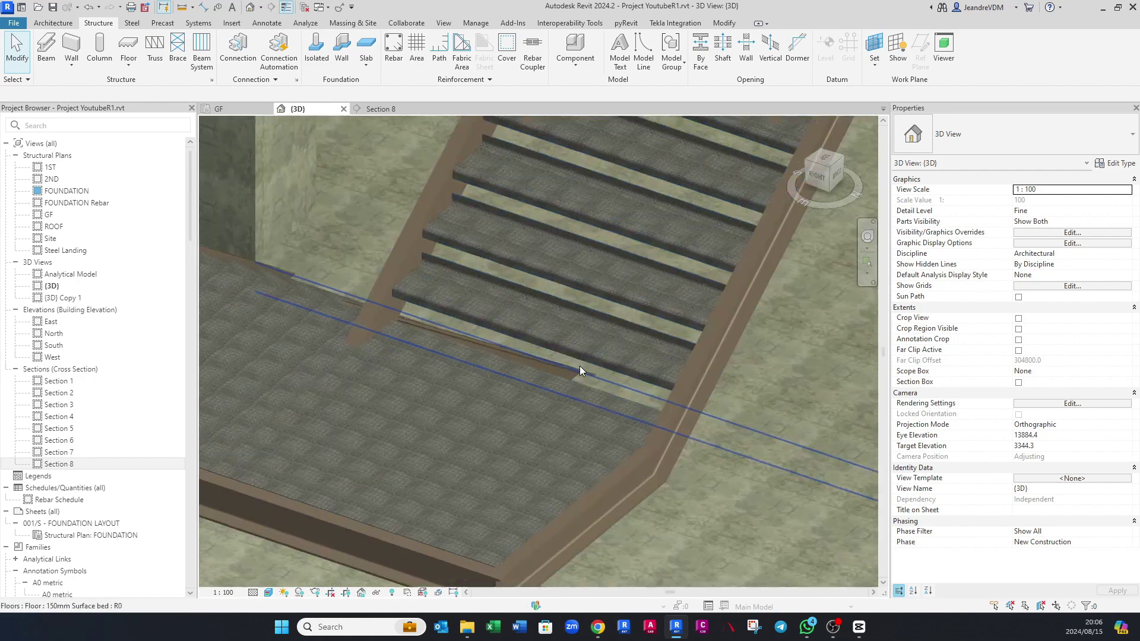
Step: Examine the finished steel stair in 3D, including its treads, stringers, landing and supporting column
{"action": "middle_click_drag", "start_coordinate": [606, 319], "coordinate": [614, 431]}
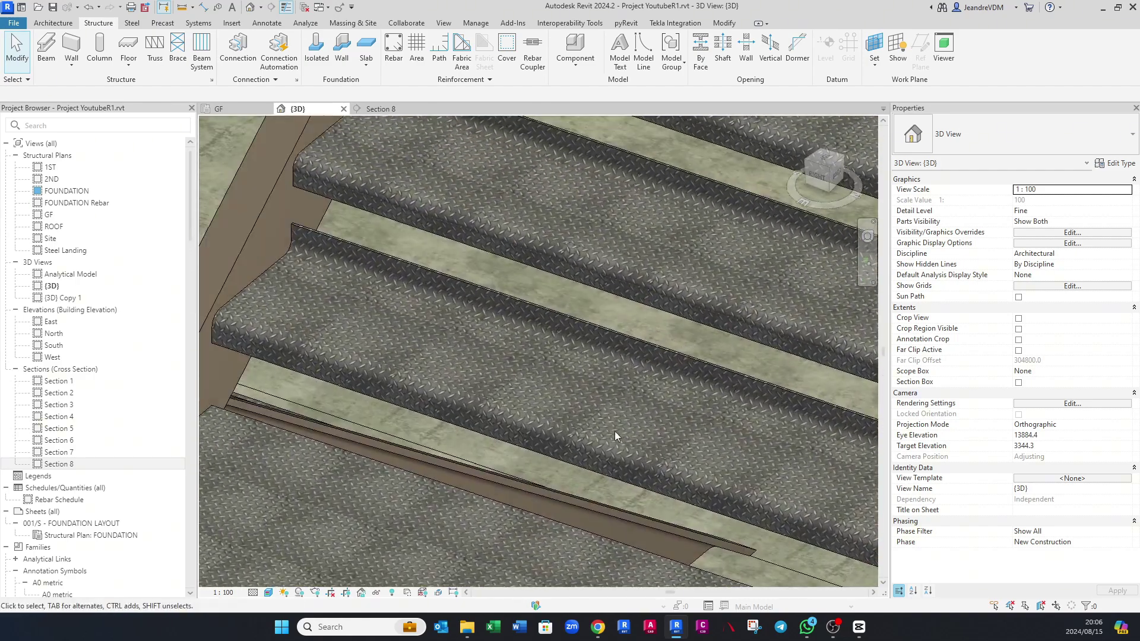
{"action": "scroll", "coordinate": [289, 251], "scroll_direction": "down", "scroll_amount": 6}
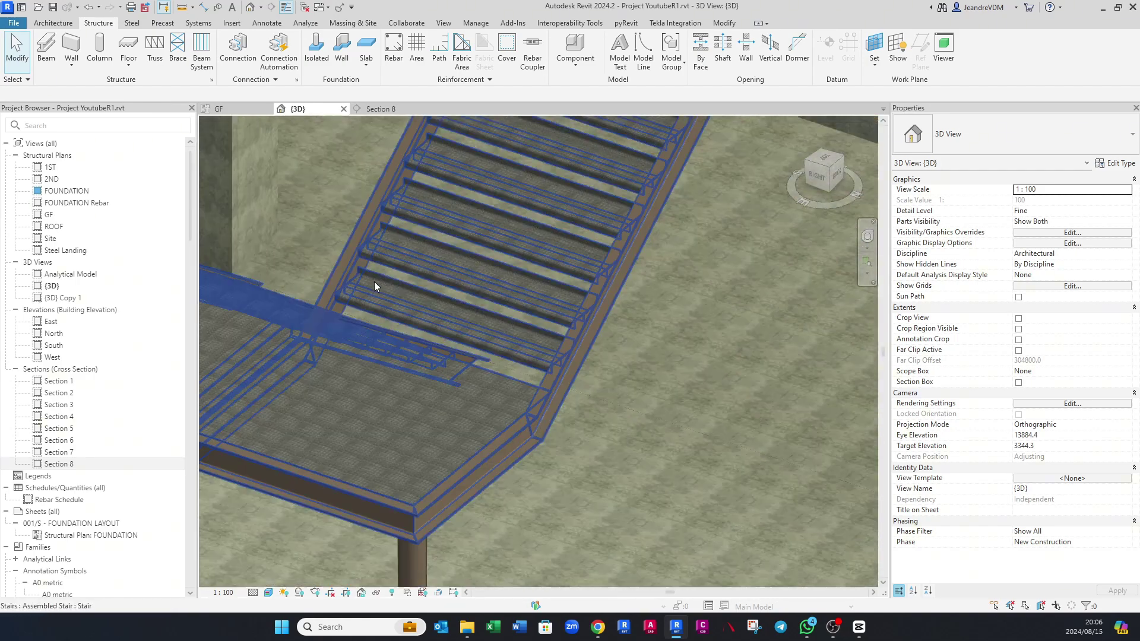
{"action": "middle_click_drag", "start_coordinate": [374, 283], "coordinate": [316, 373], "text": "shift"}
{"action": "scroll", "coordinate": [316, 373], "scroll_direction": "up", "scroll_amount": 1}
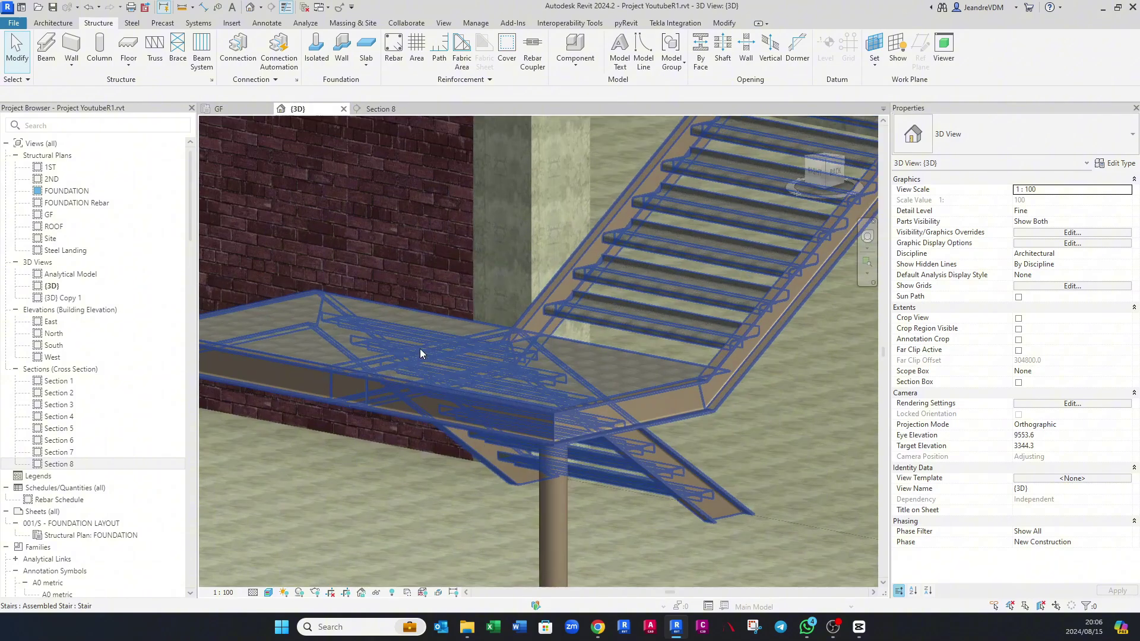
{"action": "left_click", "coordinate": [415, 343]}
{"action": "middle_click_drag", "start_coordinate": [415, 343], "coordinate": [576, 463], "text": "shift"}
{"action": "key", "text": "Escape"}
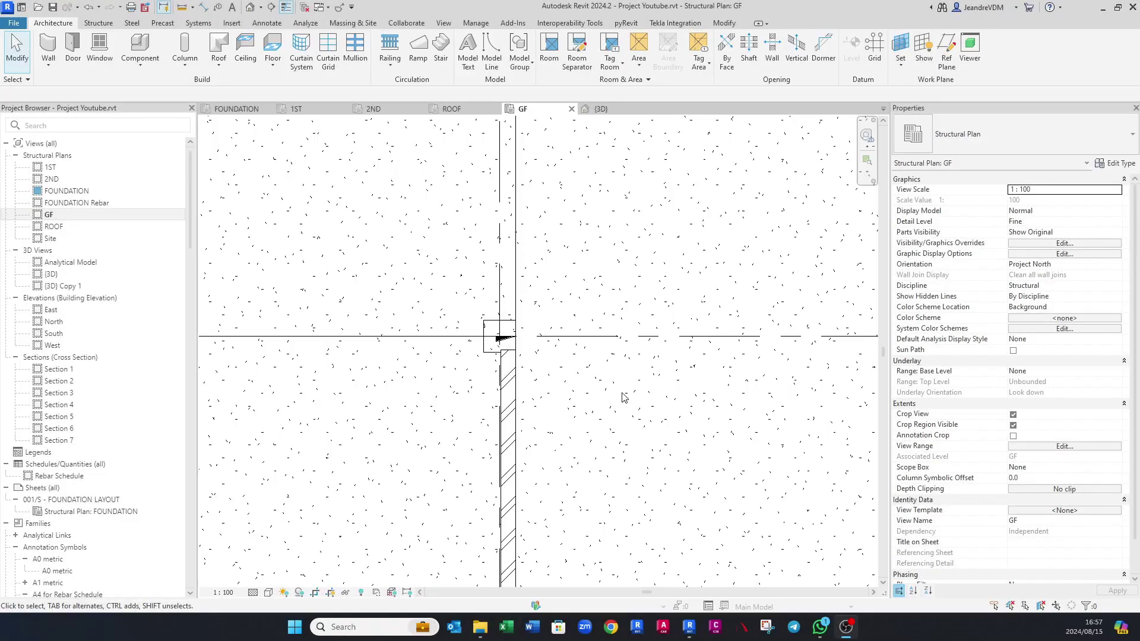
Step: Start a new stair on the GF plan near grid C using the Assembled Stair type Industrial and Assembly
{"action": "middle_click_drag", "start_coordinate": [635, 339], "coordinate": [501, 434]}
{"action": "middle_click_drag", "start_coordinate": [487, 353], "coordinate": [501, 303]}
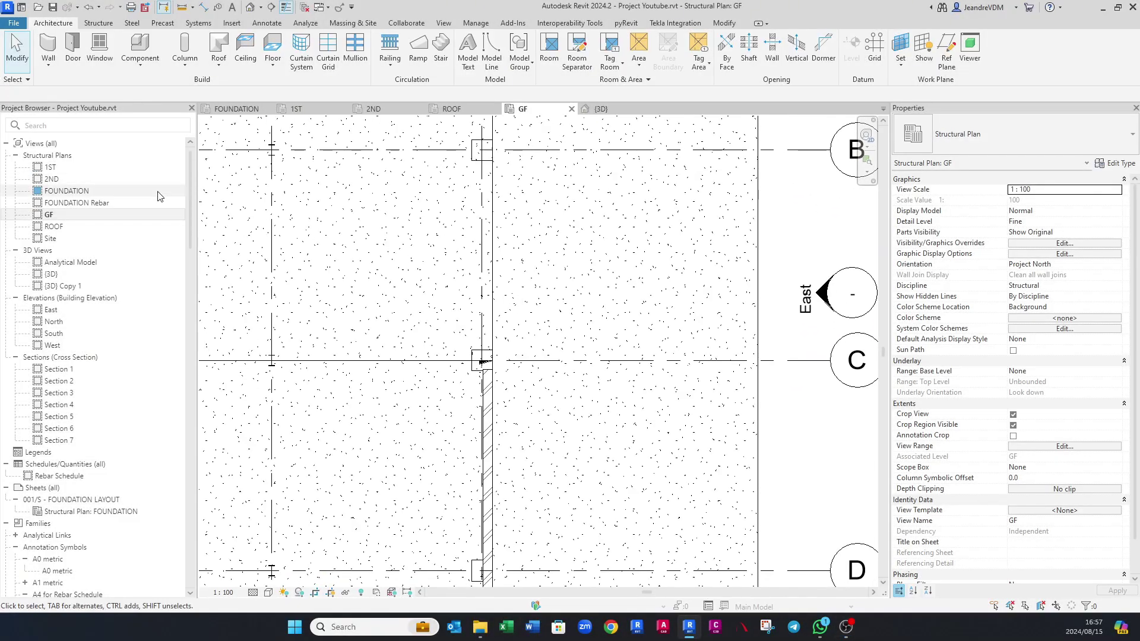
{"action": "left_click", "coordinate": [439, 58]}
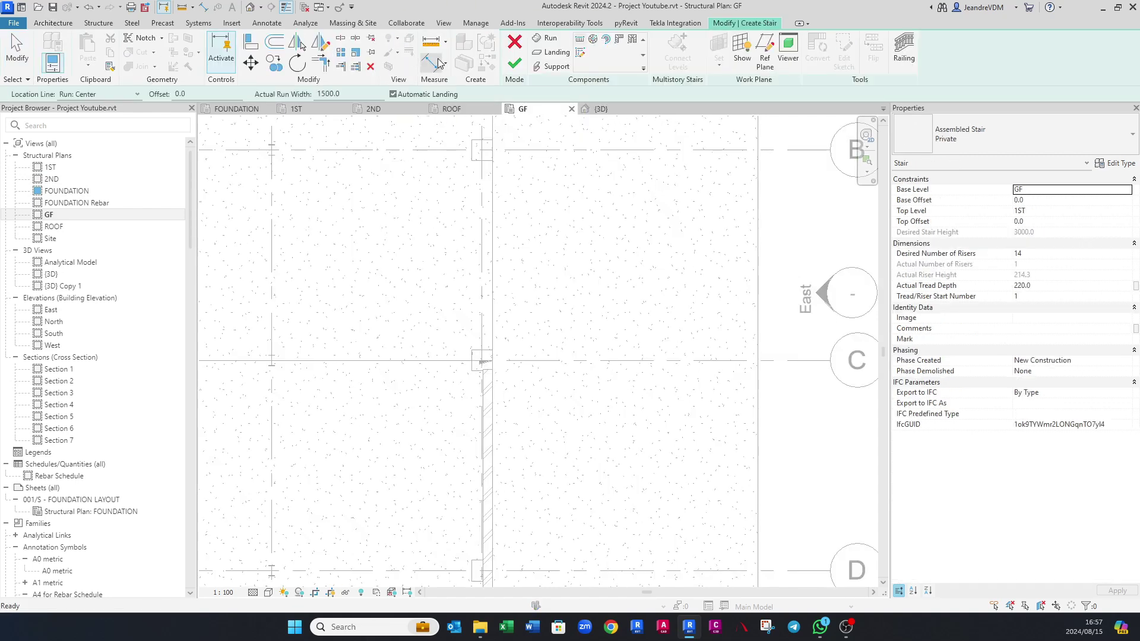
{"action": "left_click", "coordinate": [1039, 142]}
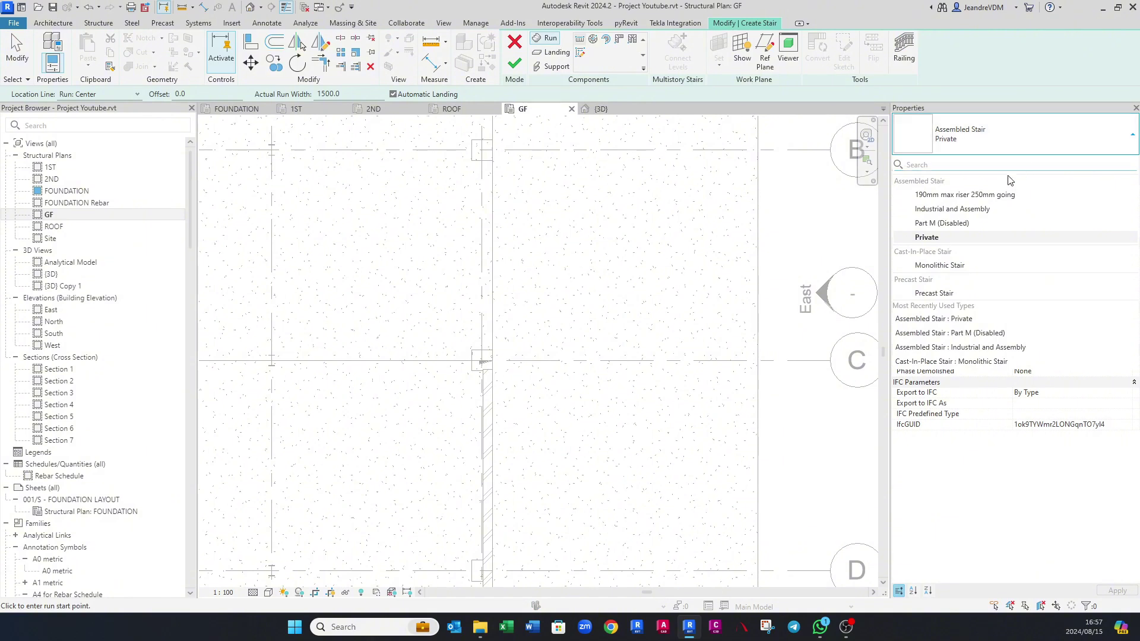
{"action": "left_click", "coordinate": [989, 211]}
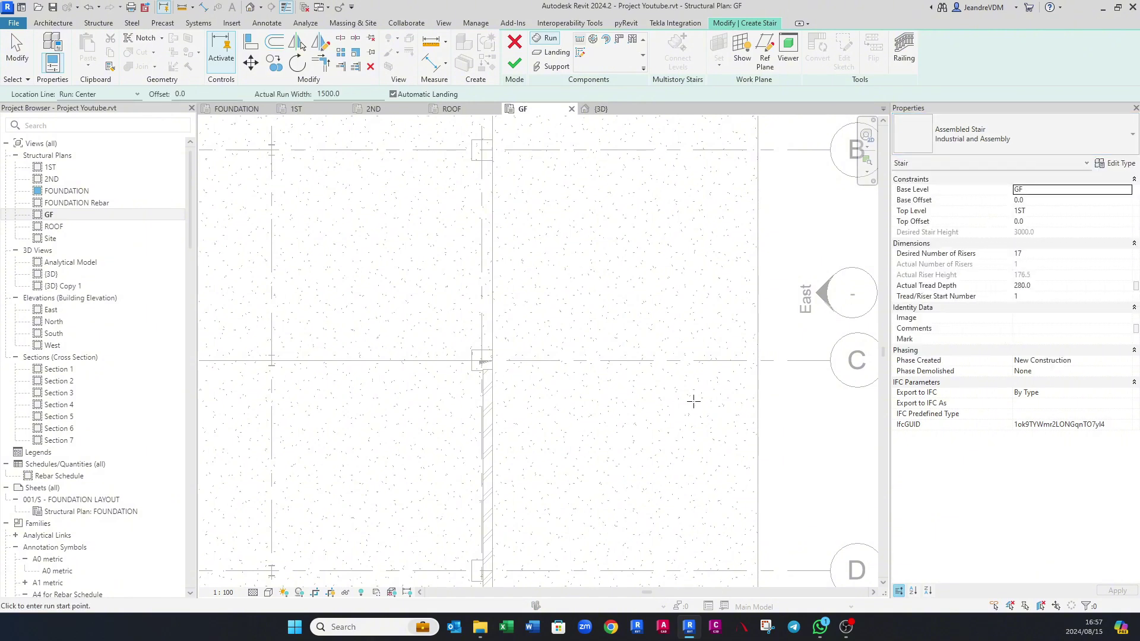
Step: Set the stair's actual tread depth to 250 mm and choose Run: Center as the location line
{"action": "middle_click_drag", "start_coordinate": [677, 399], "coordinate": [632, 382]}
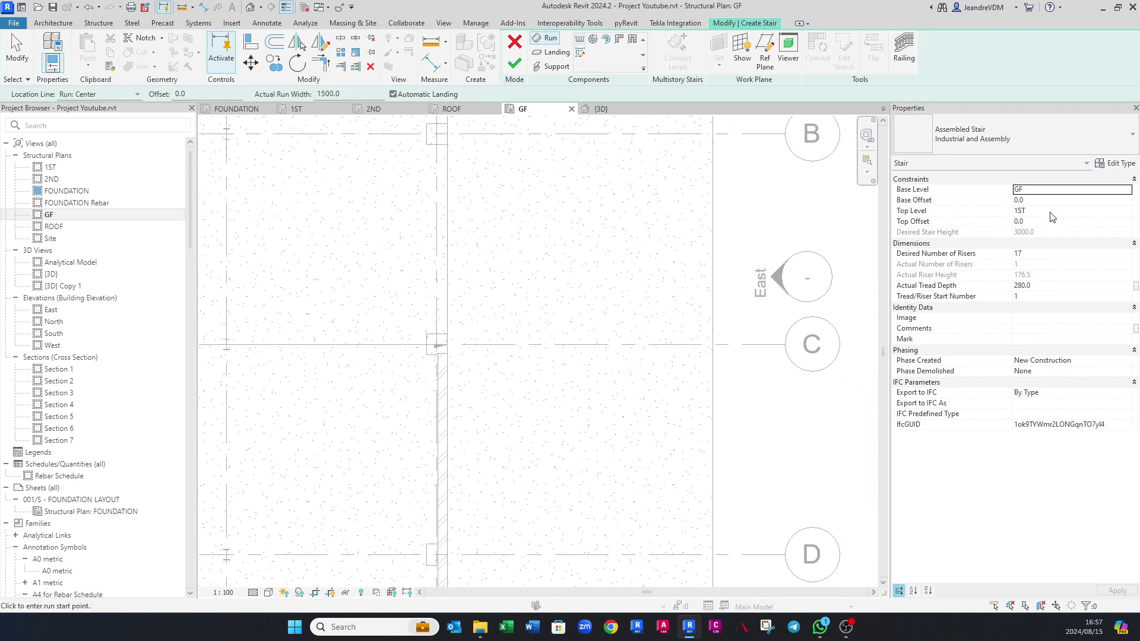
{"action": "left_click", "coordinate": [1033, 200]}
{"action": "left_click", "coordinate": [84, 95]}
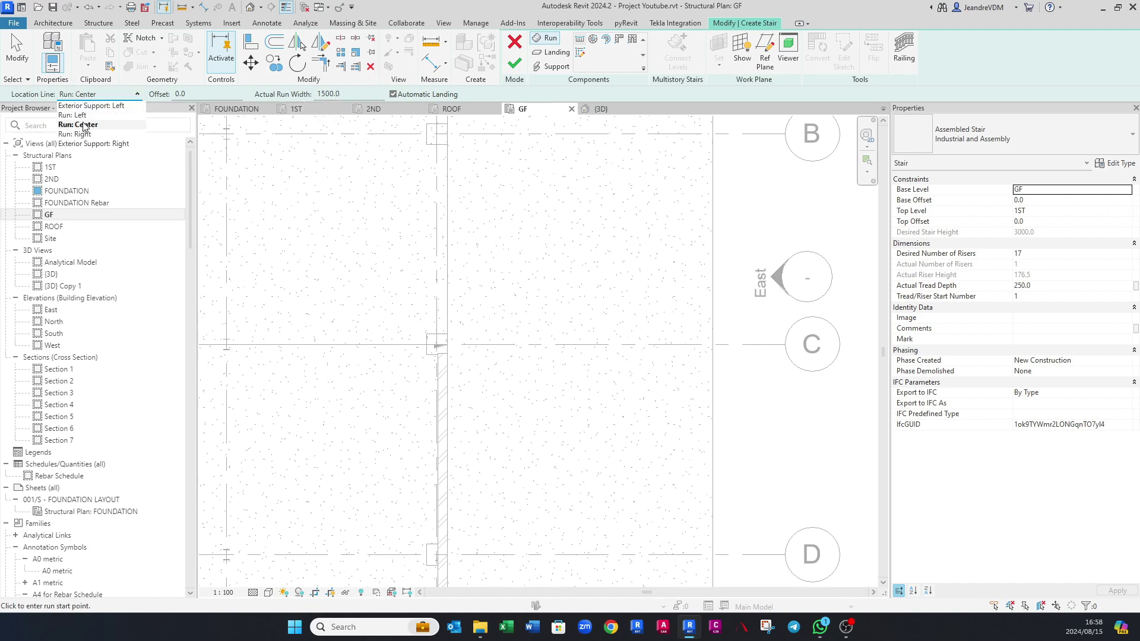
{"action": "left_click", "coordinate": [83, 126]}
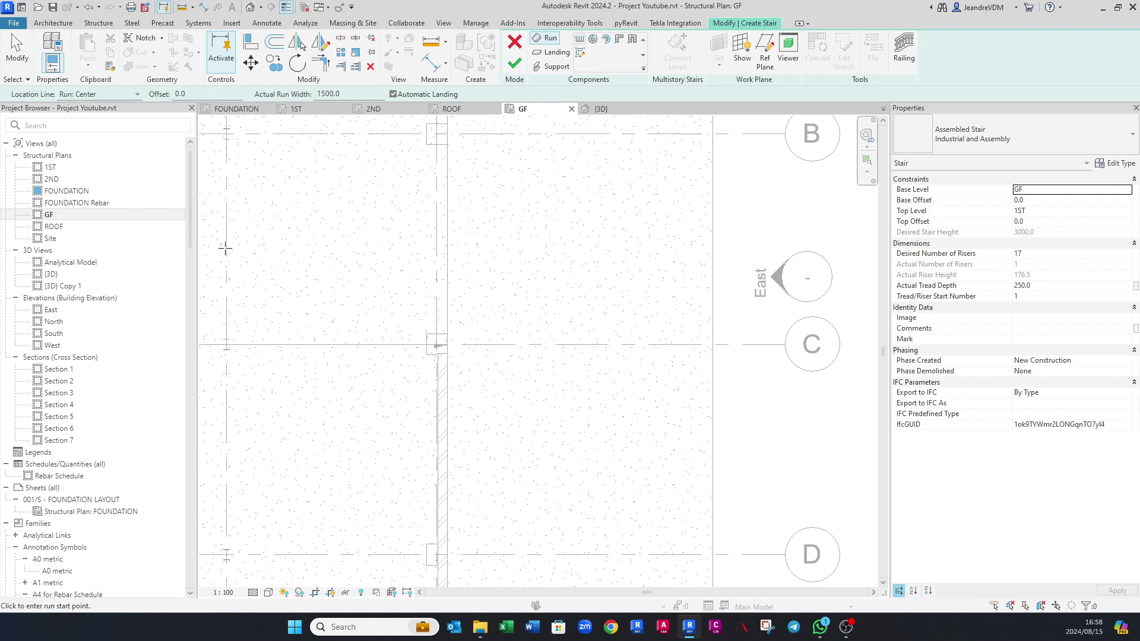
{"action": "scroll", "coordinate": [481, 432], "scroll_direction": "up", "scroll_amount": 2}
{"action": "left_click", "coordinate": [438, 433]}
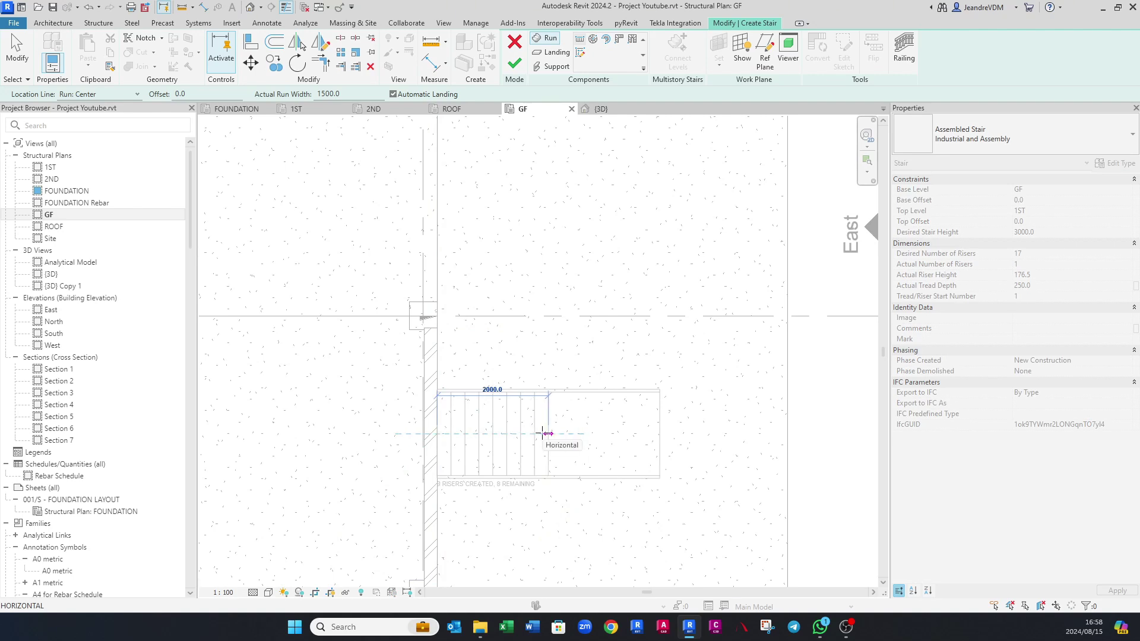
{"action": "key", "text": "Escape"}
{"action": "left_click", "coordinate": [109, 93]}
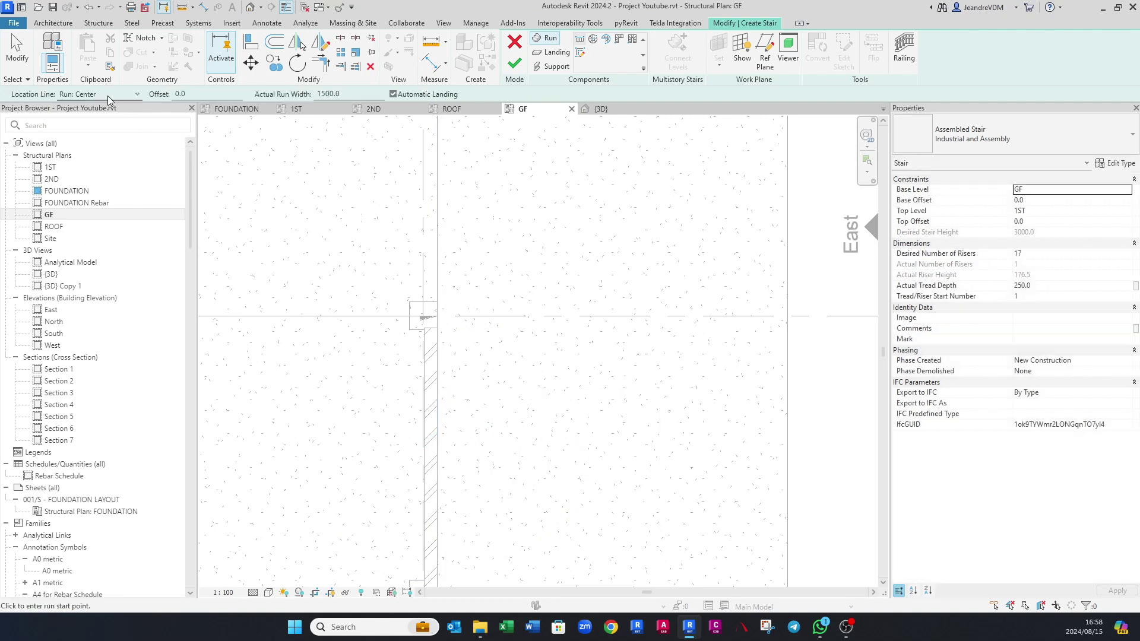
{"action": "left_click", "coordinate": [72, 115]}
{"action": "left_click", "coordinate": [438, 422]}
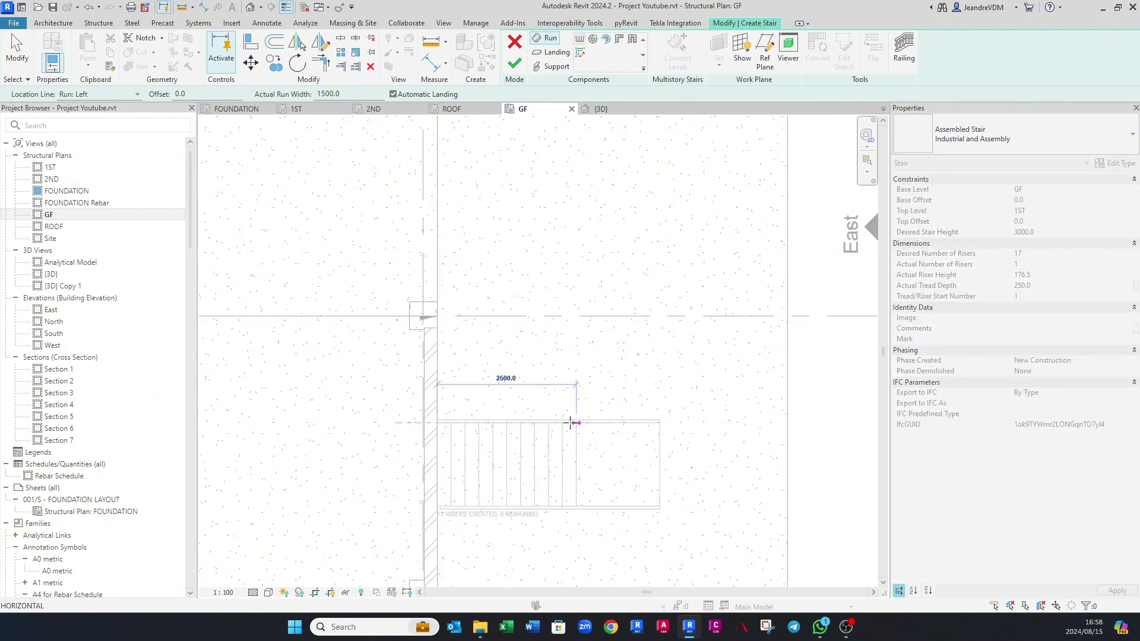
{"action": "left_click", "coordinate": [109, 94]}
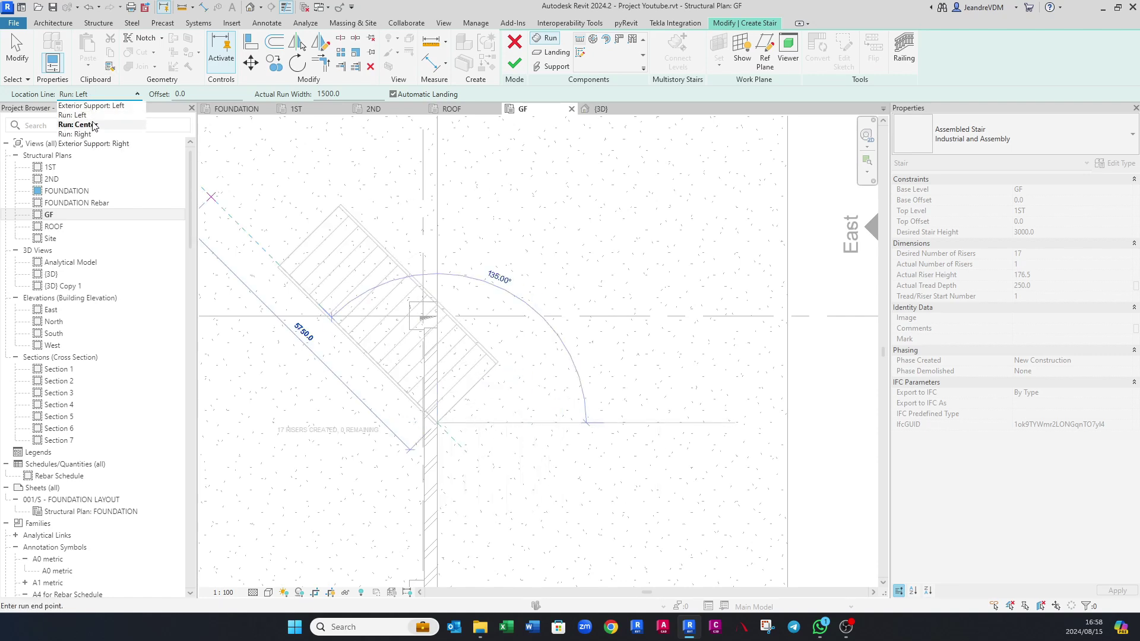
{"action": "left_click", "coordinate": [89, 124]}
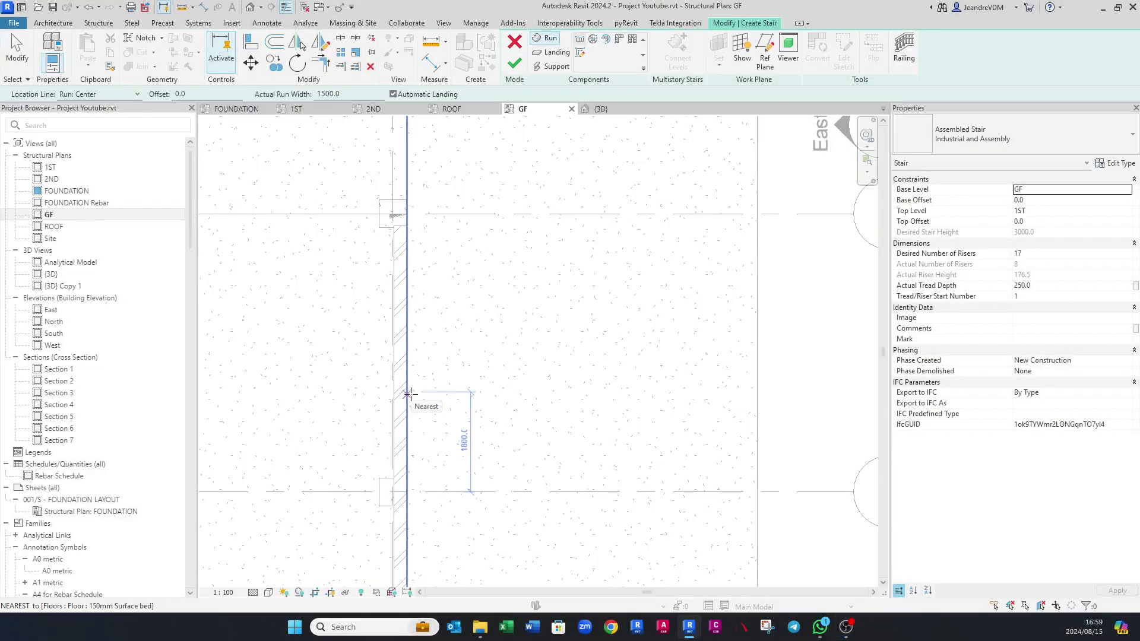
Step: Create a U-shaped stair with a 2000 mm first run from the slab edge, an automatic landing and a parallel return run
{"action": "left_click", "coordinate": [407, 419]}
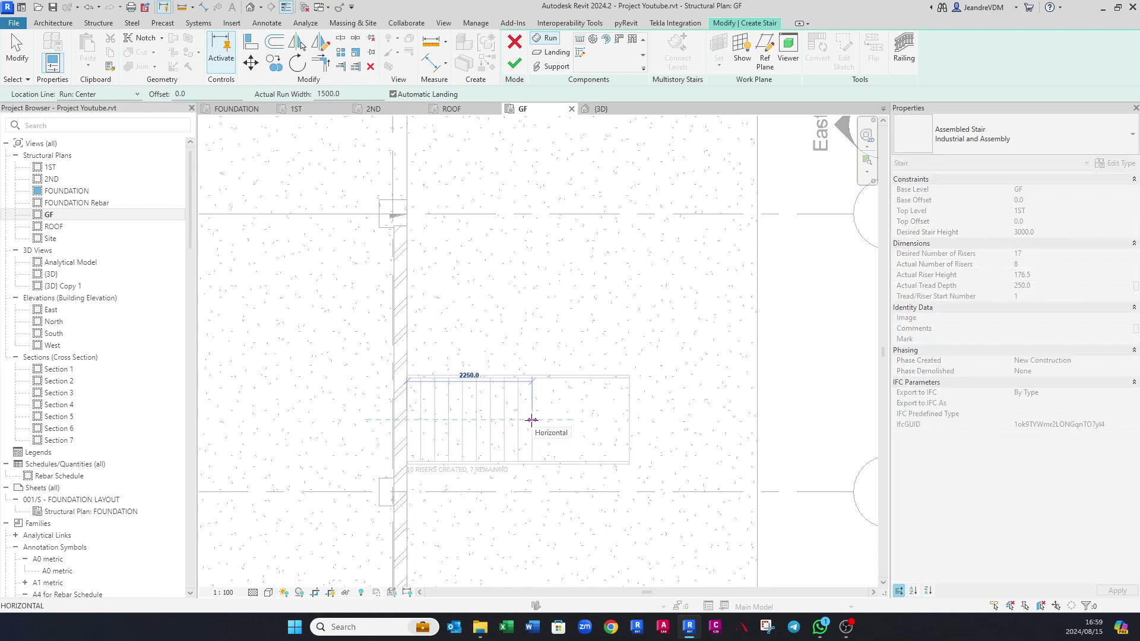
{"action": "left_click", "coordinate": [519, 420]}
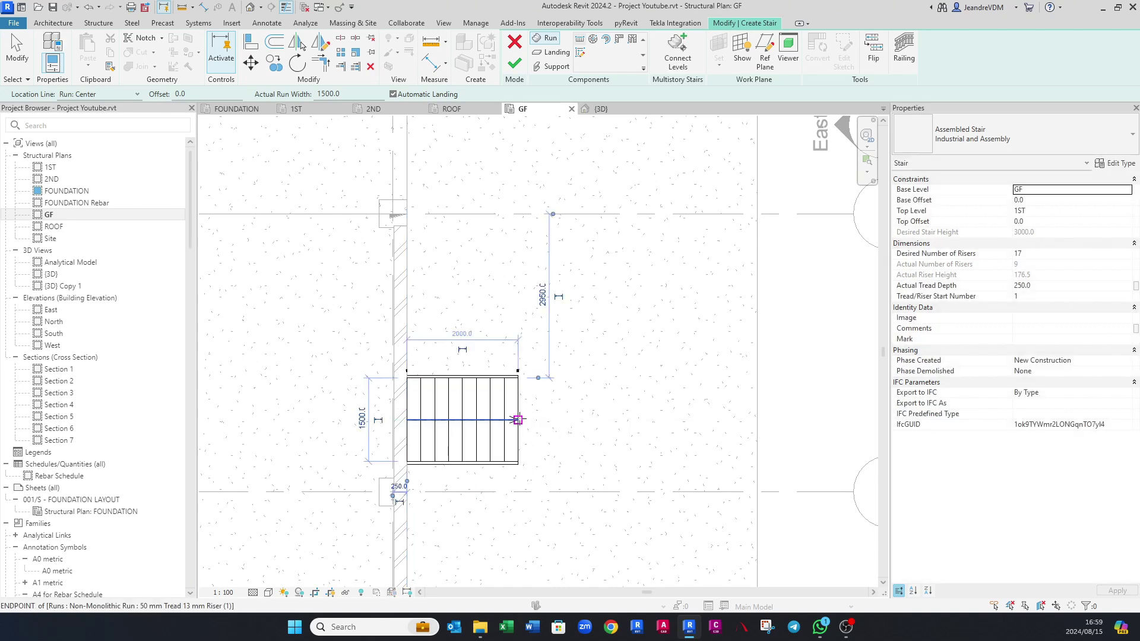
{"action": "left_click", "coordinate": [520, 307]}
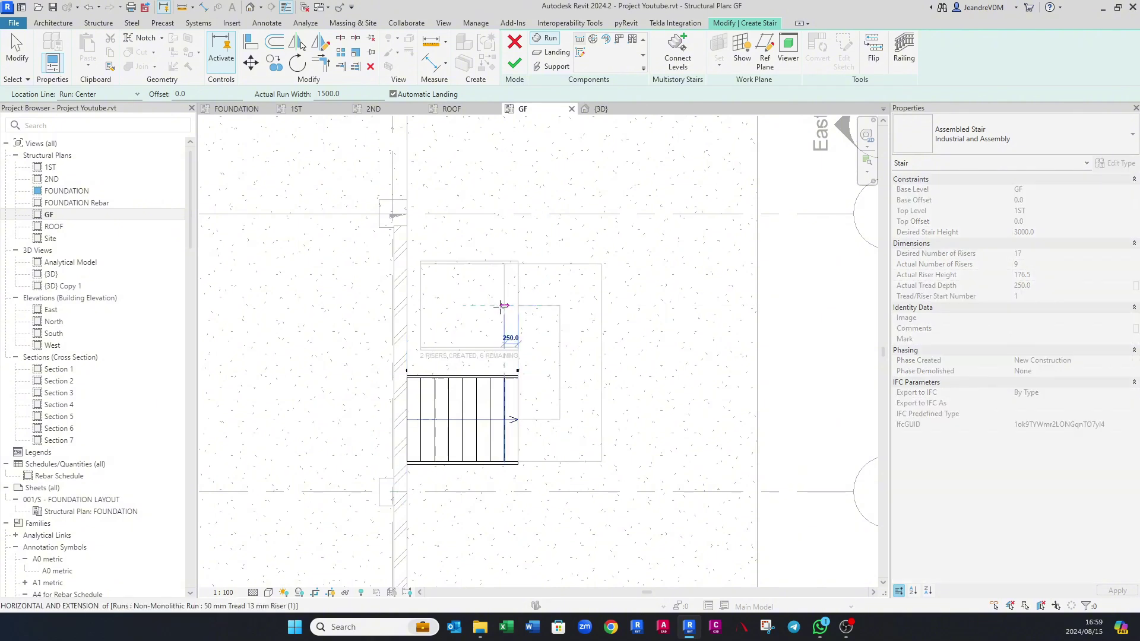
{"action": "left_click", "coordinate": [424, 304]}
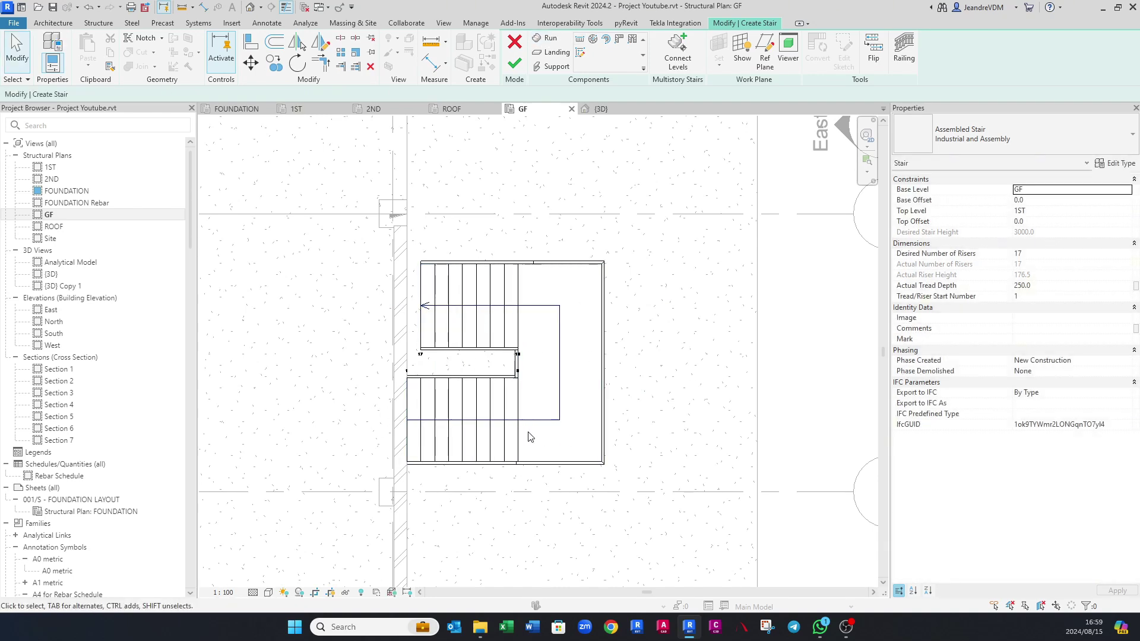
{"action": "left_click", "coordinate": [515, 63]}
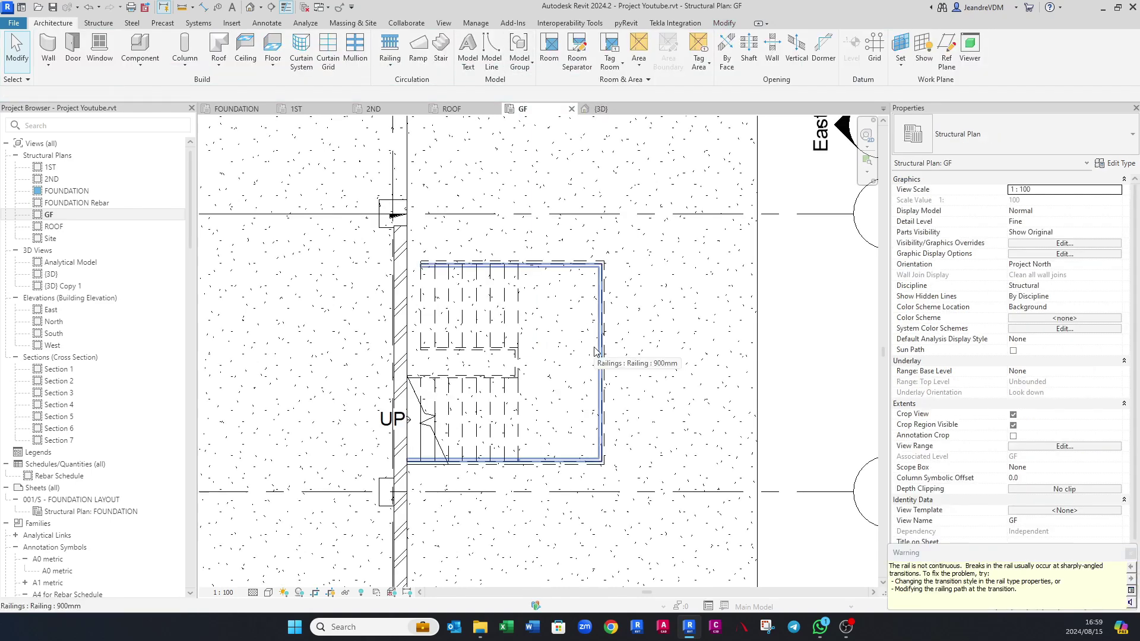
{"action": "left_click", "coordinate": [600, 110]}
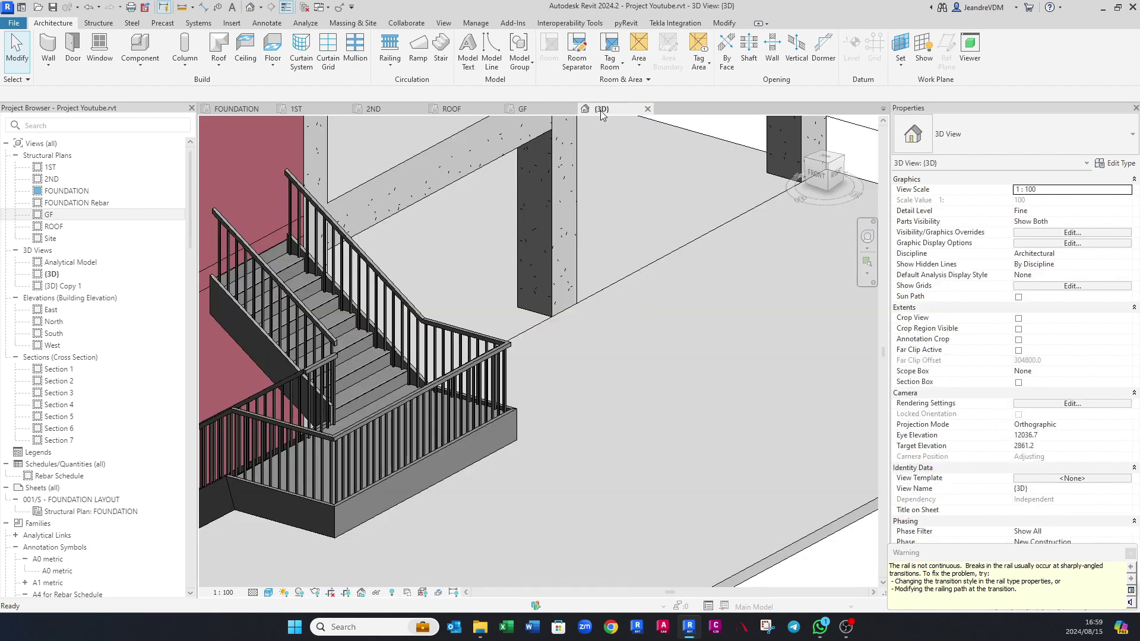
{"action": "scroll", "coordinate": [644, 392], "scroll_direction": "down", "scroll_amount": 3}
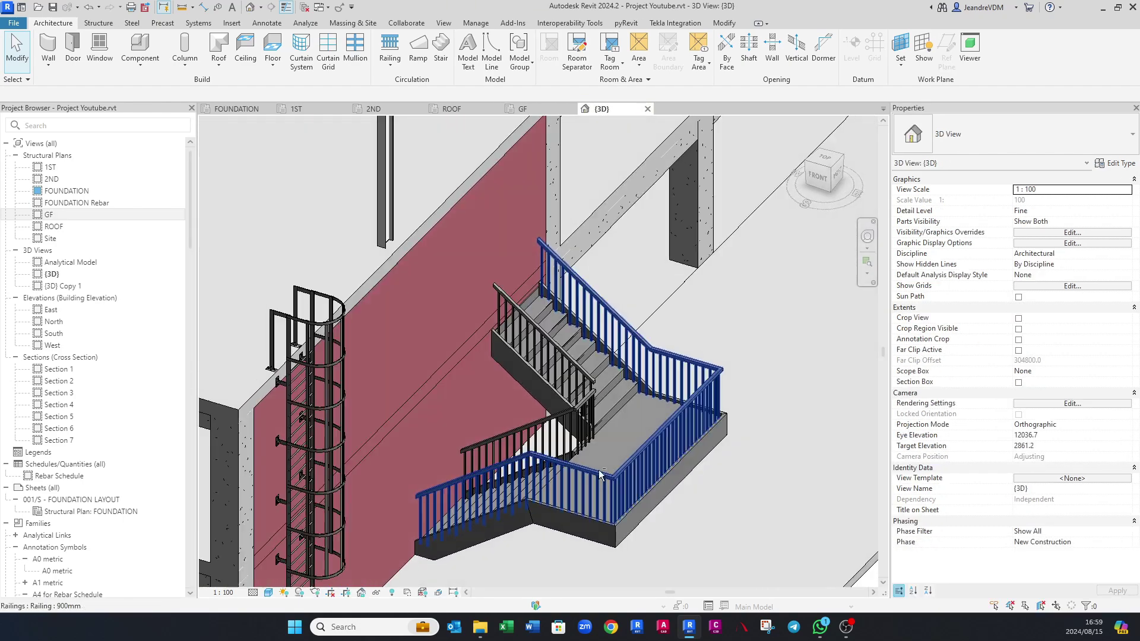
{"action": "middle_click_drag", "start_coordinate": [599, 475], "coordinate": [592, 375], "text": "shift"}
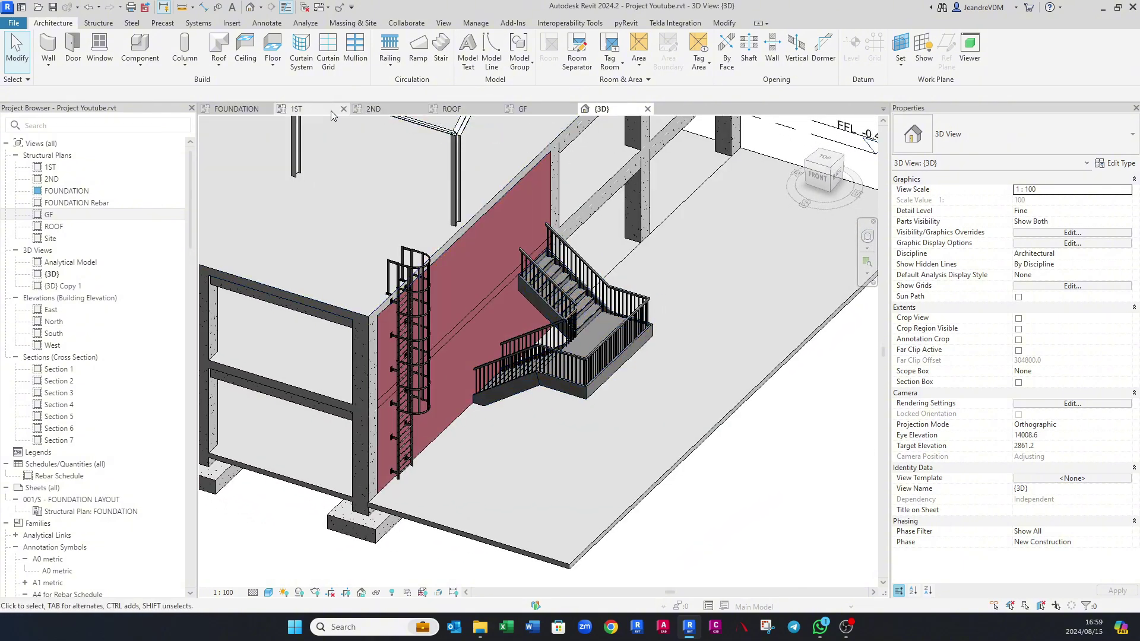
Step: Move the stair along the slab edge on the GF plan so it sits between grids B and C
{"action": "left_click", "coordinate": [534, 110]}
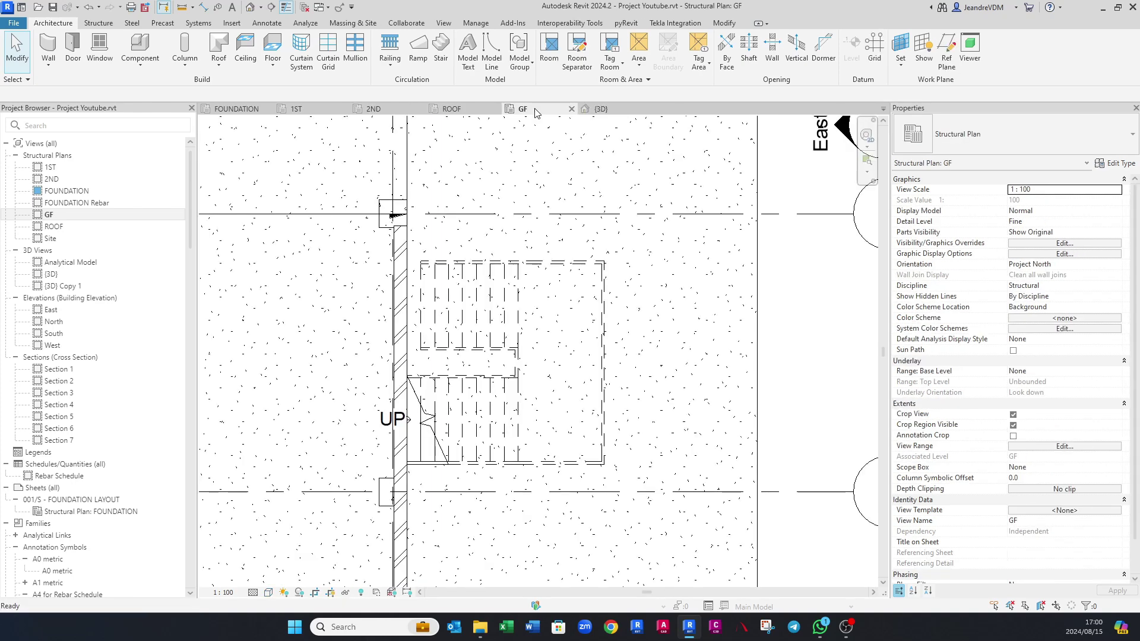
{"action": "scroll", "coordinate": [511, 314], "scroll_direction": "down", "scroll_amount": 2}
{"action": "left_click", "coordinate": [511, 306]}
{"action": "middle_click_drag", "start_coordinate": [512, 306], "coordinate": [534, 380]}
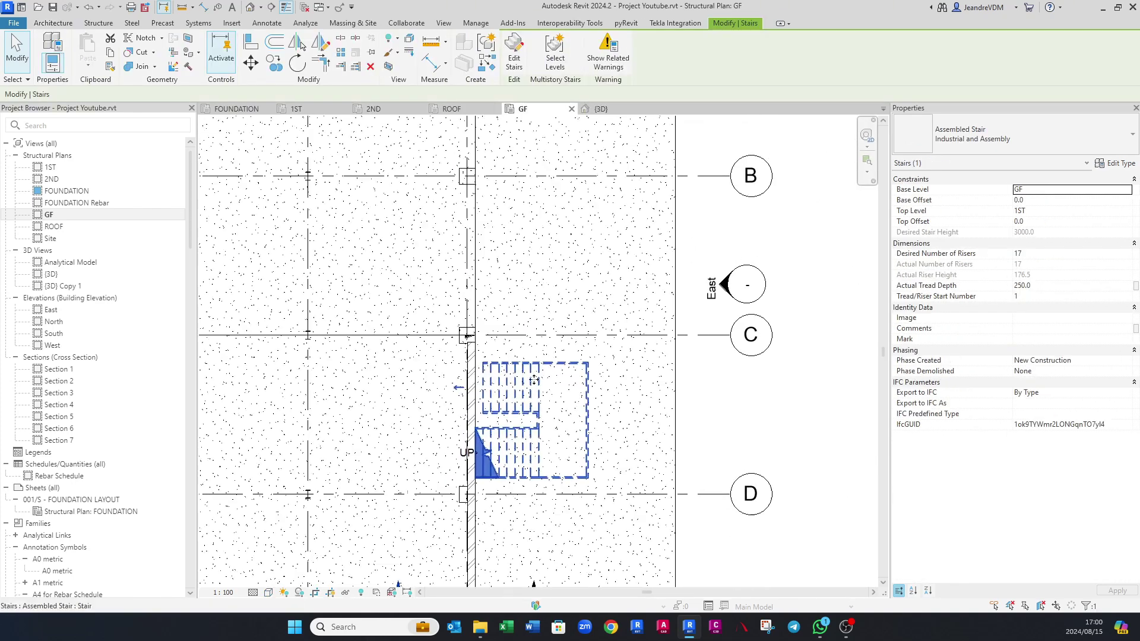
{"action": "key", "text": "m"}
{"action": "key", "text": "v"}
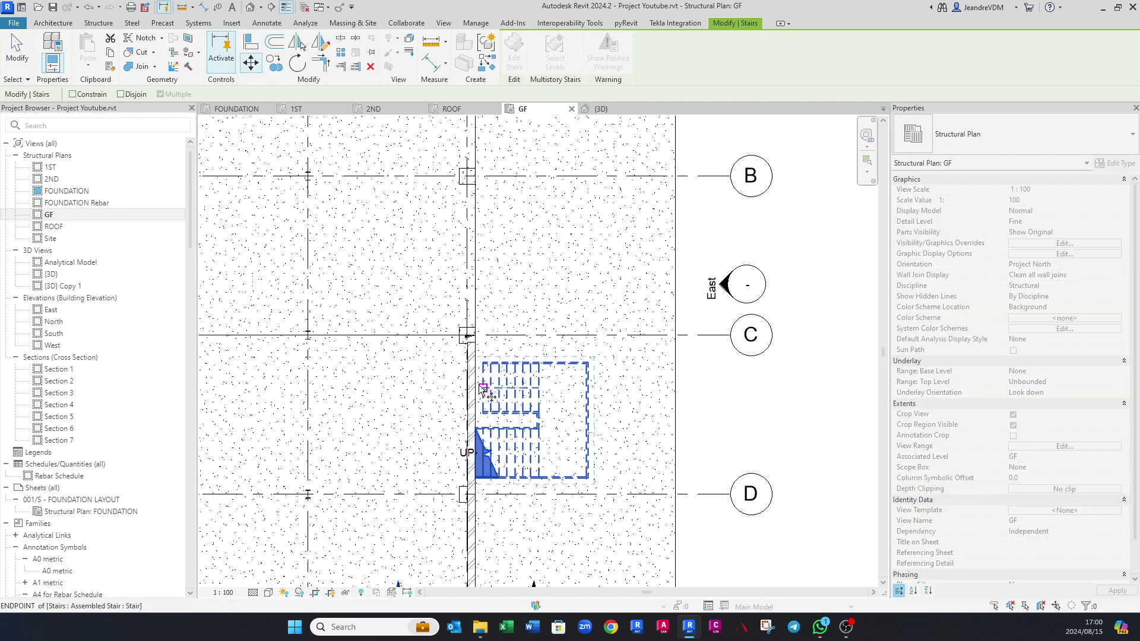
{"action": "left_click", "coordinate": [474, 454]}
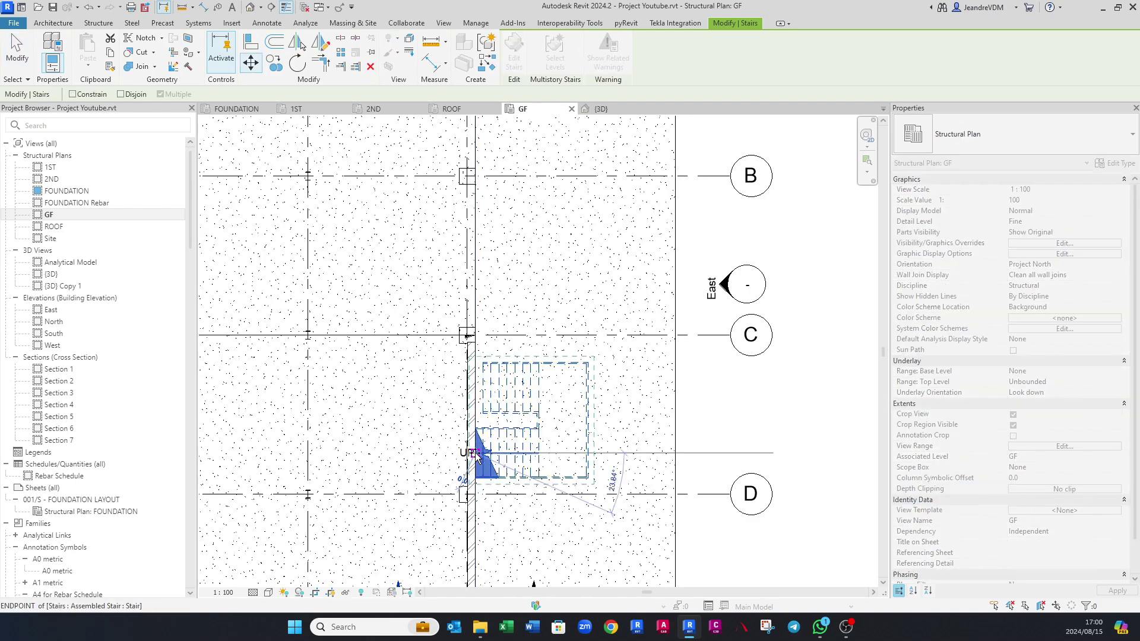
{"action": "left_click", "coordinate": [478, 298]}
{"action": "key", "text": "Escape"}
Step: Inspect the relocated stair and its riser and tread properties in the 3D view
{"action": "left_click", "coordinate": [607, 110]}
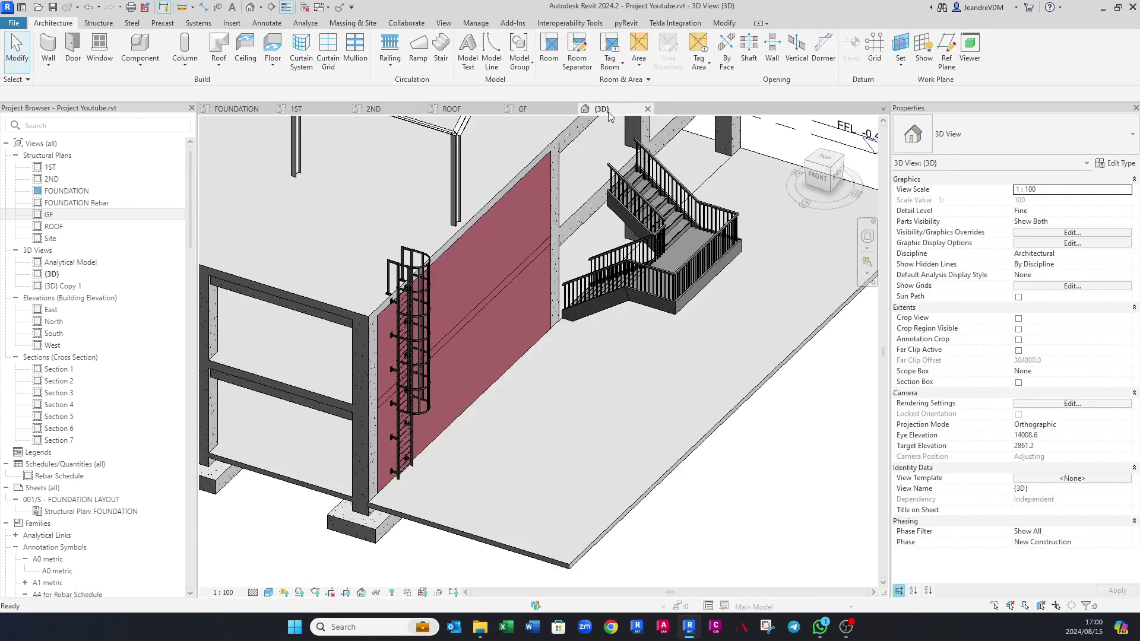
{"action": "middle_click_drag", "start_coordinate": [654, 334], "coordinate": [608, 295], "text": "shift"}
{"action": "scroll", "coordinate": [547, 298], "scroll_direction": "up", "scroll_amount": 3}
{"action": "left_click", "coordinate": [549, 295]}
{"action": "scroll", "coordinate": [607, 294], "scroll_direction": "up", "scroll_amount": 2}
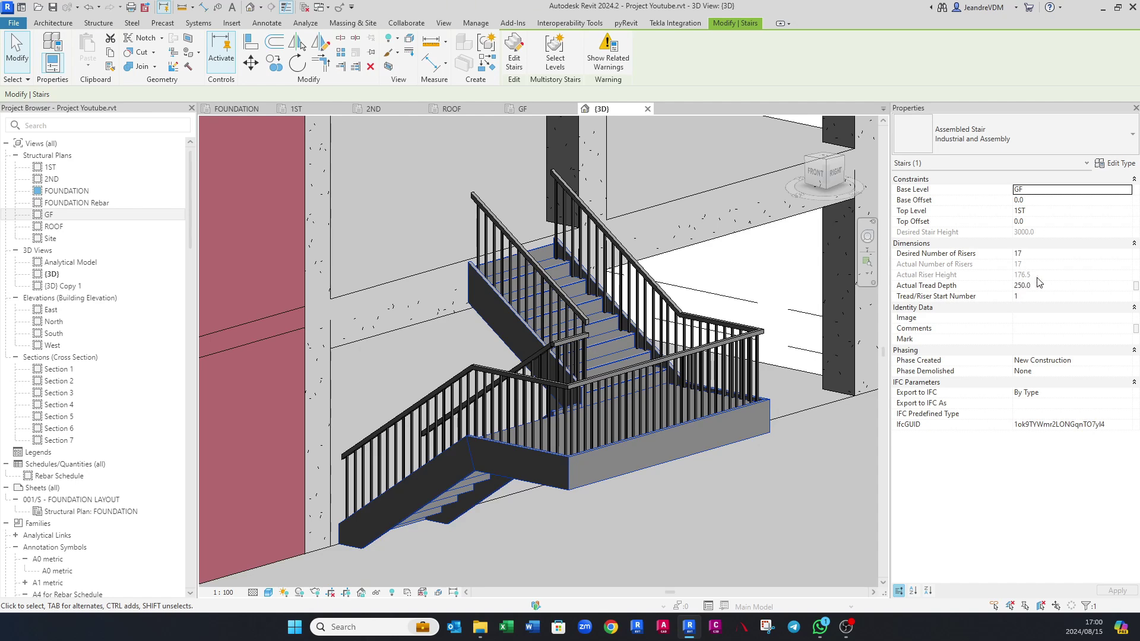
{"action": "key", "text": "Escape"}
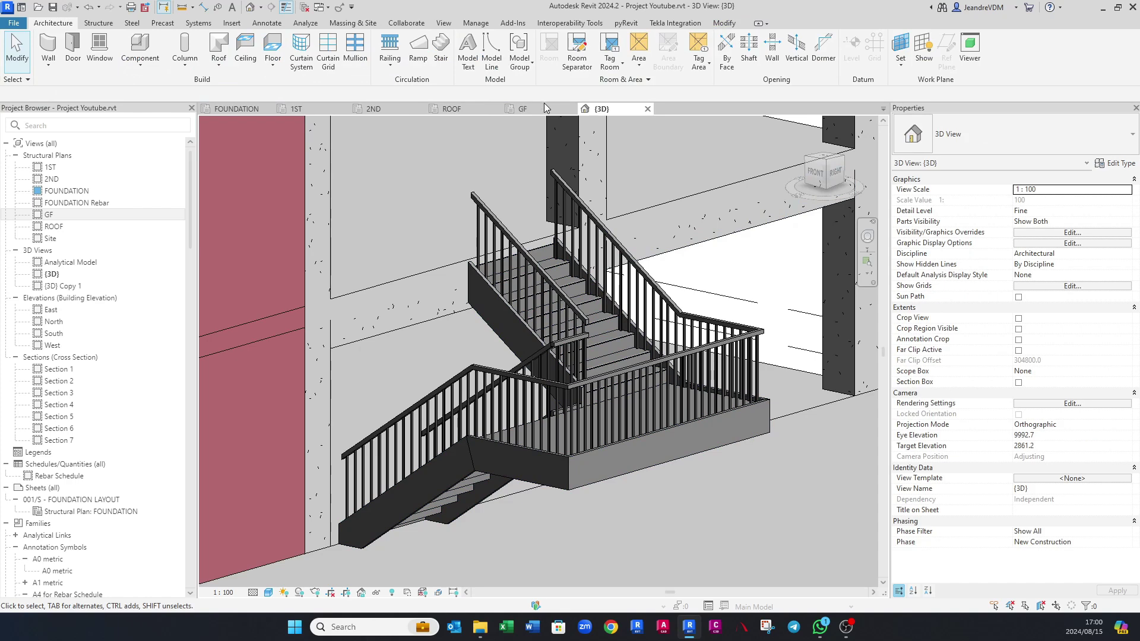
Step: Place a section line on the GF plan lengthwise through the stair's lower run, looking toward the upper run
{"action": "left_click", "coordinate": [522, 109]}
{"action": "left_click", "coordinate": [271, 7]}
{"action": "scroll", "coordinate": [520, 301], "scroll_direction": "up", "scroll_amount": 3}
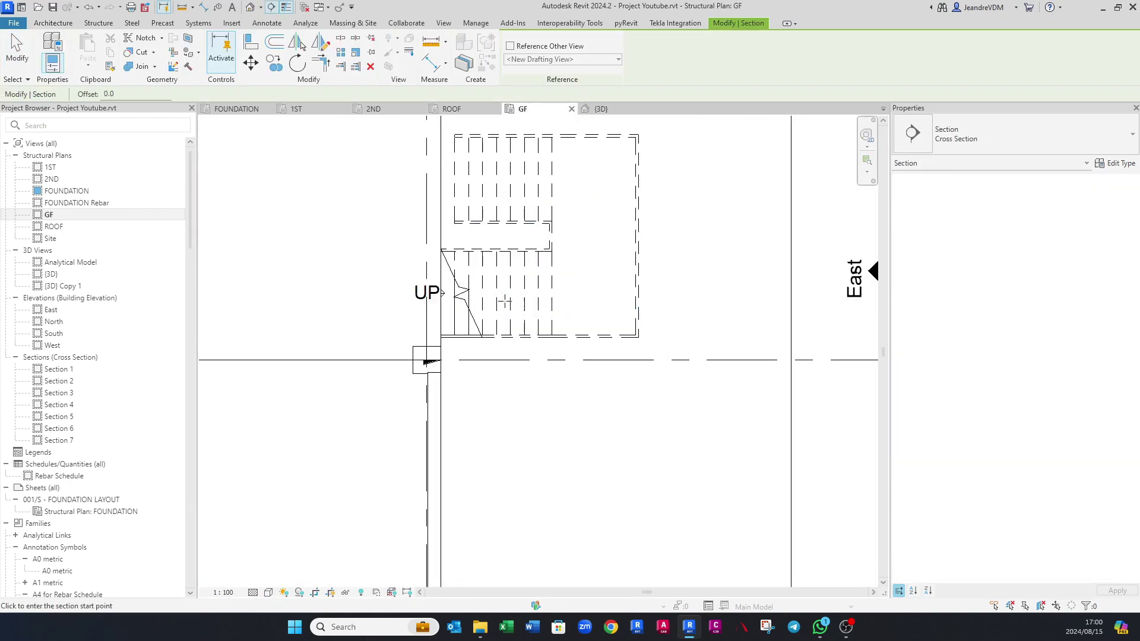
{"action": "left_click", "coordinate": [374, 292]}
{"action": "left_click", "coordinate": [661, 292]}
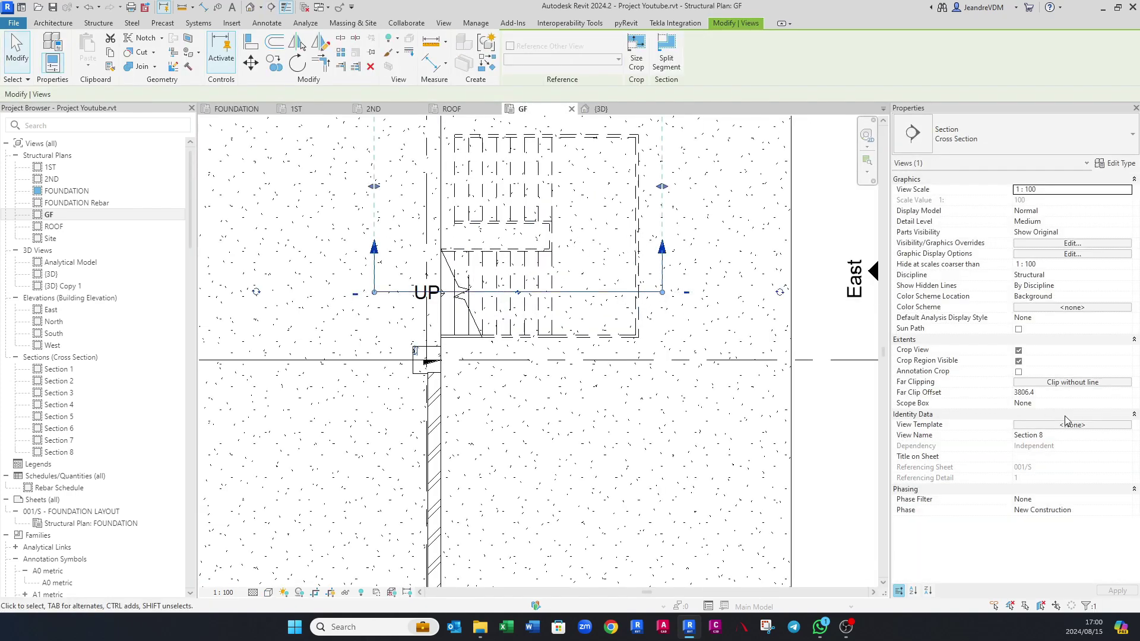
Step: Set the new section's far clip offset to about 1832 mm and open its section view
{"action": "left_click", "coordinate": [1046, 394]}
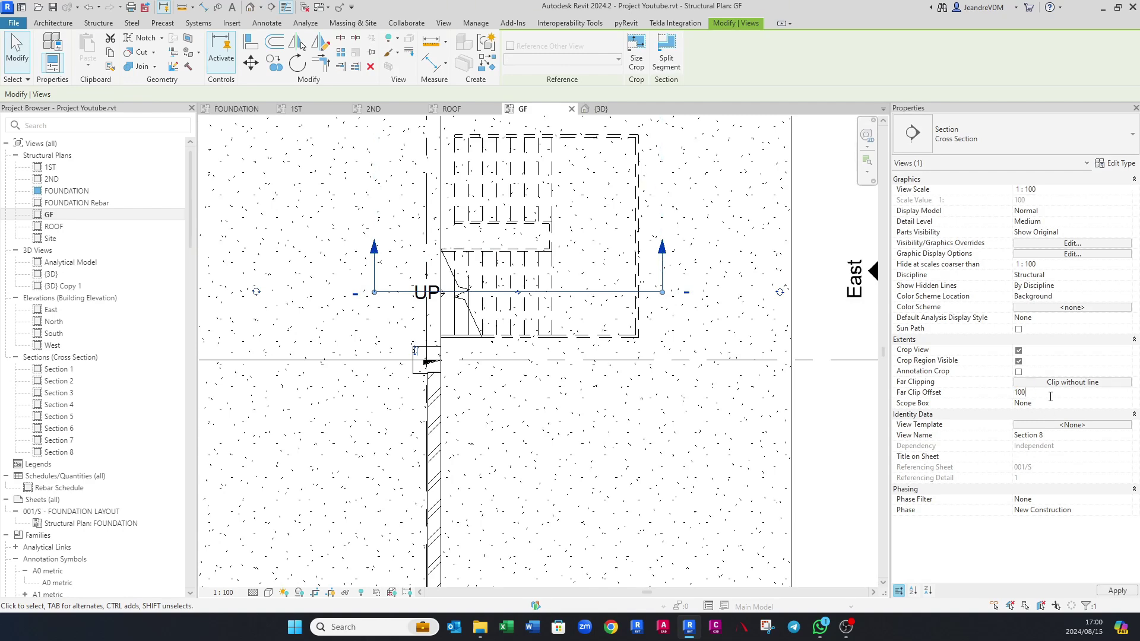
{"action": "left_click_drag", "start_coordinate": [519, 235], "coordinate": [518, 187]}
{"action": "left_click", "coordinate": [575, 216]}
{"action": "right_click", "coordinate": [594, 293]}
{"action": "left_click", "coordinate": [620, 112]}
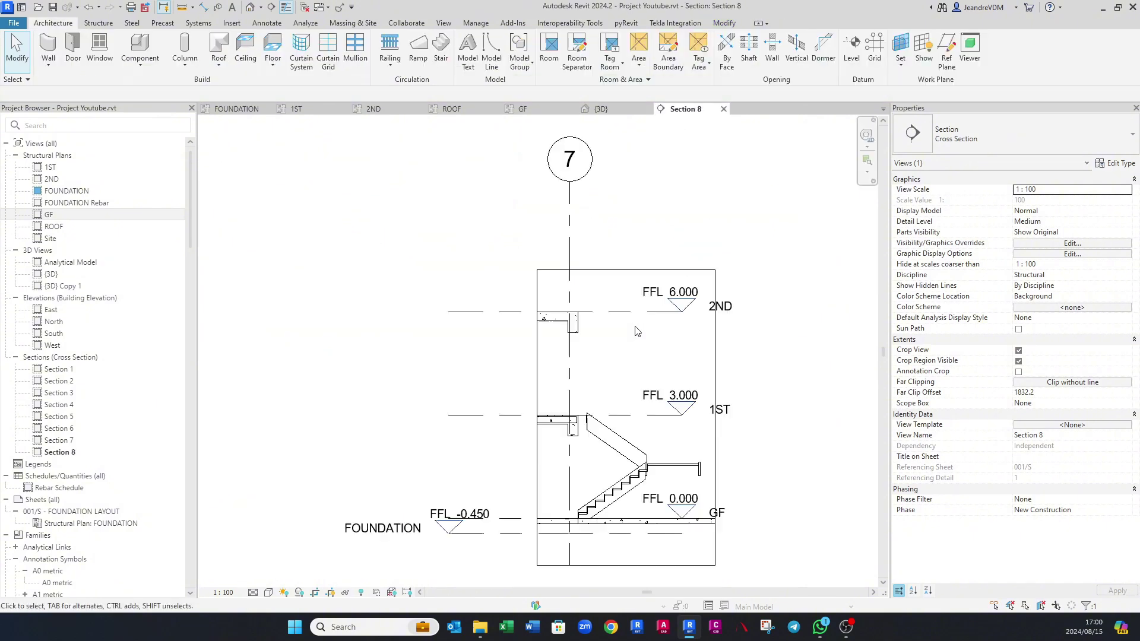
Step: Set the Section 8 view to Fine detail level and Wireframe visual style
{"action": "scroll", "coordinate": [680, 535], "scroll_direction": "up", "scroll_amount": 3}
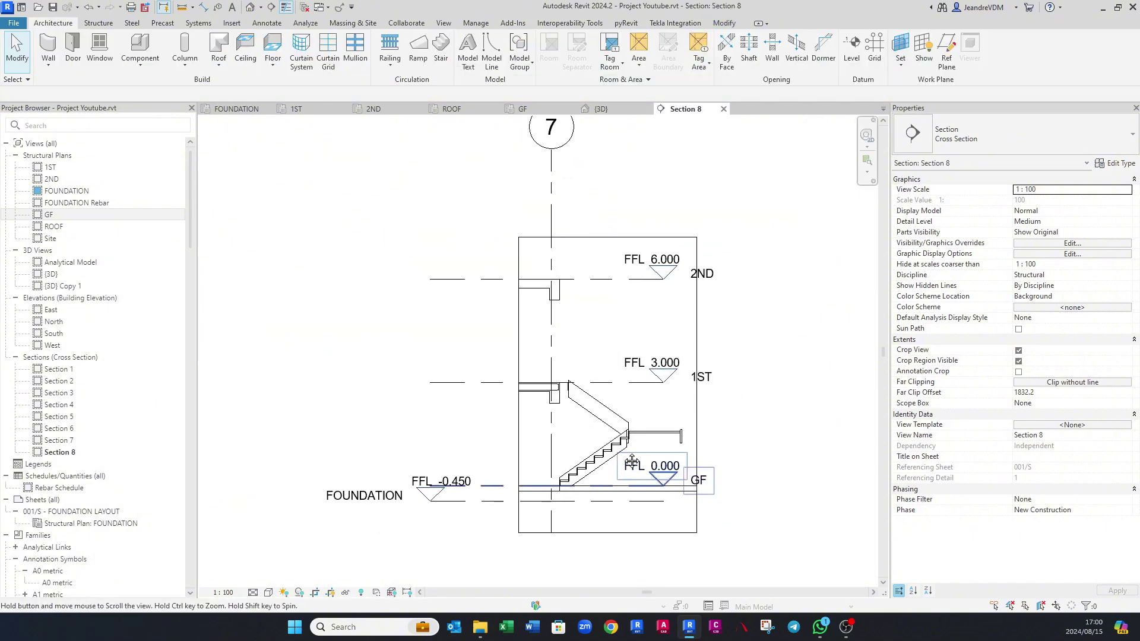
{"action": "left_click", "coordinate": [253, 592]}
{"action": "left_click", "coordinate": [267, 579]}
{"action": "left_click", "coordinate": [268, 592]}
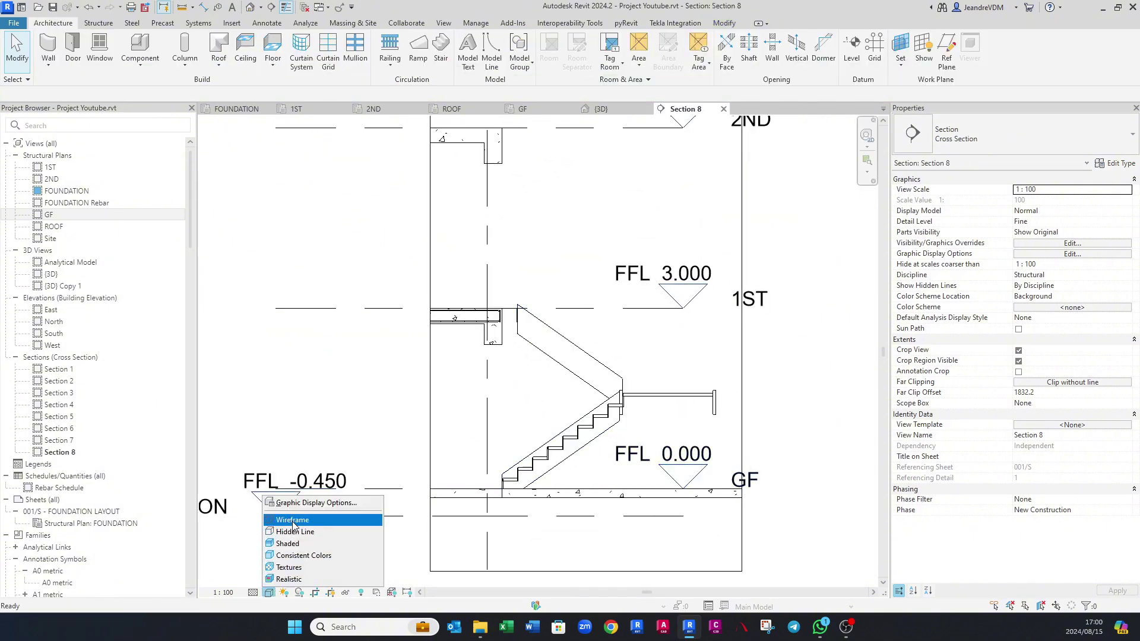
{"action": "left_click", "coordinate": [342, 515]}
{"action": "scroll", "coordinate": [592, 366], "scroll_direction": "up", "scroll_amount": 3}
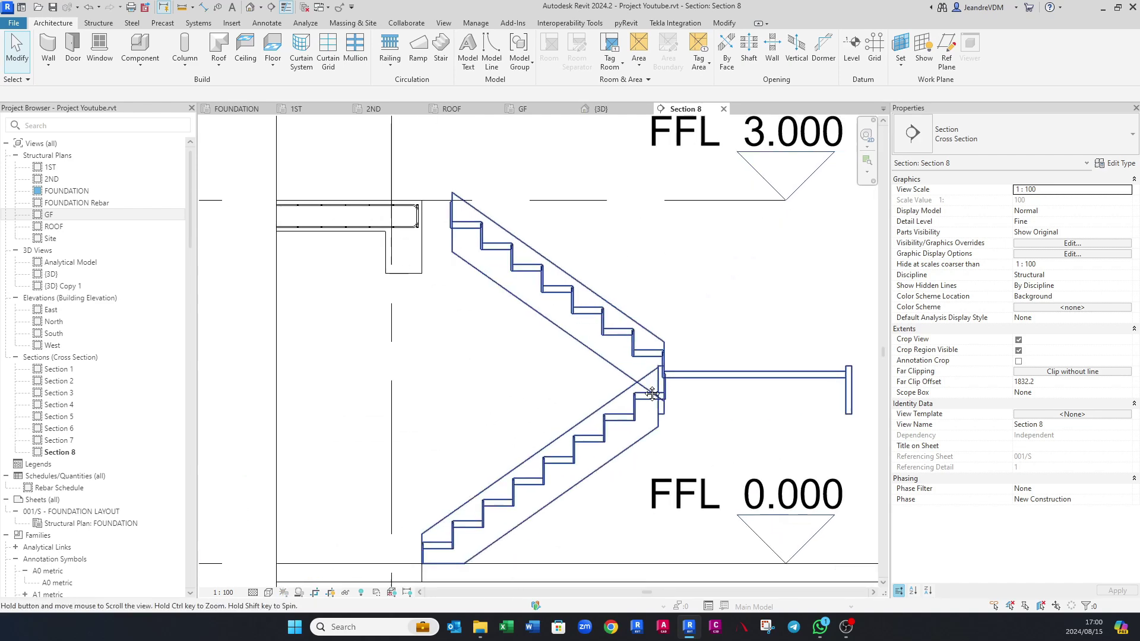
{"action": "scroll", "coordinate": [592, 366], "scroll_direction": "down", "scroll_amount": 3}
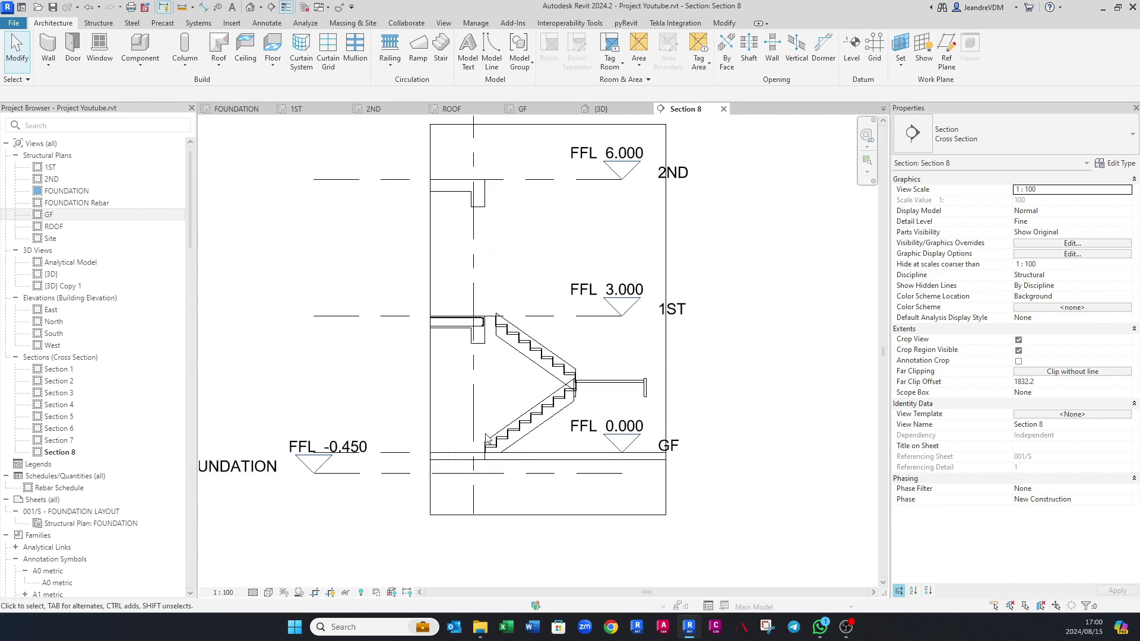
Step: Stretch the GF, 1ST and 2ND level lines in the section so their level heads sit outside the crop region
{"action": "left_click", "coordinate": [473, 469]}
{"action": "left_click_drag", "start_coordinate": [630, 453], "coordinate": [795, 453]}
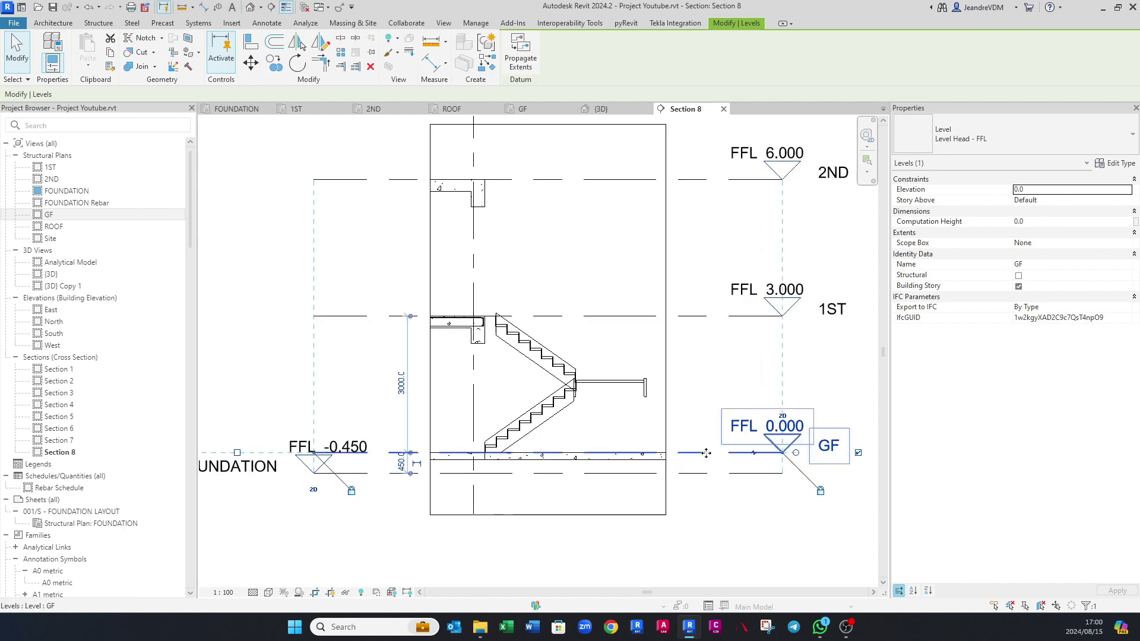
{"action": "key", "text": "Escape"}
Step: Dimension the heights from the GF level to the stair landing and from the landing to the 1ST level, beside the landing
{"action": "scroll", "coordinate": [611, 440], "scroll_direction": "up", "scroll_amount": 3}
{"action": "key", "text": "d"}
{"action": "key", "text": "i"}
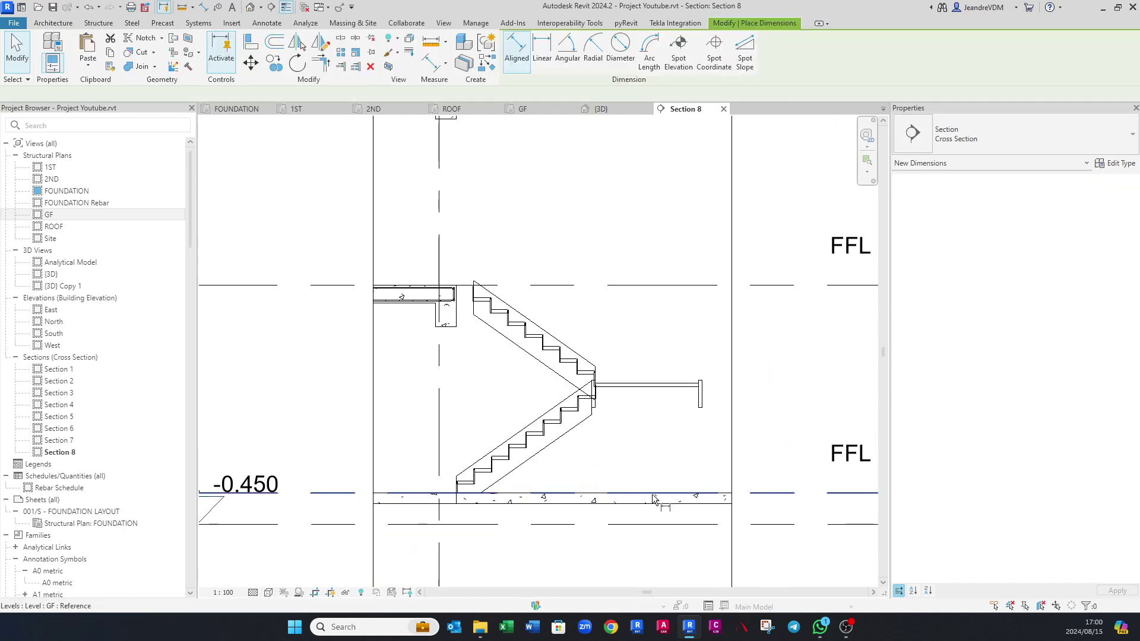
{"action": "left_click", "coordinate": [653, 494]}
{"action": "left_click", "coordinate": [689, 386]}
{"action": "left_click", "coordinate": [684, 285]}
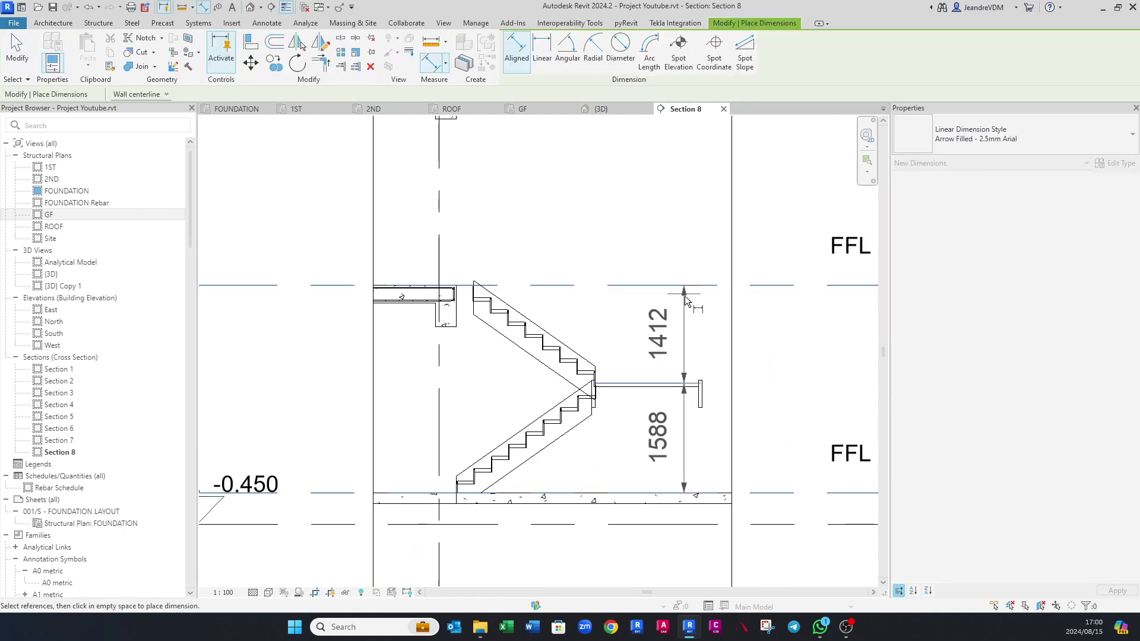
{"action": "left_click", "coordinate": [800, 355]}
{"action": "scroll", "coordinate": [449, 380], "scroll_direction": "up", "scroll_amount": 1}
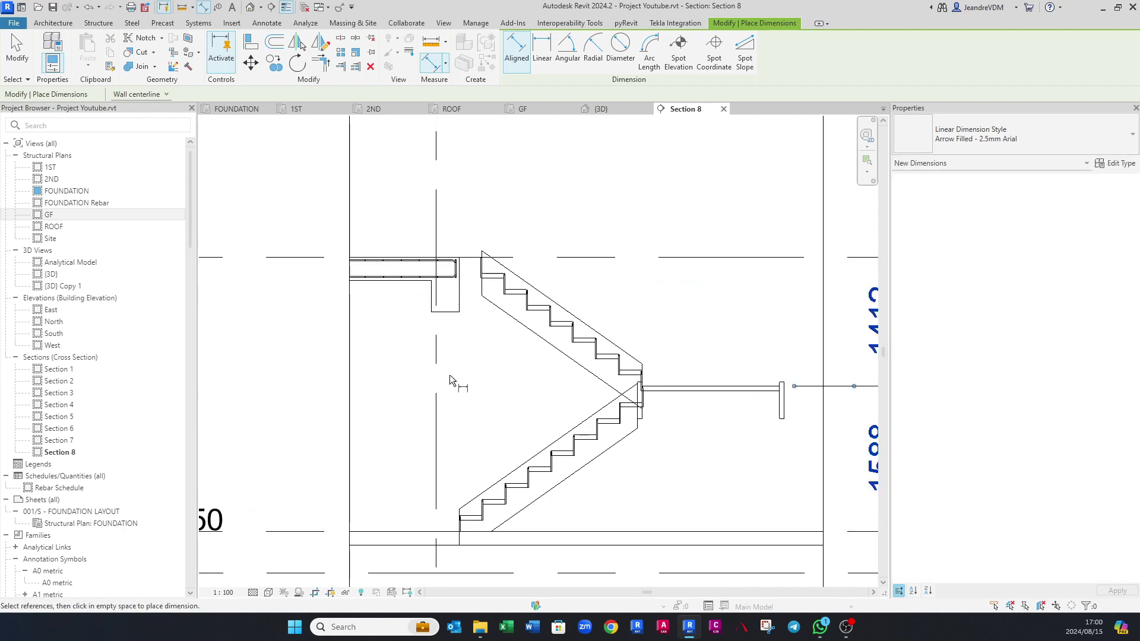
{"action": "key", "text": "Escape"}
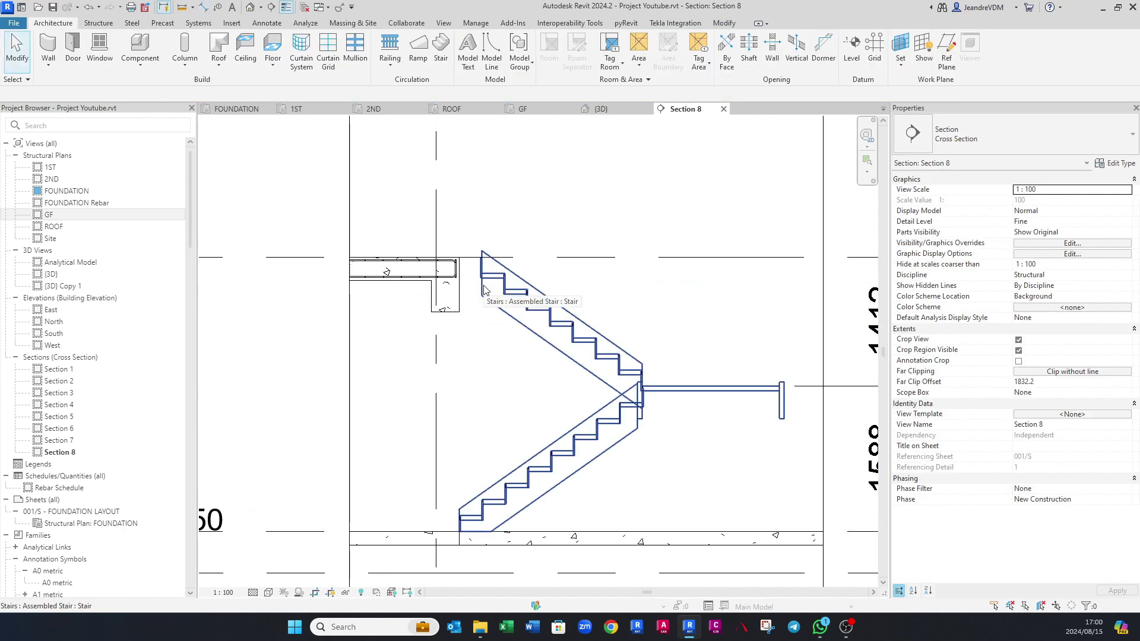
Step: Examine in the section how the stair's lower and upper ends meet the ground-floor and first-floor slabs
{"action": "scroll", "coordinate": [504, 530], "scroll_direction": "up", "scroll_amount": 2}
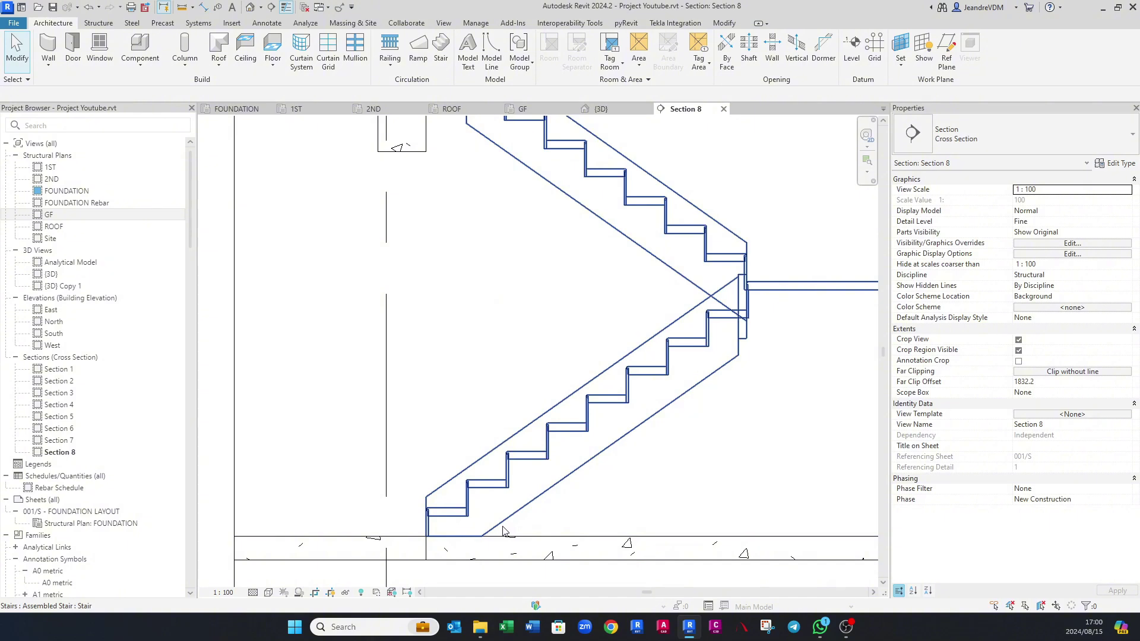
{"action": "scroll", "coordinate": [503, 530], "scroll_direction": "down", "scroll_amount": 3}
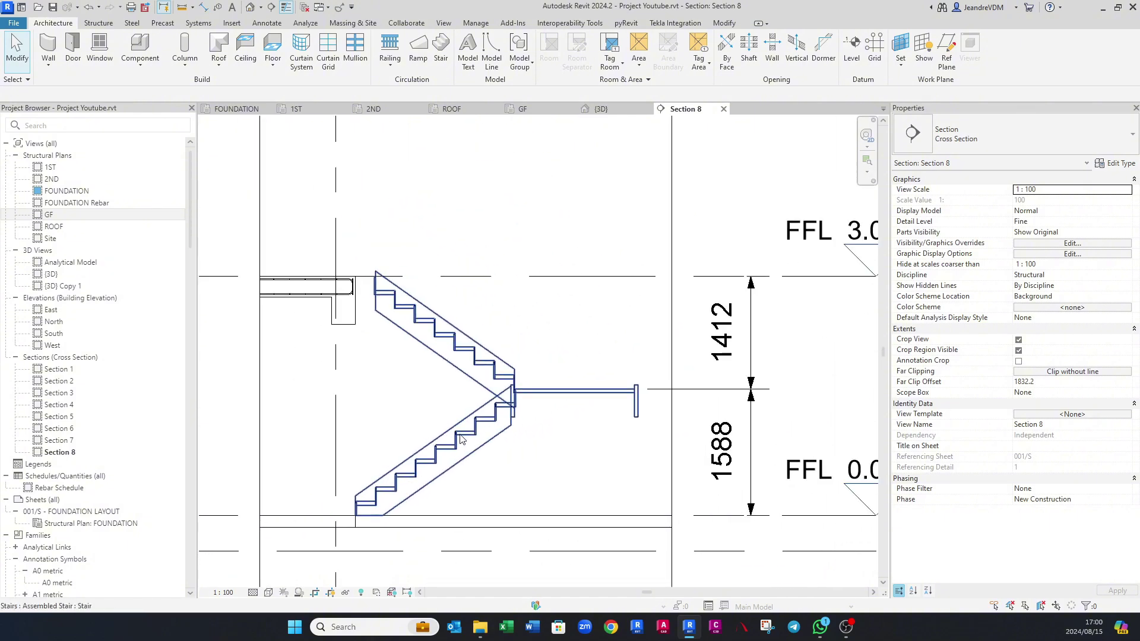
{"action": "scroll", "coordinate": [493, 436], "scroll_direction": "up", "scroll_amount": 3}
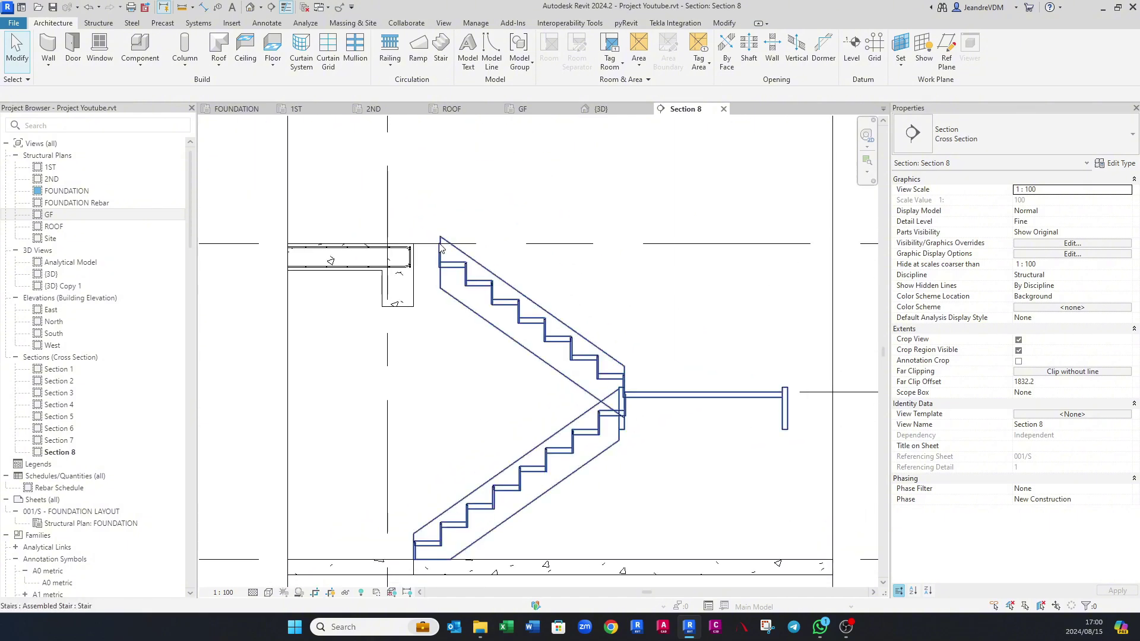
{"action": "scroll", "coordinate": [440, 244], "scroll_direction": "up", "scroll_amount": 3}
{"action": "scroll", "coordinate": [441, 278], "scroll_direction": "down", "scroll_amount": 4}
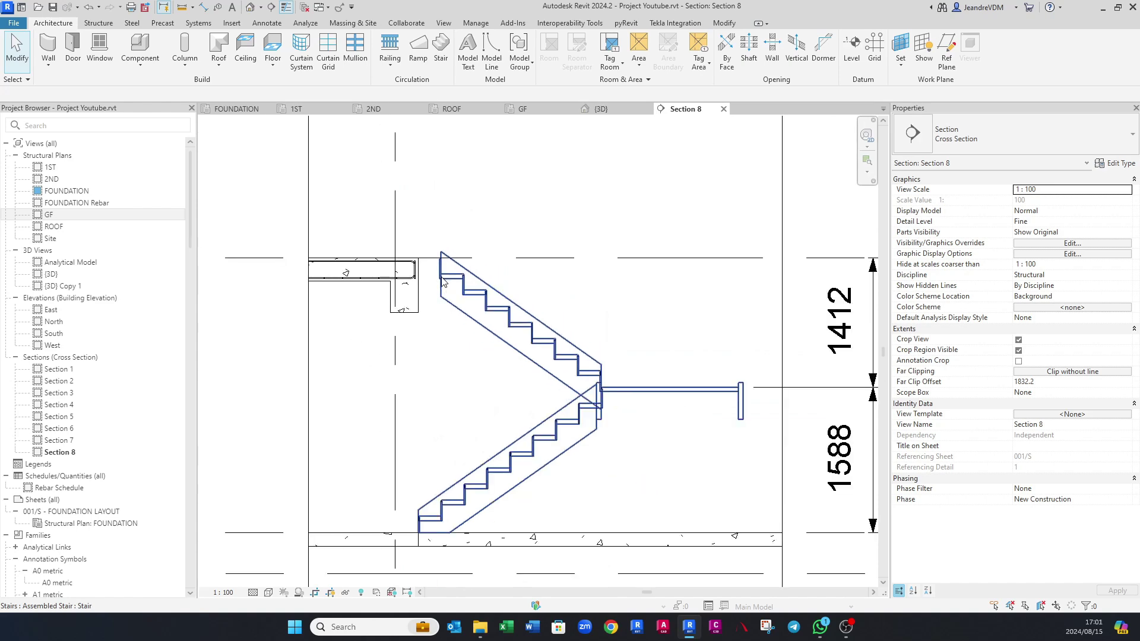
{"action": "left_click", "coordinate": [442, 282]}
{"action": "scroll", "coordinate": [441, 279], "scroll_direction": "up", "scroll_amount": 3}
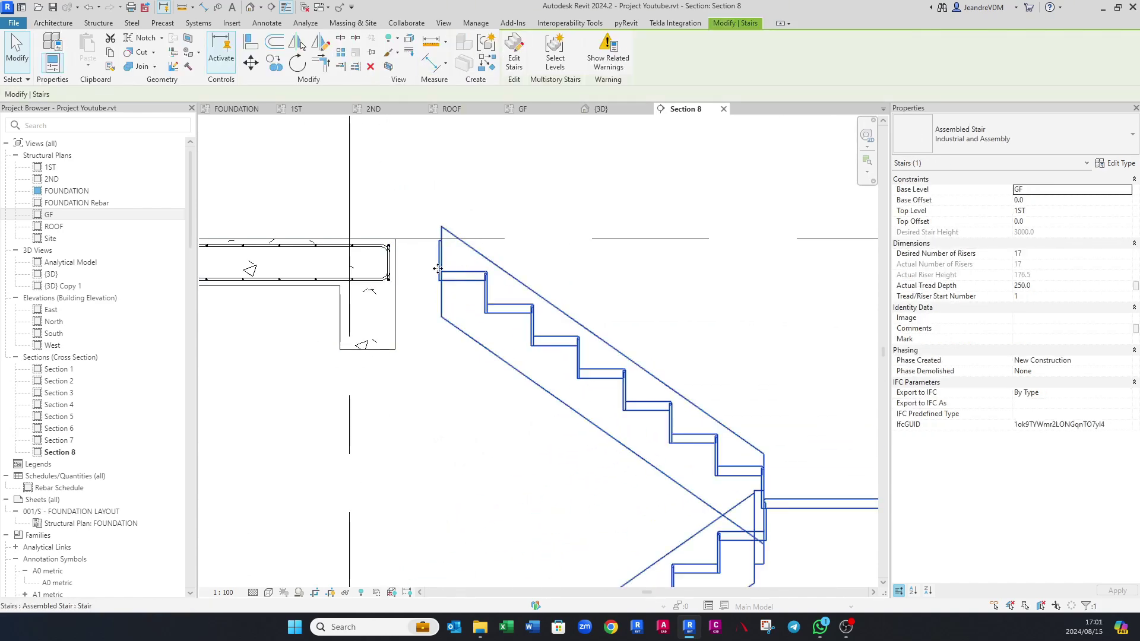
{"action": "middle_click_drag", "start_coordinate": [423, 276], "coordinate": [530, 214]}
{"action": "scroll", "coordinate": [530, 220], "scroll_direction": "up", "scroll_amount": 1}
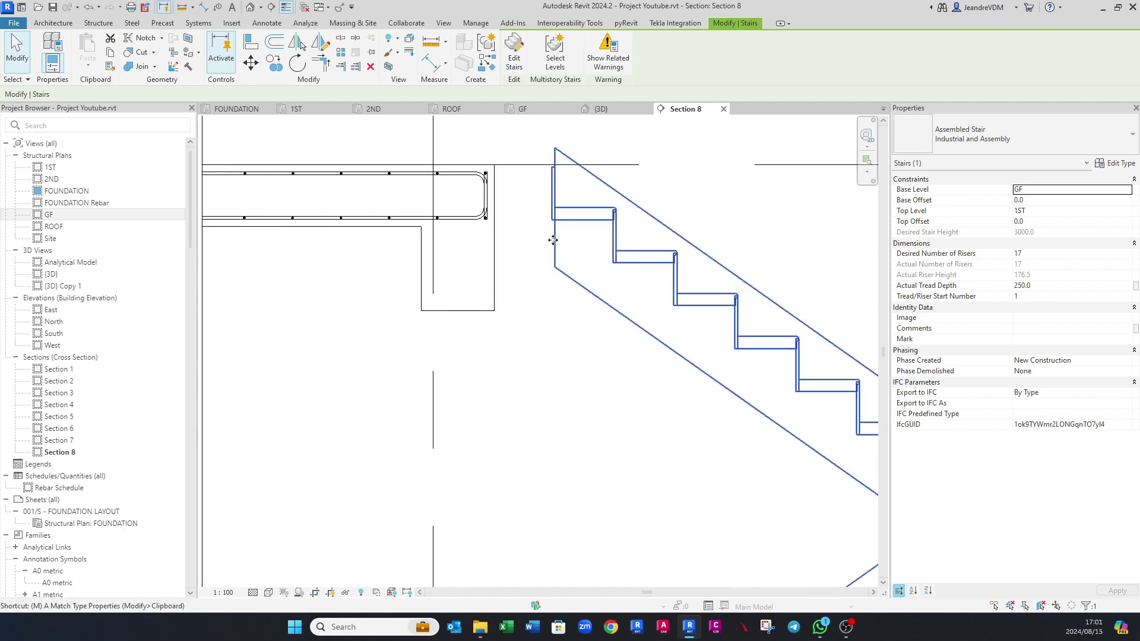
{"action": "key", "text": "m"}
{"action": "key", "text": "v"}
{"action": "scroll", "coordinate": [552, 166], "scroll_direction": "down", "scroll_amount": 3}
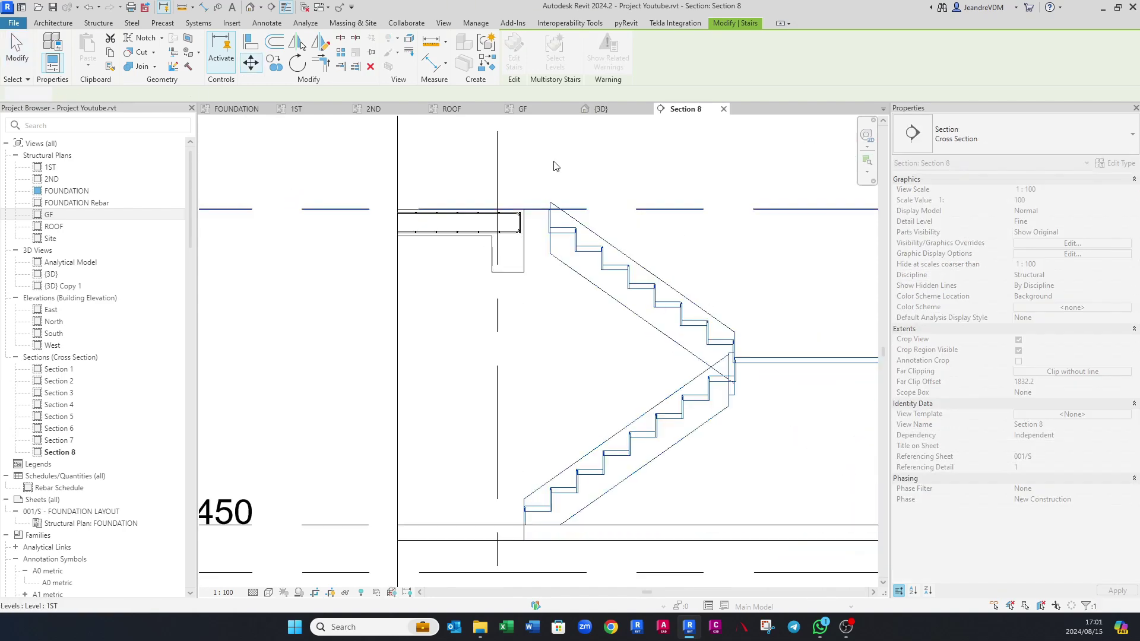
{"action": "key", "text": "Escape"}
{"action": "key", "text": "Escape"}
Step: On the GF plan, edit the stair to extend the upper run by one 250 mm tread to the slab edge
{"action": "left_click", "coordinate": [520, 110]}
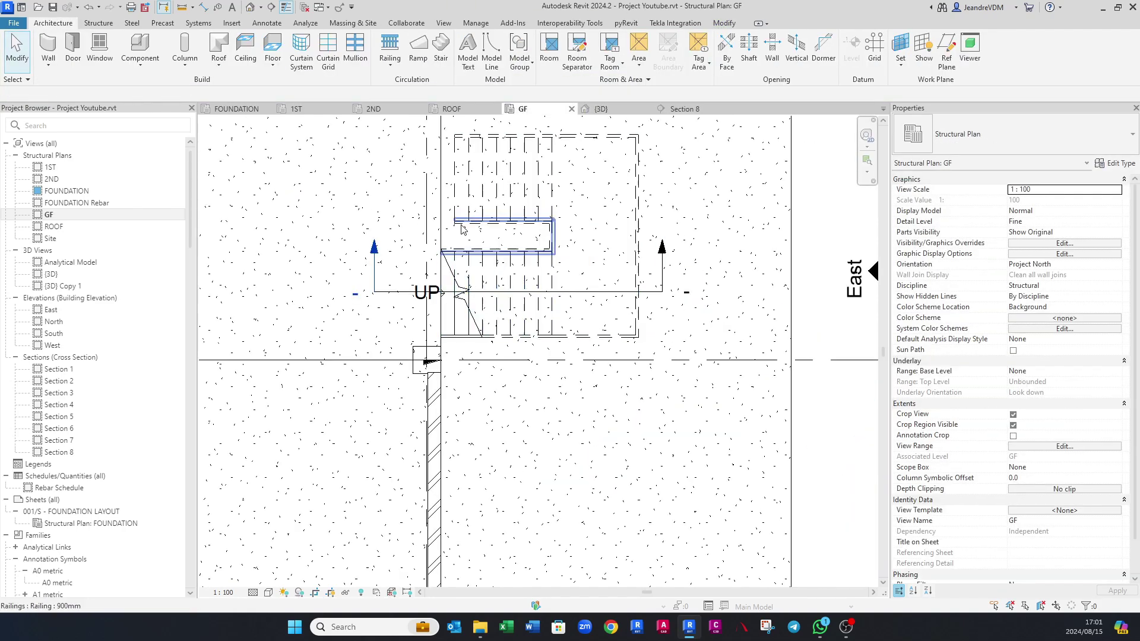
{"action": "scroll", "coordinate": [492, 297], "scroll_direction": "up", "scroll_amount": 1}
{"action": "left_click", "coordinate": [492, 296]}
{"action": "scroll", "coordinate": [492, 297], "scroll_direction": "up", "scroll_amount": 3}
{"action": "double_click", "coordinate": [492, 297]}
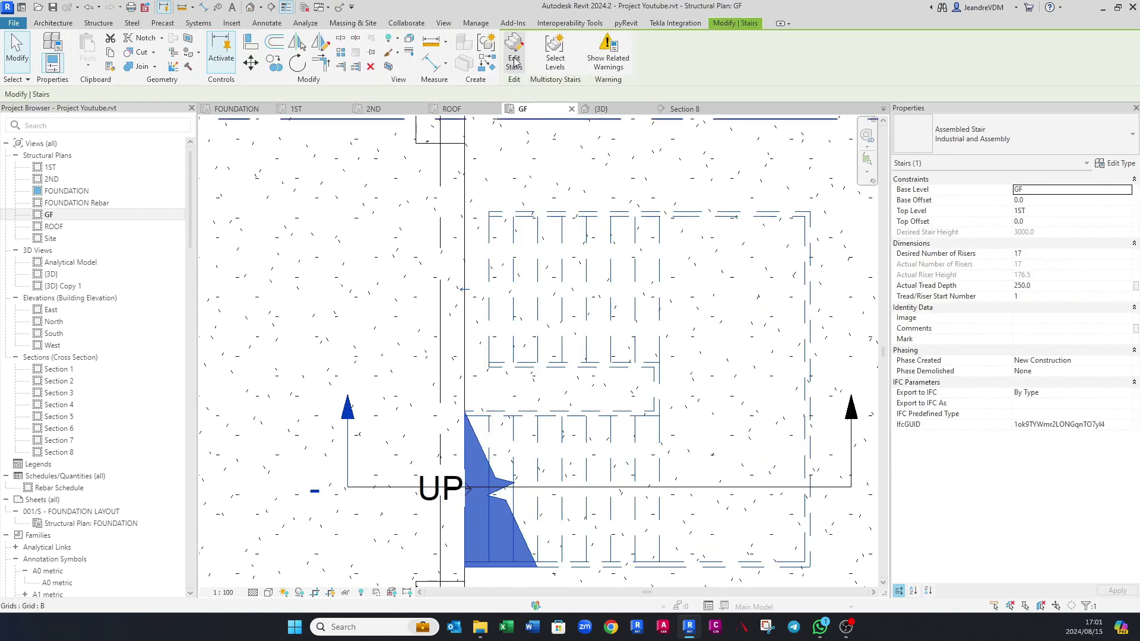
{"action": "left_click", "coordinate": [492, 297]}
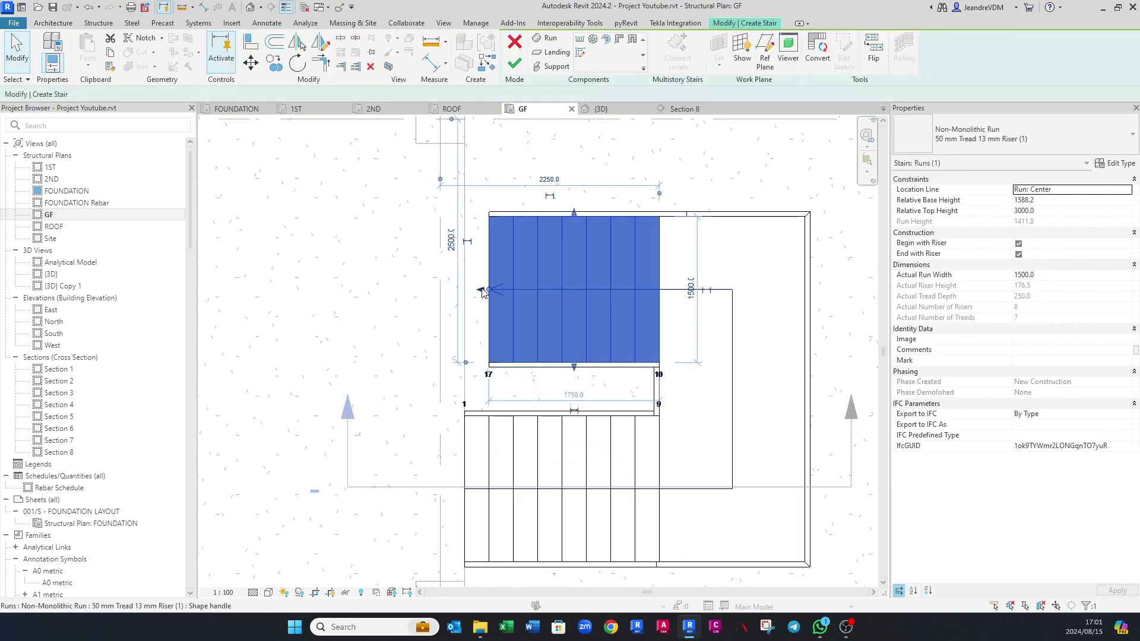
{"action": "left_click_drag", "start_coordinate": [491, 294], "coordinate": [465, 291]}
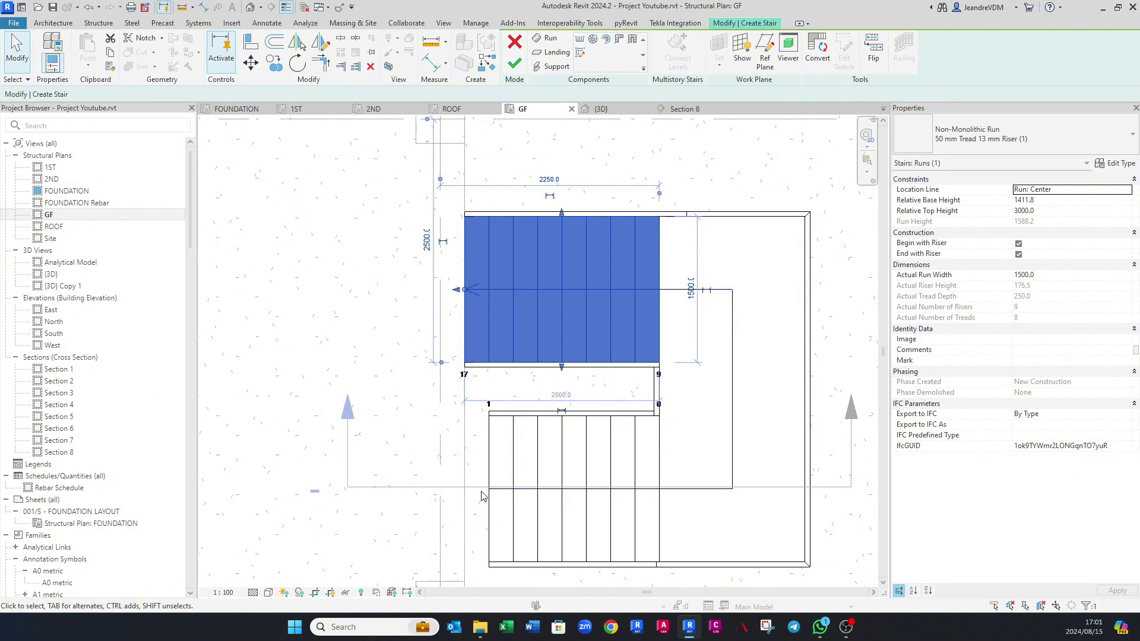
{"action": "left_click", "coordinate": [441, 315]}
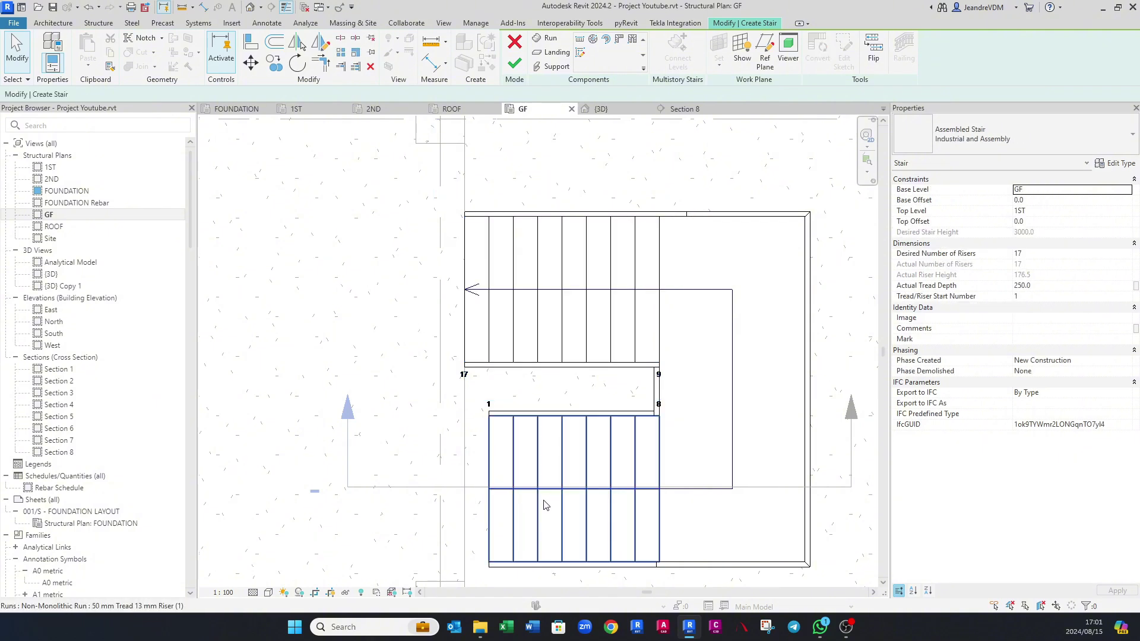
{"action": "left_click", "coordinate": [515, 65]}
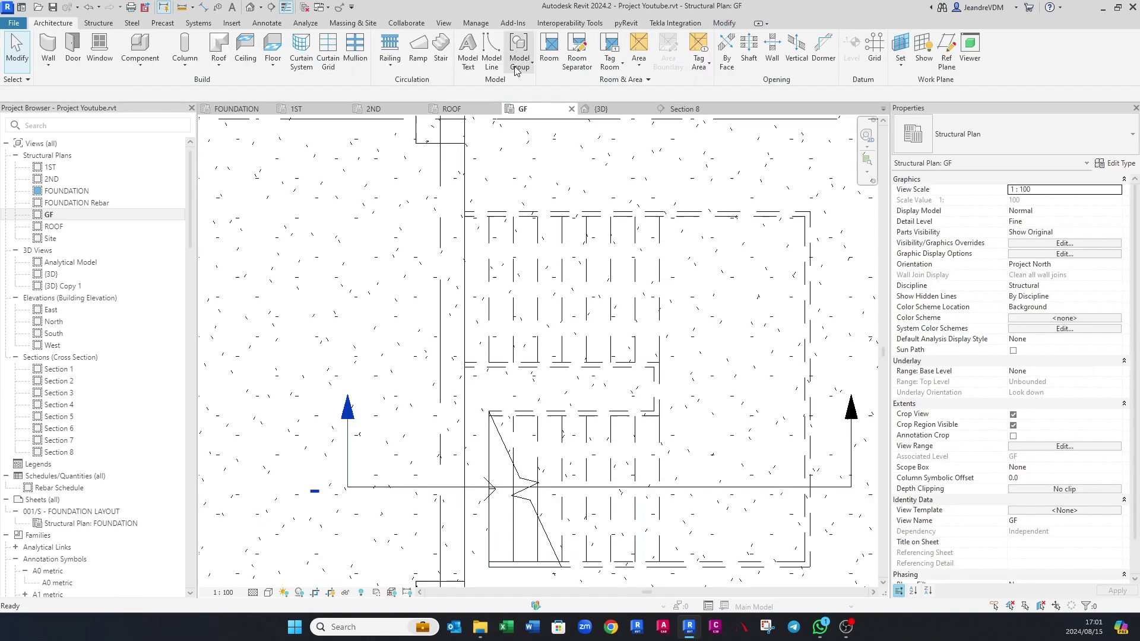
Step: In the Section 8 view, duplicate the staircase's Industrial and Assembly type as "Steel Staircase"
{"action": "left_click", "coordinate": [683, 108]}
{"action": "scroll", "coordinate": [559, 261], "scroll_direction": "up", "scroll_amount": 5}
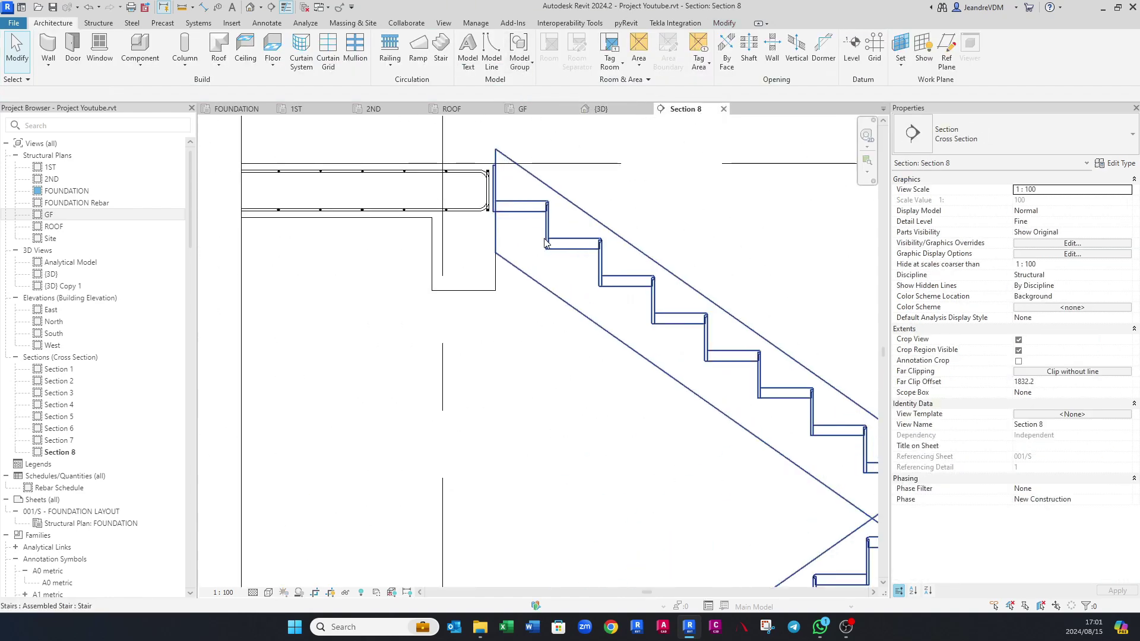
{"action": "scroll", "coordinate": [557, 324], "scroll_direction": "down", "scroll_amount": 4}
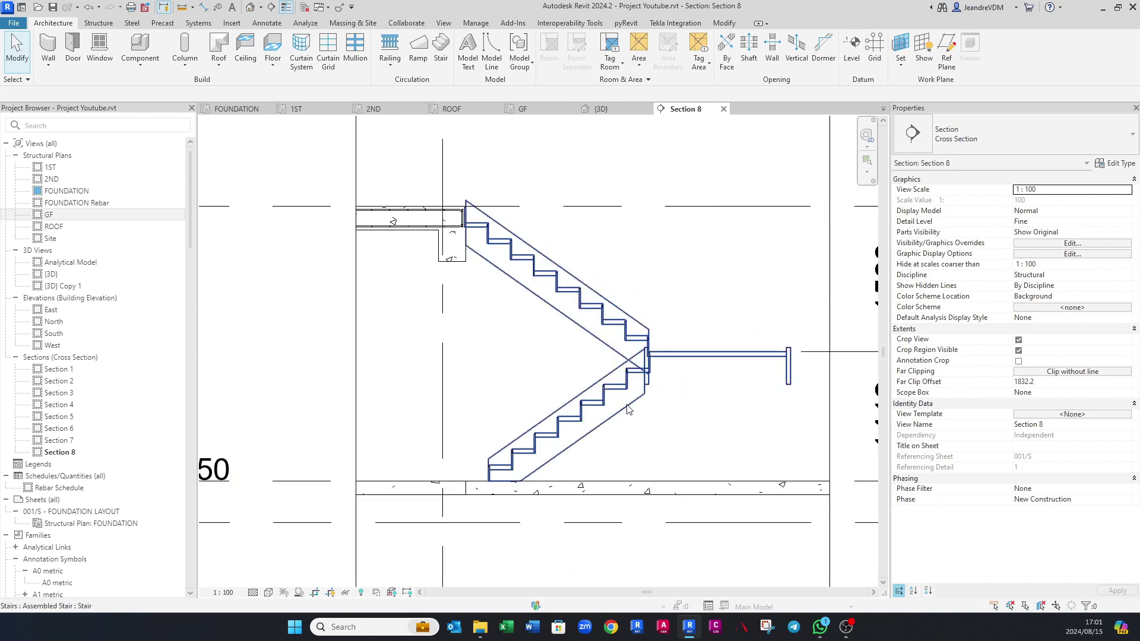
{"action": "left_click", "coordinate": [598, 300]}
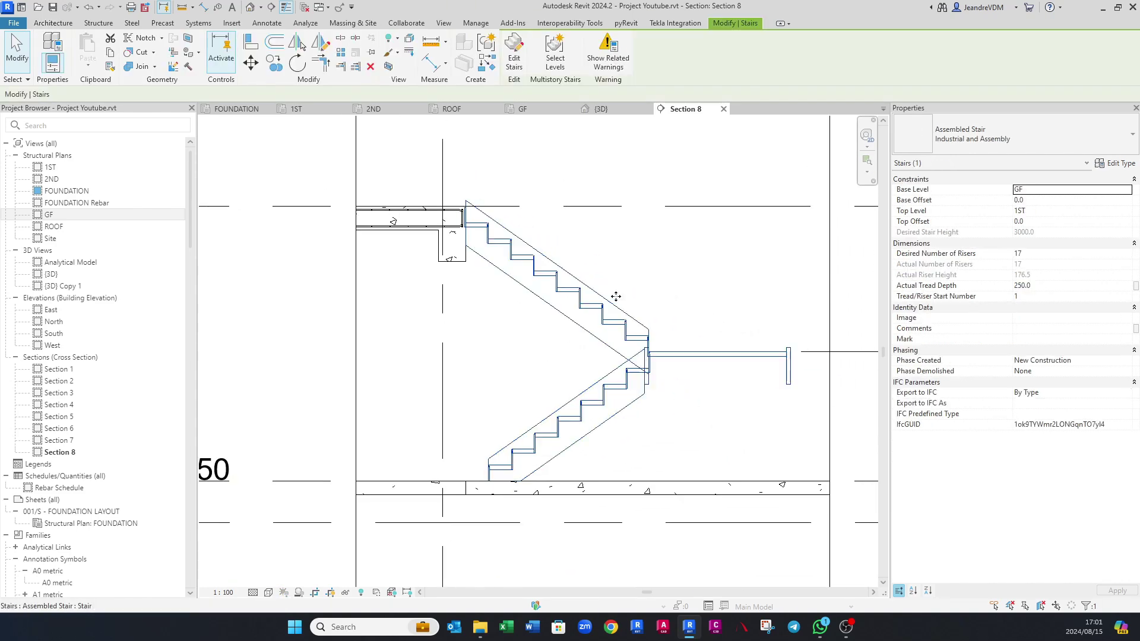
{"action": "left_click", "coordinate": [1118, 164]}
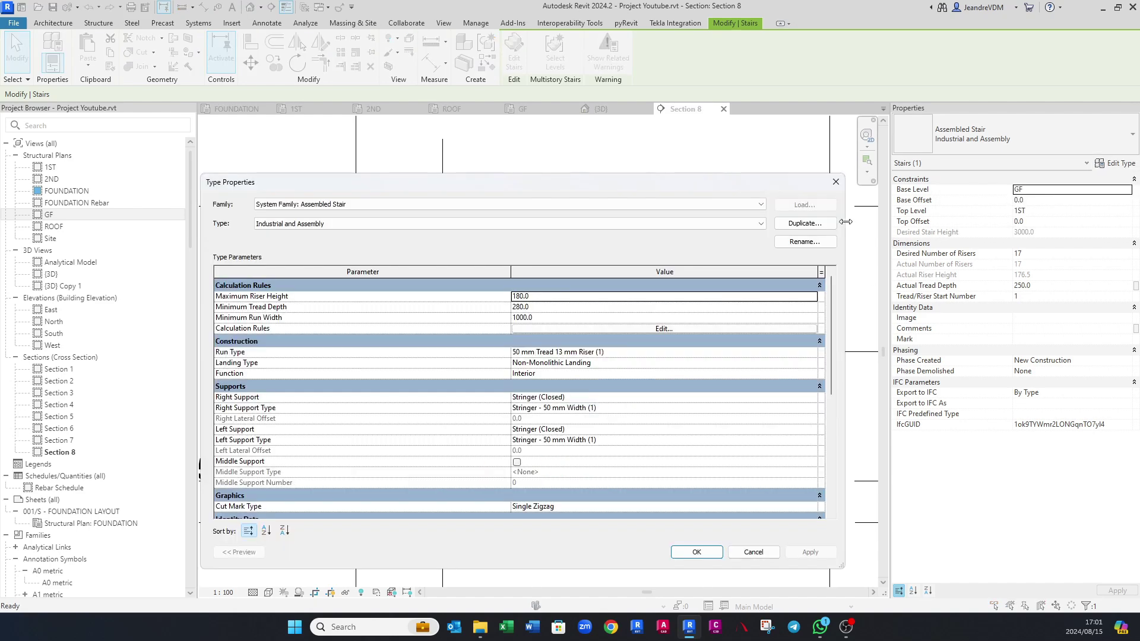
{"action": "left_click", "coordinate": [804, 223]}
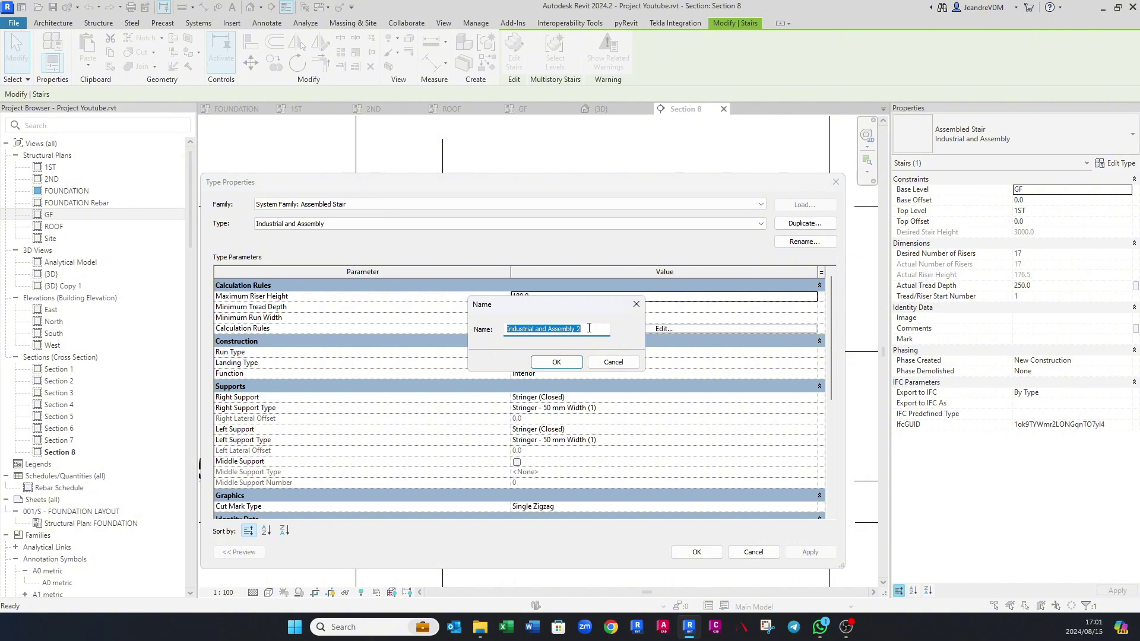
{"action": "type", "text": "Steel Staircase"}
{"action": "key", "text": "Return"}
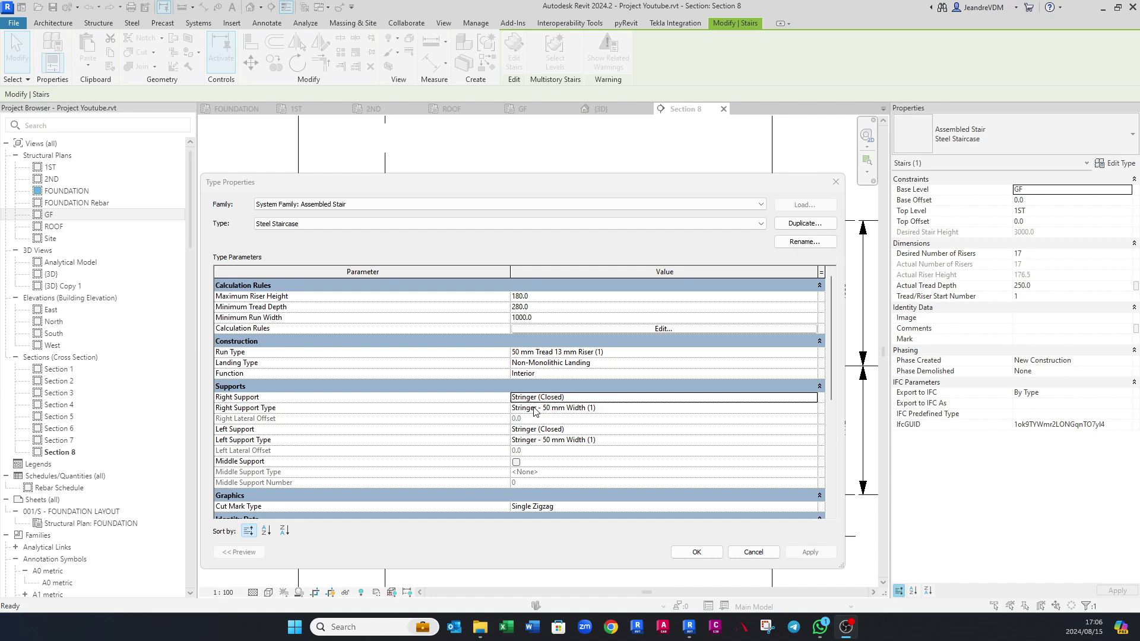
Step: Keep the right support as Stringer (Closed) and set its stringer type's section profile to UB-Universal Beams-Profile : UB203x133x30
{"action": "left_click", "coordinate": [812, 401]}
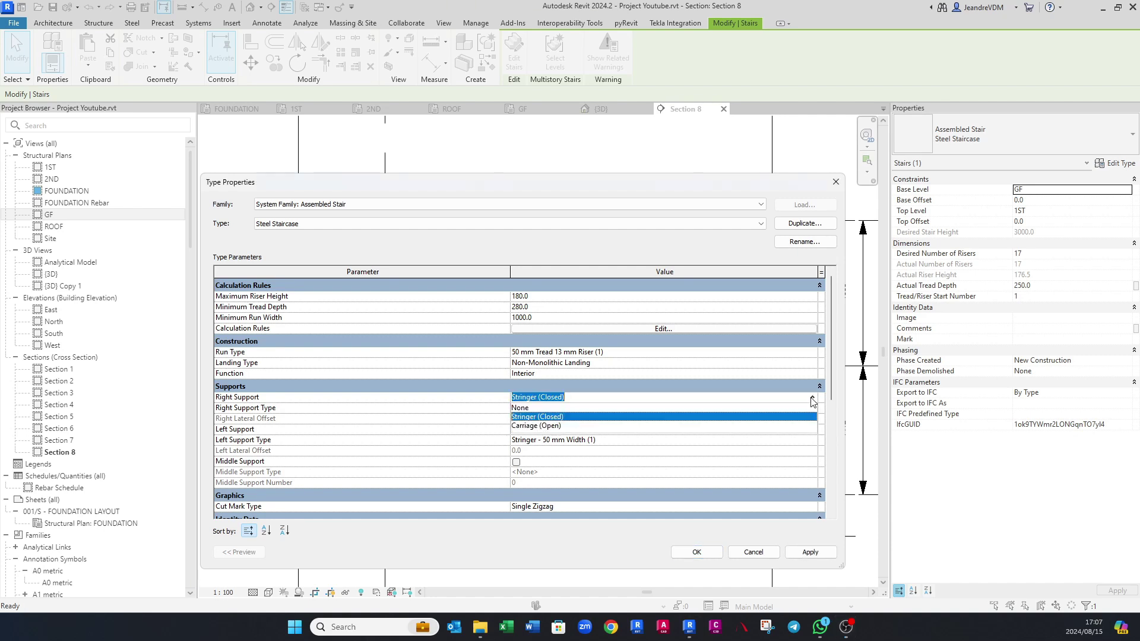
{"action": "left_click", "coordinate": [539, 417]}
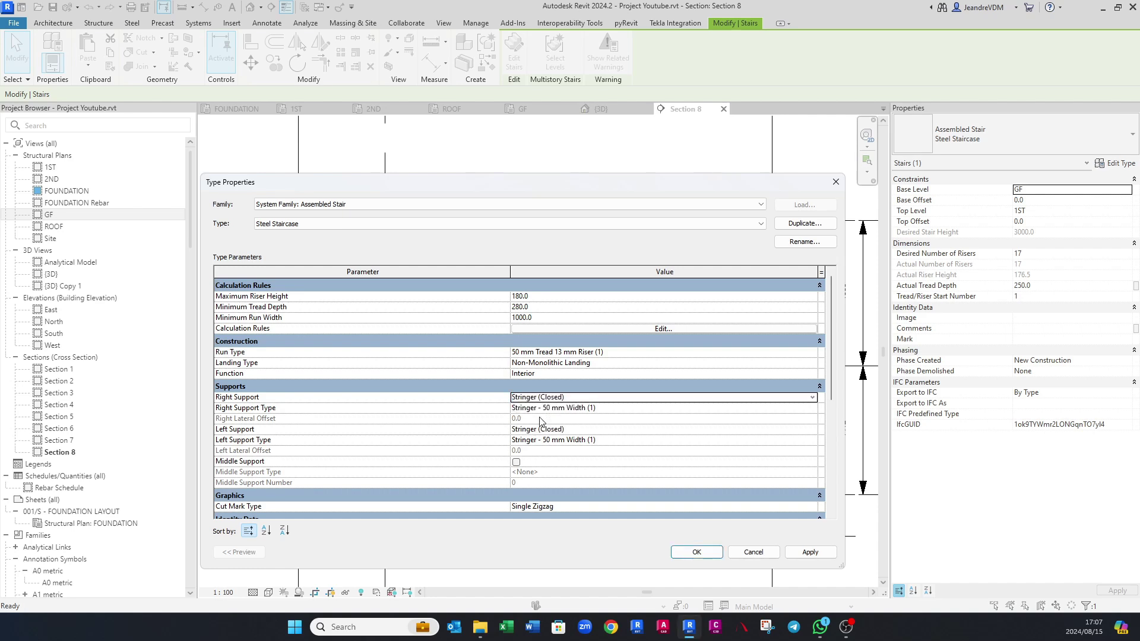
{"action": "left_click", "coordinate": [811, 409]}
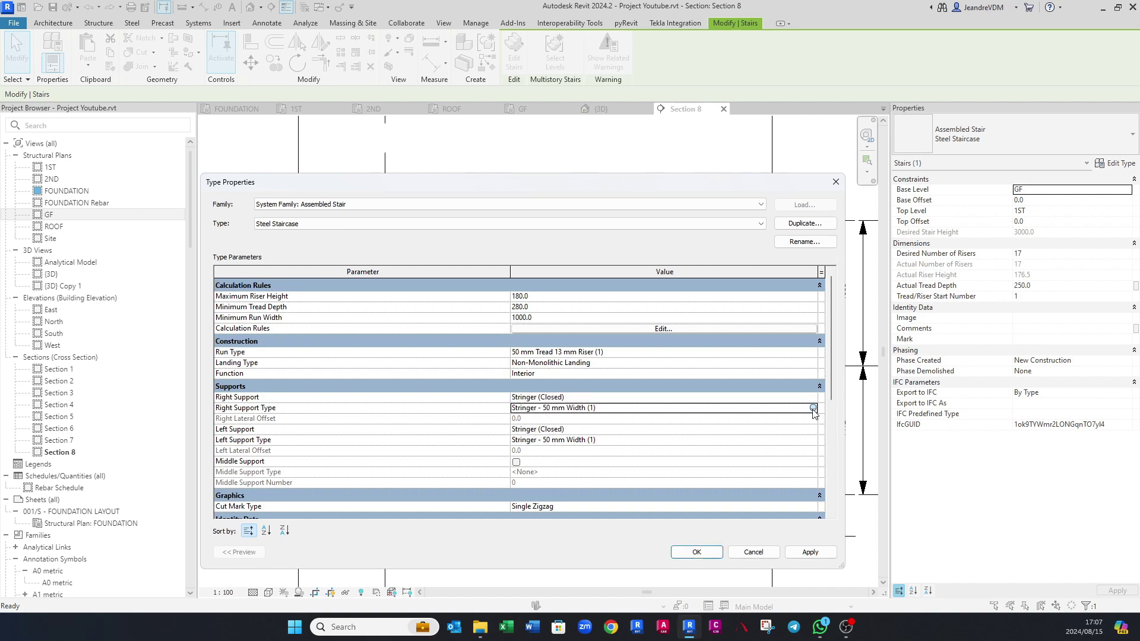
{"action": "left_click", "coordinate": [812, 408]}
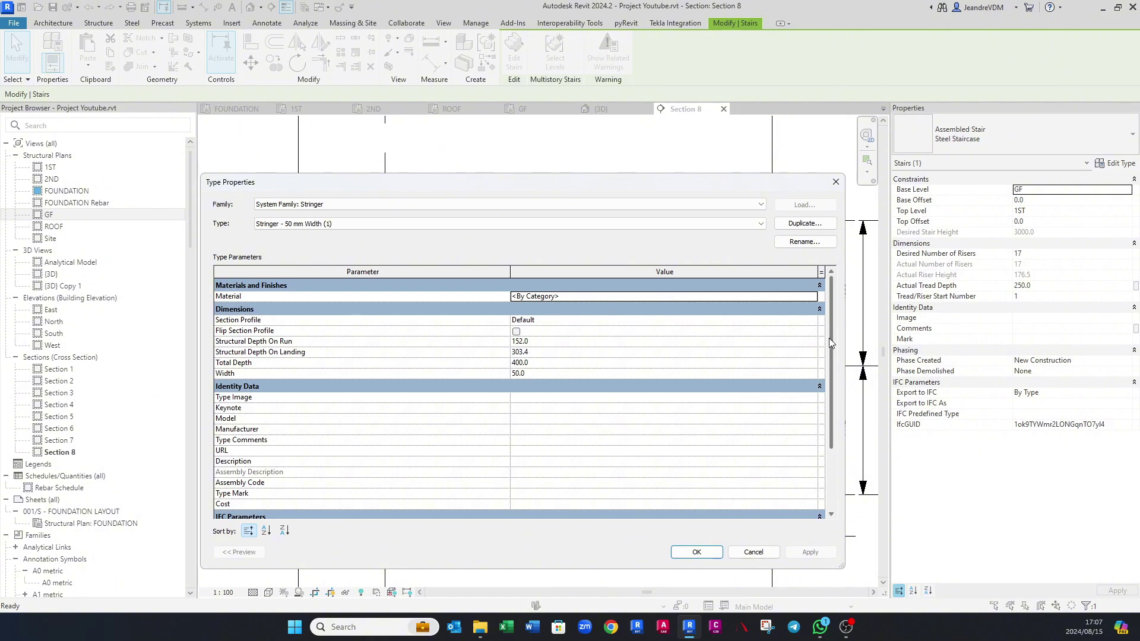
{"action": "left_click", "coordinate": [812, 320]}
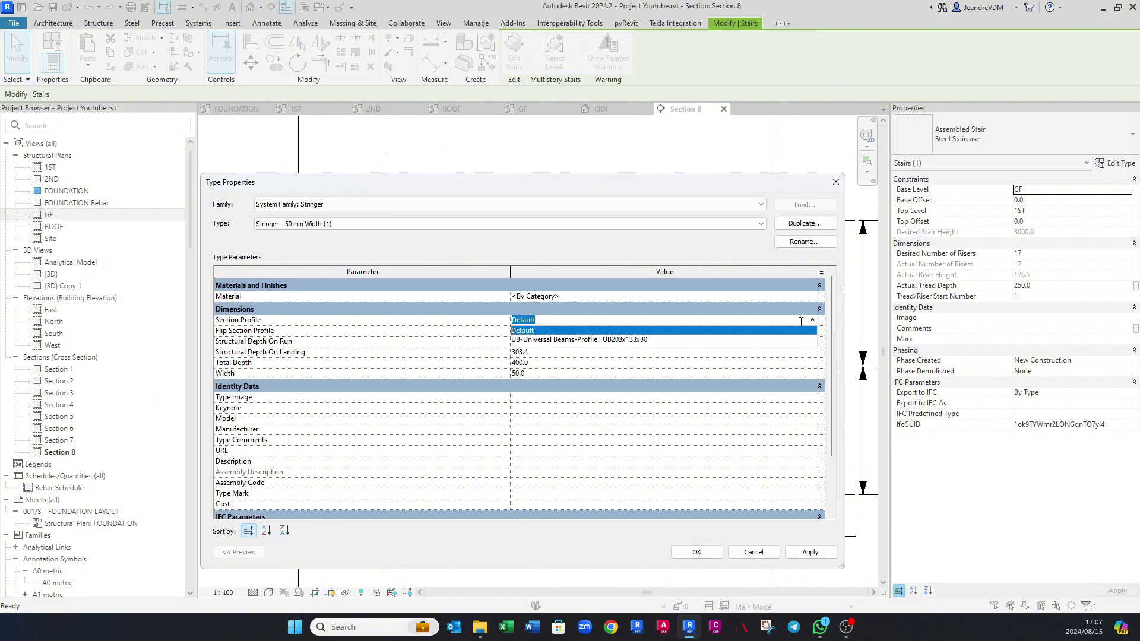
{"action": "left_click", "coordinate": [594, 341]}
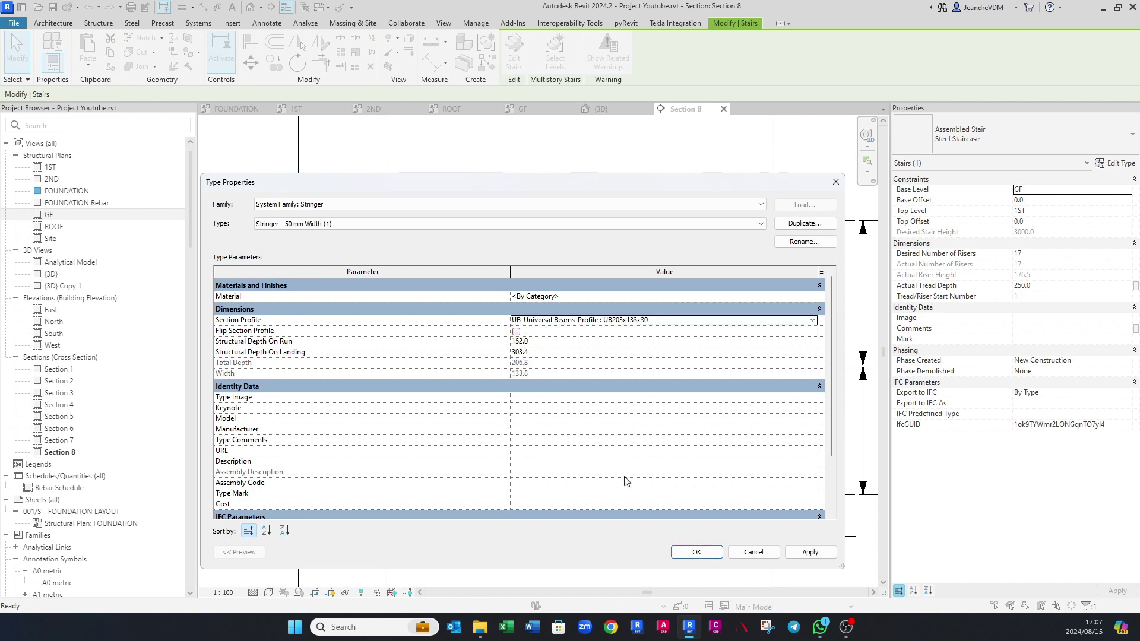
{"action": "left_click", "coordinate": [696, 552]}
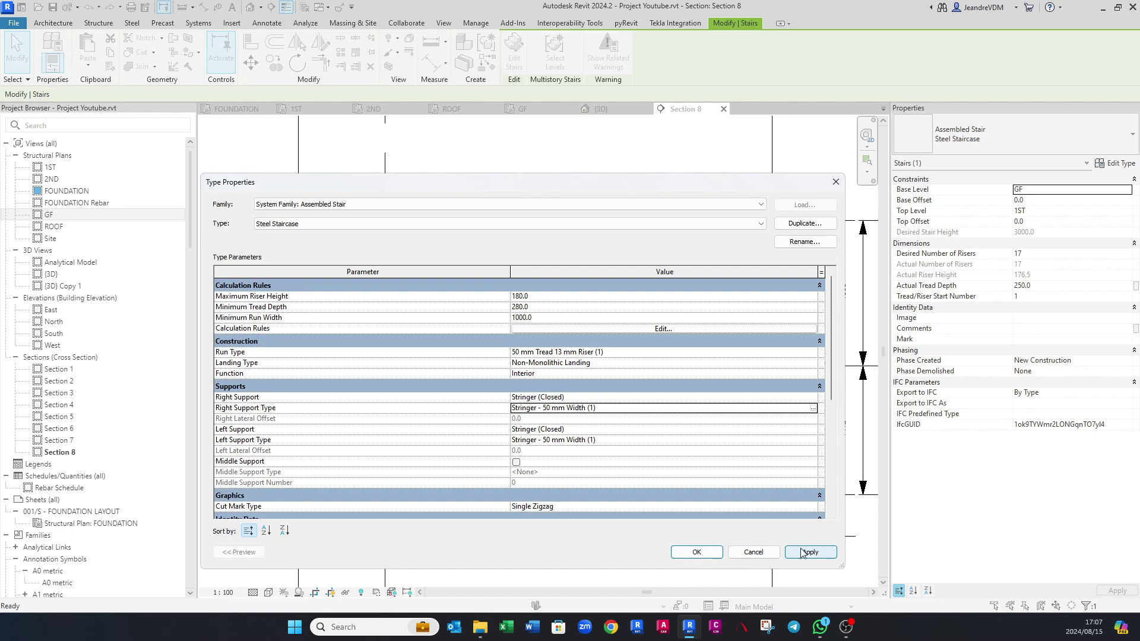
Step: Apply the right support's new stringer profile to the staircase and inspect the result around the landing in the 3D view
{"action": "left_click", "coordinate": [808, 552]}
{"action": "left_click", "coordinate": [685, 553]}
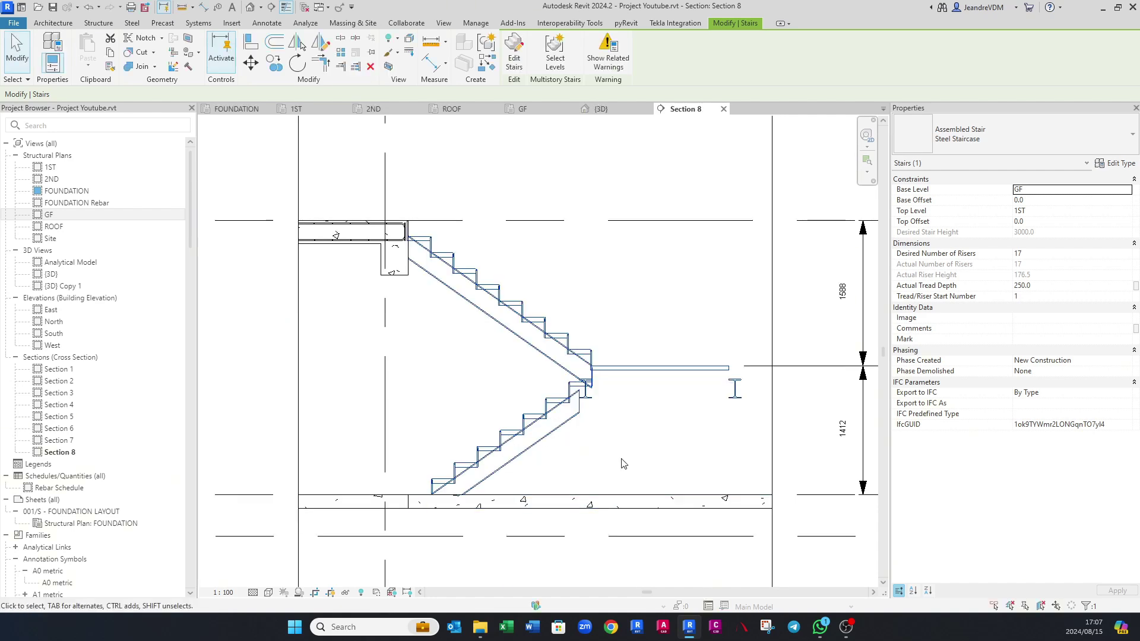
{"action": "left_click", "coordinate": [600, 108]}
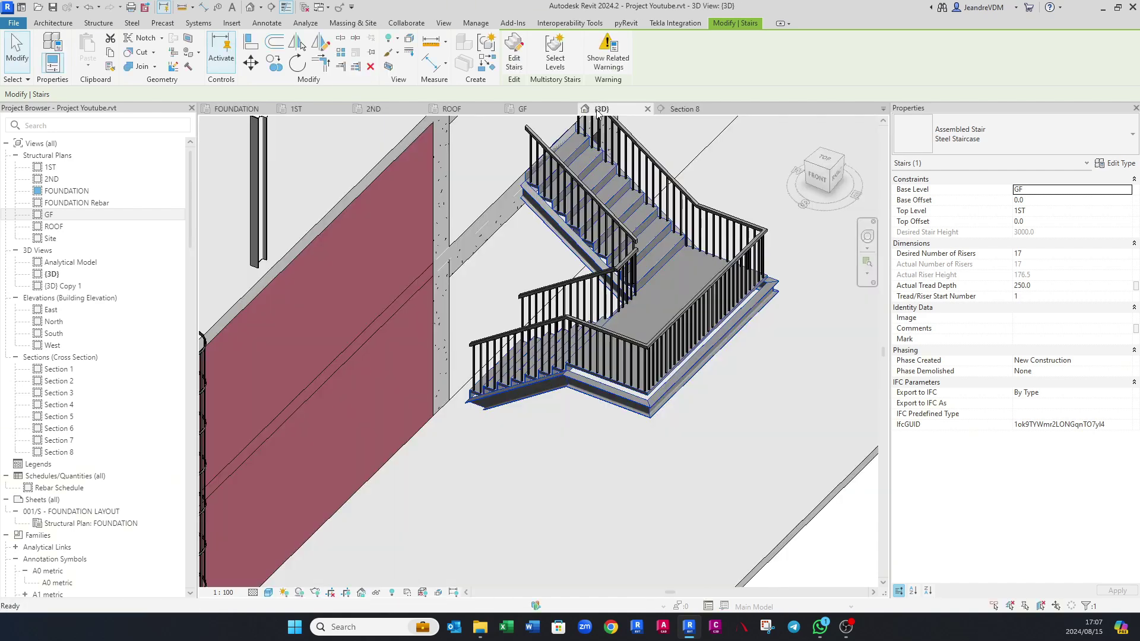
{"action": "middle_click_drag", "start_coordinate": [644, 399], "coordinate": [588, 410], "text": "shift"}
{"action": "scroll", "coordinate": [532, 410], "scroll_direction": "up", "scroll_amount": 3}
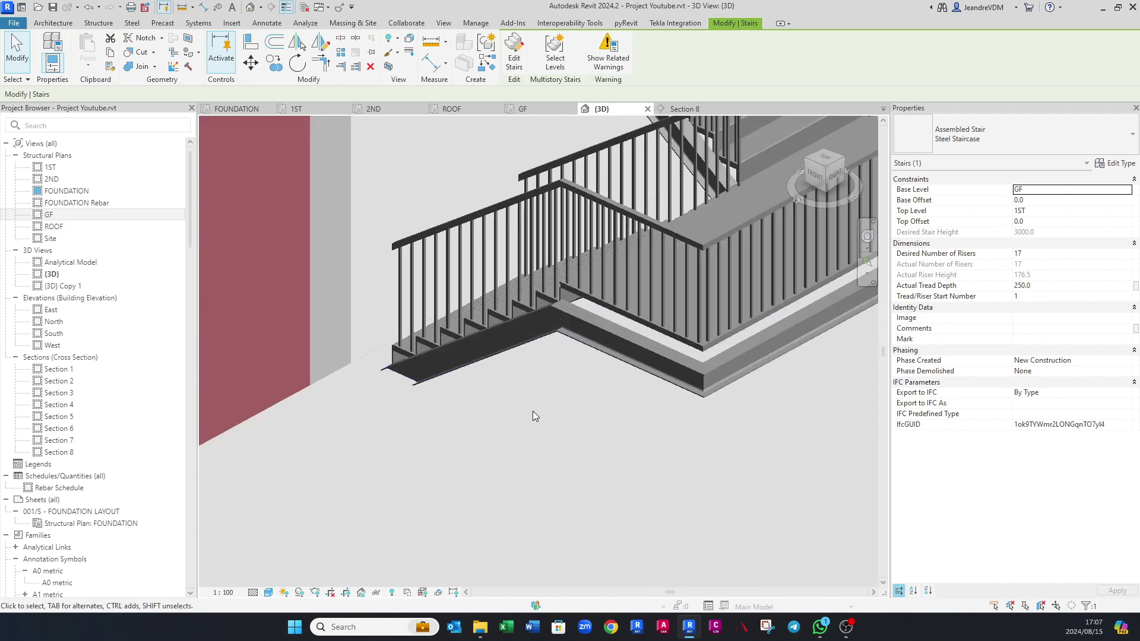
{"action": "middle_click_drag", "start_coordinate": [668, 376], "coordinate": [455, 409]}
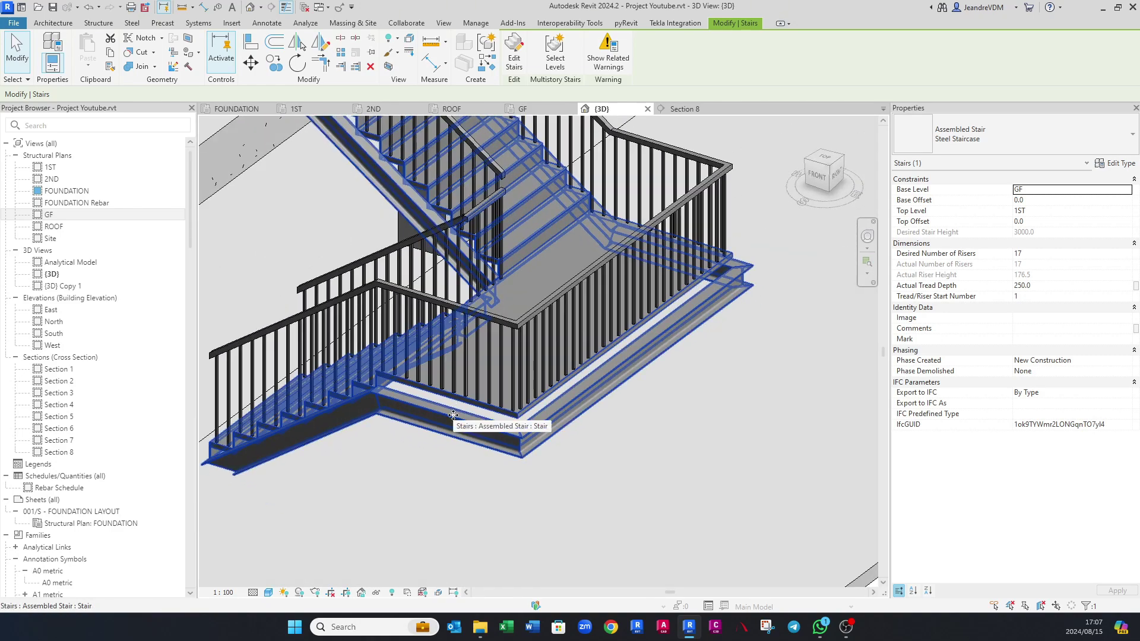
{"action": "left_click", "coordinate": [546, 364]}
{"action": "left_click", "coordinate": [521, 371]}
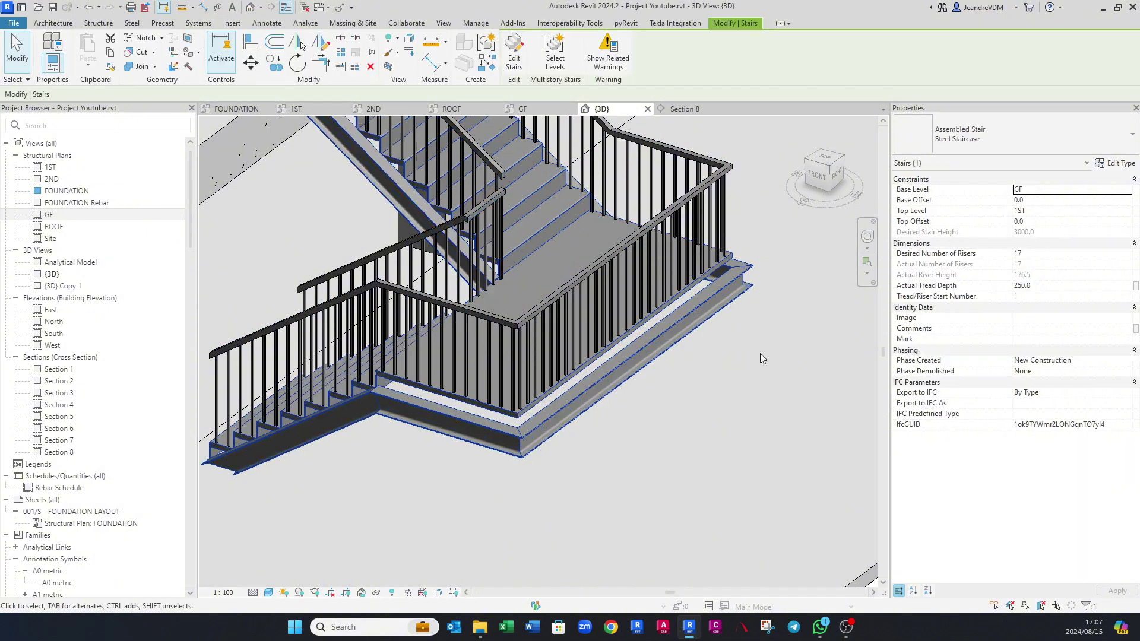
Step: Review the right support's stringer settings and the available stringer types in the staircase type, keeping Stringer - 50 mm Width (1)
{"action": "left_click", "coordinate": [1114, 169]}
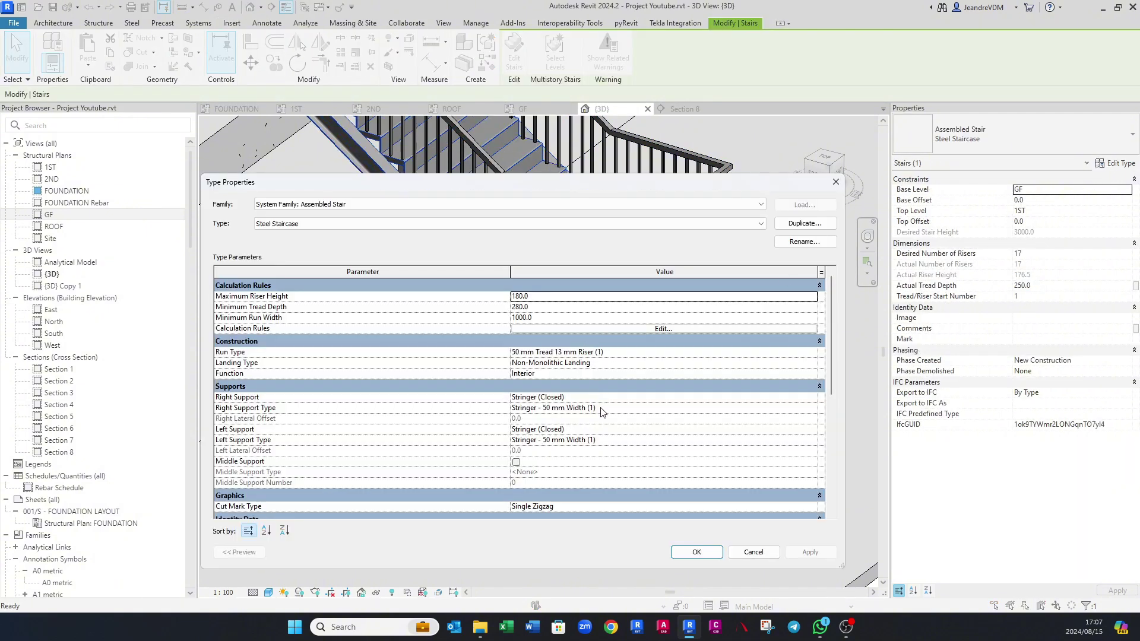
{"action": "double_click", "coordinate": [812, 412]}
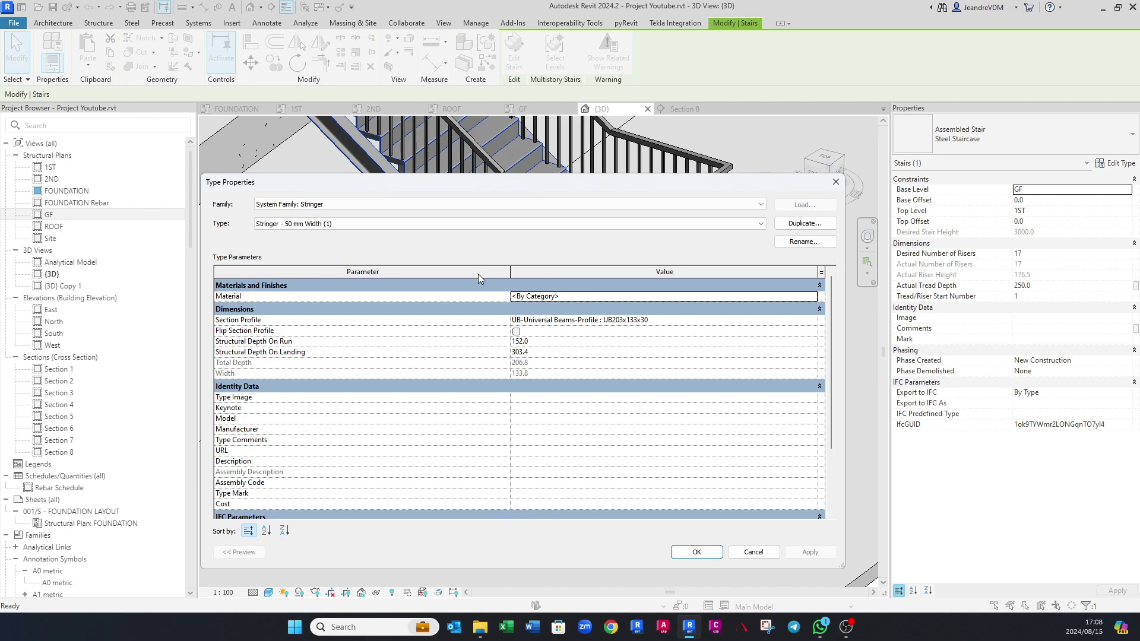
{"action": "key", "text": "Escape"}
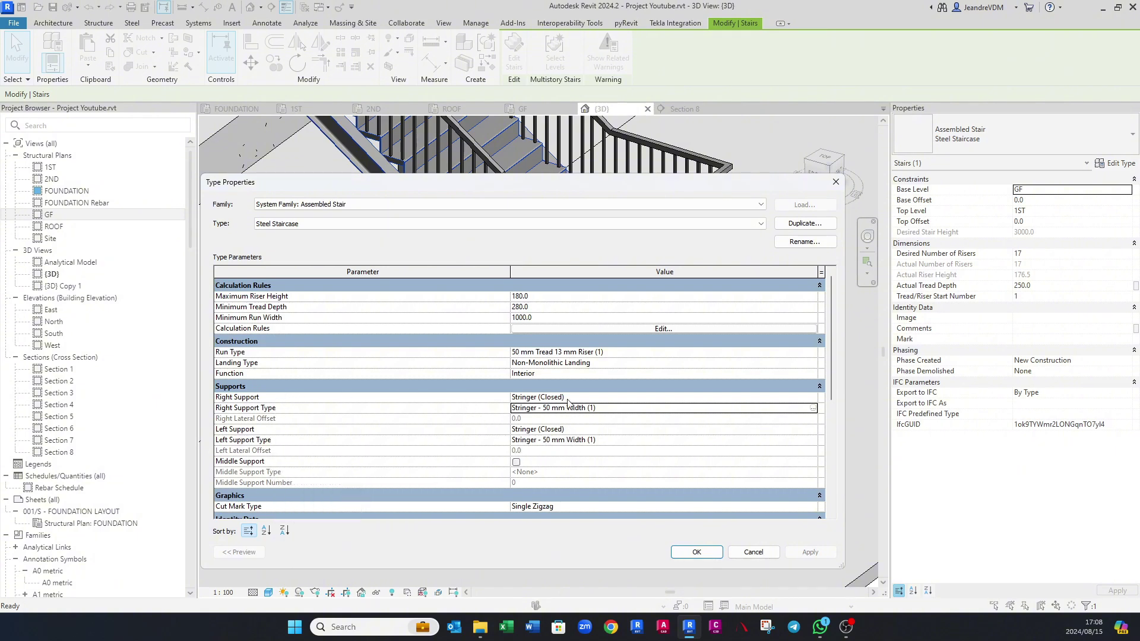
{"action": "left_click", "coordinate": [813, 409]}
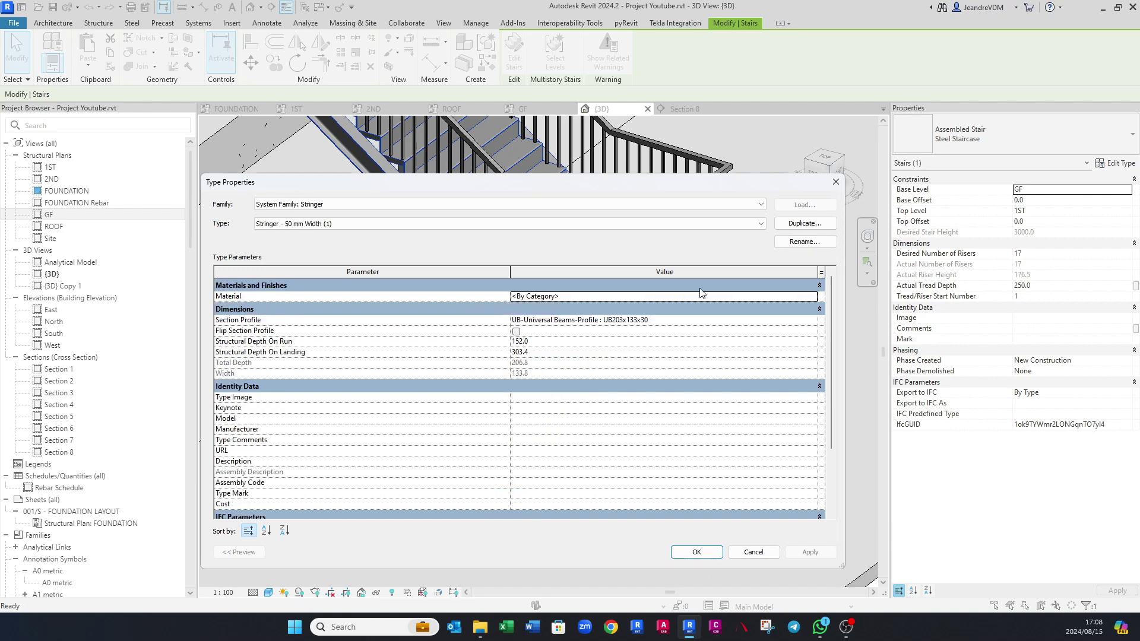
{"action": "left_click", "coordinate": [753, 226]}
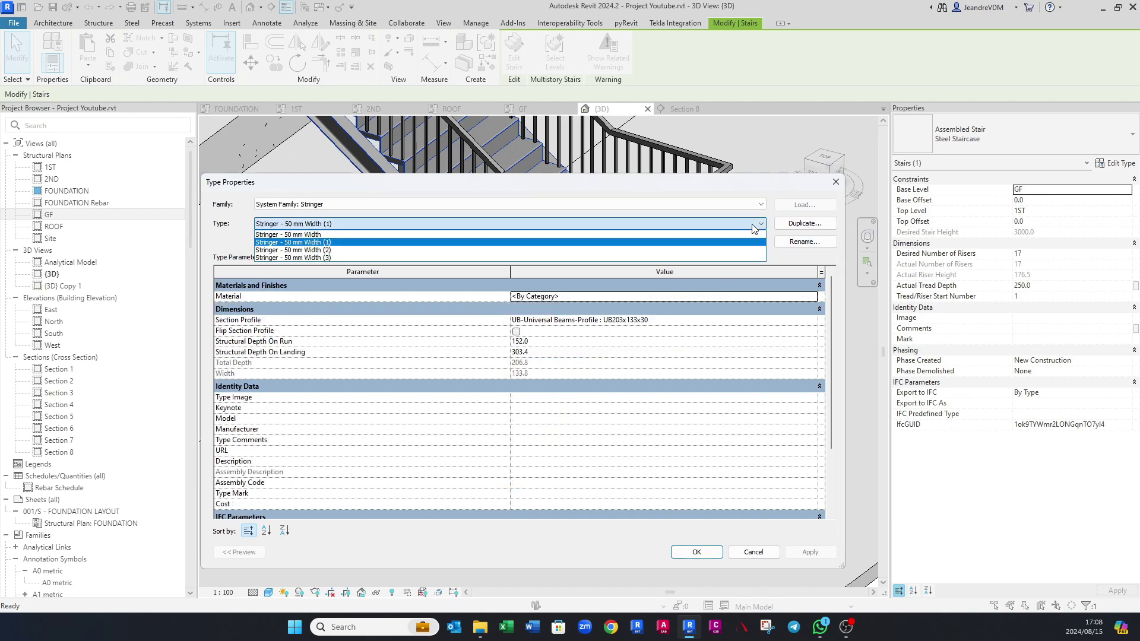
{"action": "left_click", "coordinate": [771, 240]}
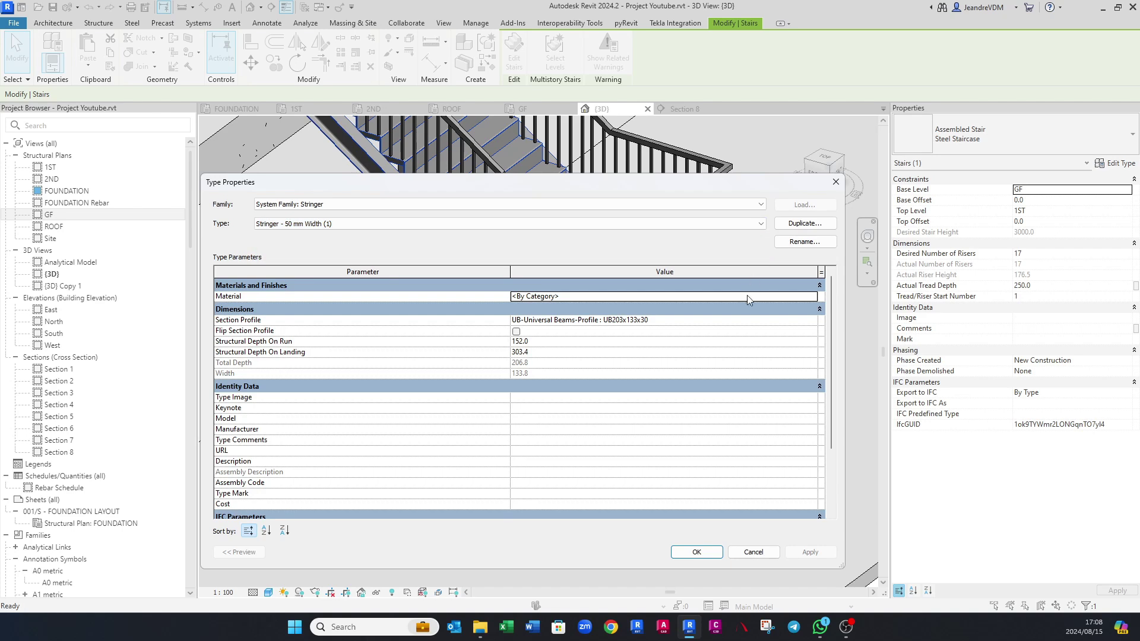
{"action": "key", "text": "Return"}
Step: Set the Steel Staircase's left support type to Stringer - 50 mm Width and apply it to the stair
{"action": "left_click", "coordinate": [812, 442]}
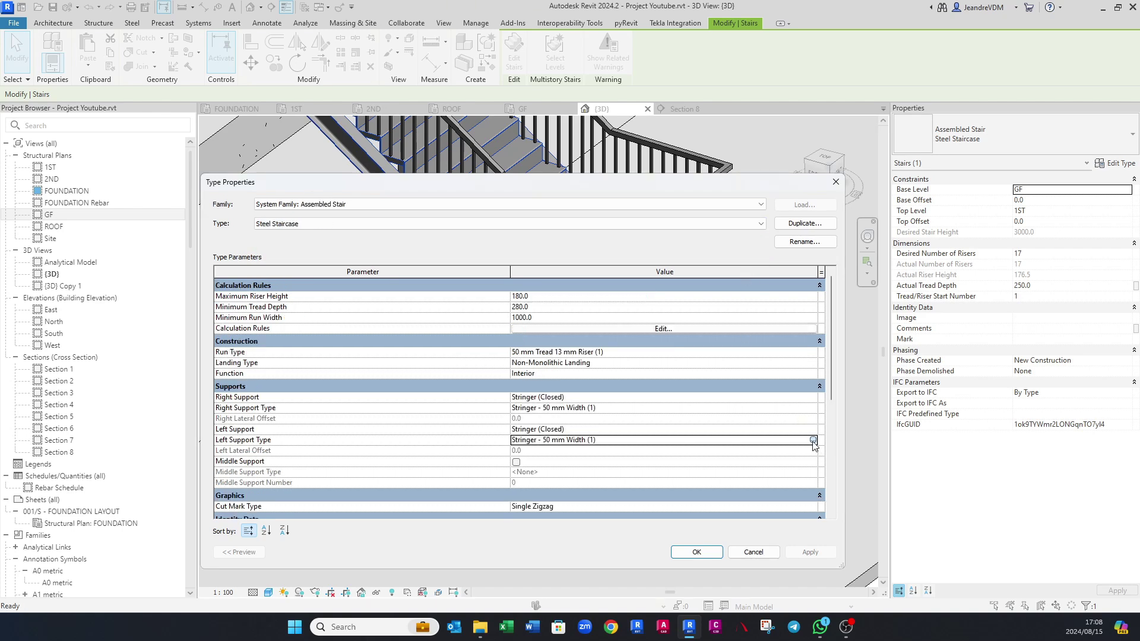
{"action": "left_click", "coordinate": [812, 442]}
{"action": "left_click", "coordinate": [816, 322]}
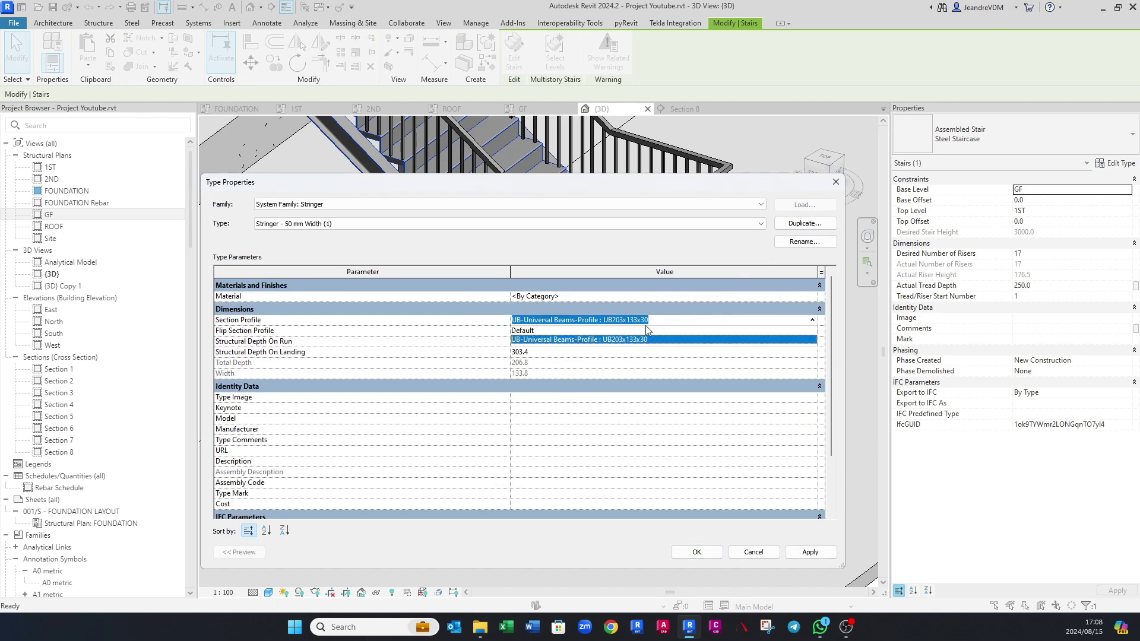
{"action": "left_click", "coordinate": [618, 339]}
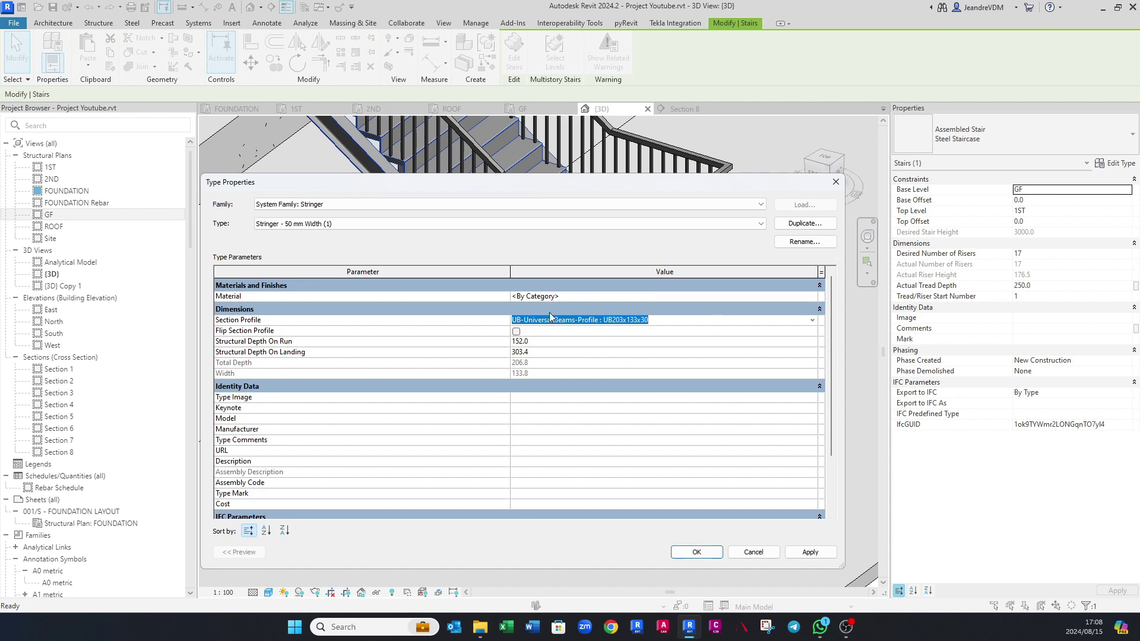
{"action": "left_click", "coordinate": [351, 225]}
{"action": "left_click", "coordinate": [349, 235]}
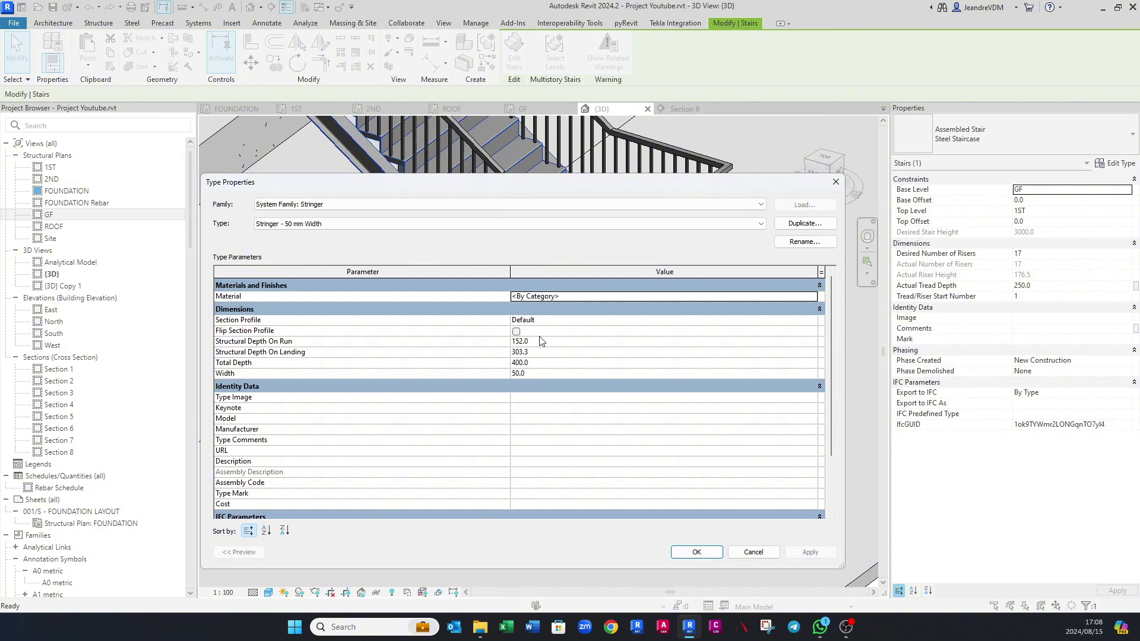
{"action": "left_click", "coordinate": [695, 552]}
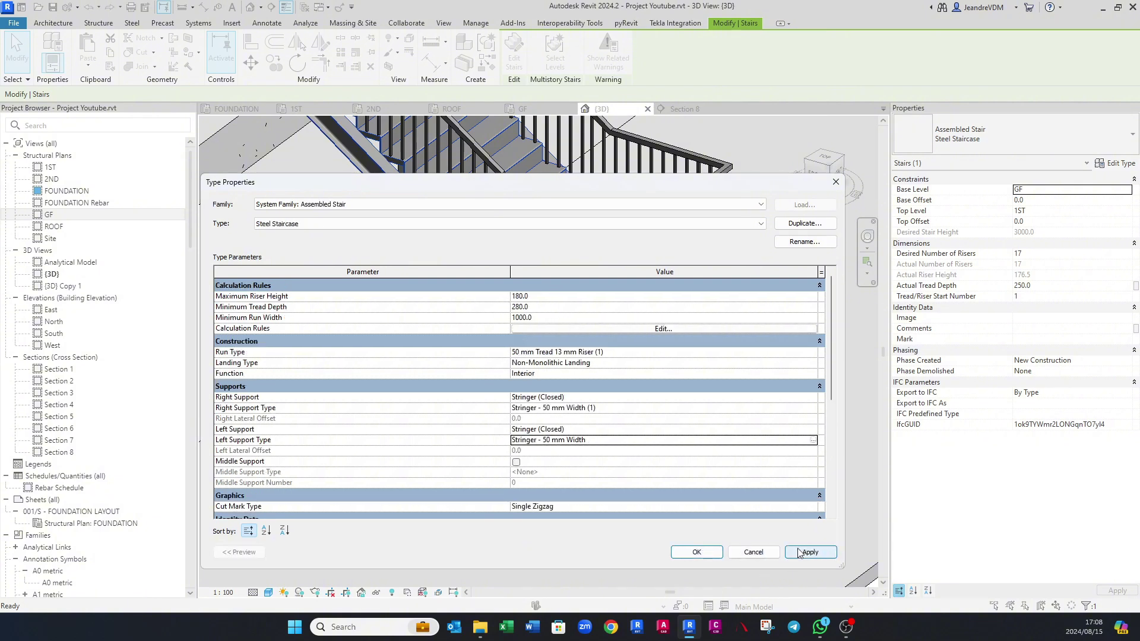
{"action": "left_click", "coordinate": [799, 552]}
{"action": "left_click", "coordinate": [695, 552]}
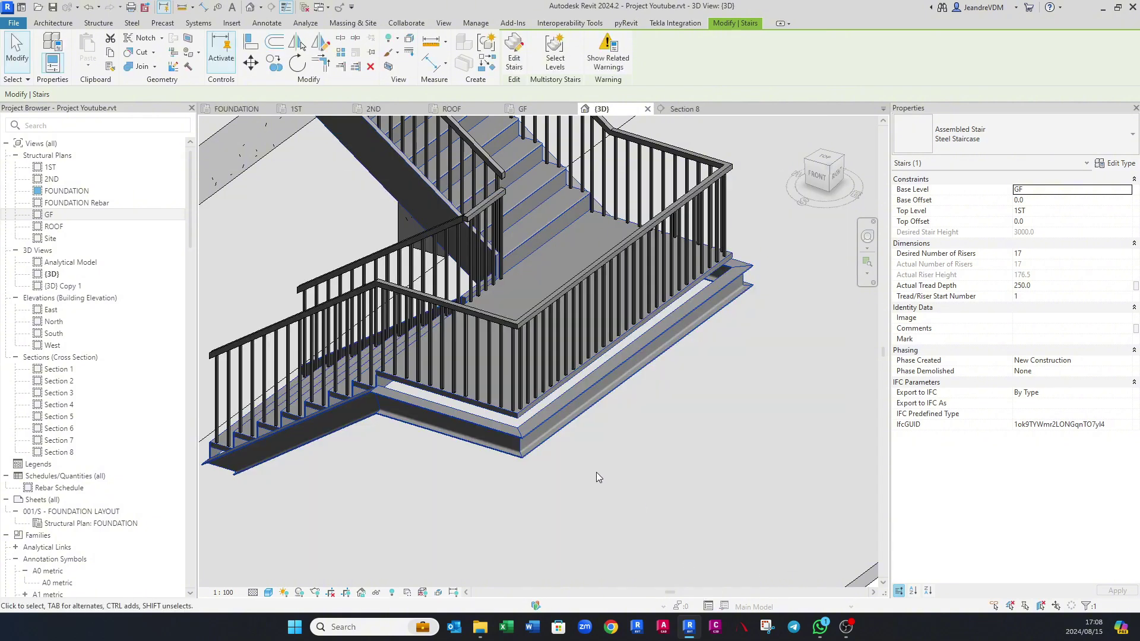
Step: Examine the inner and outer stringers of the staircase in 3D from several angles, including from below the landing
{"action": "scroll", "coordinate": [596, 472], "scroll_direction": "down", "scroll_amount": 1}
{"action": "mouse_move", "coordinate": [596, 473]}
{"action": "middle_mouse_down", "text": "shift"}
{"action": "mouse_move", "coordinate": [603, 483]}
{"action": "mouse_move", "coordinate": [583, 490]}
{"action": "middle_mouse_up", "text": "shift"}
{"action": "scroll", "coordinate": [469, 475], "scroll_direction": "up", "scroll_amount": 1}
{"action": "left_click", "coordinate": [352, 472]}
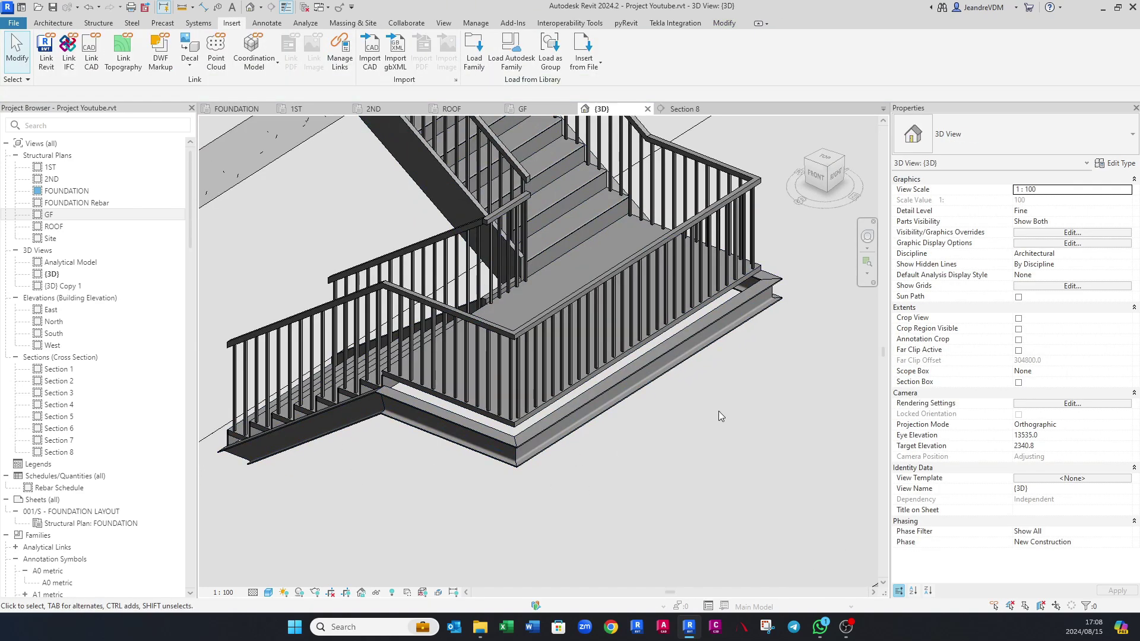
{"action": "middle_click_drag", "start_coordinate": [668, 415], "coordinate": [549, 407], "text": "shift"}
{"action": "key", "text": "Tab"}
{"action": "left_click", "coordinate": [547, 412]}
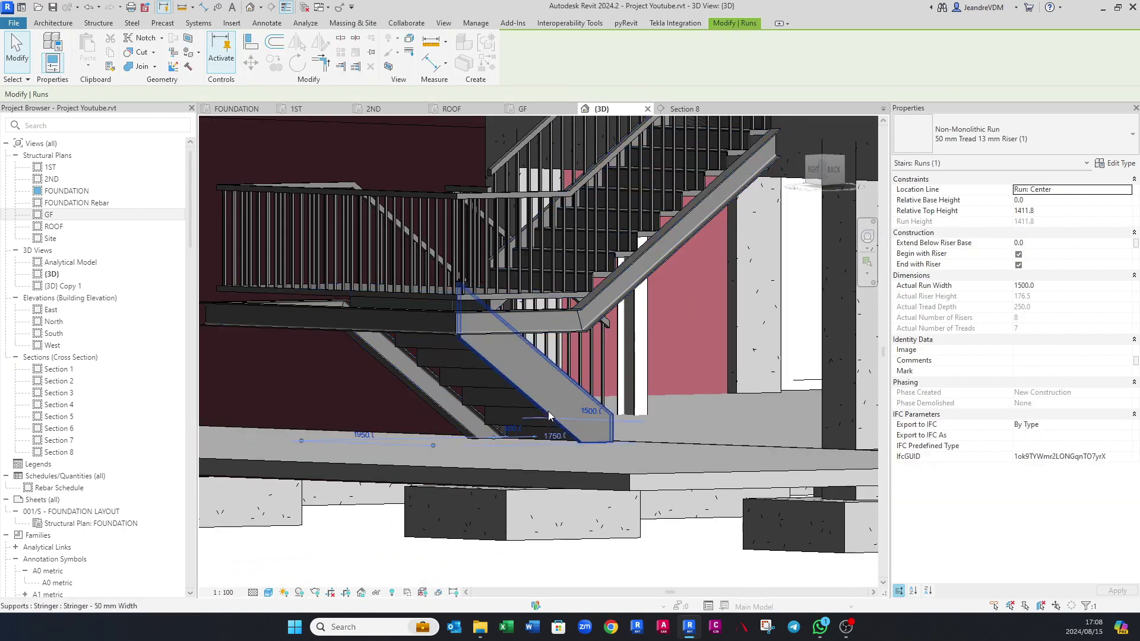
{"action": "key", "text": "Escape"}
{"action": "scroll", "coordinate": [550, 410], "scroll_direction": "up", "scroll_amount": 2}
{"action": "middle_click_drag", "start_coordinate": [582, 379], "coordinate": [510, 450], "text": "shift"}
{"action": "scroll", "coordinate": [540, 442], "scroll_direction": "down", "scroll_amount": 2}
Step: Review the section profile options for the staircase's right support stringer type and leave them as they are
{"action": "left_click", "coordinate": [594, 404]}
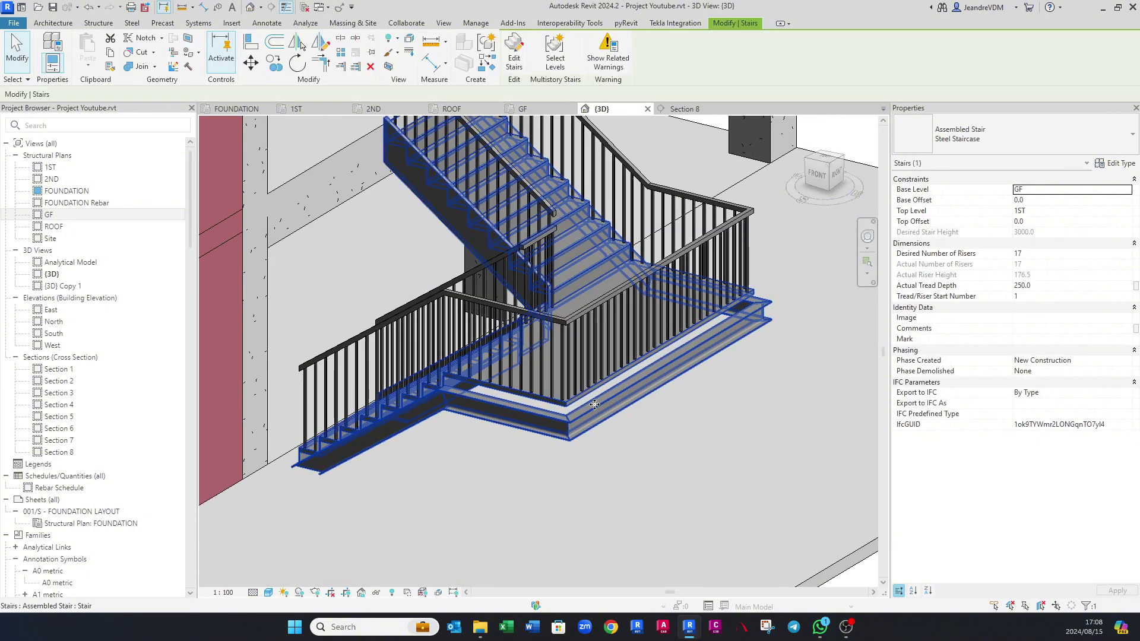
{"action": "key", "text": "Escape"}
{"action": "left_click", "coordinate": [576, 436]}
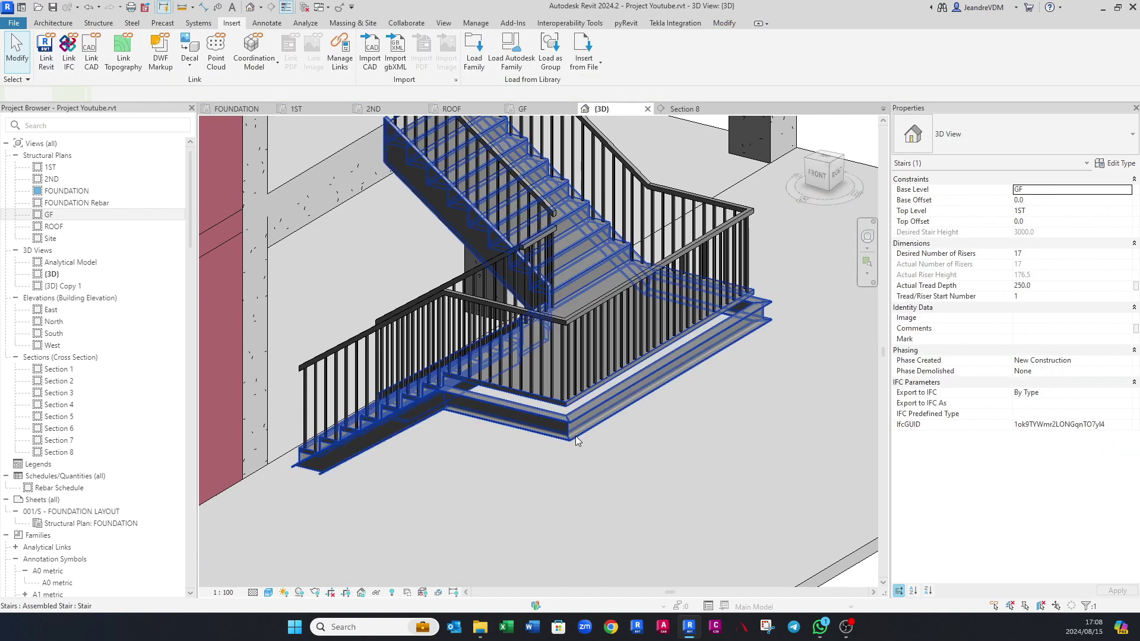
{"action": "key", "text": "Escape"}
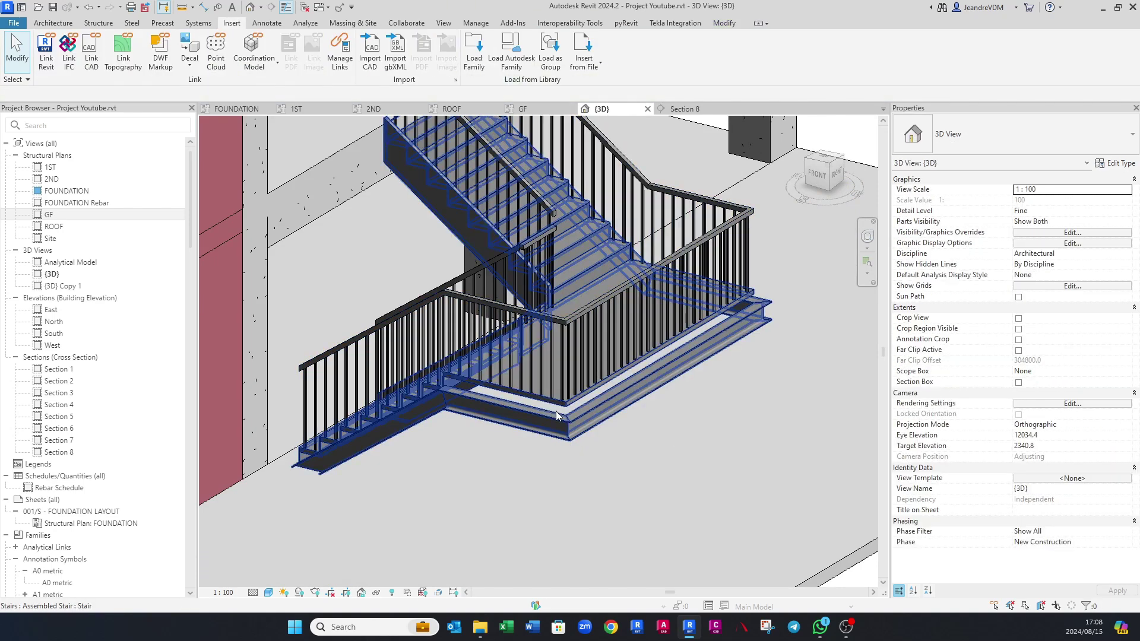
{"action": "left_click", "coordinate": [575, 409]}
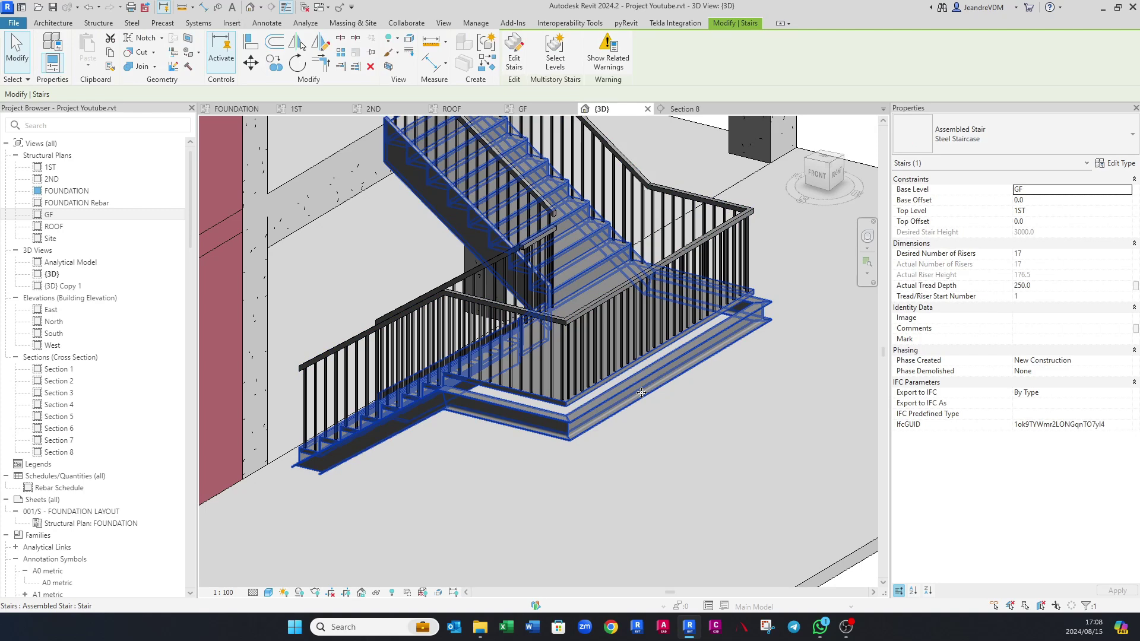
{"action": "left_click", "coordinate": [1120, 164]}
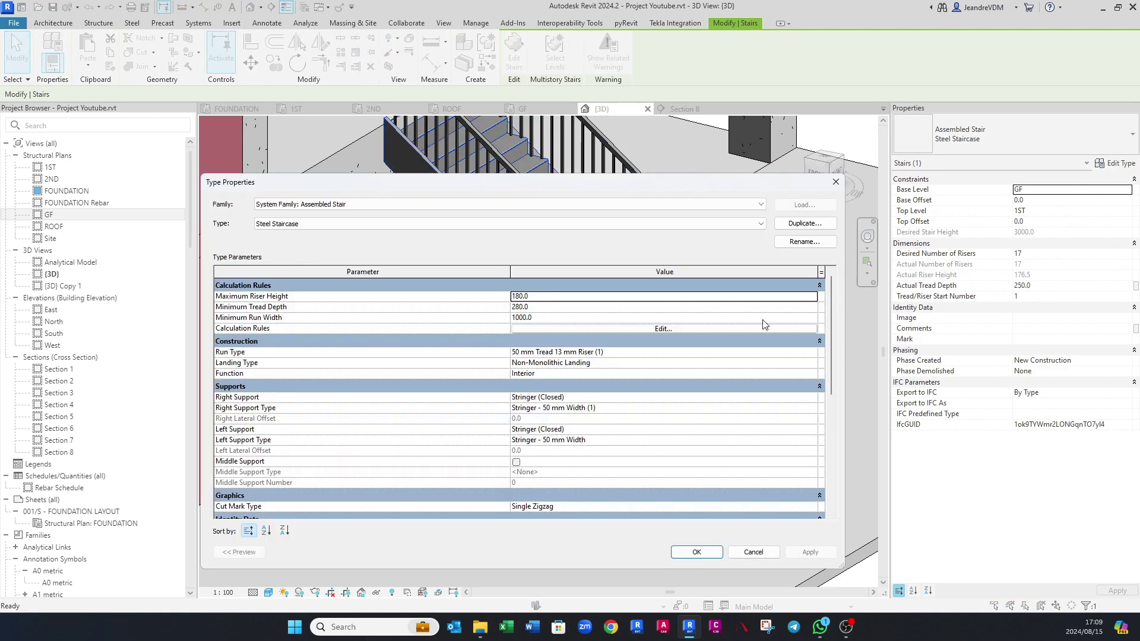
{"action": "left_click", "coordinate": [812, 409]}
{"action": "left_click", "coordinate": [813, 409]}
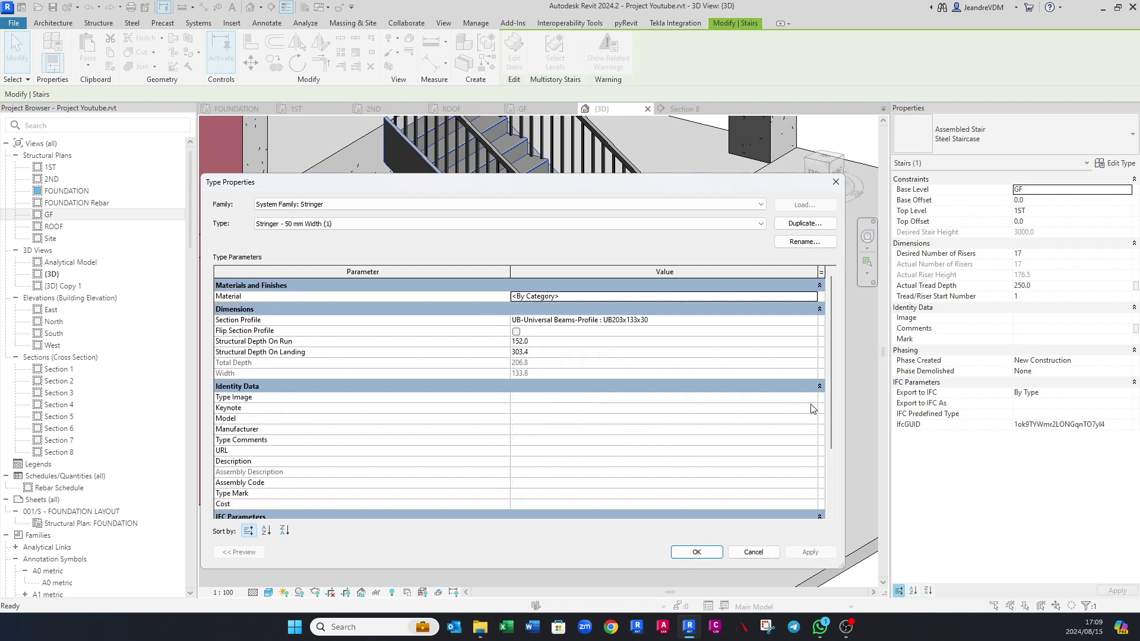
{"action": "left_click", "coordinate": [813, 324]}
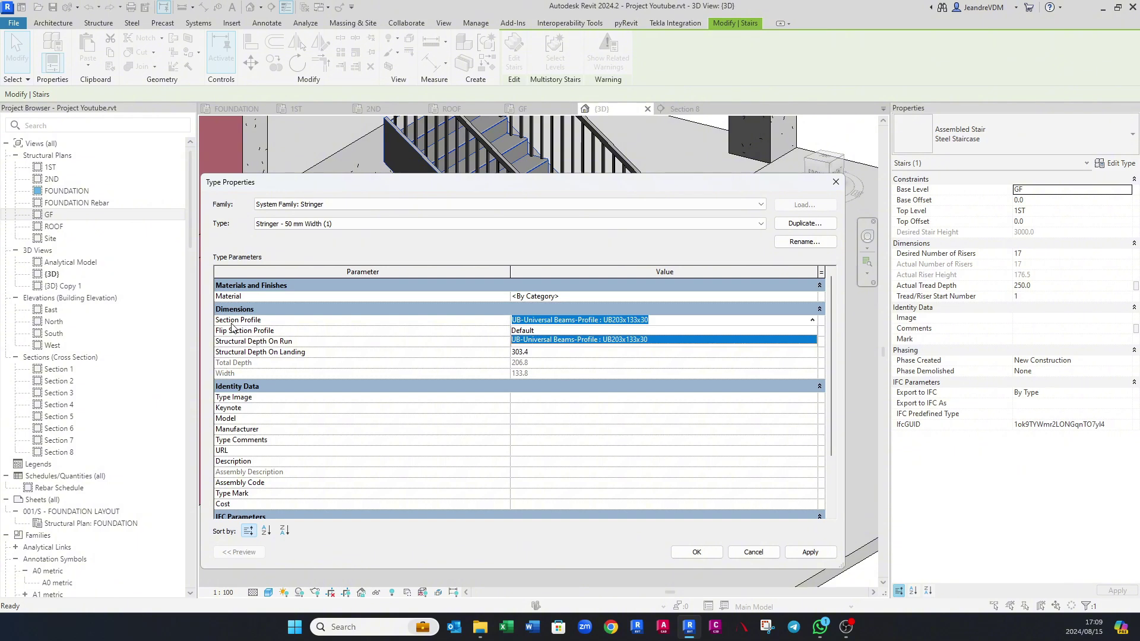
{"action": "left_click", "coordinate": [836, 182]}
{"action": "left_click", "coordinate": [836, 183]}
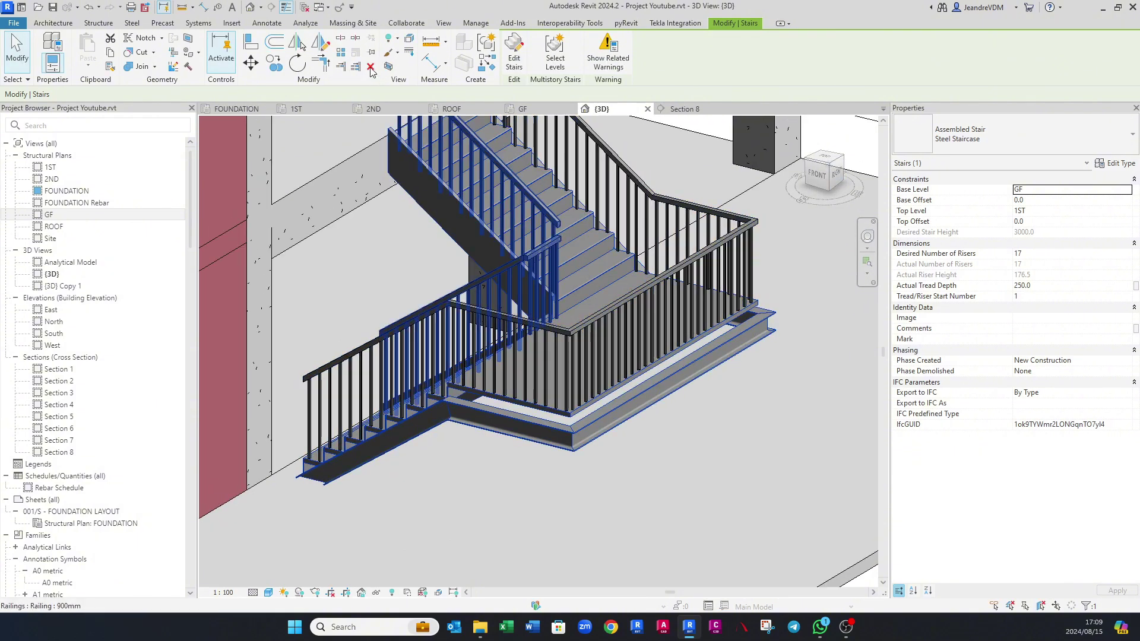
Step: Start loading a family and browse the library to the English > US > Profiles > Framing > Steel folder
{"action": "left_click", "coordinate": [239, 25]}
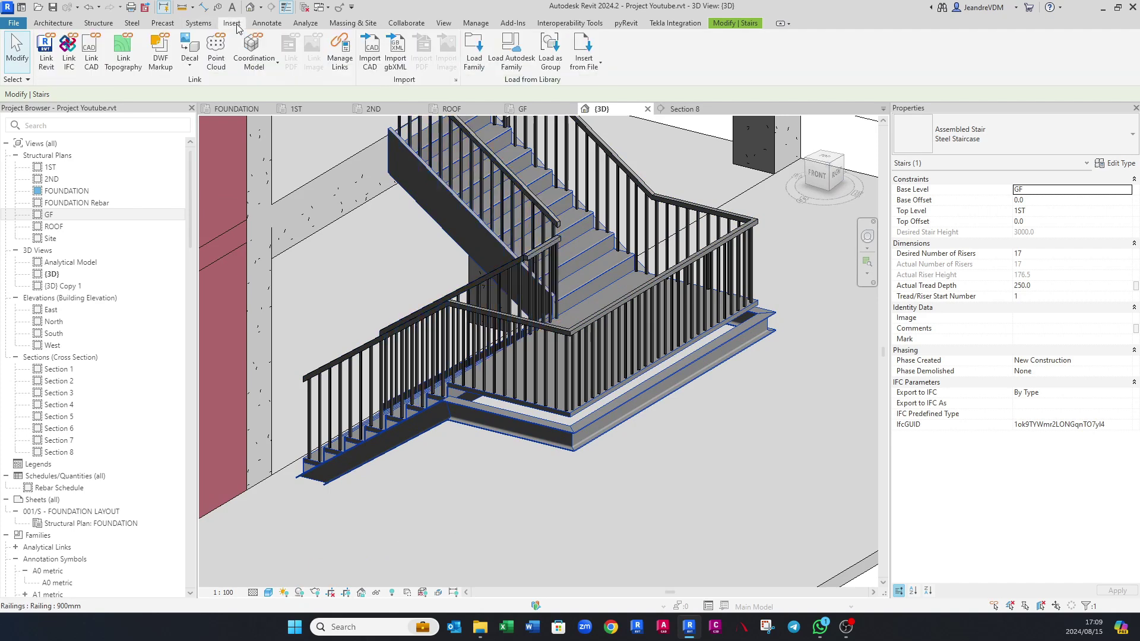
{"action": "left_click", "coordinate": [473, 54]}
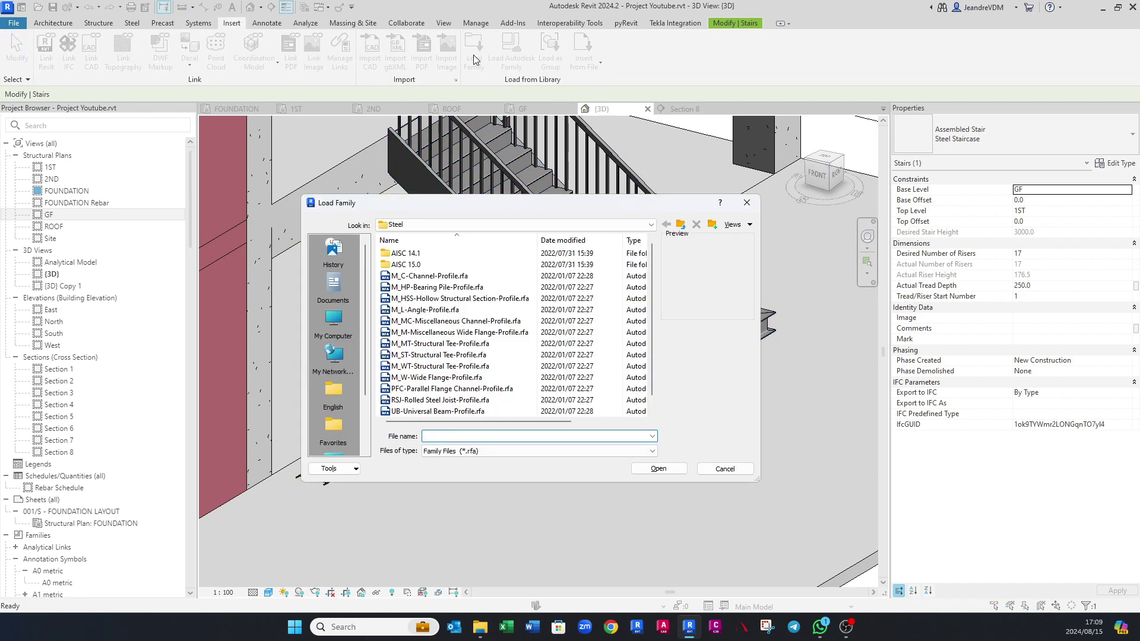
{"action": "left_click", "coordinate": [458, 224]}
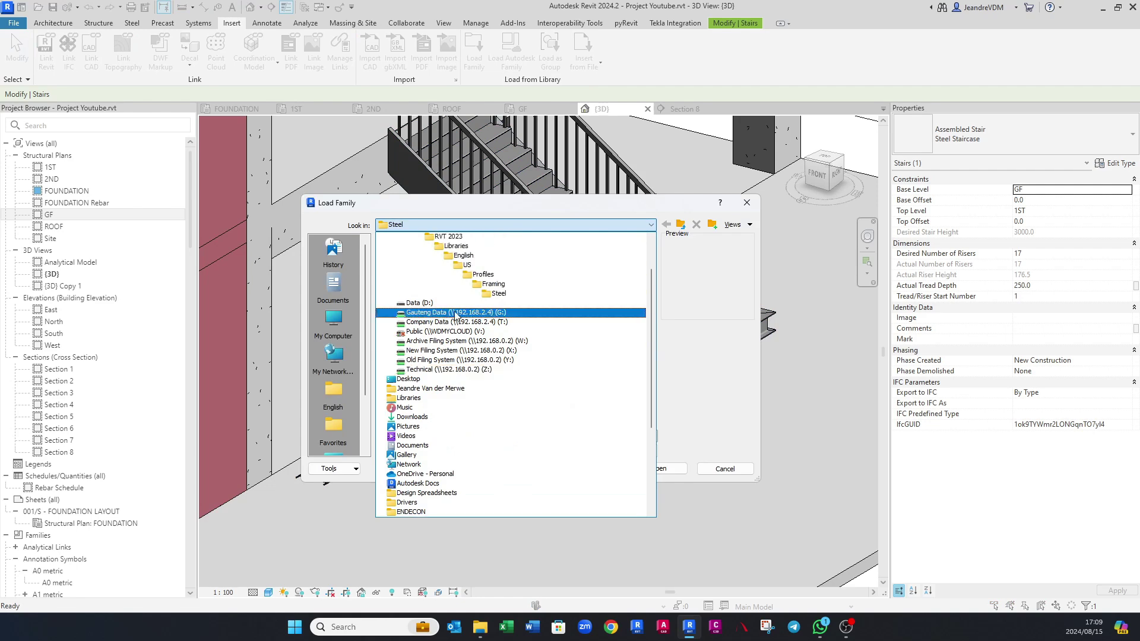
{"action": "left_click", "coordinate": [458, 275]}
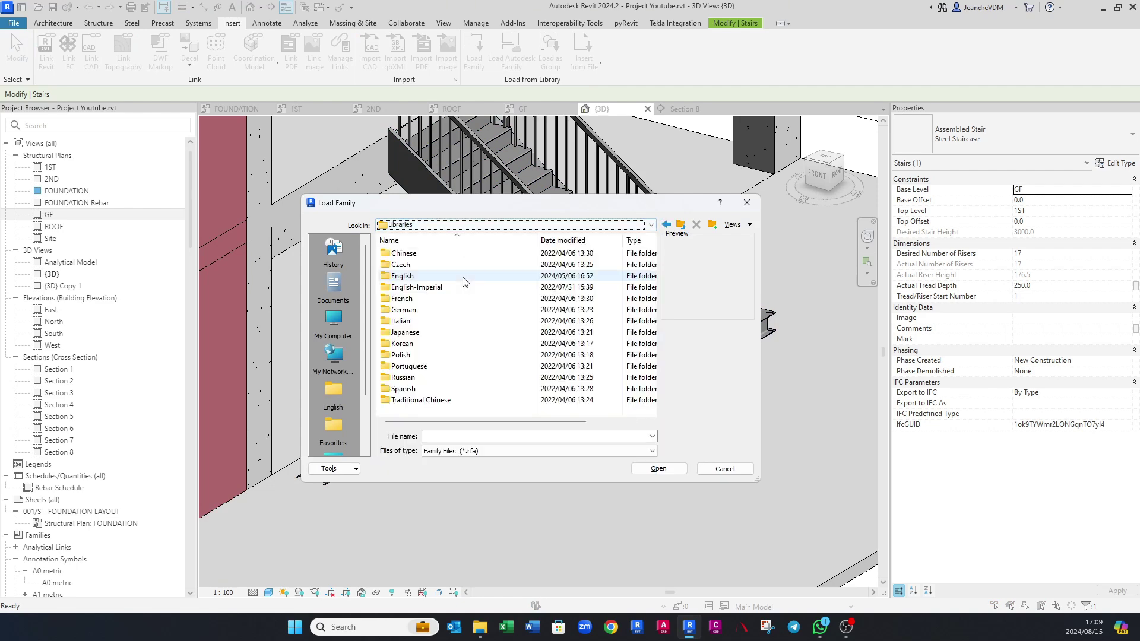
{"action": "double_click", "coordinate": [418, 277]}
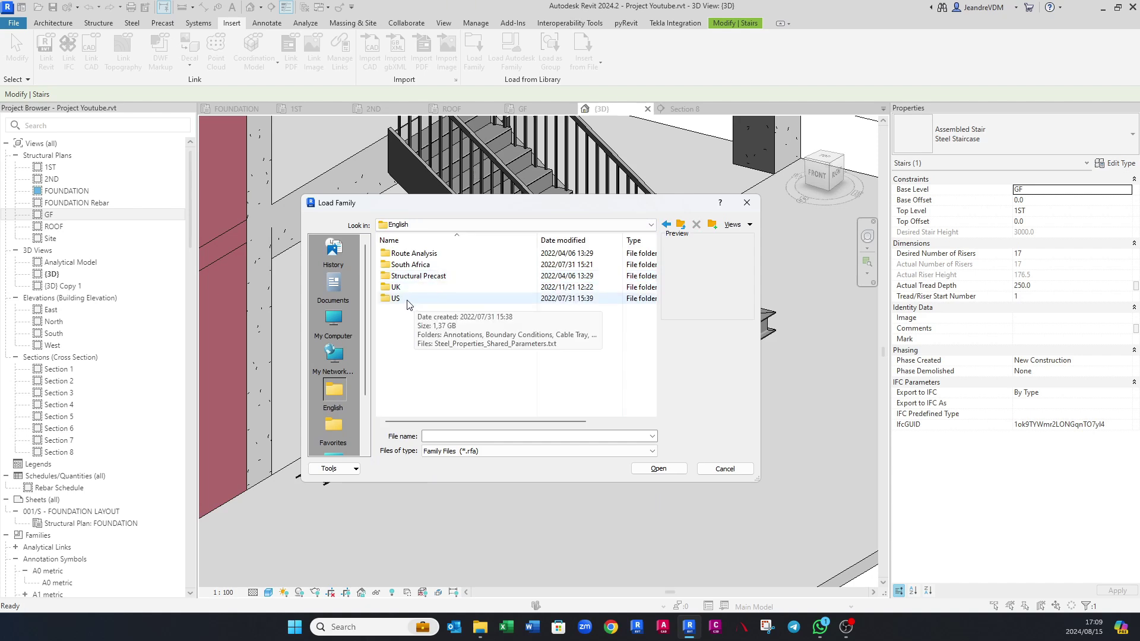
{"action": "double_click", "coordinate": [408, 300]}
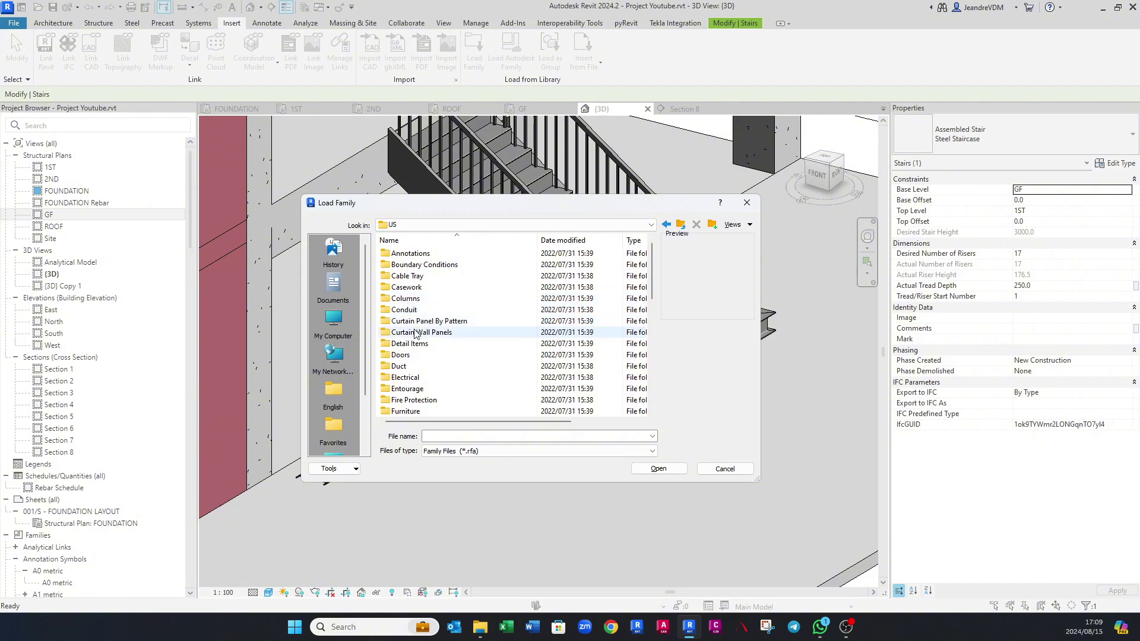
{"action": "scroll", "coordinate": [413, 357], "scroll_direction": "down", "scroll_amount": 4}
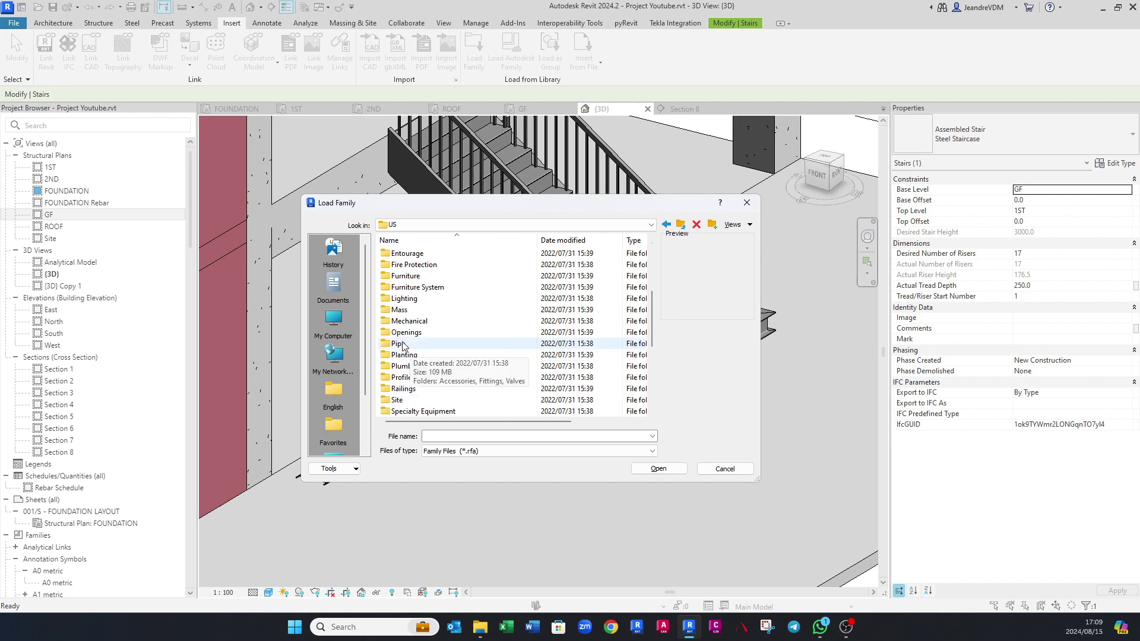
{"action": "double_click", "coordinate": [402, 378]}
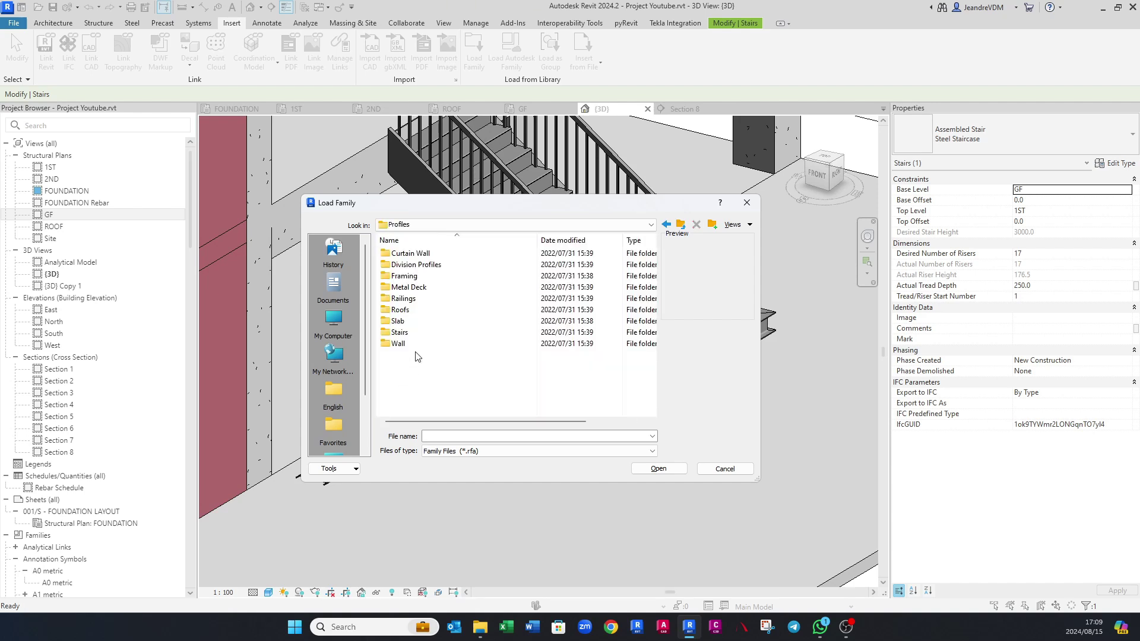
{"action": "left_click", "coordinate": [414, 281]}
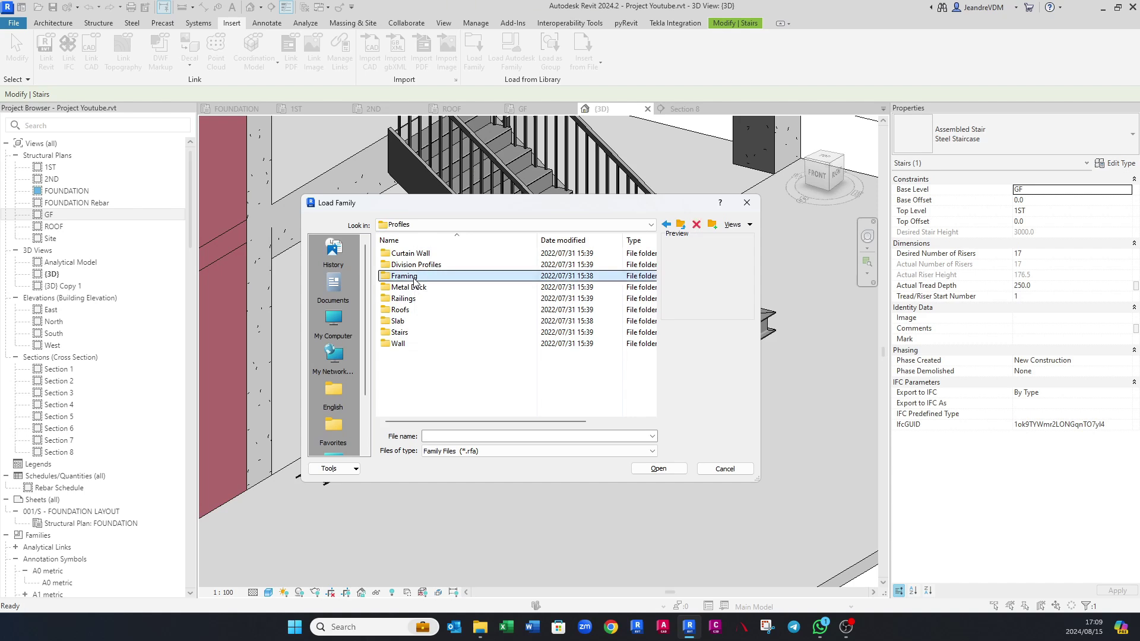
{"action": "double_click", "coordinate": [414, 279]}
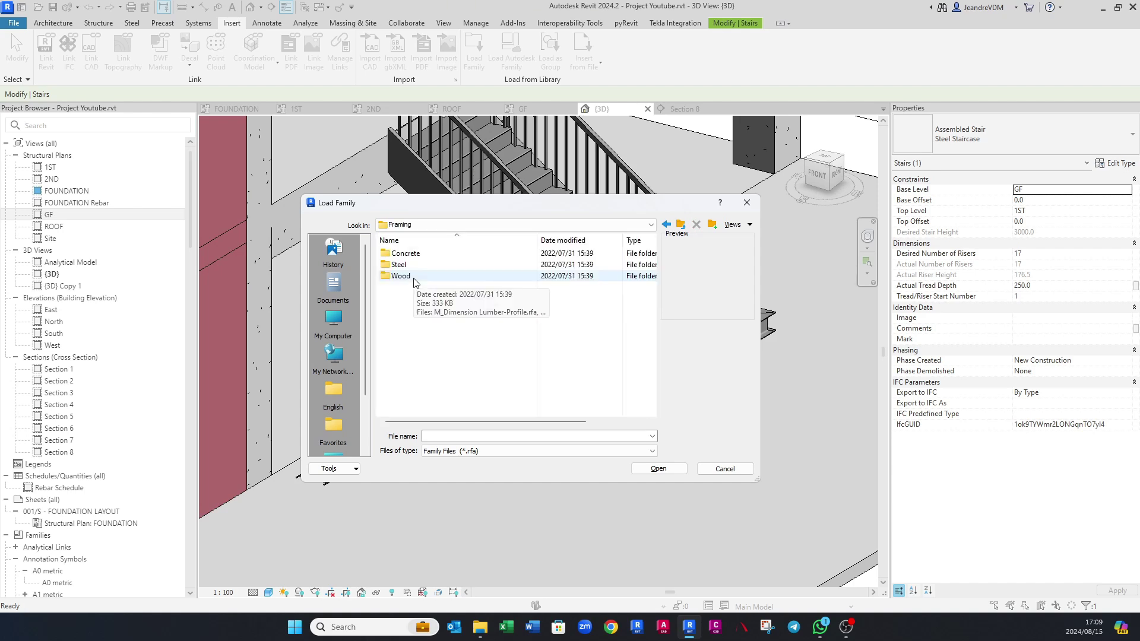
{"action": "double_click", "coordinate": [415, 264]}
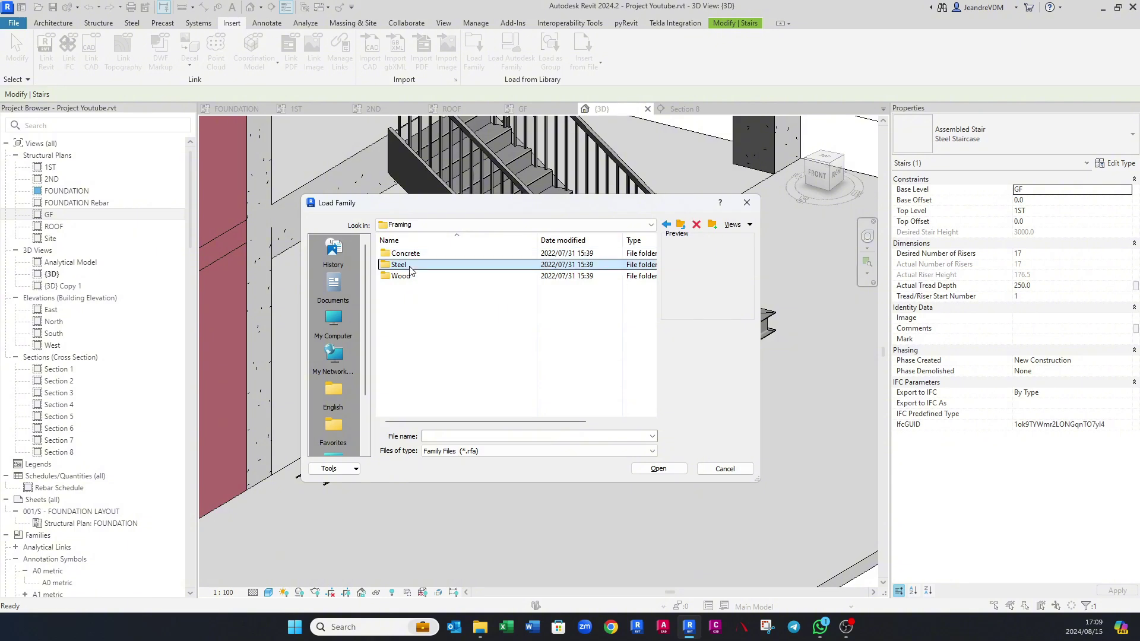
Step: Load the PFC-Parallel Flange Channel-Profile family with its 200x75x23PFC type into the project
{"action": "scroll", "coordinate": [426, 344], "scroll_direction": "down", "scroll_amount": 1}
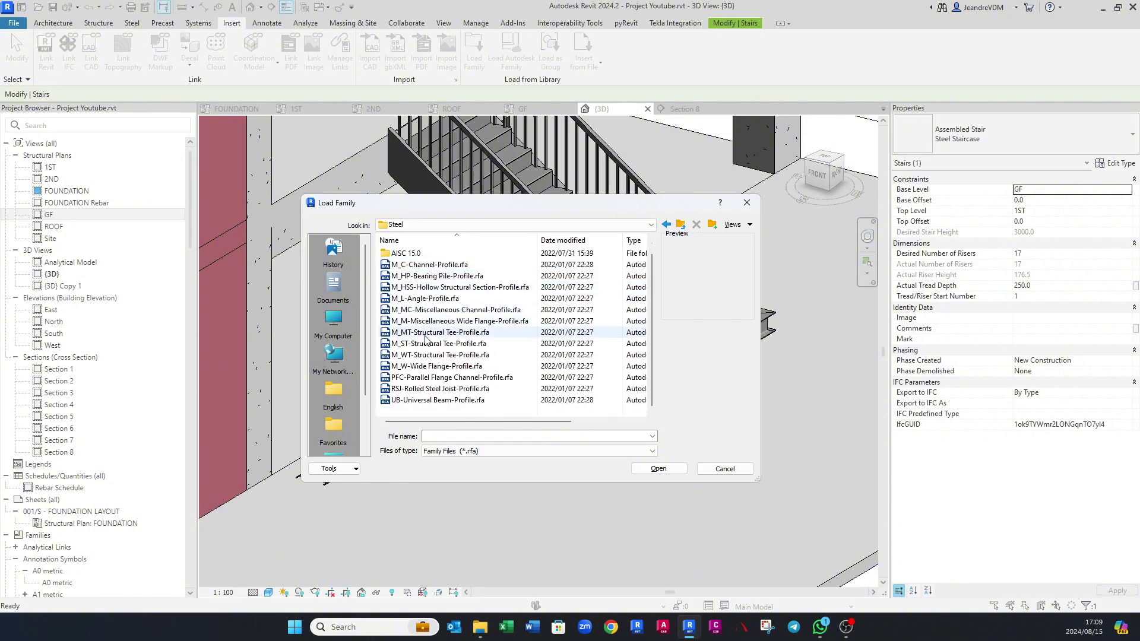
{"action": "left_click", "coordinate": [423, 379]}
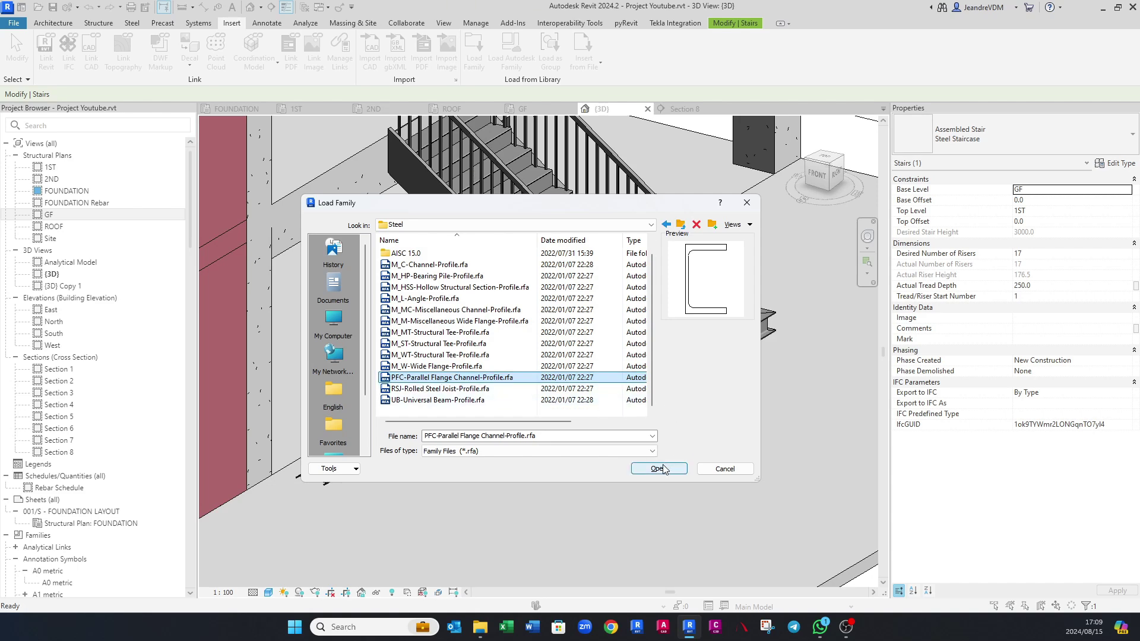
{"action": "left_click", "coordinate": [659, 468]}
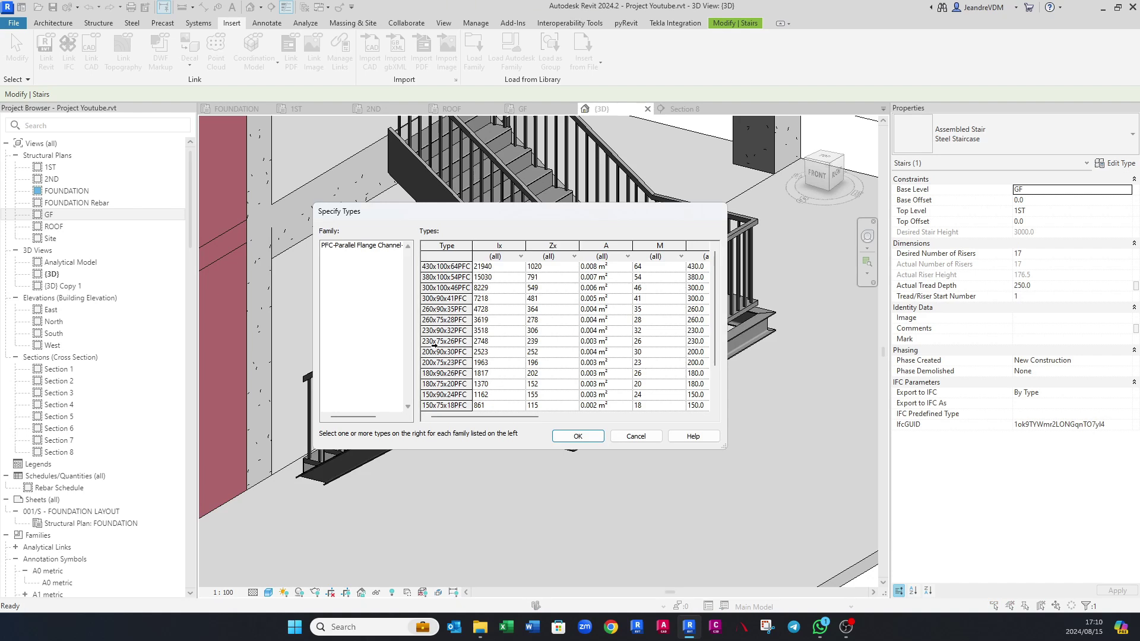
{"action": "left_click", "coordinate": [433, 364]}
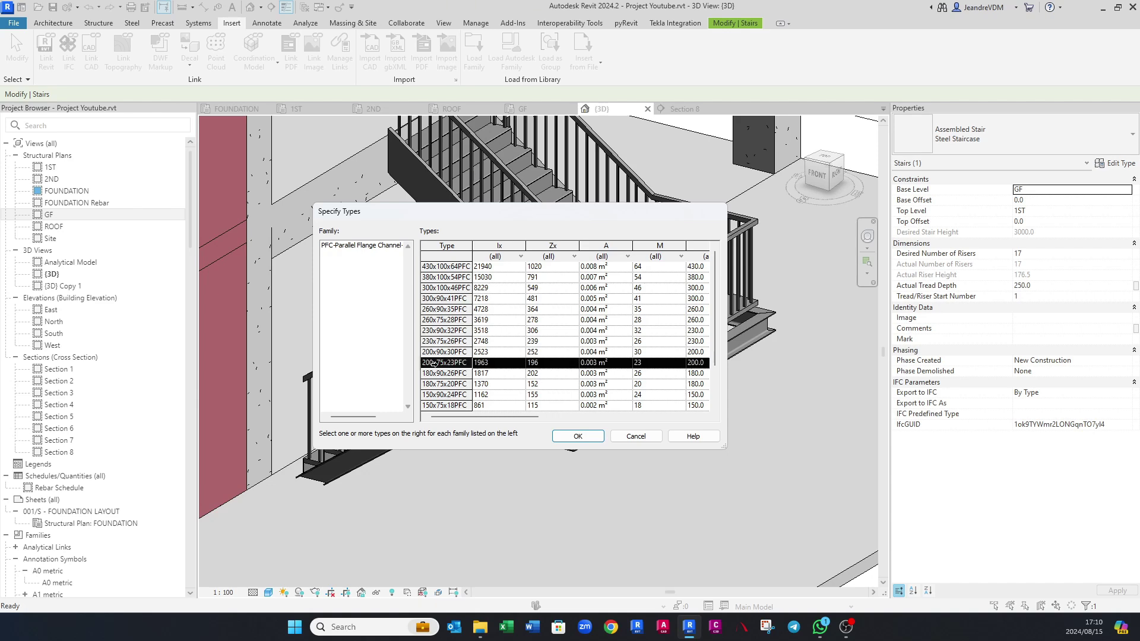
{"action": "left_click", "coordinate": [578, 437]}
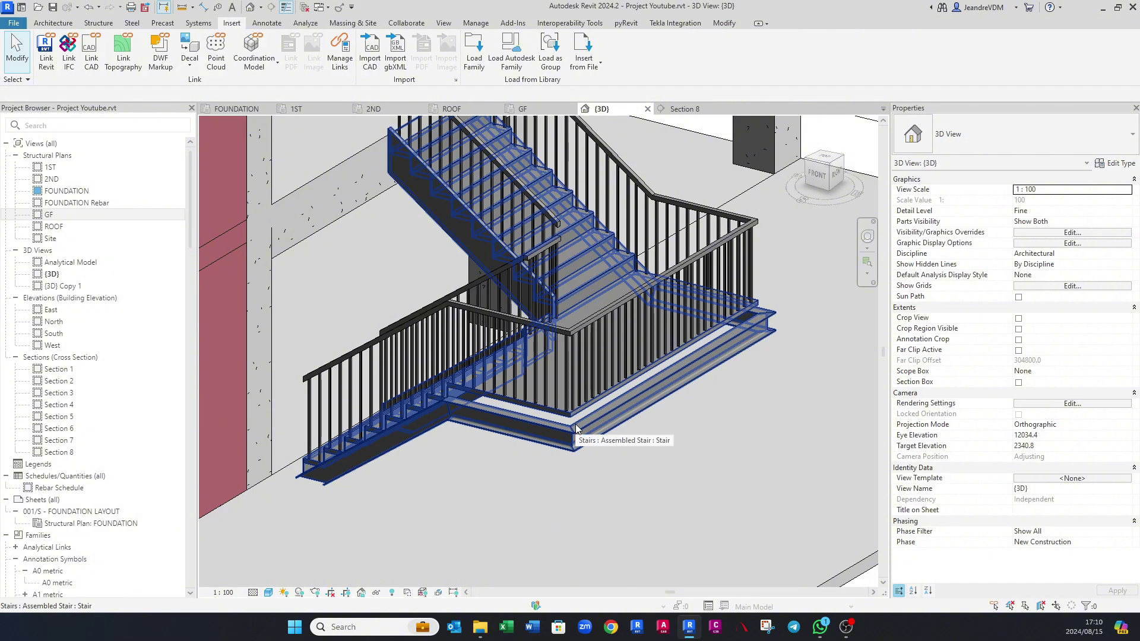
Step: Duplicate the stringer type of the Steel Staircase's right support as 200 x 75 PFC Stringer
{"action": "left_click", "coordinate": [576, 427]}
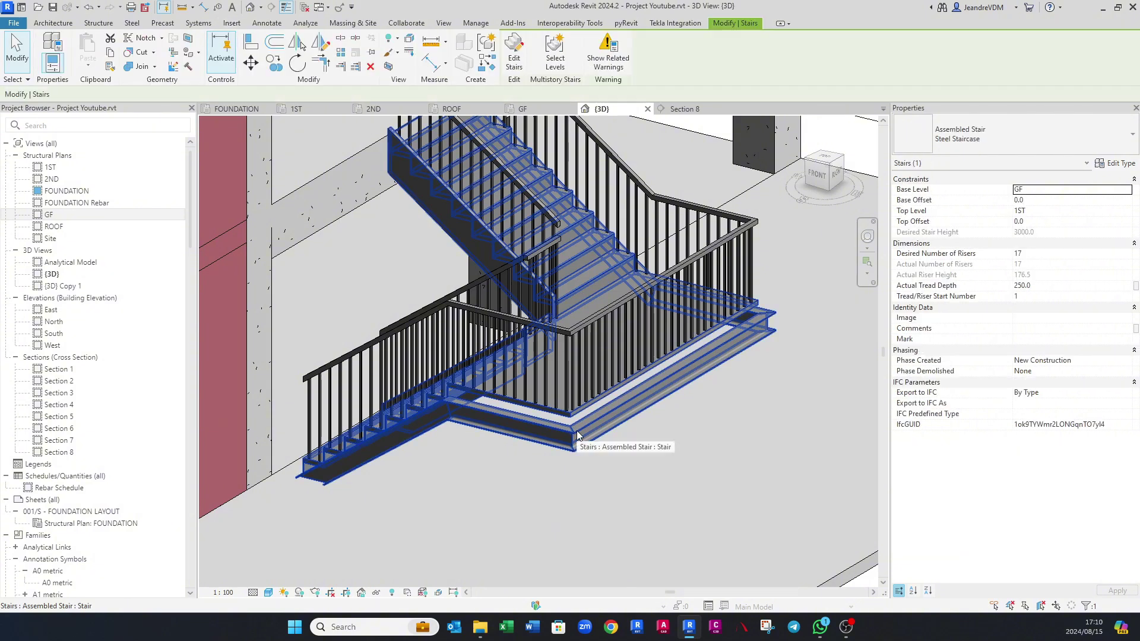
{"action": "left_click", "coordinate": [1107, 165]}
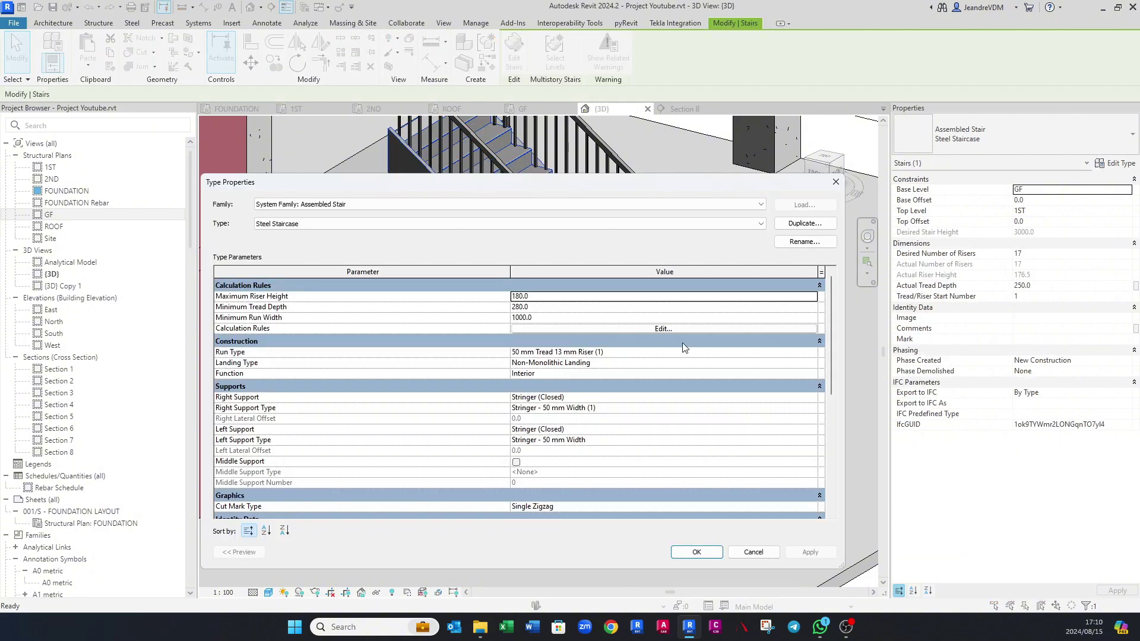
{"action": "left_click", "coordinate": [814, 408]}
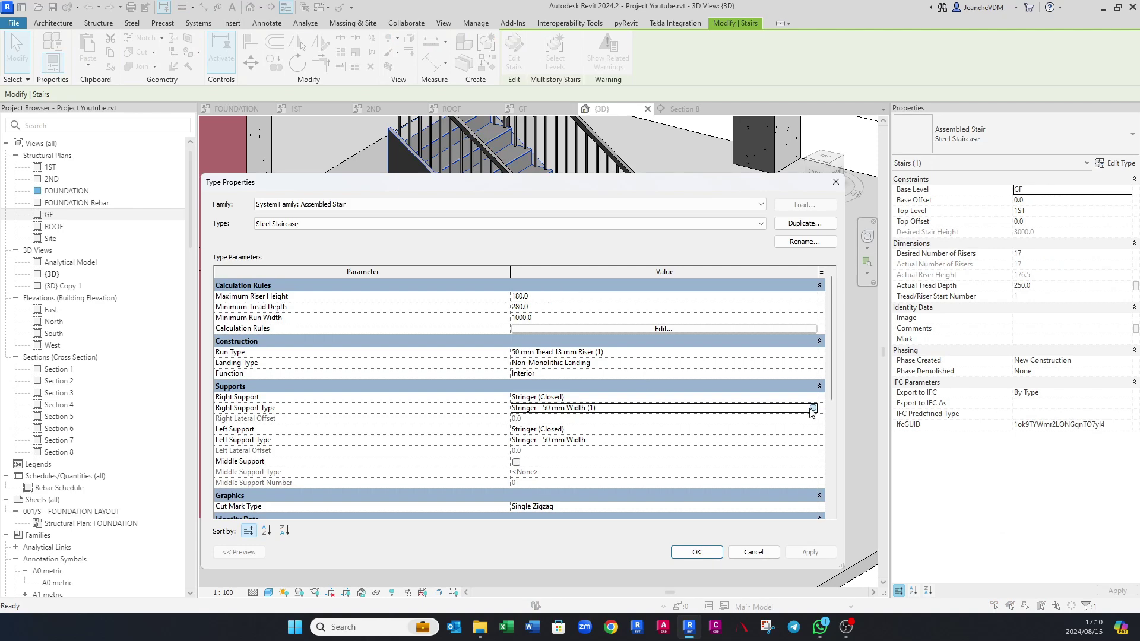
{"action": "left_click", "coordinate": [814, 409]}
{"action": "left_click", "coordinate": [818, 321]}
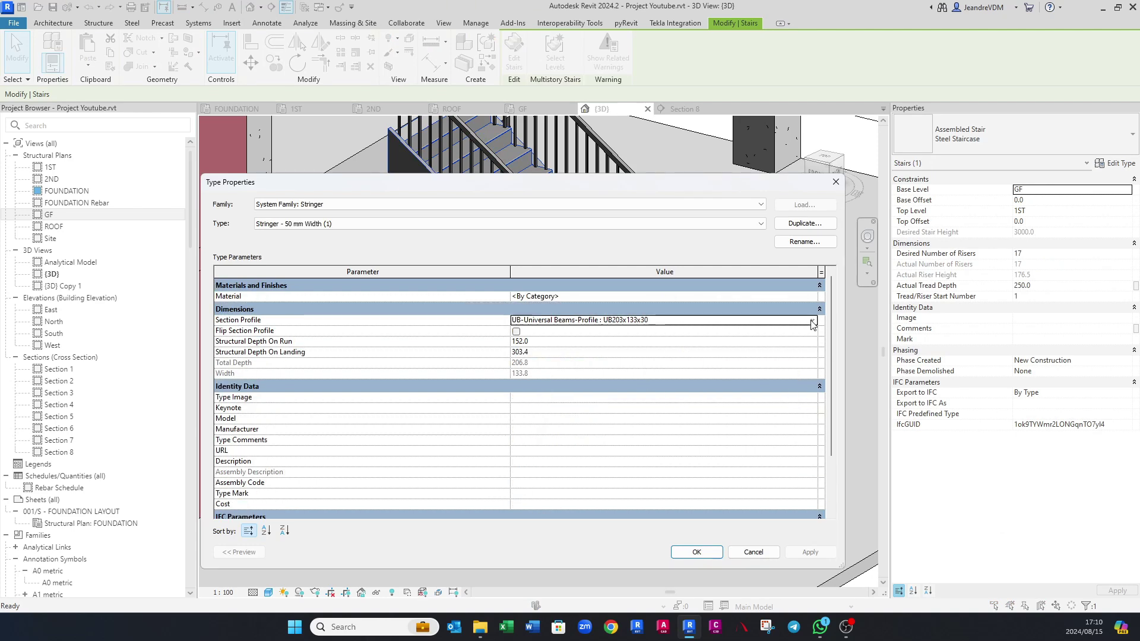
{"action": "left_click", "coordinate": [812, 320]}
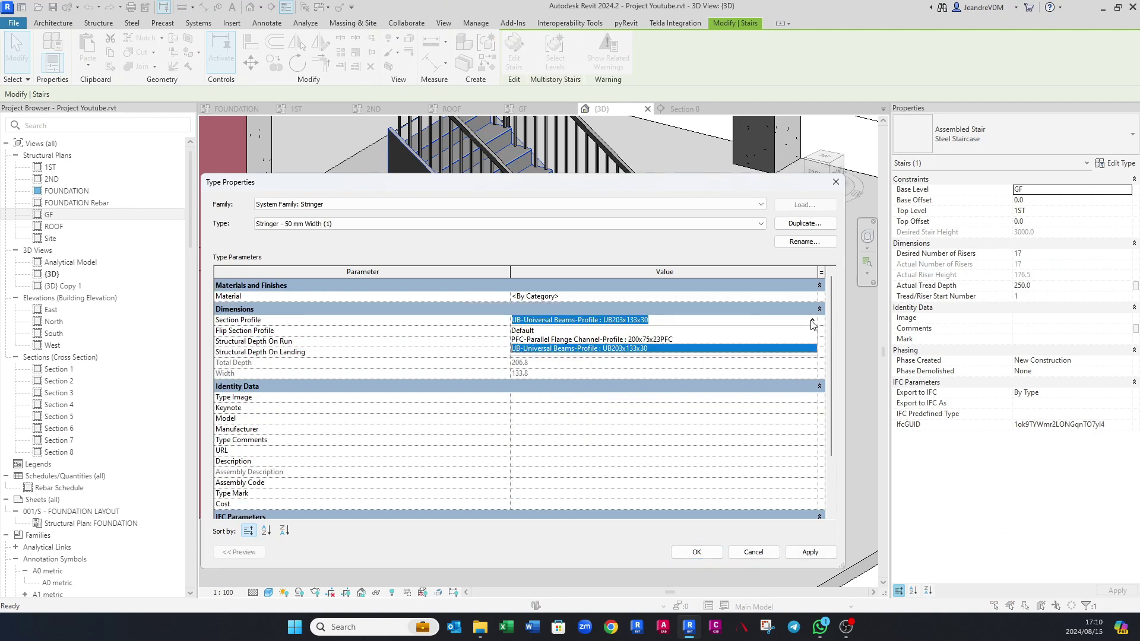
{"action": "left_click", "coordinate": [569, 348]}
{"action": "left_click", "coordinate": [804, 224]}
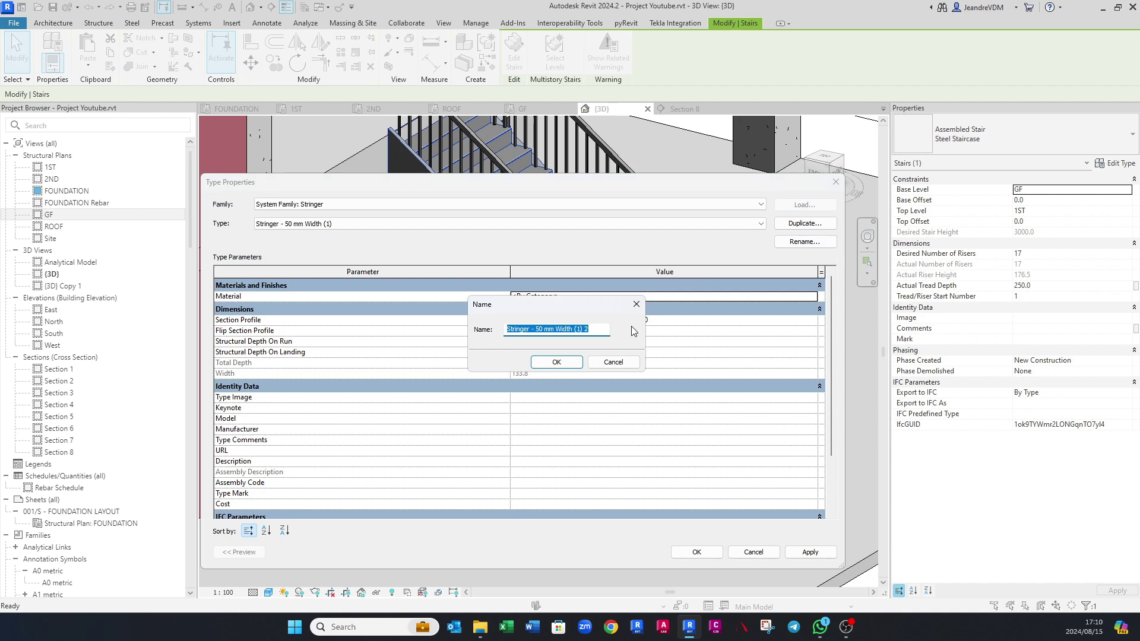
{"action": "type", "text": "200 xz"}
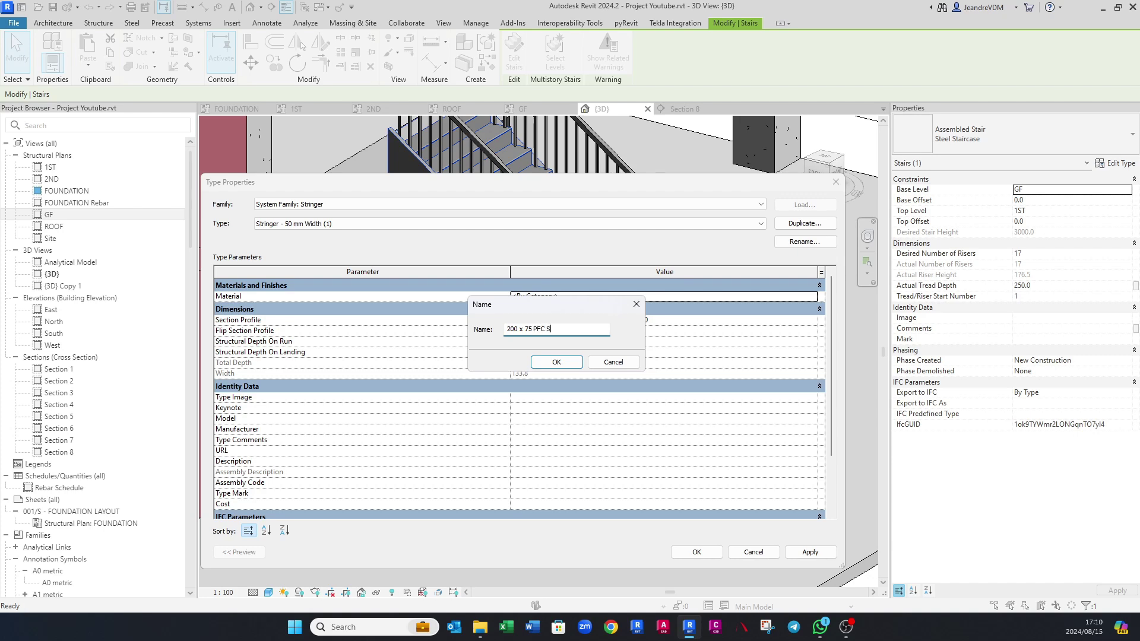
{"action": "key", "text": "Return"}
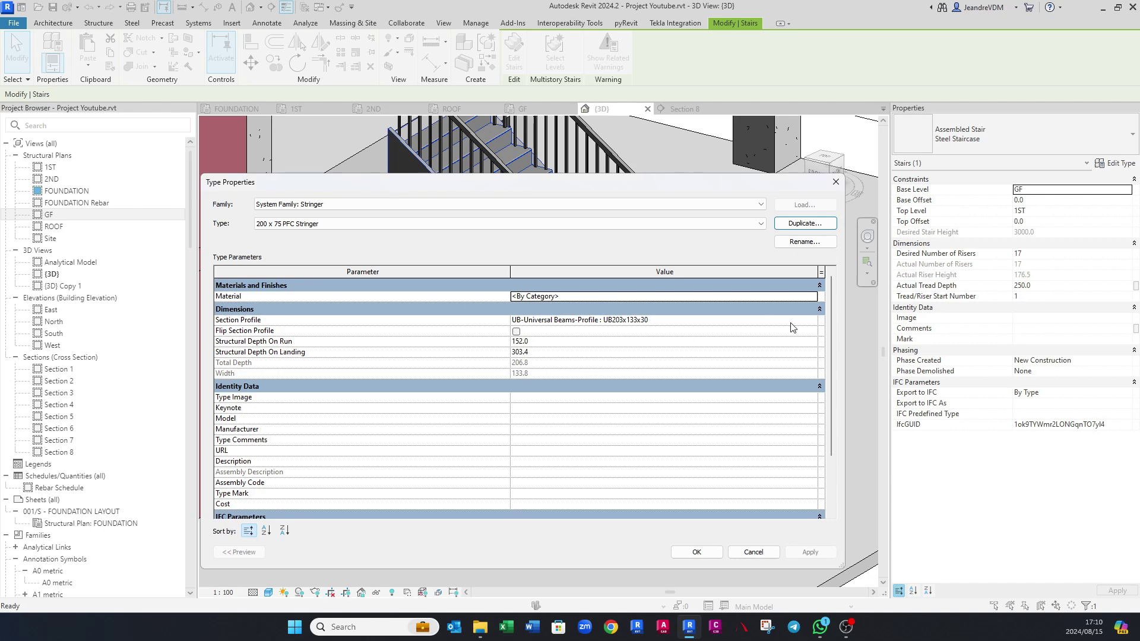
Step: Give the new stringer type the PFC-Parallel Flange Channel-Profile : 200x75x23PFC section profile and the material Metal - Steel - S355
{"action": "left_click", "coordinate": [812, 321]}
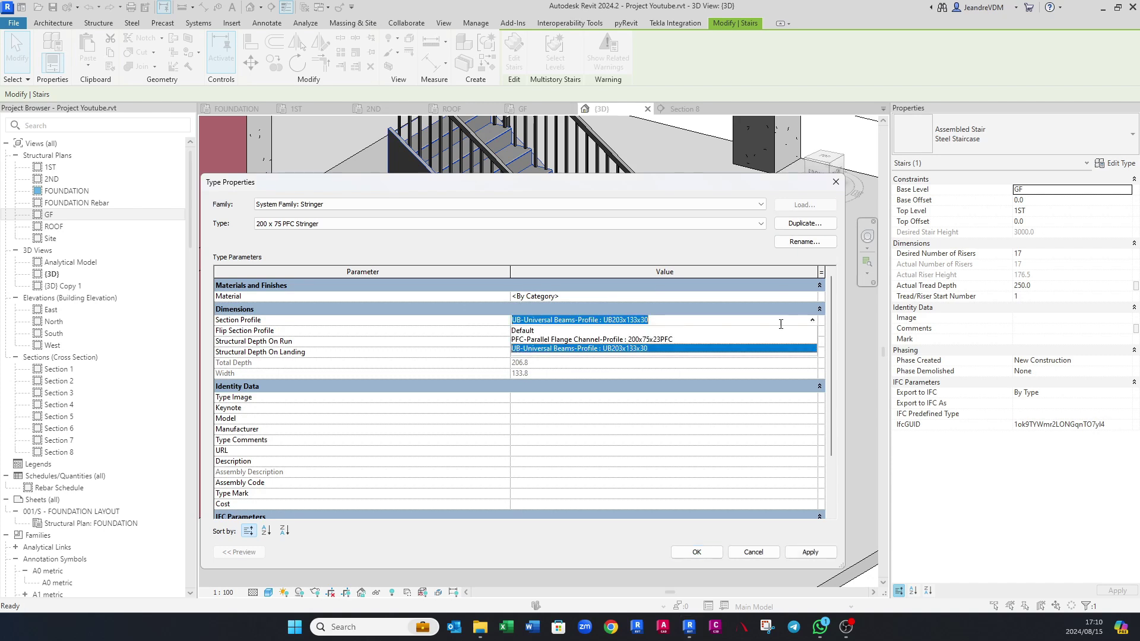
{"action": "left_click", "coordinate": [656, 340]}
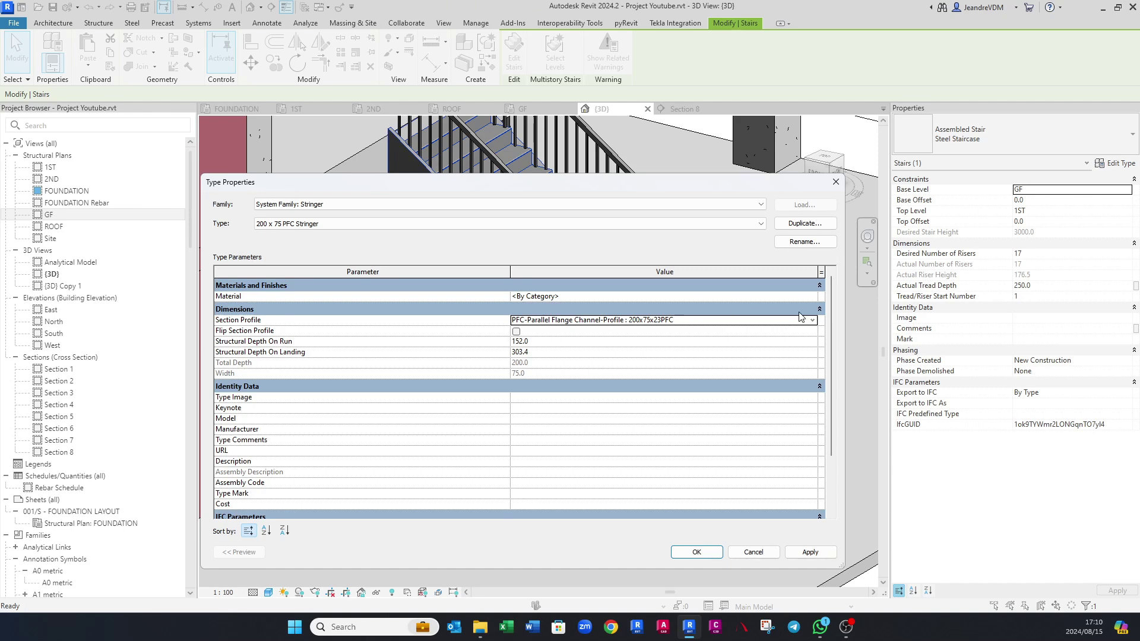
{"action": "left_click", "coordinate": [810, 295]}
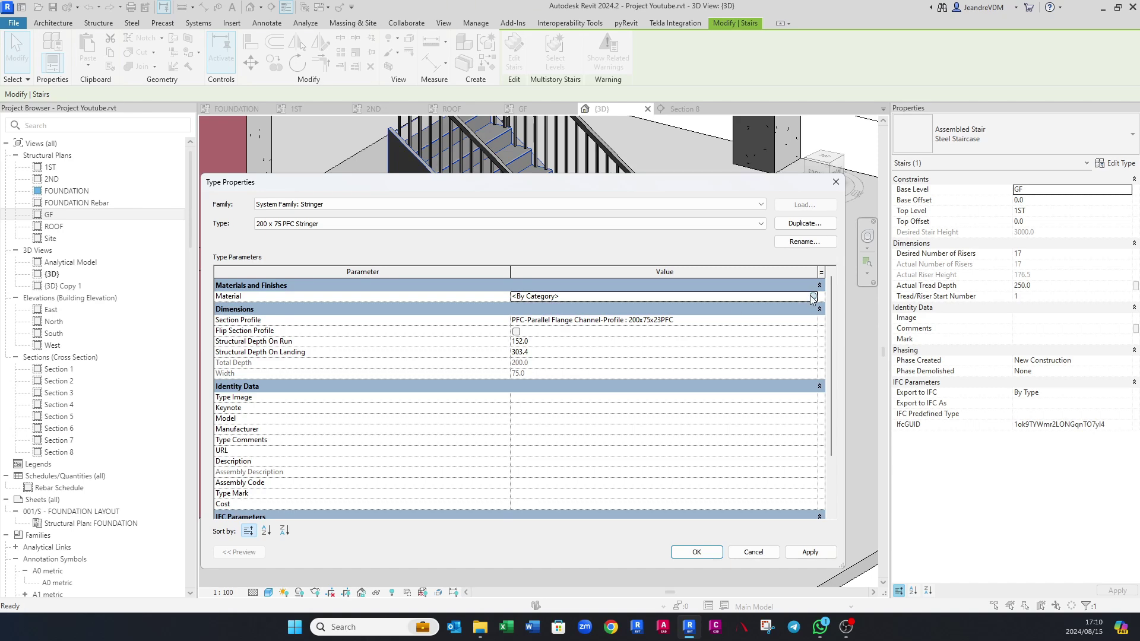
{"action": "left_click", "coordinate": [811, 296]}
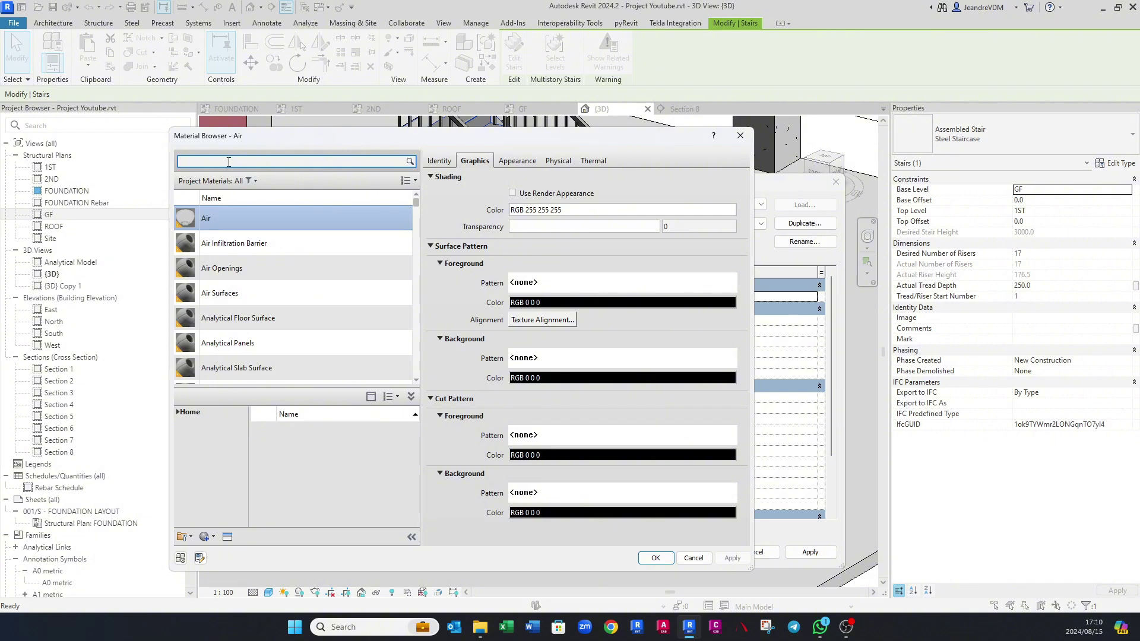
{"action": "type", "text": "s355"}
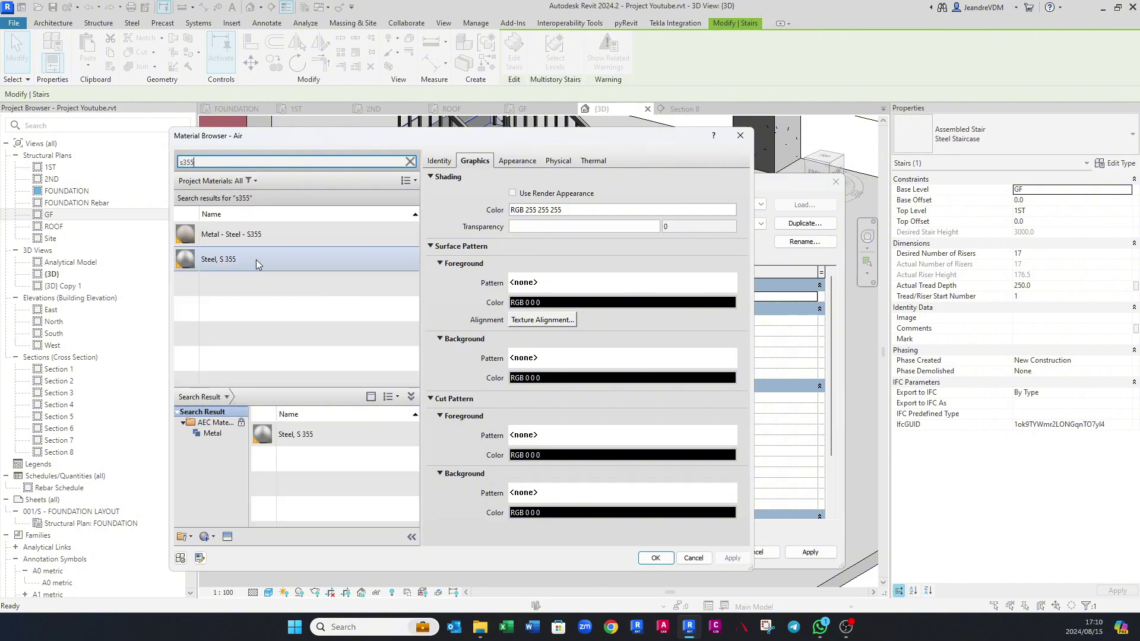
{"action": "left_click", "coordinate": [257, 243]}
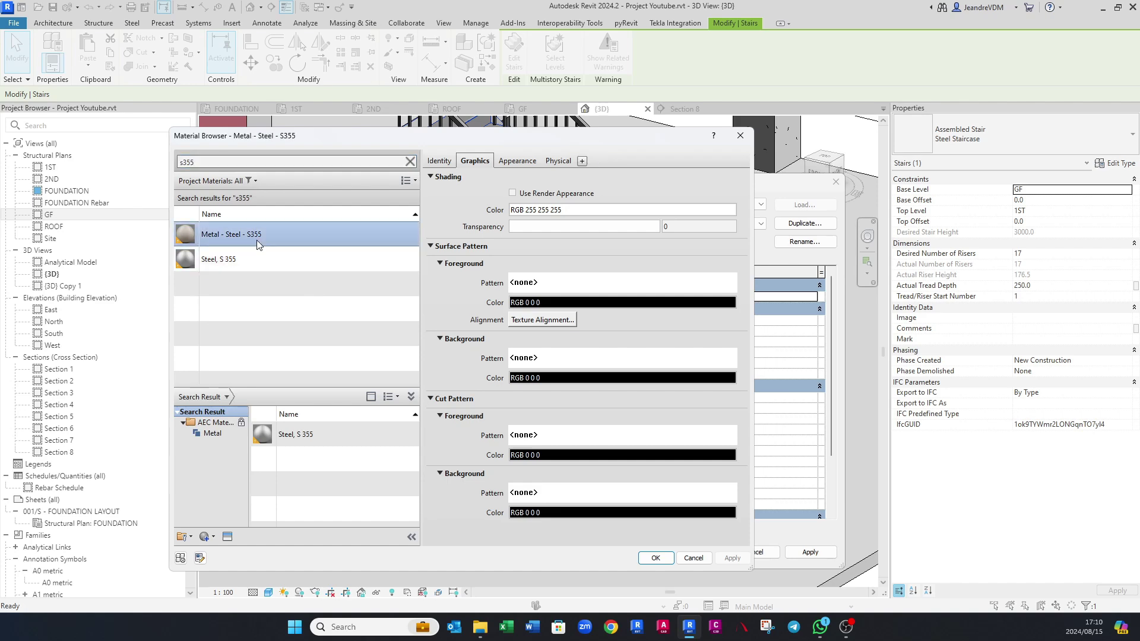
{"action": "double_click", "coordinate": [319, 234]}
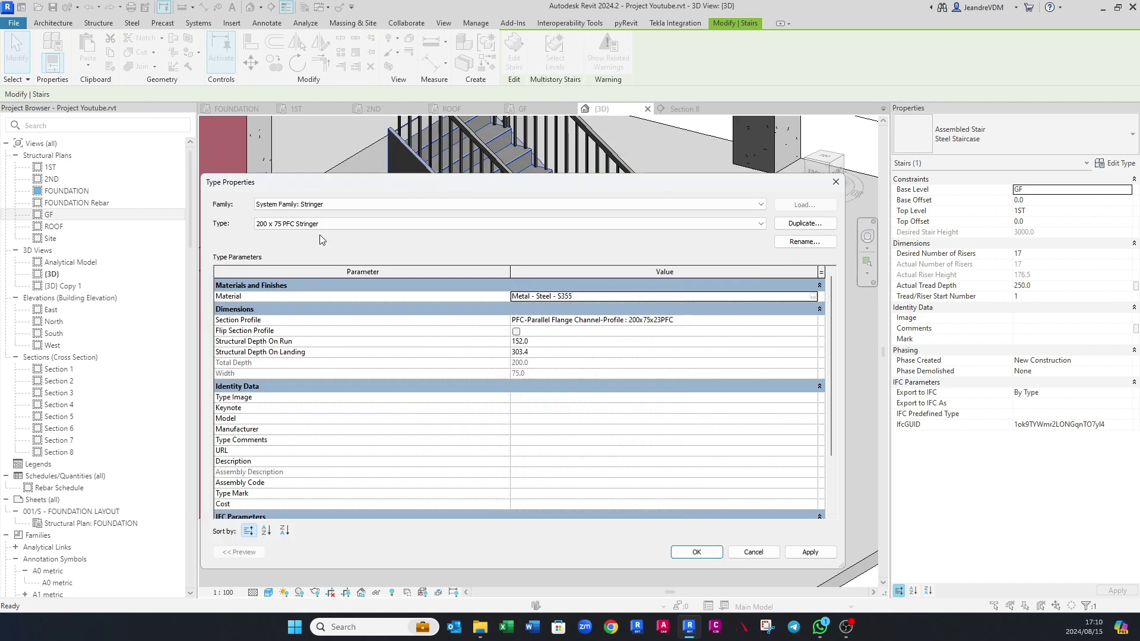
{"action": "left_click", "coordinate": [802, 553]}
{"action": "left_click", "coordinate": [689, 553]}
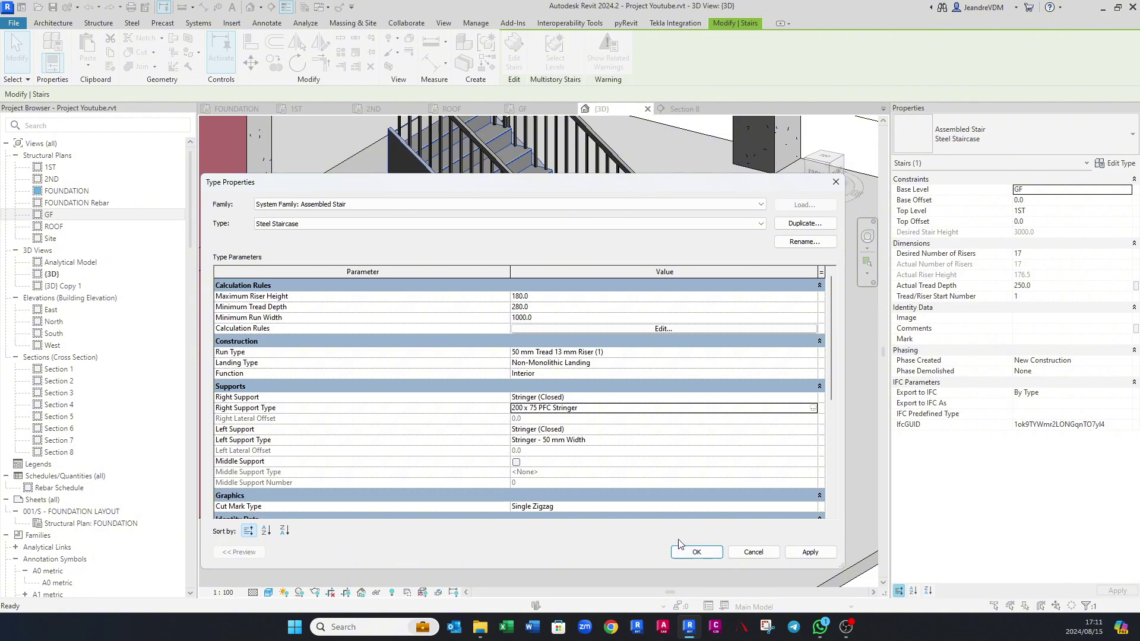
Step: Set the Steel Staircase's left support type to 200 x 75 PFC Stringer
{"action": "left_click", "coordinate": [812, 443]}
{"action": "left_click", "coordinate": [813, 440]}
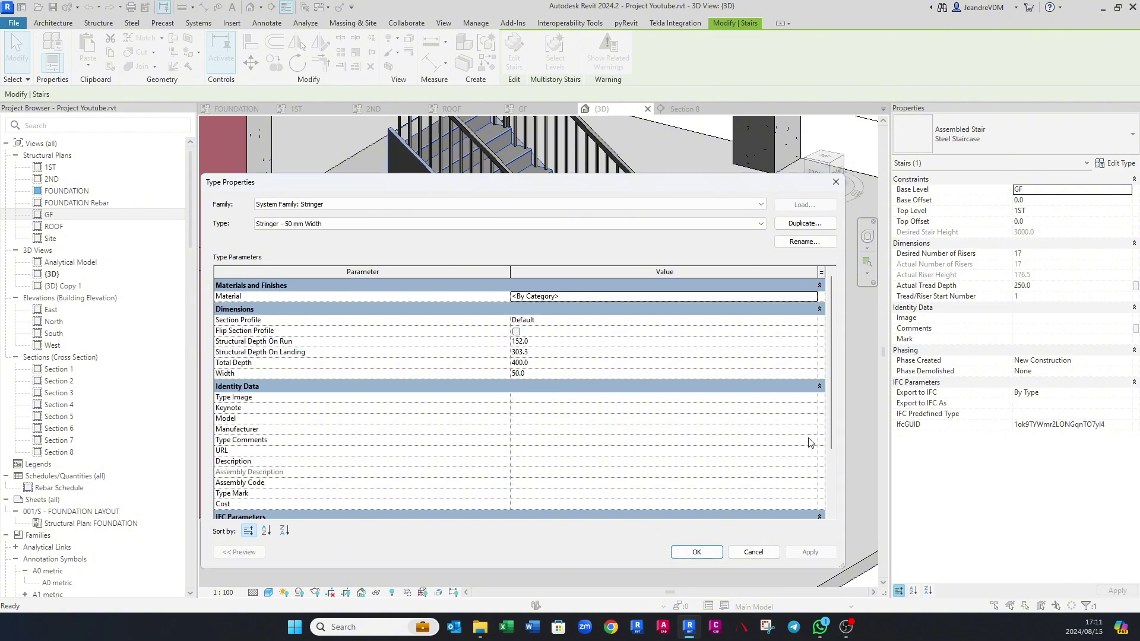
{"action": "left_click", "coordinate": [439, 230]}
{"action": "left_click", "coordinate": [425, 243]}
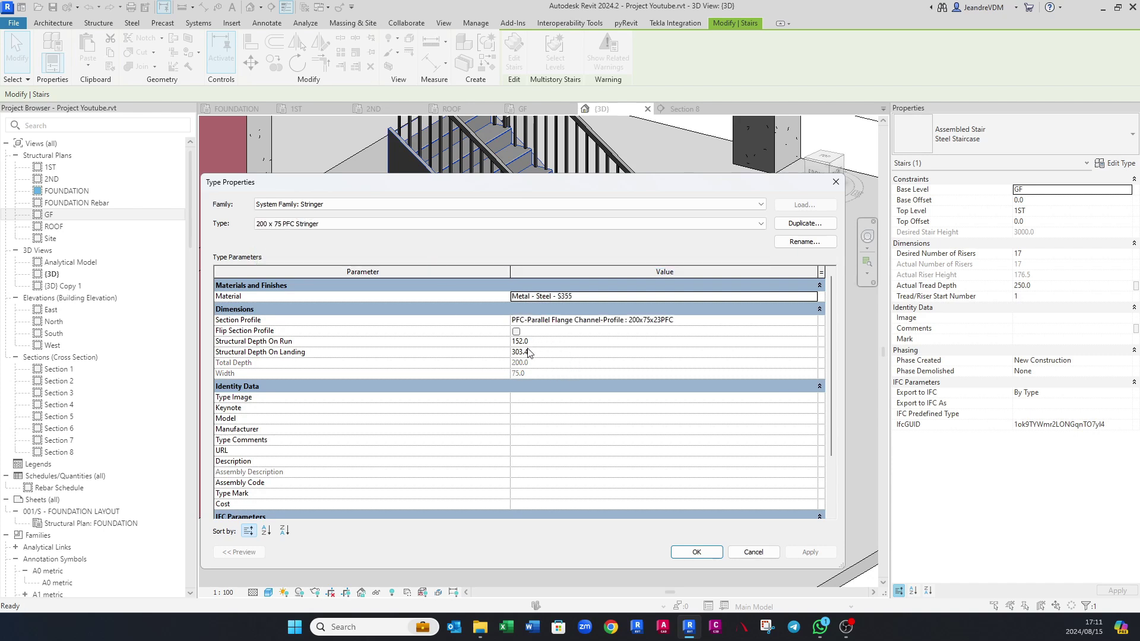
{"action": "left_click", "coordinate": [710, 554]}
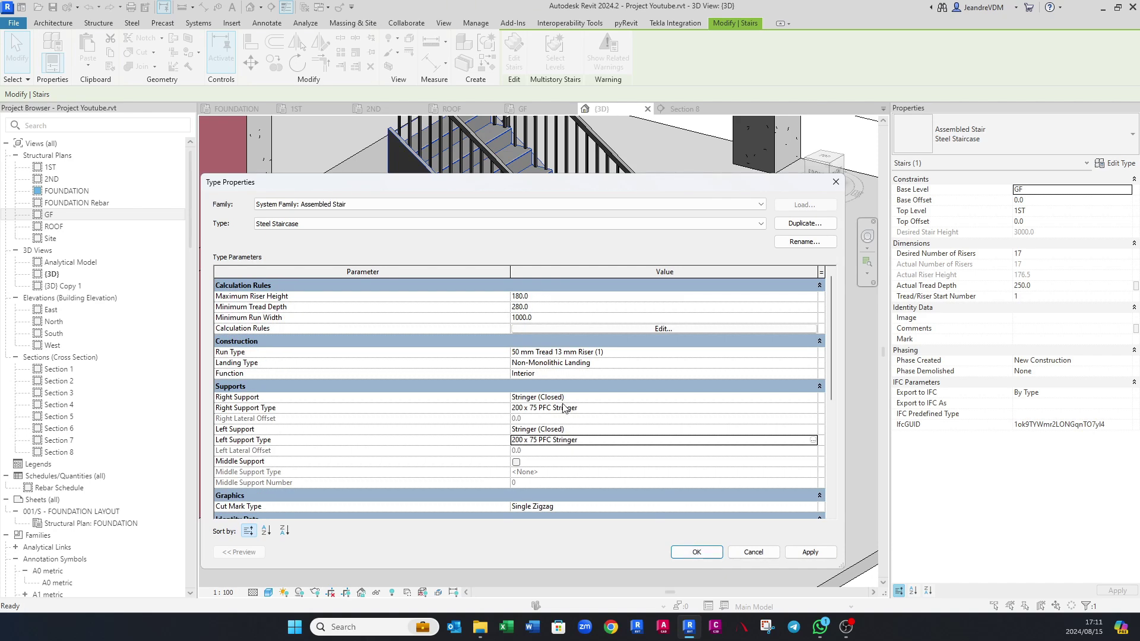
Step: Apply the support type changes to the Steel Staircase and close its type properties
{"action": "left_click", "coordinate": [804, 555]}
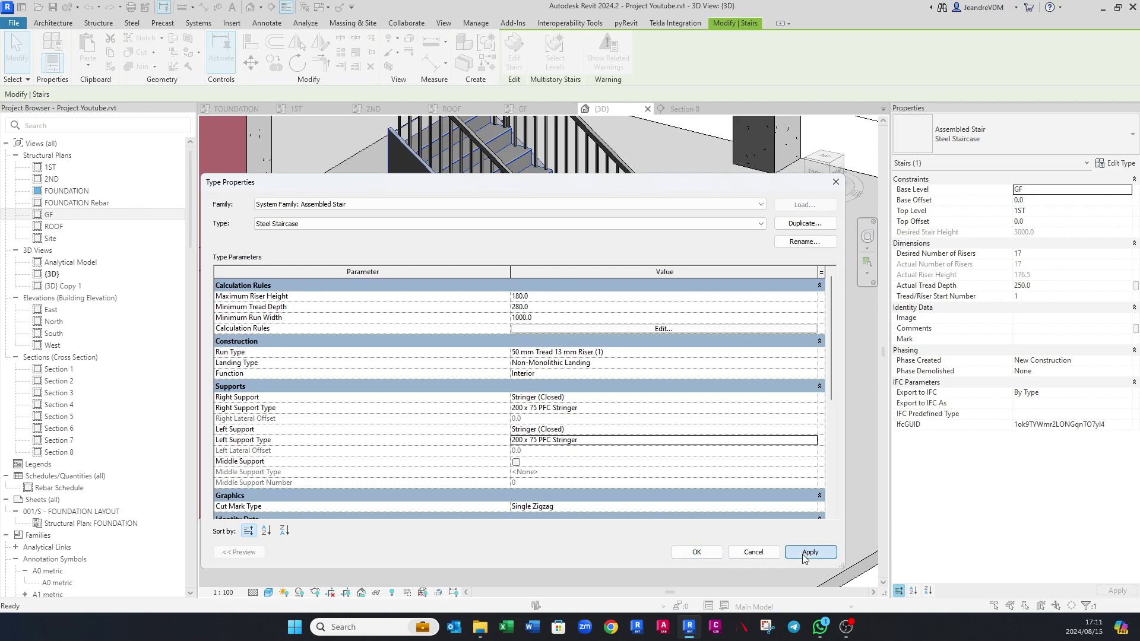
{"action": "left_click", "coordinate": [702, 552]}
{"action": "left_click", "coordinate": [540, 450]}
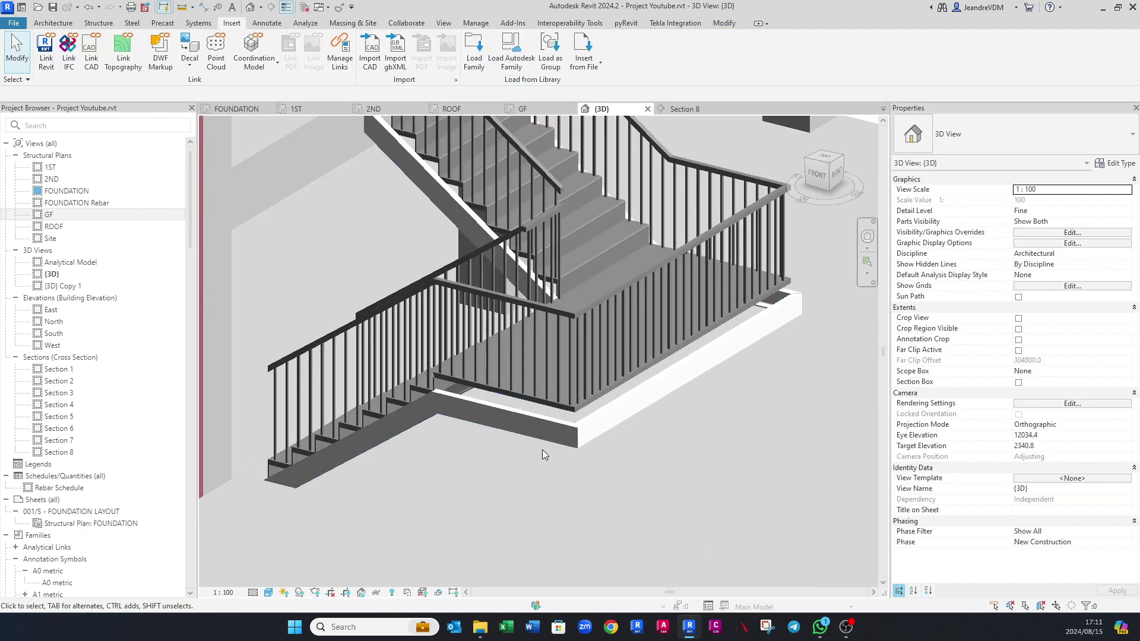
Step: Turn on Flip Section Profile for the right support's 200 x 75 PFC Stringer type
{"action": "middle_click_drag", "start_coordinate": [542, 450], "coordinate": [612, 410], "text": "shift"}
{"action": "scroll", "coordinate": [474, 415], "scroll_direction": "up", "scroll_amount": 2}
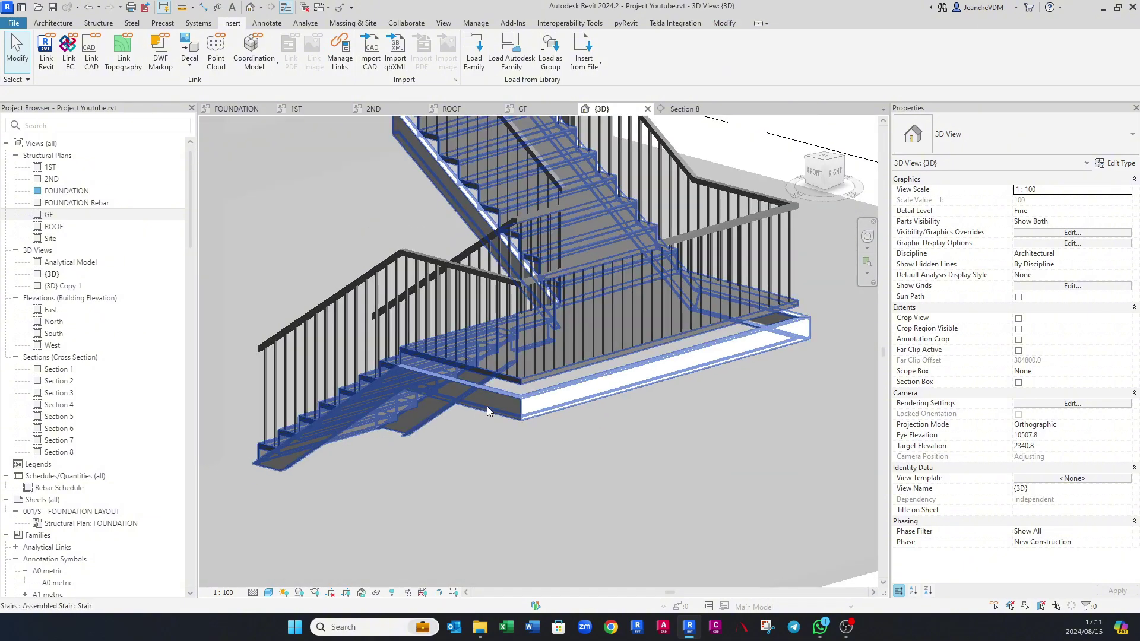
{"action": "left_click", "coordinate": [487, 406]}
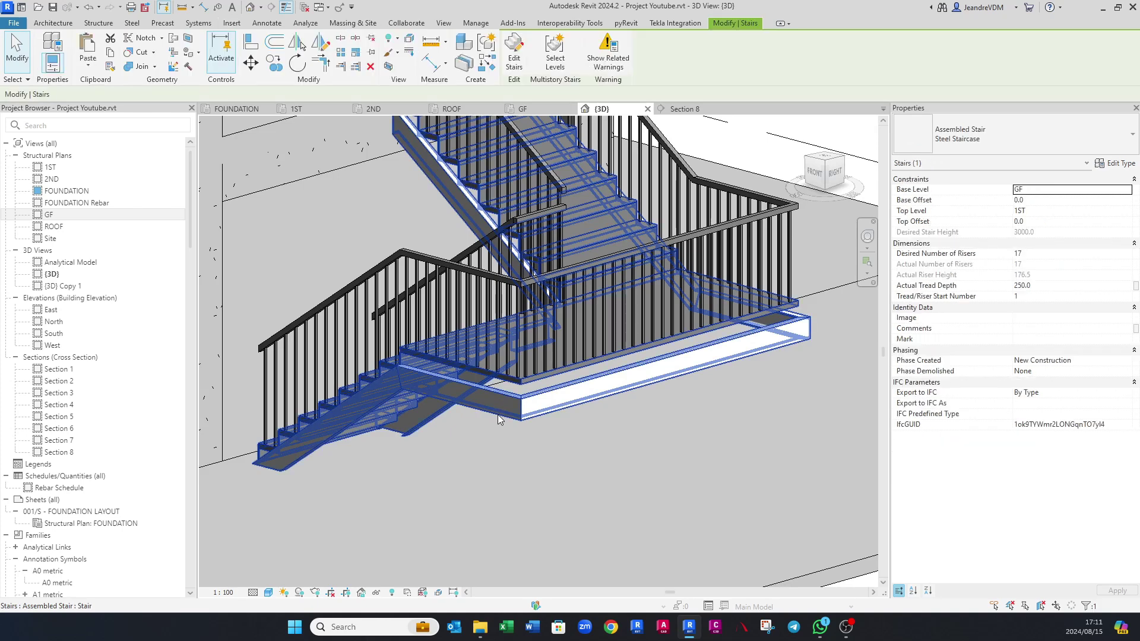
{"action": "left_click", "coordinate": [1114, 165]}
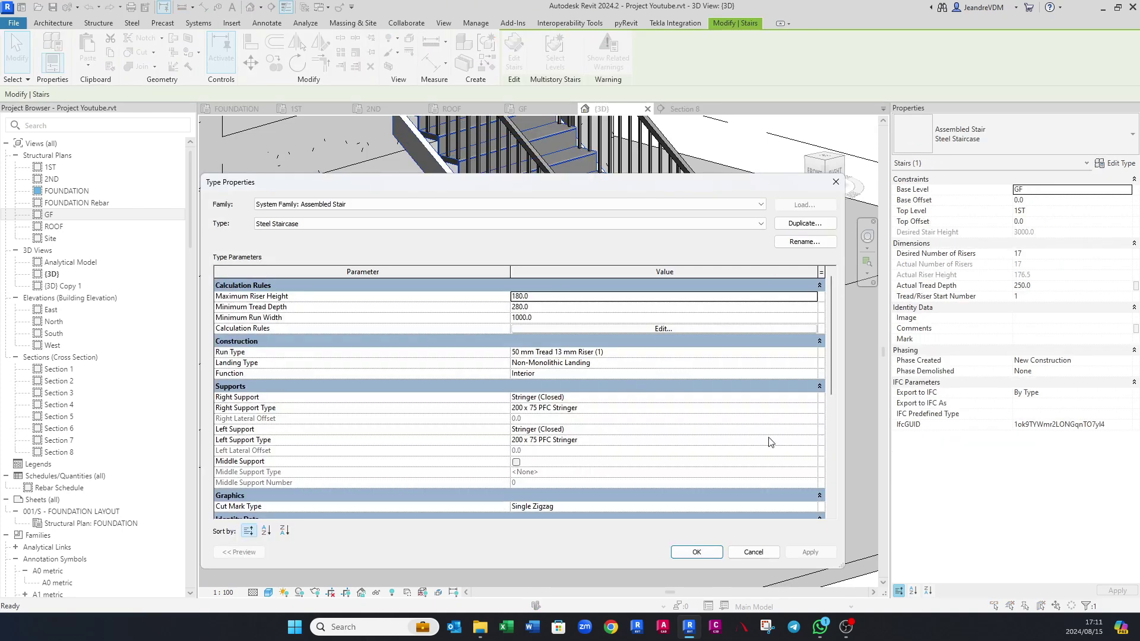
{"action": "left_click", "coordinate": [814, 412]}
{"action": "left_click", "coordinate": [815, 412]}
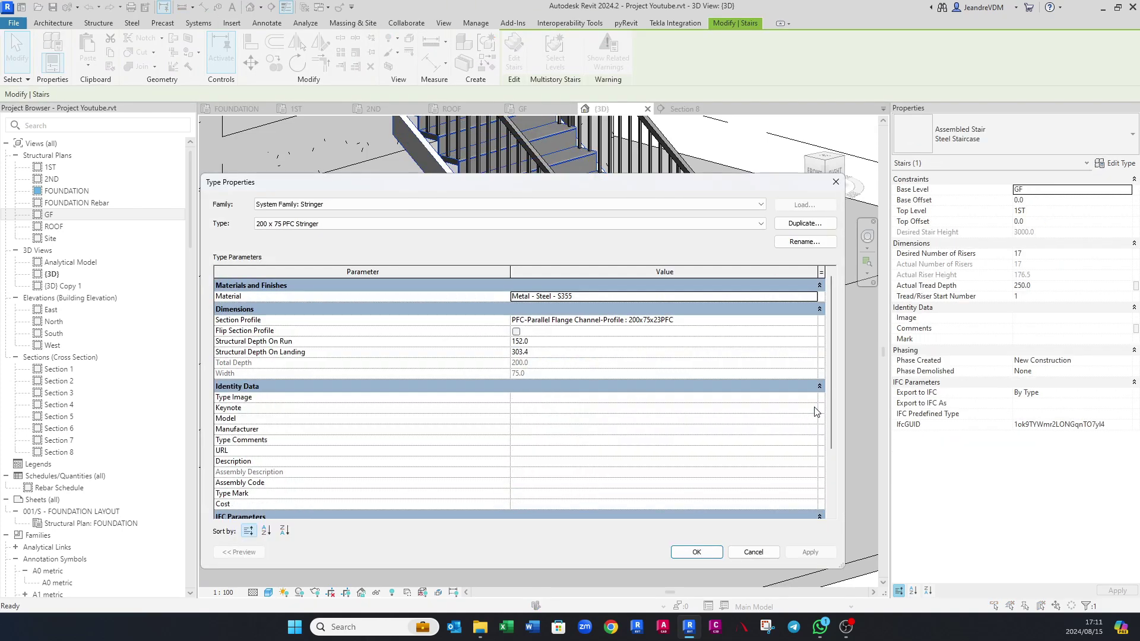
{"action": "left_click", "coordinate": [515, 332]}
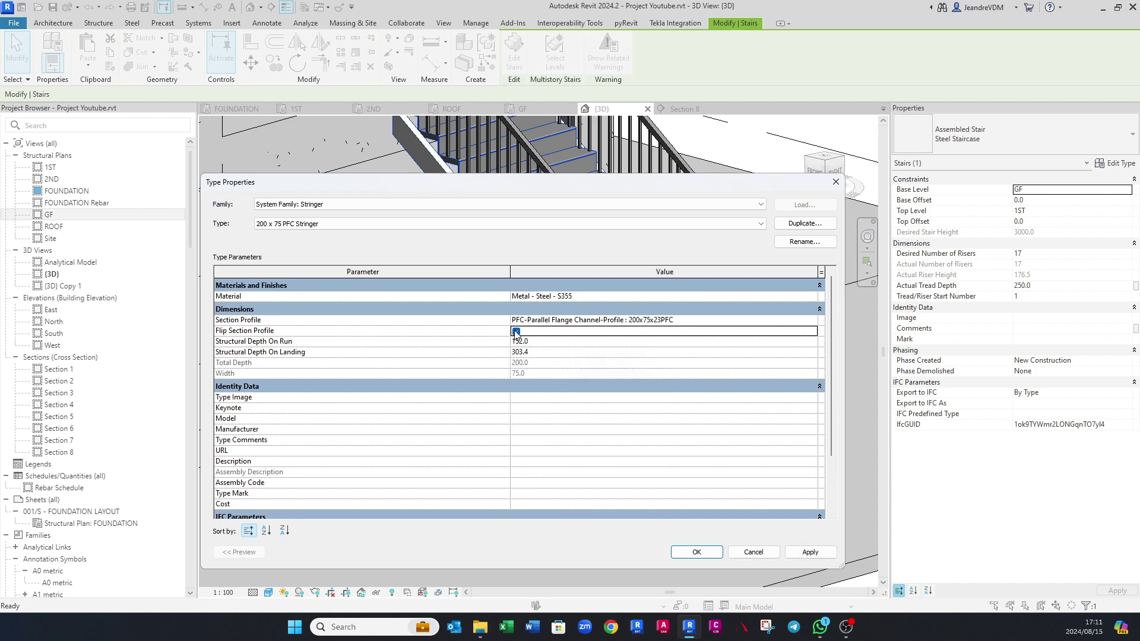
{"action": "left_click", "coordinate": [811, 553]}
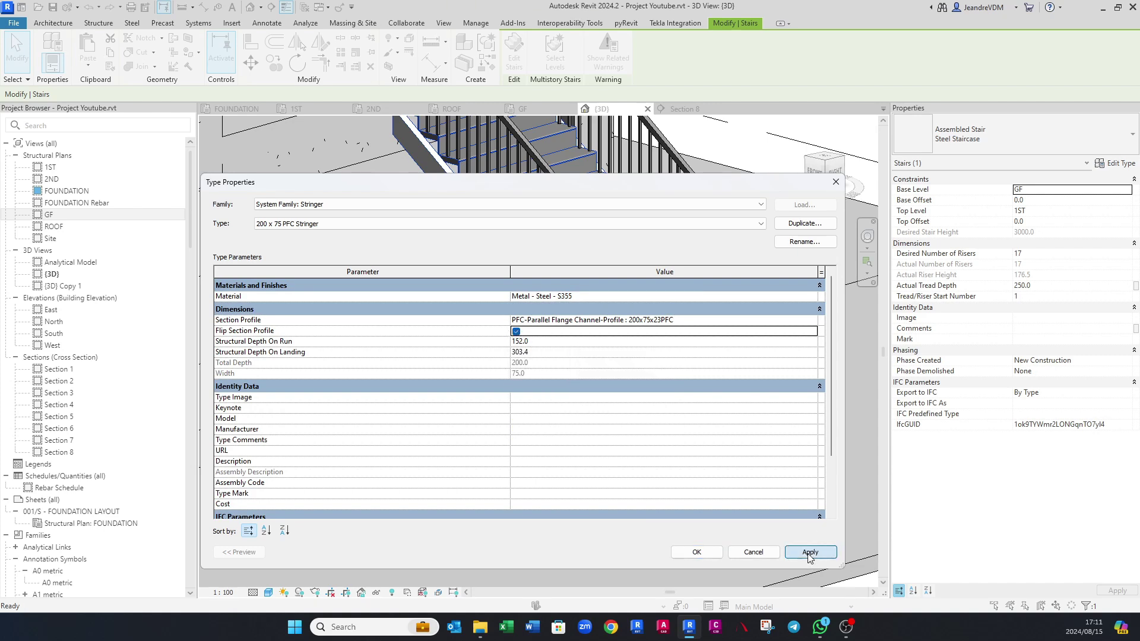
{"action": "left_click", "coordinate": [697, 552]}
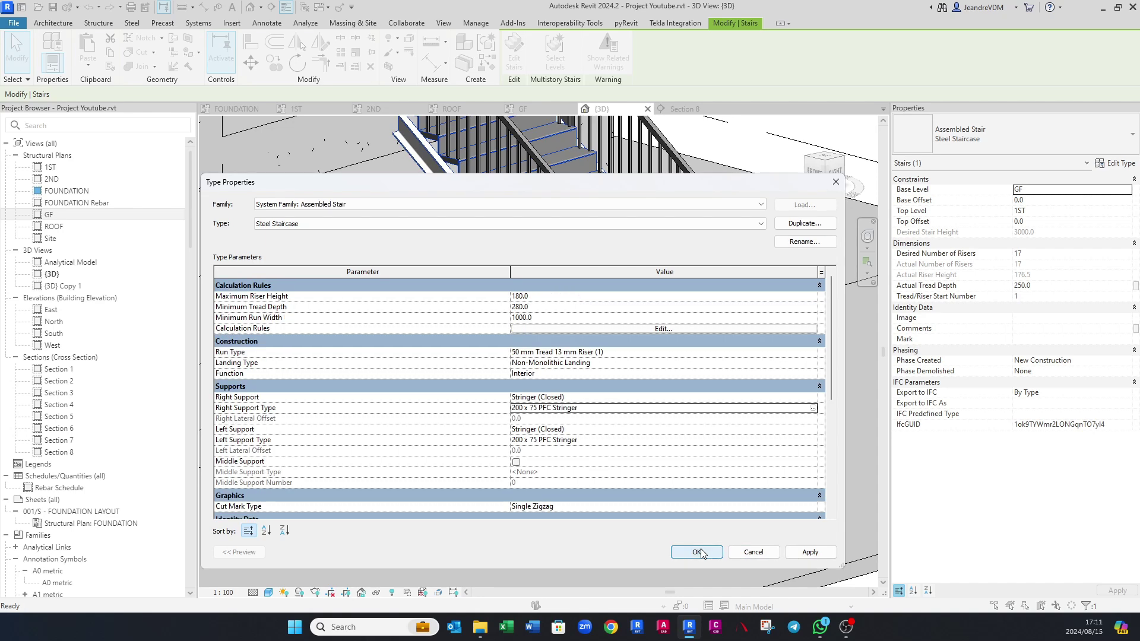
Step: Check the left support's stringer type, confirm the Steel Staircase's type properties, and inspect the landing's channel stringers in 3D
{"action": "left_click", "coordinate": [812, 440]}
{"action": "left_click", "coordinate": [812, 442]}
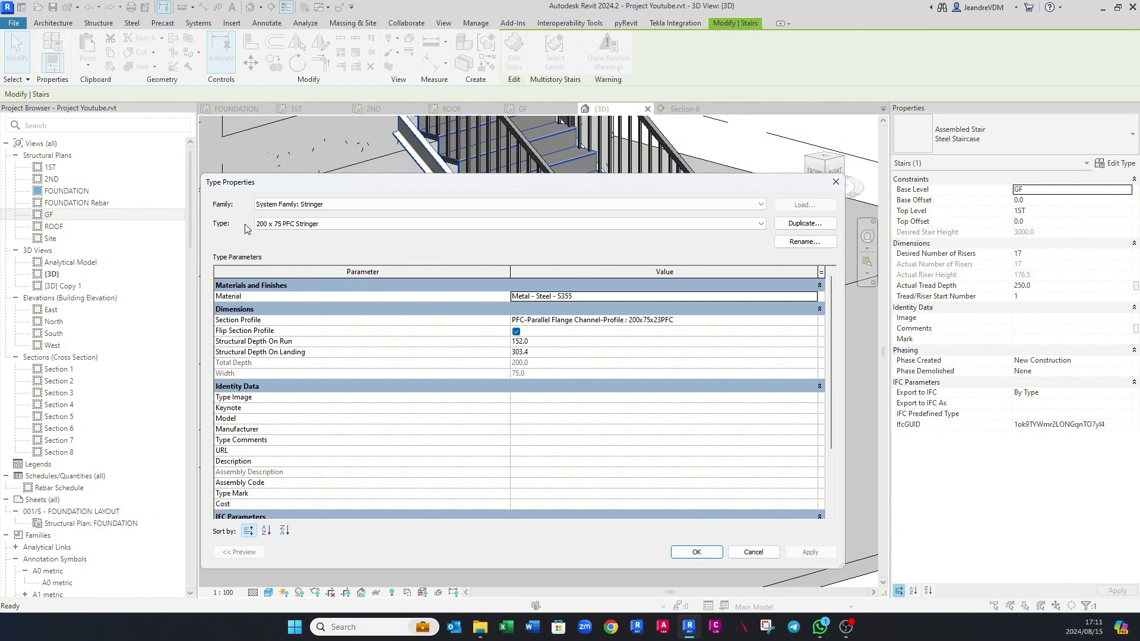
{"action": "left_click", "coordinate": [697, 552]}
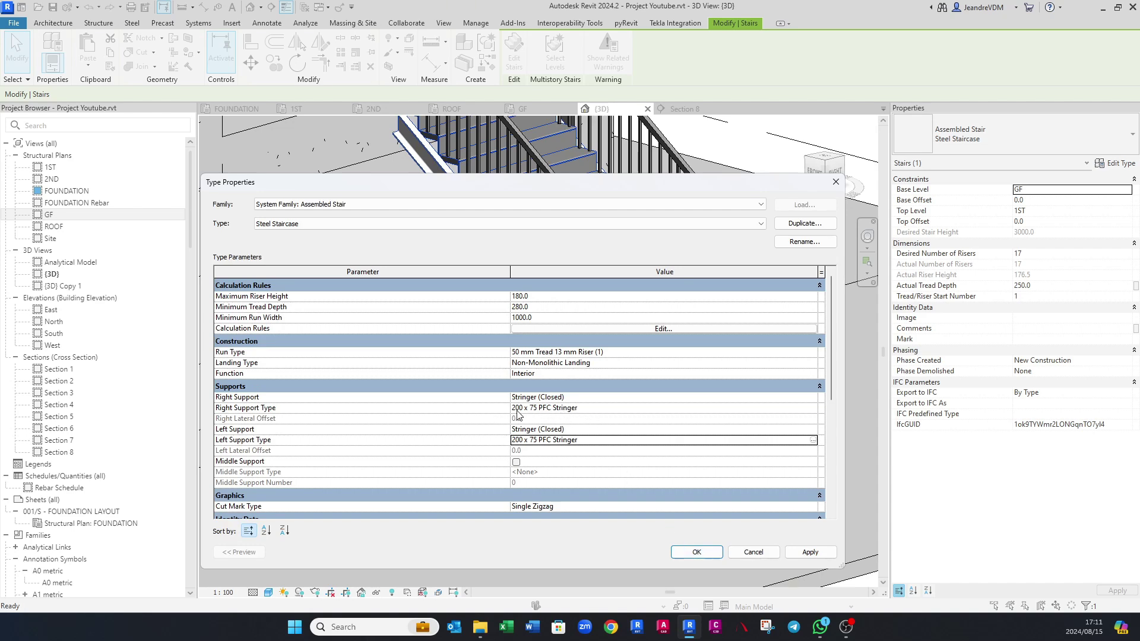
{"action": "left_click", "coordinate": [696, 551]}
{"action": "left_click", "coordinate": [694, 547]}
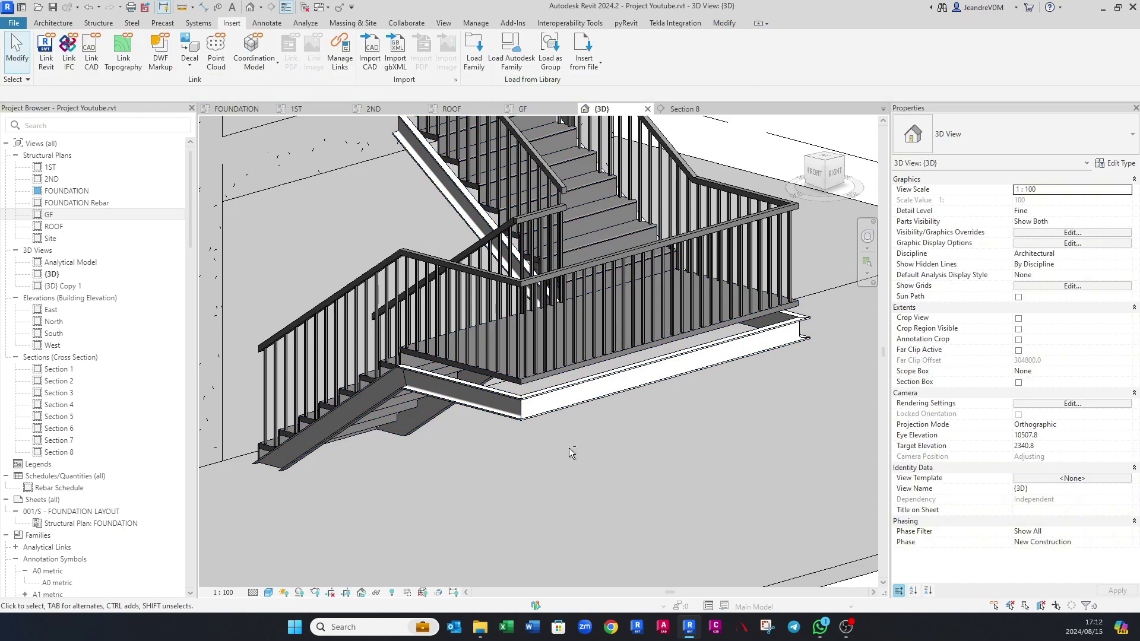
{"action": "mouse_move", "coordinate": [568, 448]}
{"action": "middle_mouse_down", "text": "shift"}
{"action": "mouse_move", "coordinate": [408, 422]}
{"action": "mouse_move", "coordinate": [587, 444]}
{"action": "mouse_move", "coordinate": [583, 460]}
{"action": "middle_mouse_up", "text": "shift"}
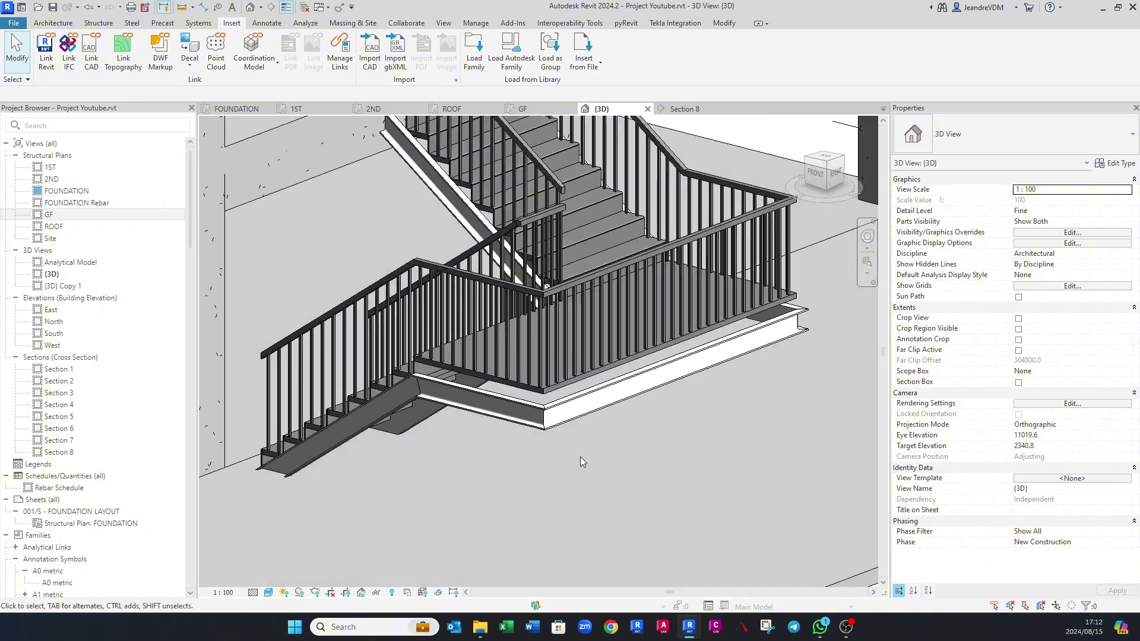
{"action": "middle_click_drag", "start_coordinate": [501, 402], "coordinate": [555, 422], "text": "shift"}
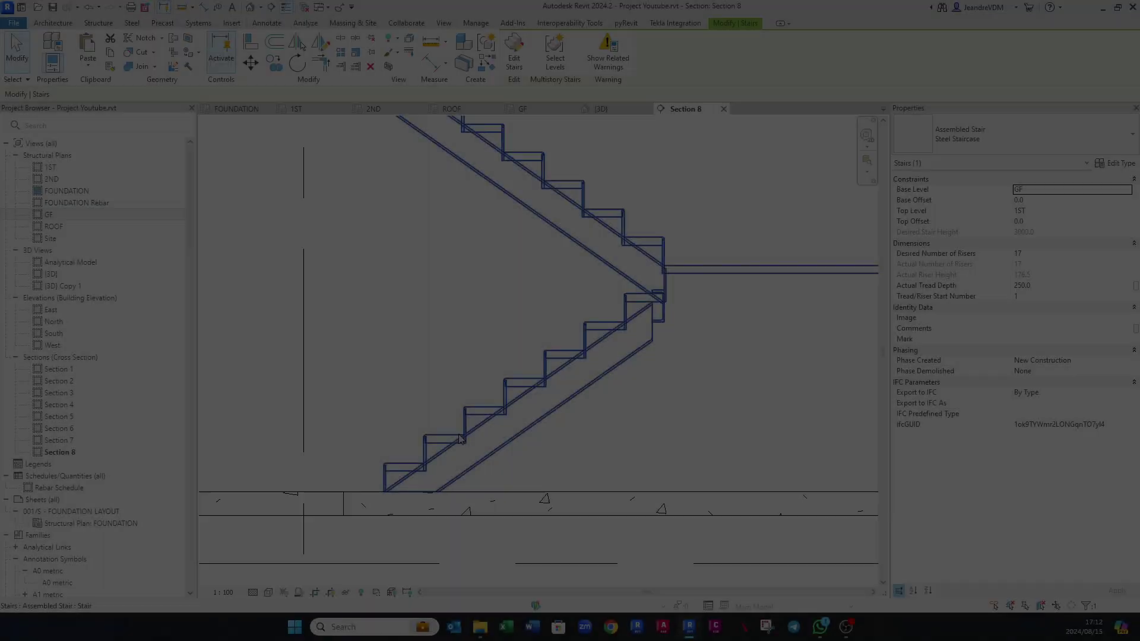
Step: Sketch a stepped chain of detail lines with treads about 140 mm long over the lower flight's stringer in Section 8
{"action": "key", "text": "Escape"}
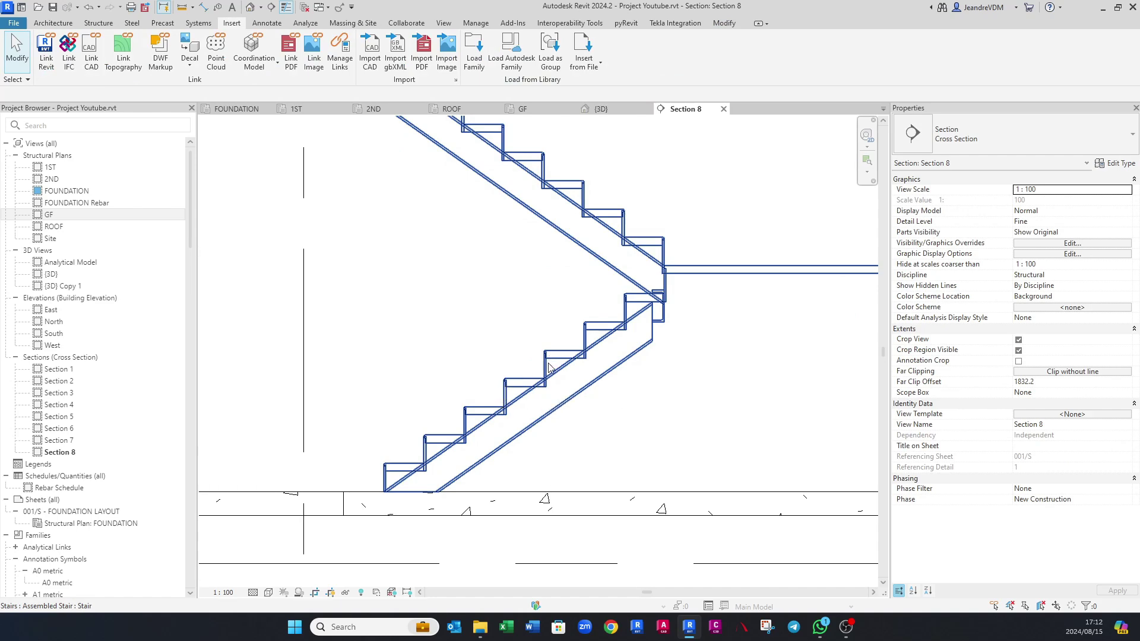
{"action": "scroll", "coordinate": [563, 393], "scroll_direction": "up", "scroll_amount": 2}
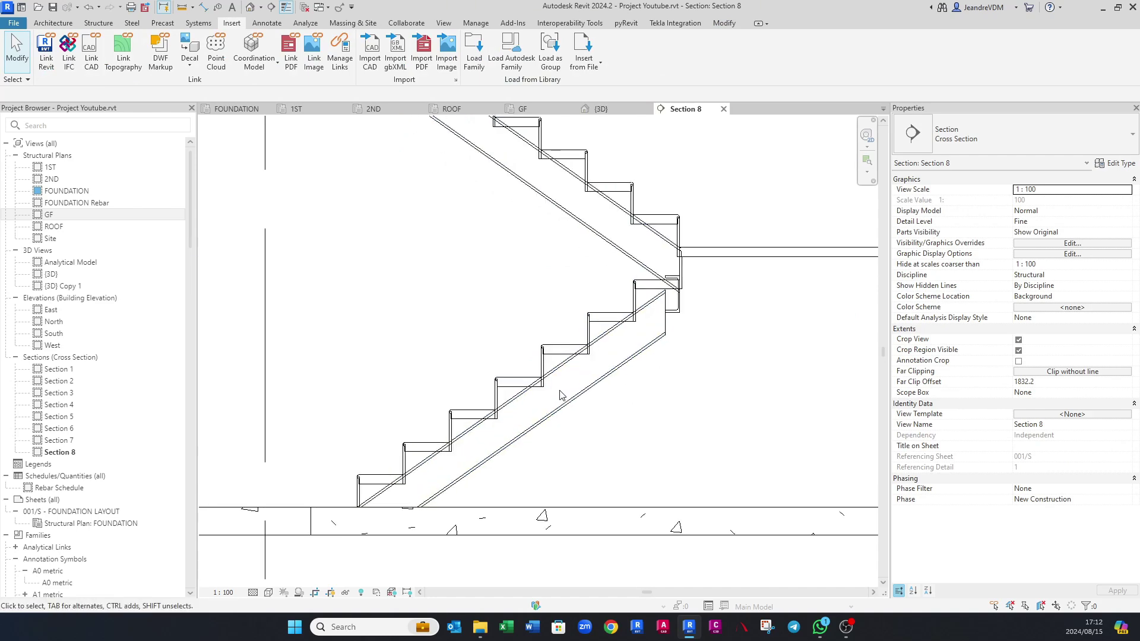
{"action": "key", "text": "d"}
{"action": "key", "text": "l"}
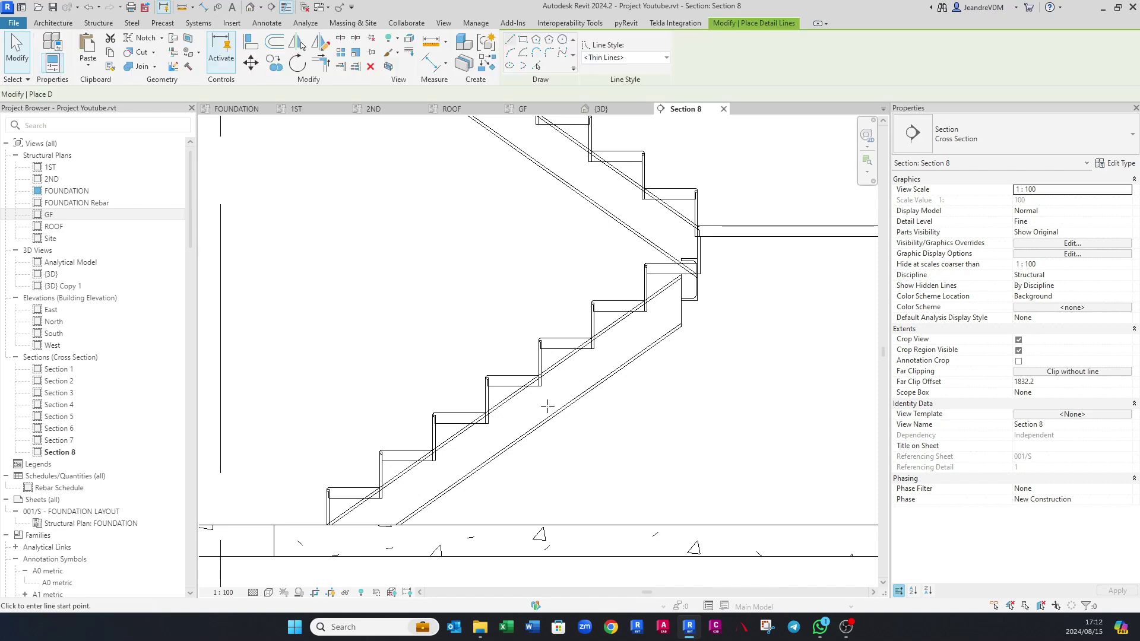
{"action": "scroll", "coordinate": [481, 429], "scroll_direction": "up", "scroll_amount": 1}
{"action": "left_click", "coordinate": [484, 433]}
{"action": "left_click", "coordinate": [523, 433]}
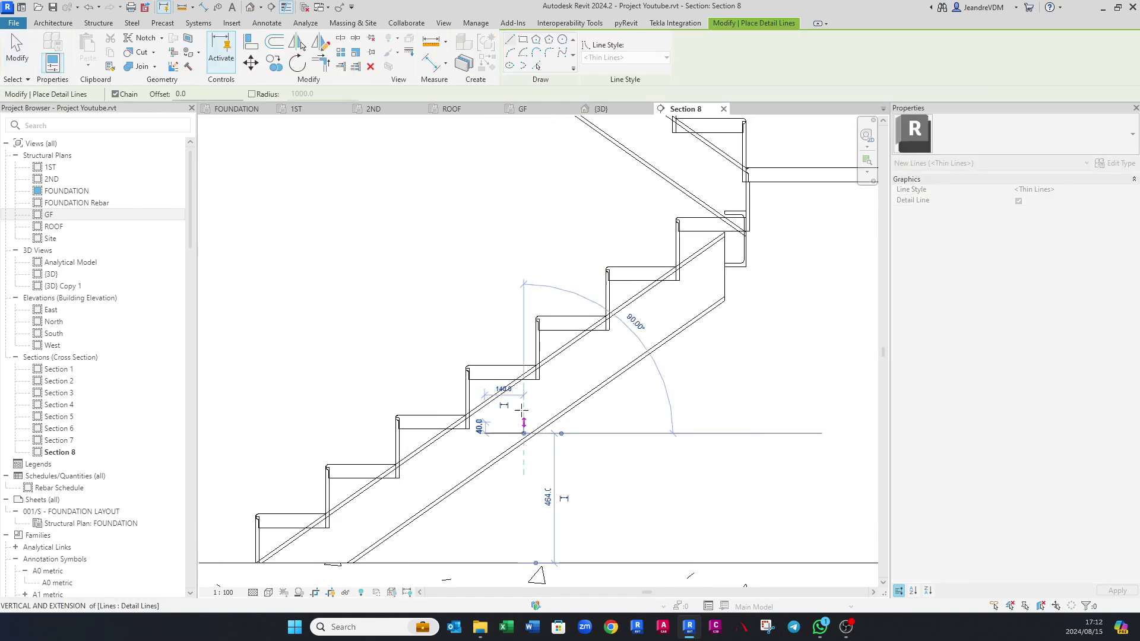
{"action": "left_click", "coordinate": [524, 400]}
{"action": "left_click", "coordinate": [562, 399]}
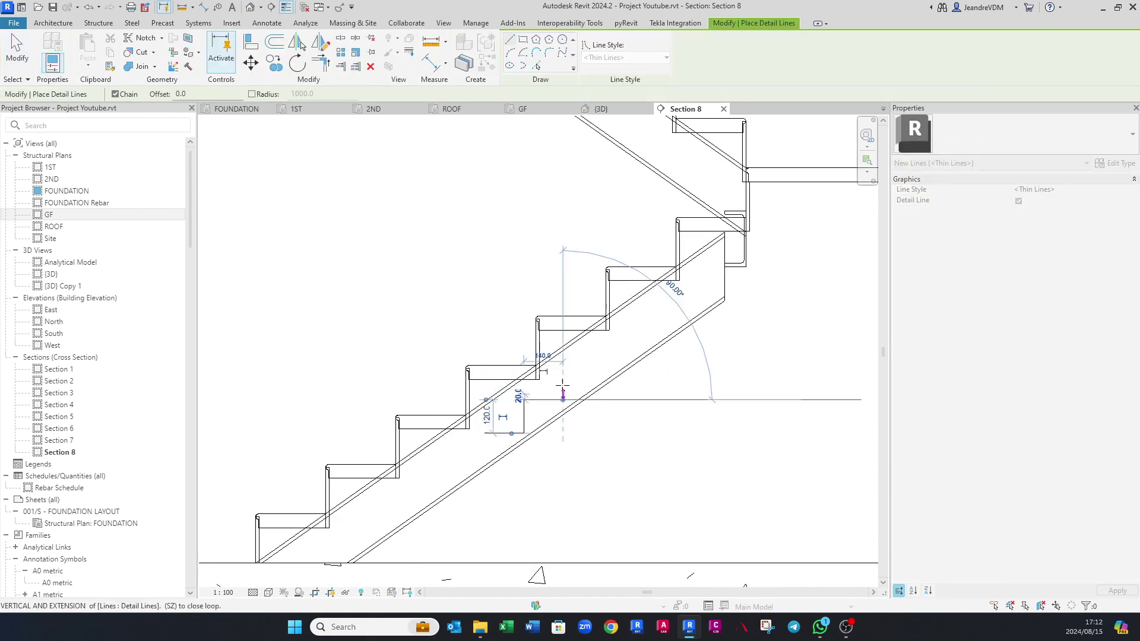
{"action": "left_click", "coordinate": [563, 360]}
{"action": "left_click", "coordinate": [601, 360]}
{"action": "key", "text": "Escape"}
{"action": "key", "text": "Escape"}
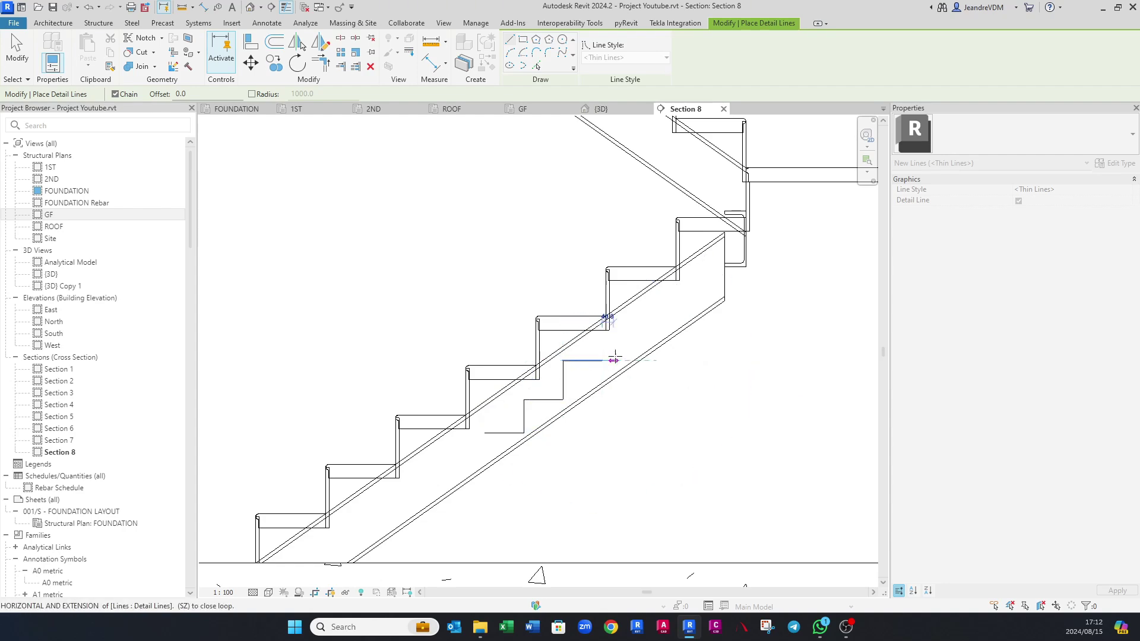
Step: Delete the stepped chain of detail lines from Section 8
{"action": "key", "text": "Tab"}
{"action": "left_click", "coordinate": [585, 367]}
{"action": "key", "text": "Delete"}
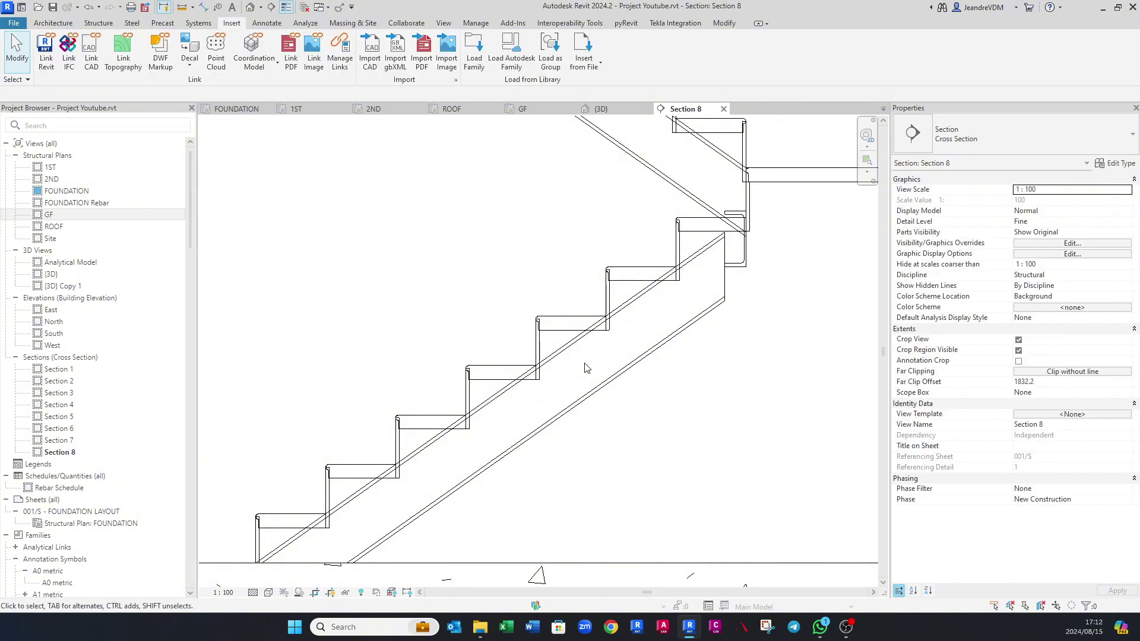
Step: Set Structural Depth On Run and Structural Depth On Landing of the 200 x 75 PFC Stringer type to 0.0
{"action": "left_click", "coordinate": [563, 365]}
{"action": "scroll", "coordinate": [558, 356], "scroll_direction": "down", "scroll_amount": 3}
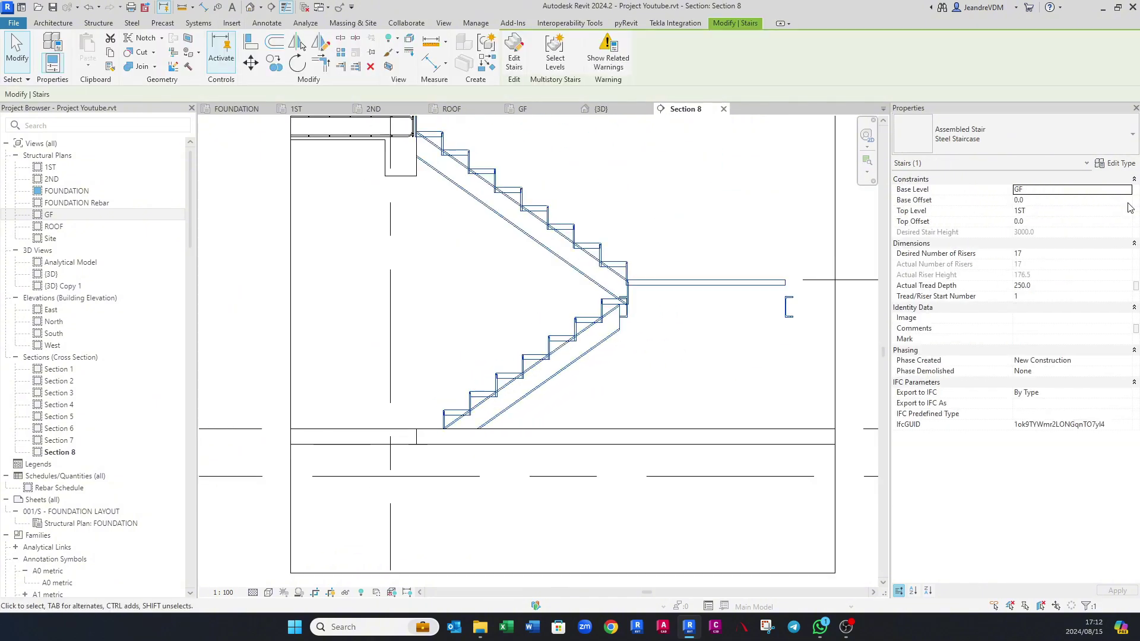
{"action": "left_click", "coordinate": [1110, 166]}
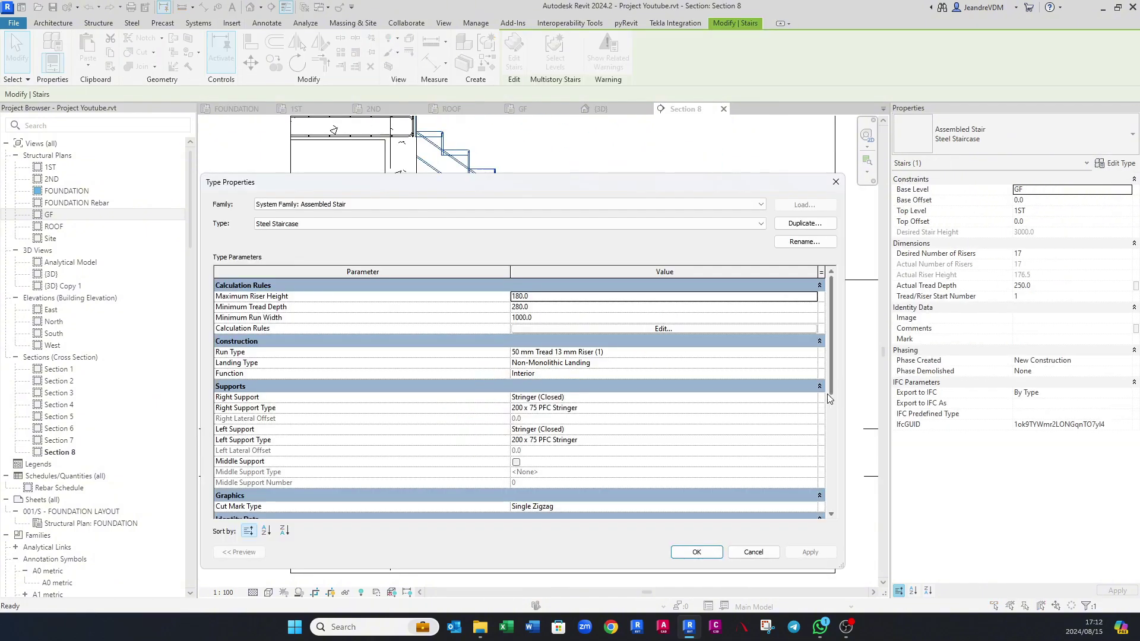
{"action": "left_click", "coordinate": [813, 408]}
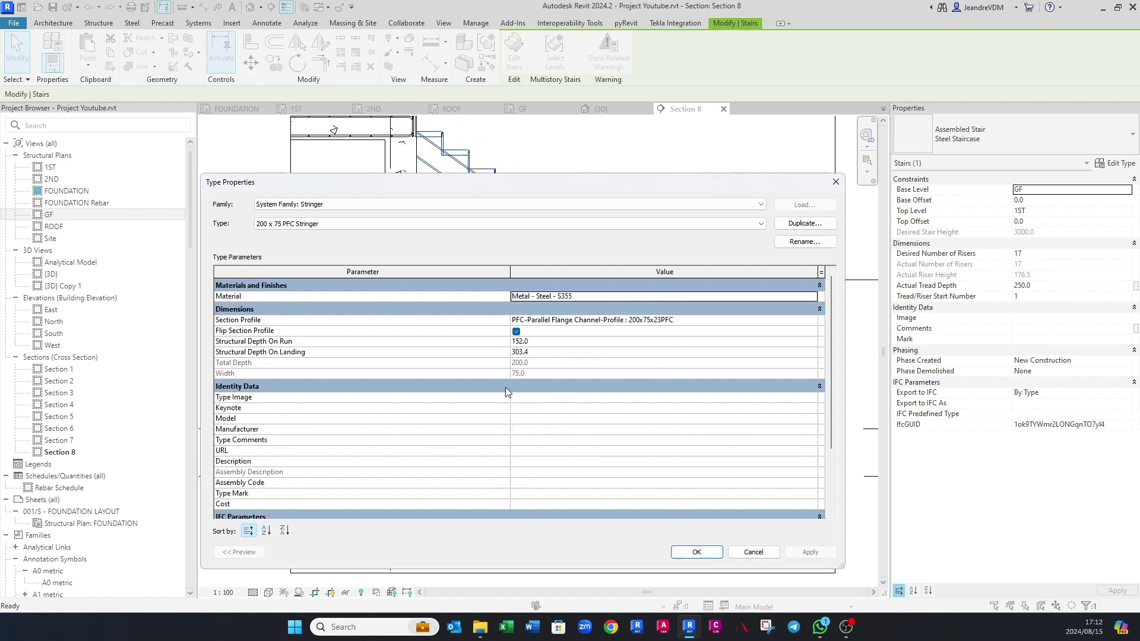
{"action": "left_click", "coordinate": [539, 342]}
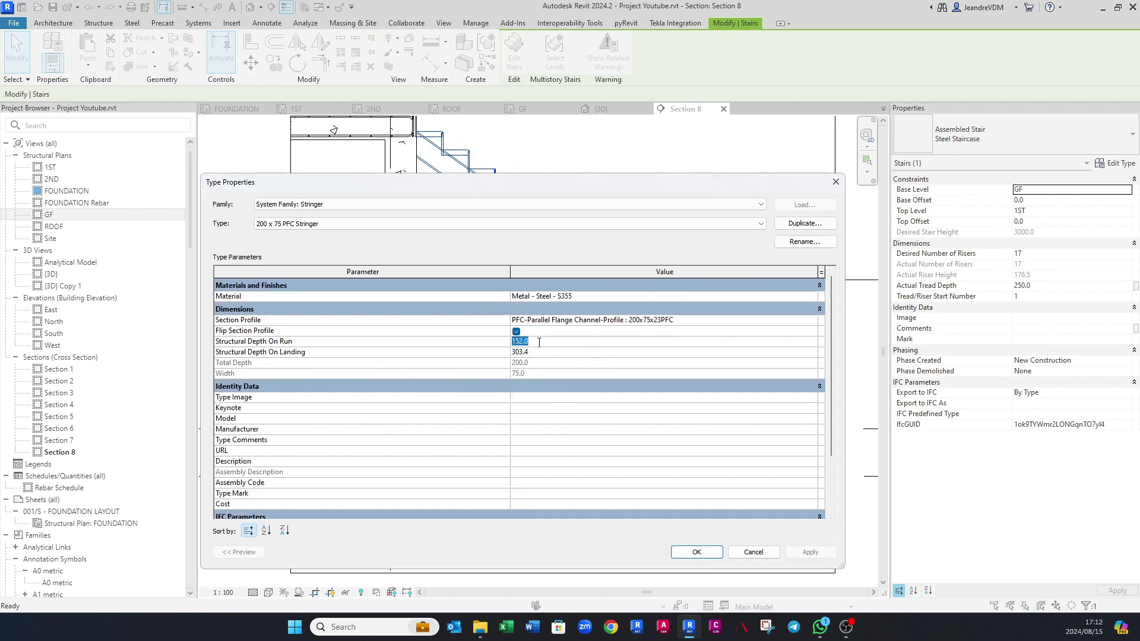
{"action": "type", "text": "0"}
{"action": "left_click", "coordinate": [537, 352]}
{"action": "type", "text": "0.0"}
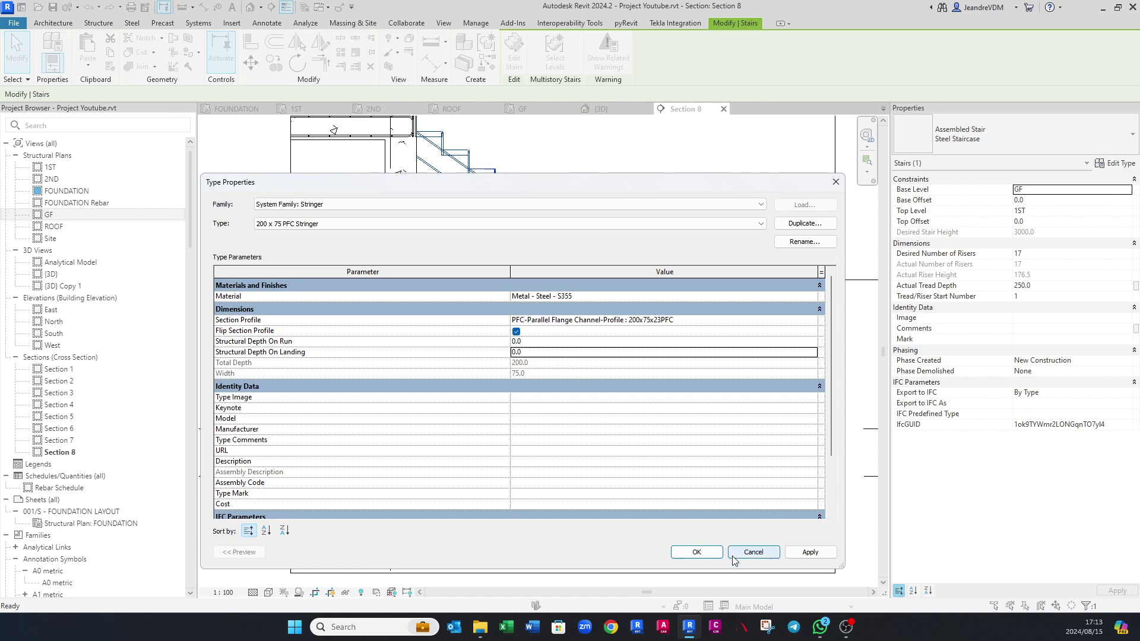
{"action": "left_click", "coordinate": [805, 553]}
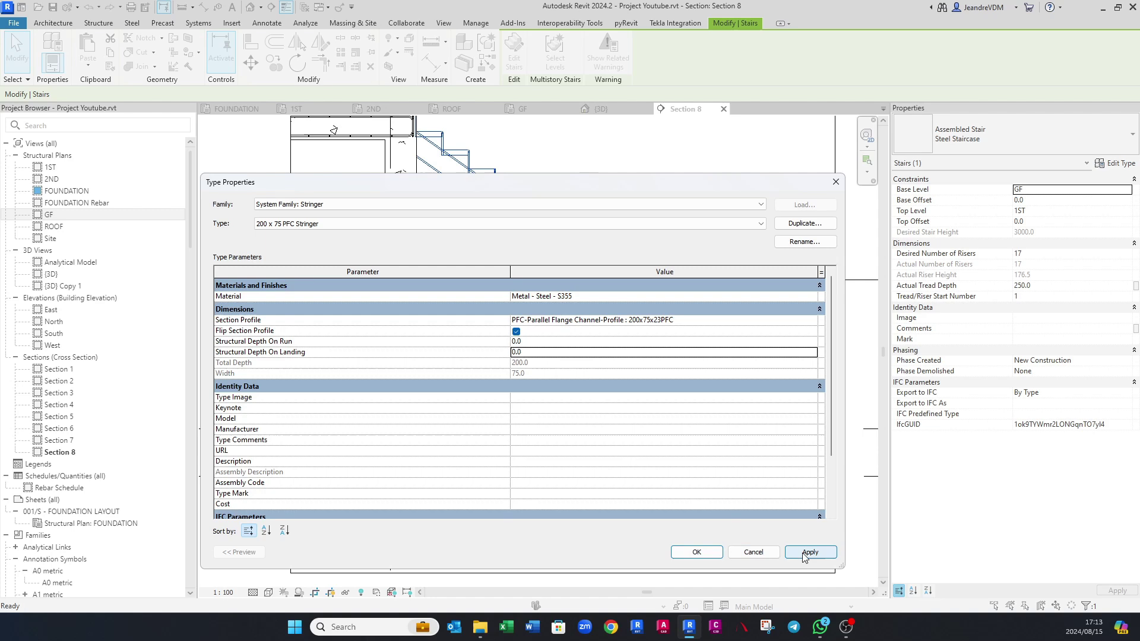
{"action": "left_click", "coordinate": [706, 553]}
{"action": "left_click", "coordinate": [706, 553]}
{"action": "key", "text": "Escape"}
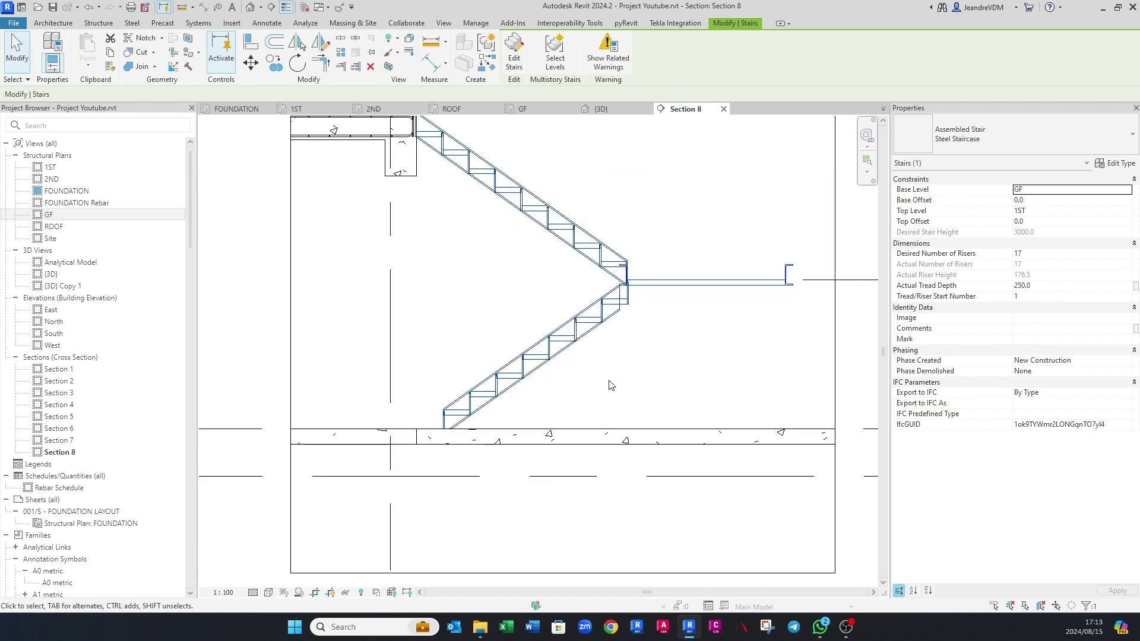
Step: Deepen Section 8's far clip to about 2973 mm in the GF plan, and review the stringers in the section and 3D view
{"action": "scroll", "coordinate": [590, 337], "scroll_direction": "up", "scroll_amount": 5}
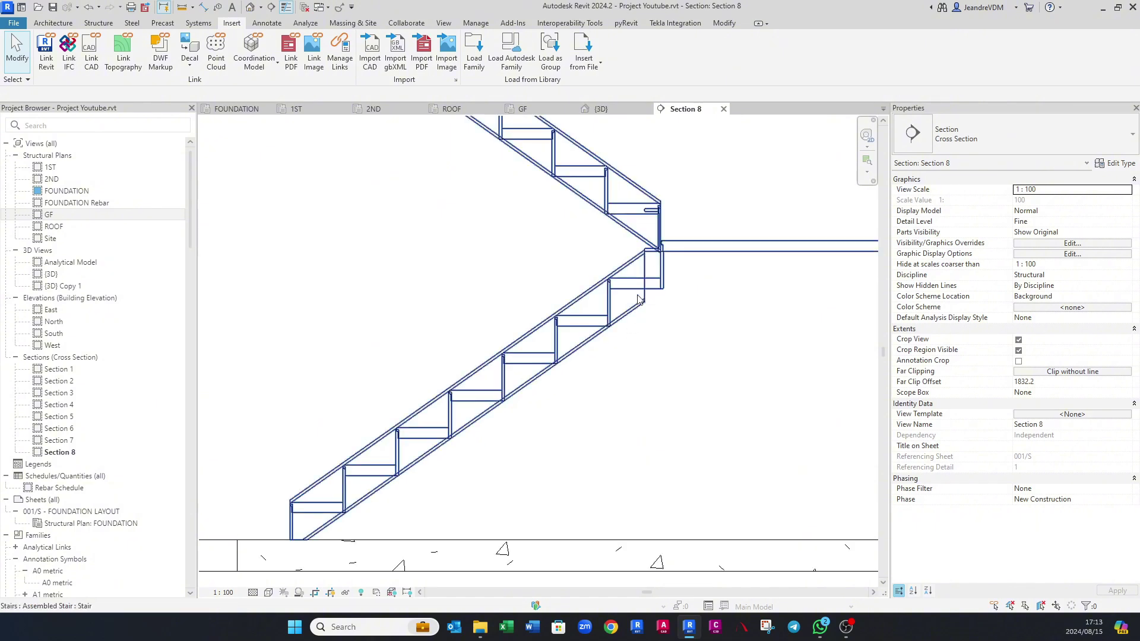
{"action": "scroll", "coordinate": [557, 349], "scroll_direction": "up", "scroll_amount": 3}
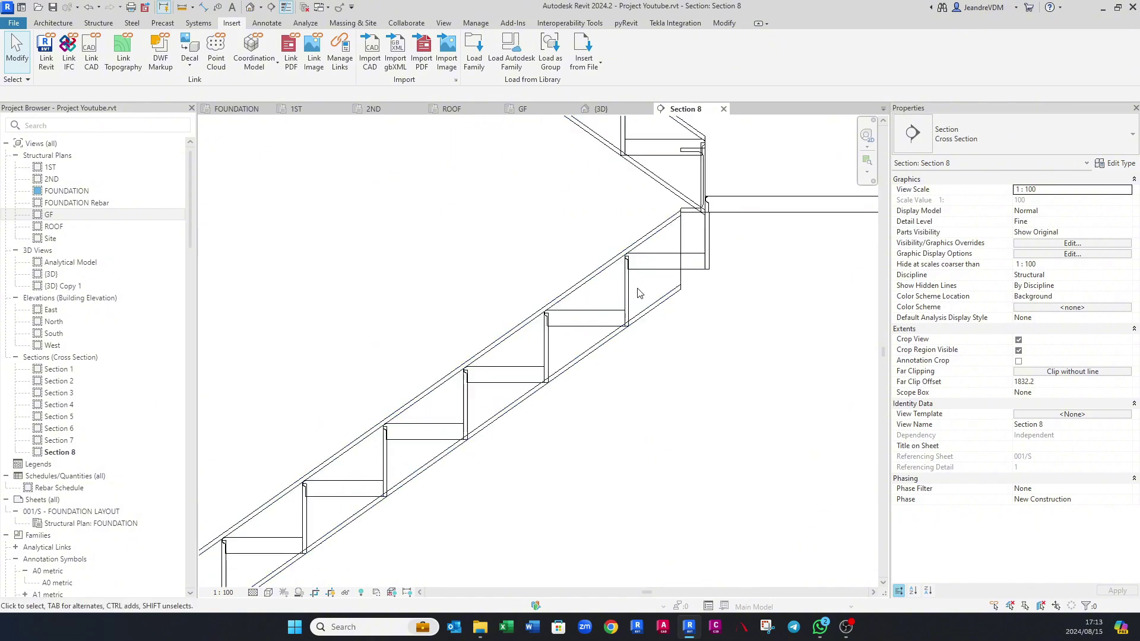
{"action": "scroll", "coordinate": [506, 340], "scroll_direction": "down", "scroll_amount": 6}
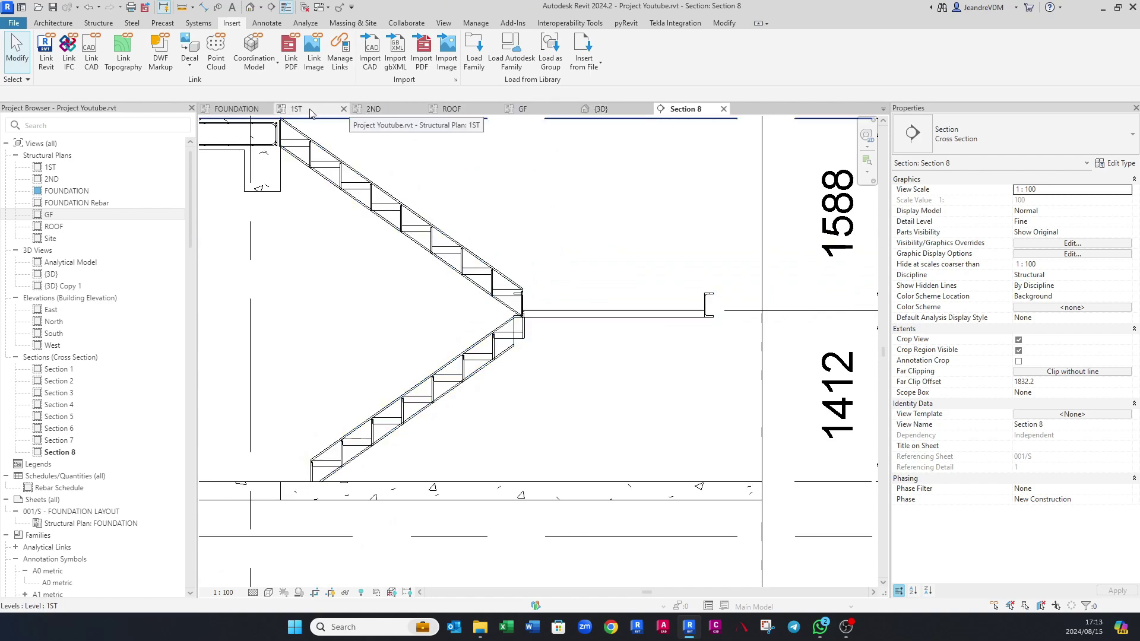
{"action": "left_click", "coordinate": [531, 110]}
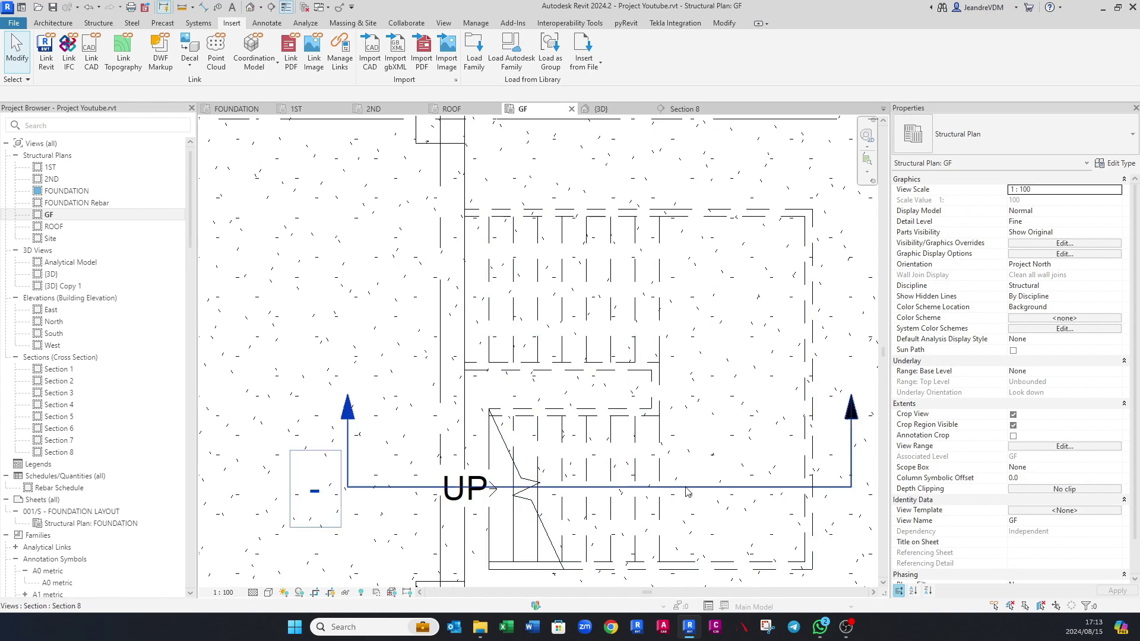
{"action": "left_click", "coordinate": [551, 486]}
{"action": "left_click_drag", "start_coordinate": [600, 270], "coordinate": [604, 195]}
{"action": "left_click", "coordinate": [672, 349]}
{"action": "left_click", "coordinate": [675, 110]}
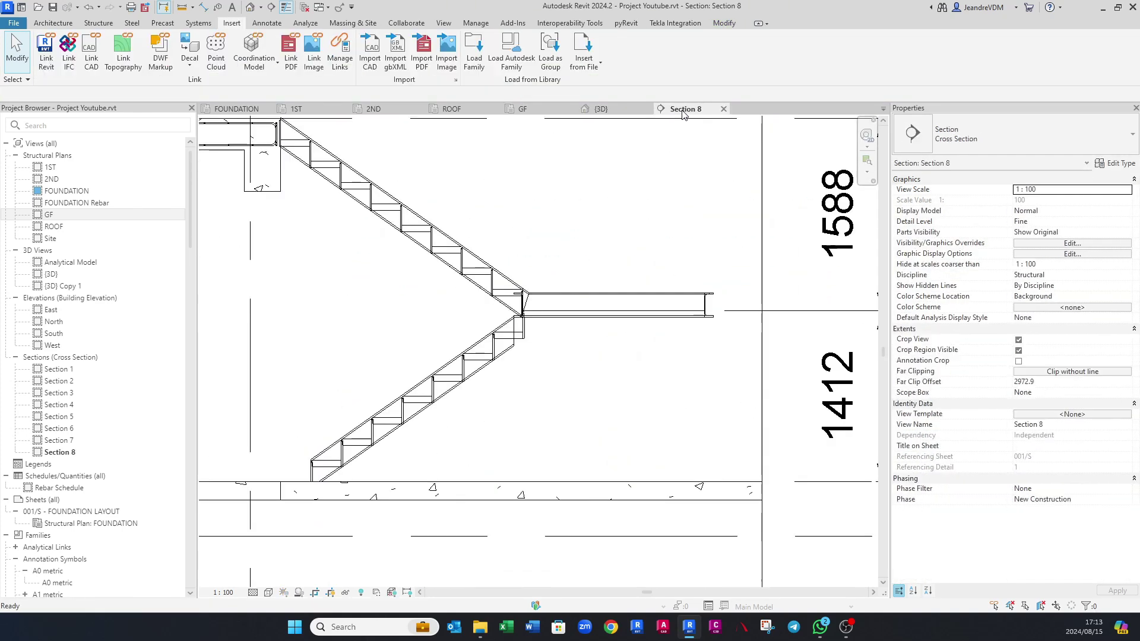
{"action": "scroll", "coordinate": [653, 320], "scroll_direction": "up", "scroll_amount": 2}
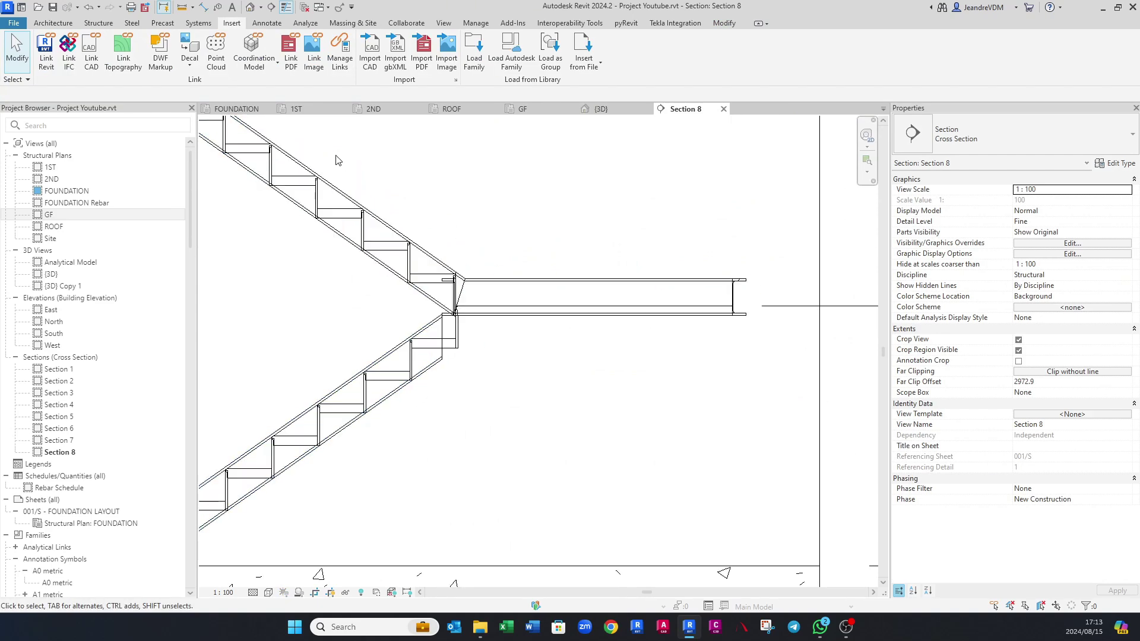
{"action": "left_click", "coordinate": [601, 110]}
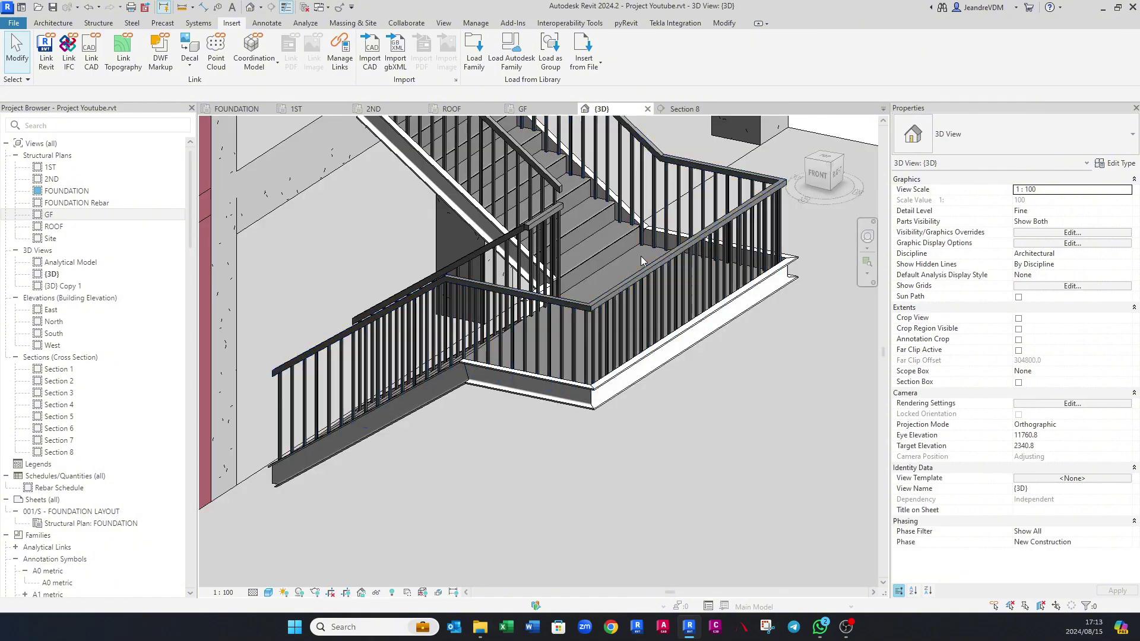
Step: Hide the Railings category in the 3D view so the stair's treads, landing and stringers are unobstructed
{"action": "middle_click_drag", "start_coordinate": [558, 366], "coordinate": [568, 392], "text": "shift"}
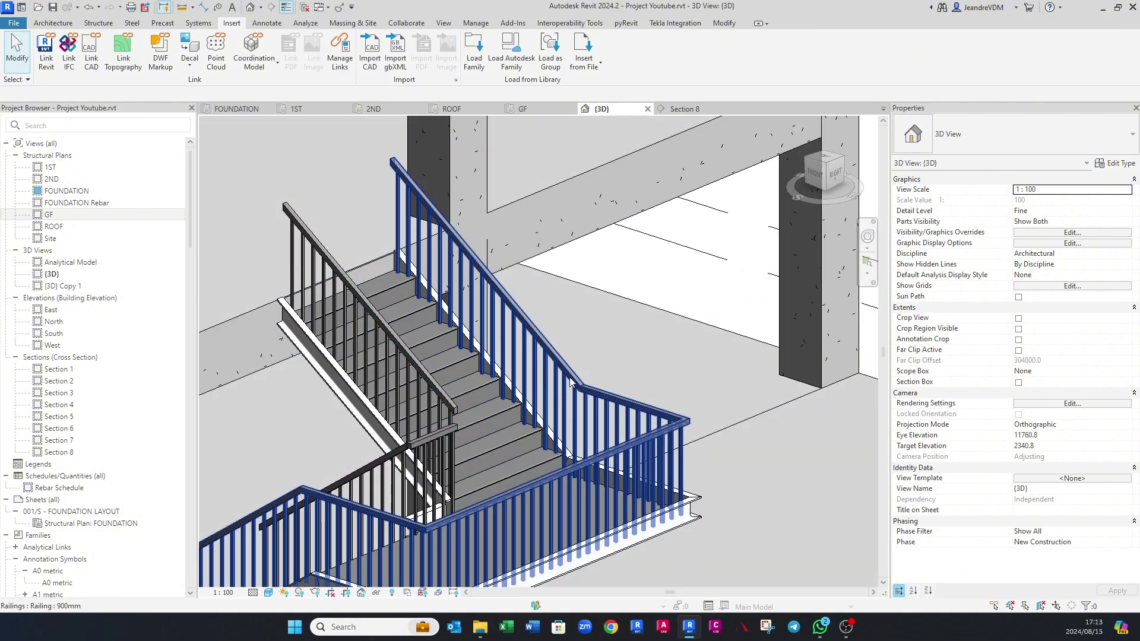
{"action": "scroll", "coordinate": [569, 383], "scroll_direction": "down", "scroll_amount": 3}
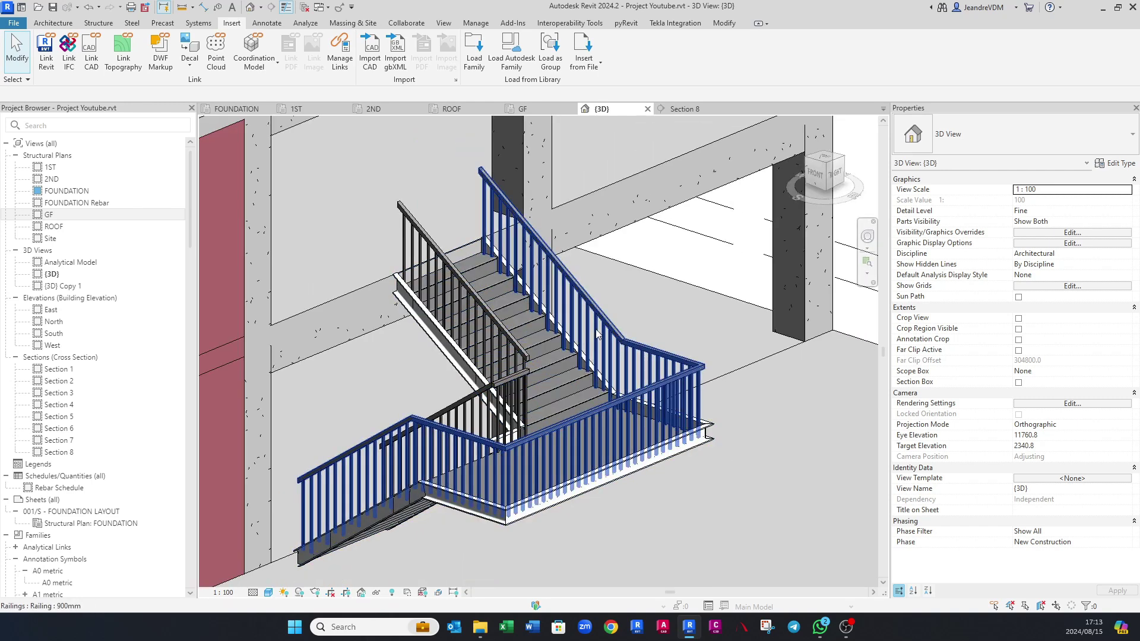
{"action": "middle_click_drag", "start_coordinate": [604, 333], "coordinate": [678, 315]}
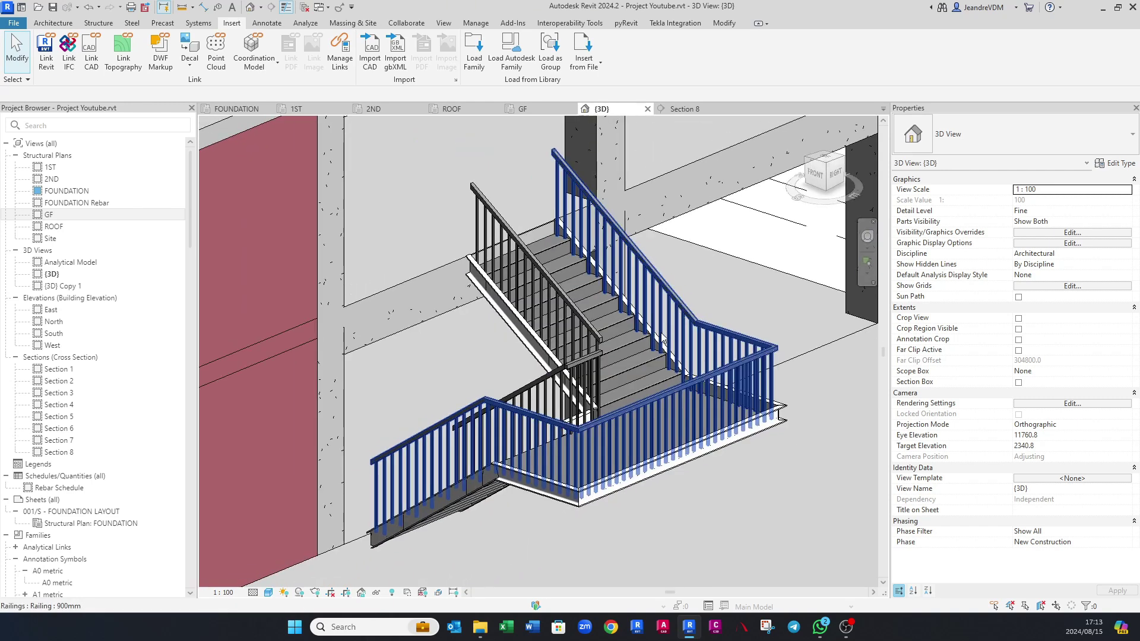
{"action": "middle_click_drag", "start_coordinate": [615, 332], "coordinate": [602, 365]}
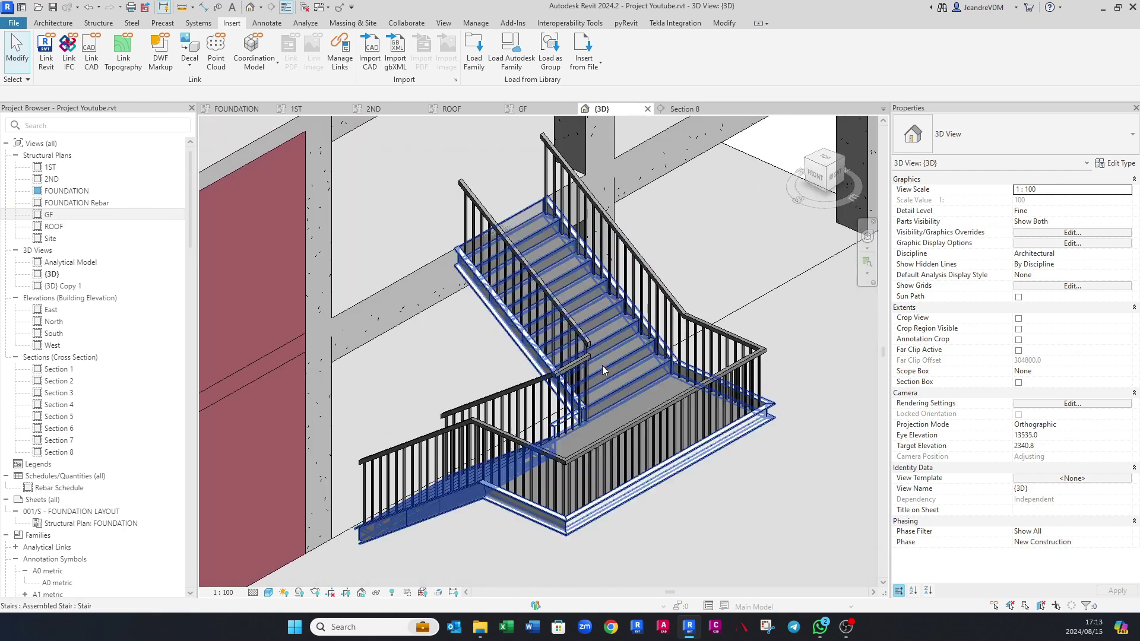
{"action": "key", "text": "v"}
{"action": "key", "text": "v"}
{"action": "left_click", "coordinate": [87, 351]}
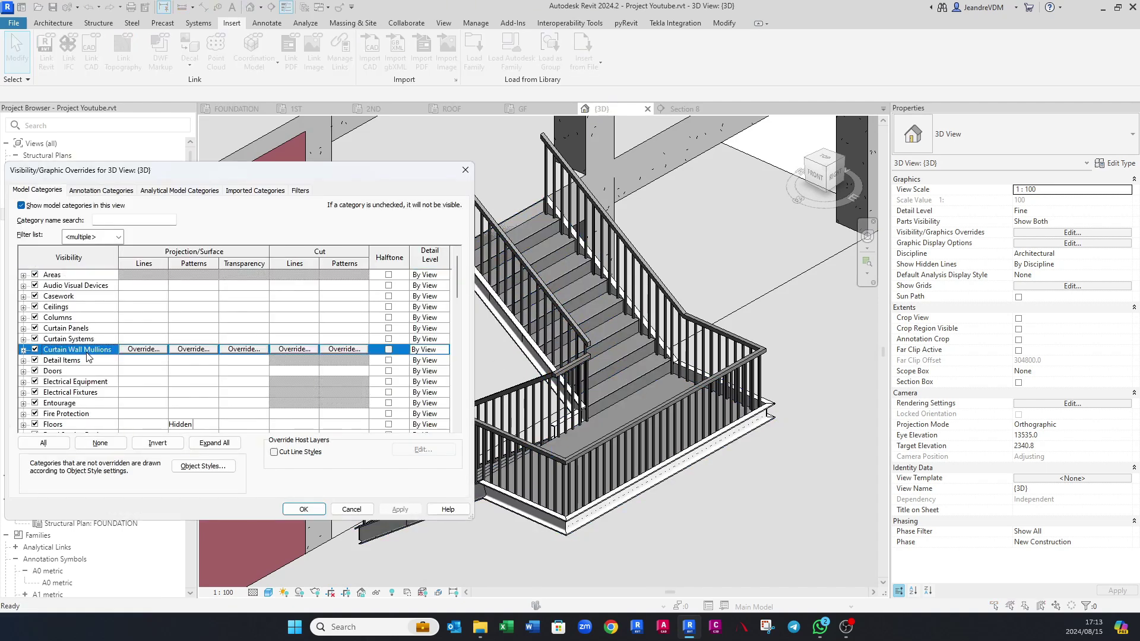
{"action": "key", "text": "r"}
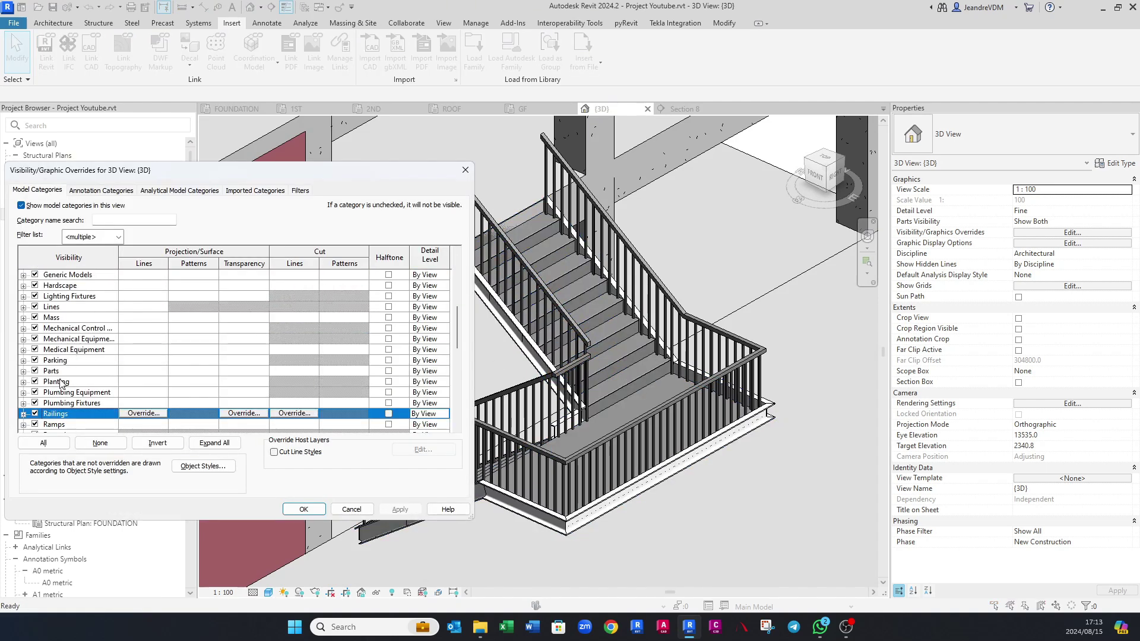
{"action": "left_click", "coordinate": [34, 414]}
{"action": "left_click", "coordinate": [399, 509]}
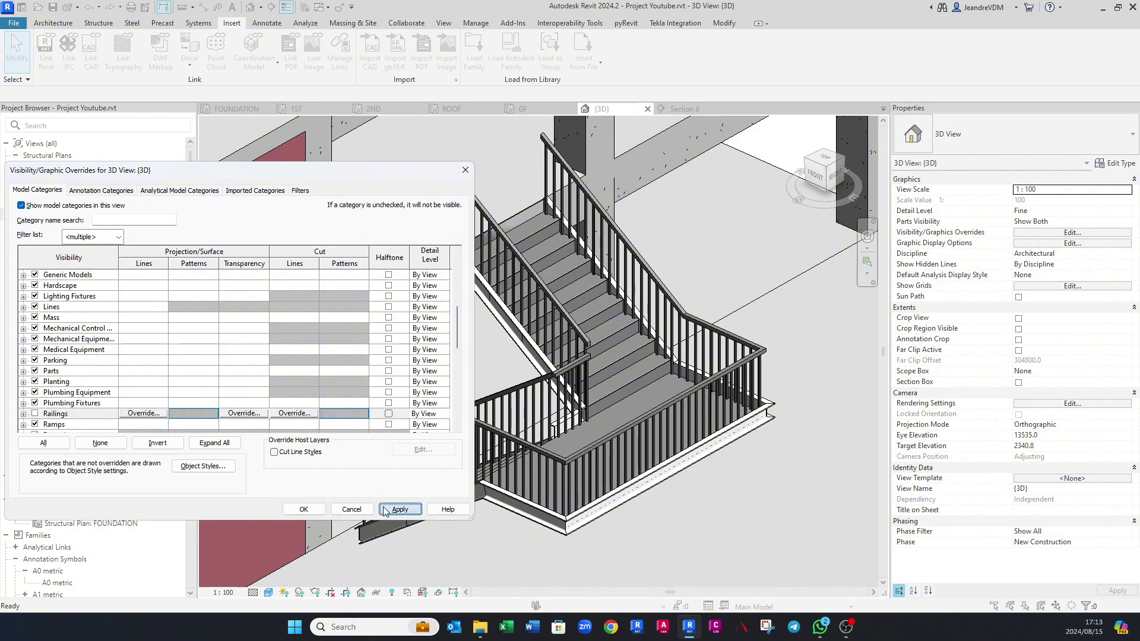
{"action": "left_click", "coordinate": [303, 509]}
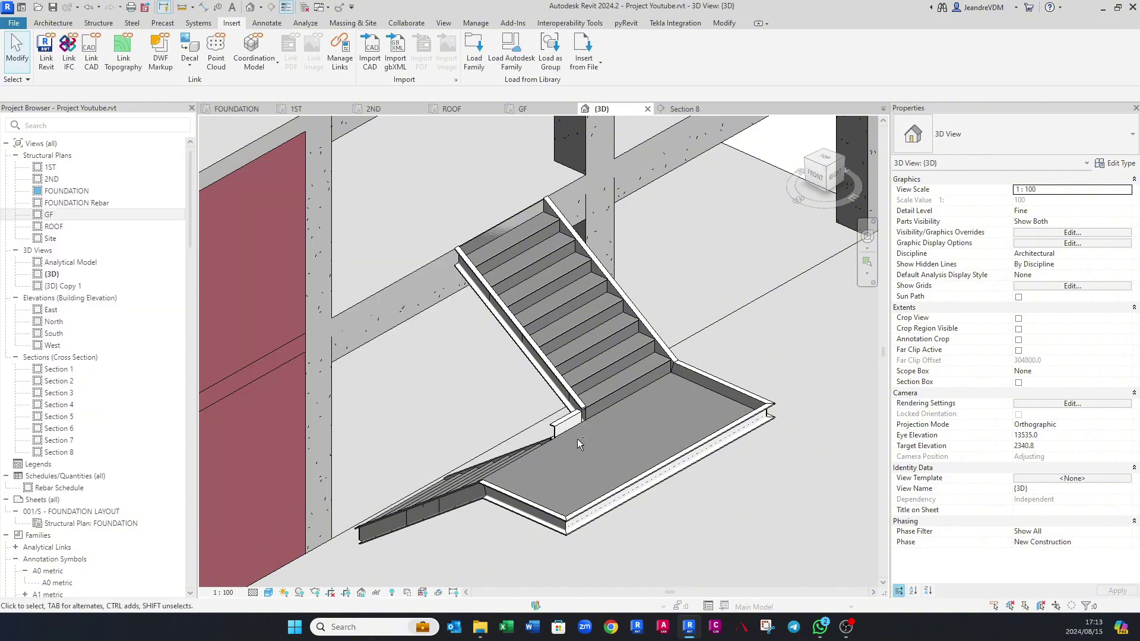
Step: Duplicate the Steel Staircase's 50 mm Tread 13 mm Riser (1) run type under the name Vastrap Plate
{"action": "middle_click_drag", "start_coordinate": [582, 451], "coordinate": [567, 356], "text": "shift"}
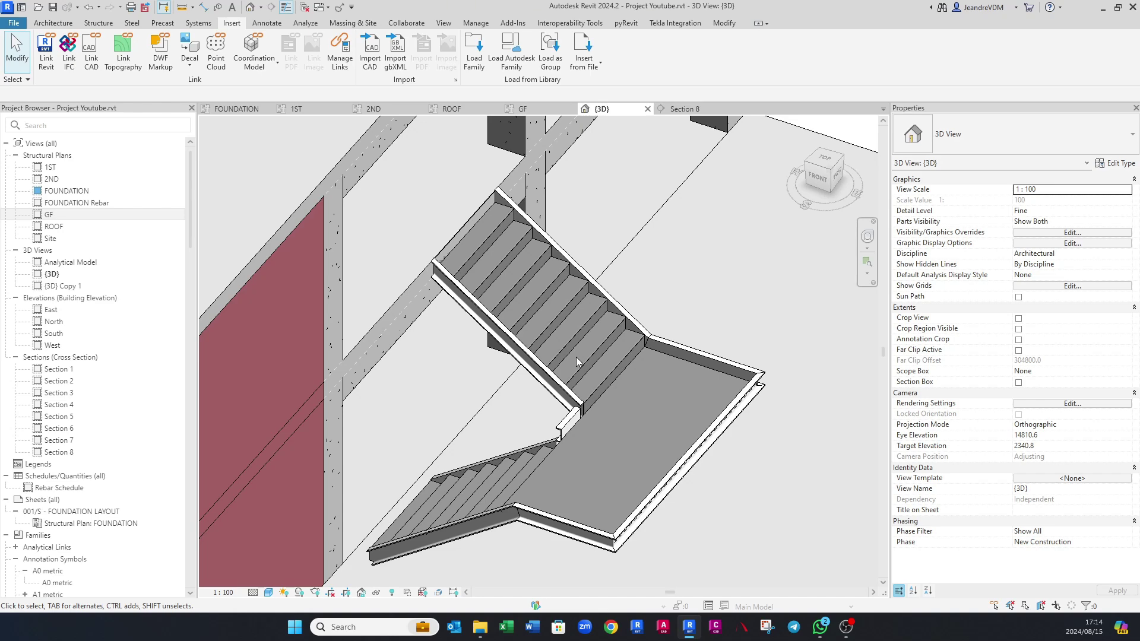
{"action": "middle_click_drag", "start_coordinate": [576, 357], "coordinate": [591, 375], "text": "shift"}
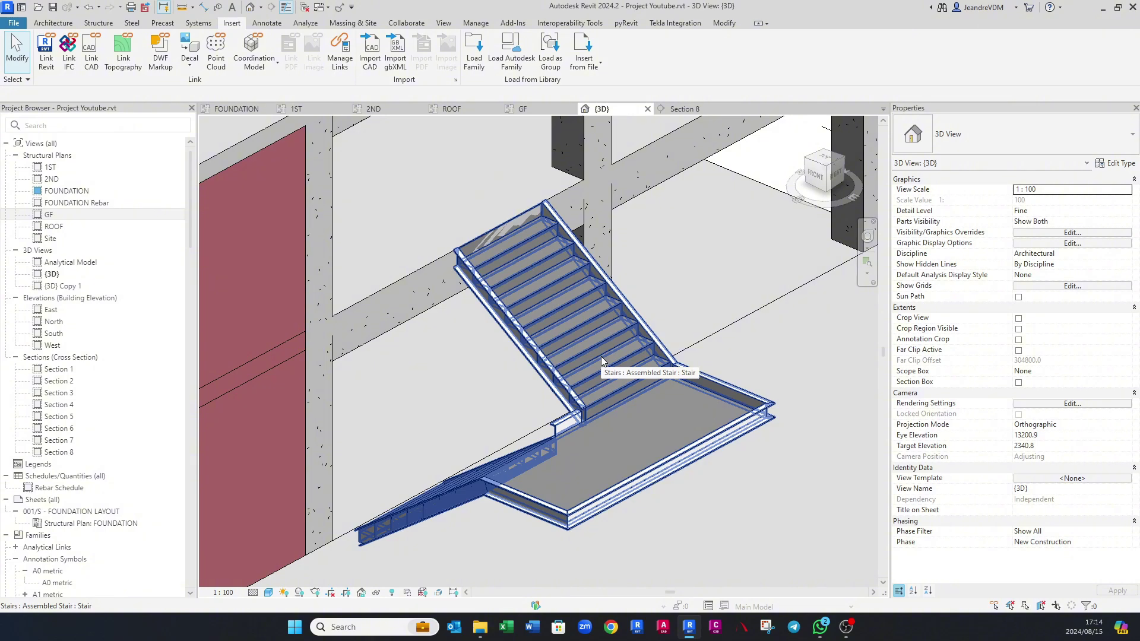
{"action": "scroll", "coordinate": [635, 408], "scroll_direction": "up", "scroll_amount": 3}
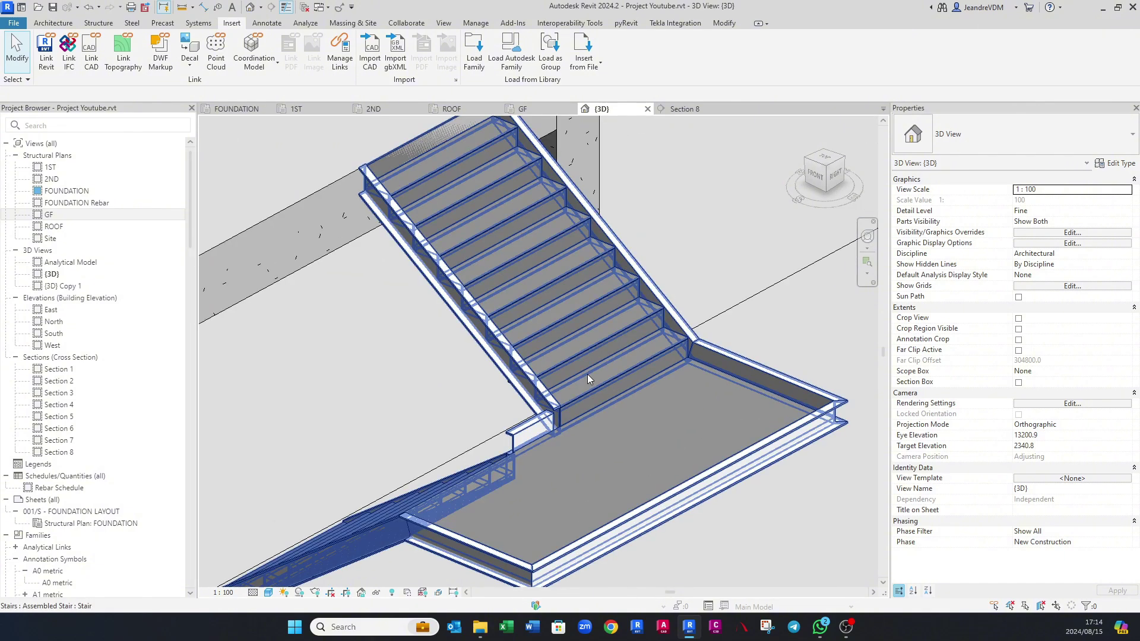
{"action": "scroll", "coordinate": [588, 378], "scroll_direction": "down", "scroll_amount": 4}
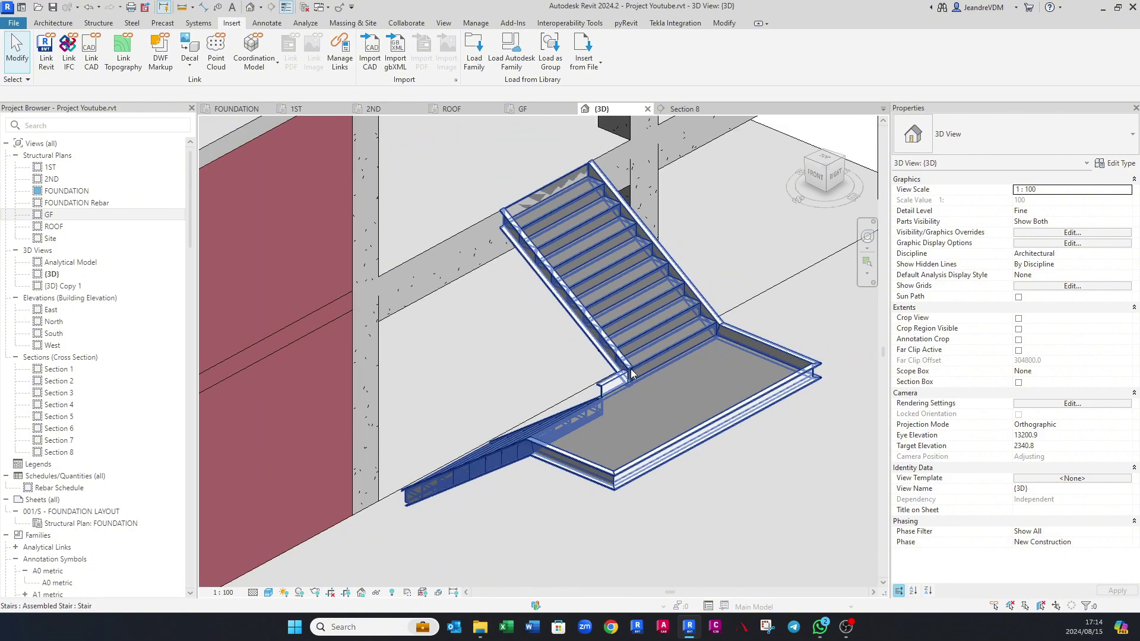
{"action": "middle_click_drag", "start_coordinate": [631, 373], "coordinate": [589, 351]}
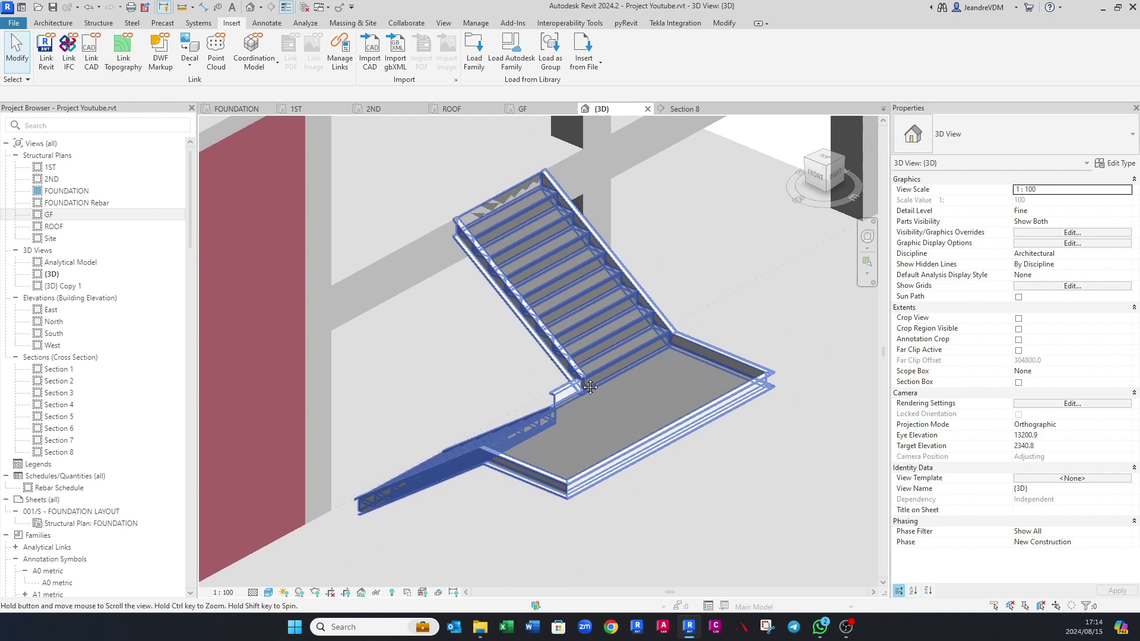
{"action": "left_click", "coordinate": [614, 362]}
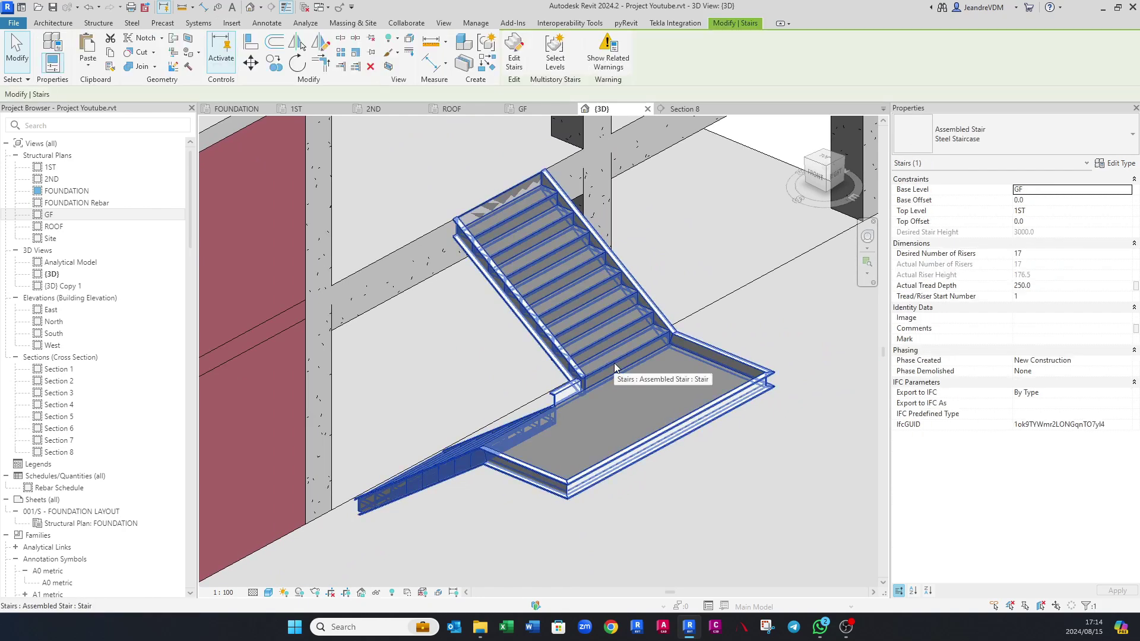
{"action": "left_click", "coordinate": [1117, 164]}
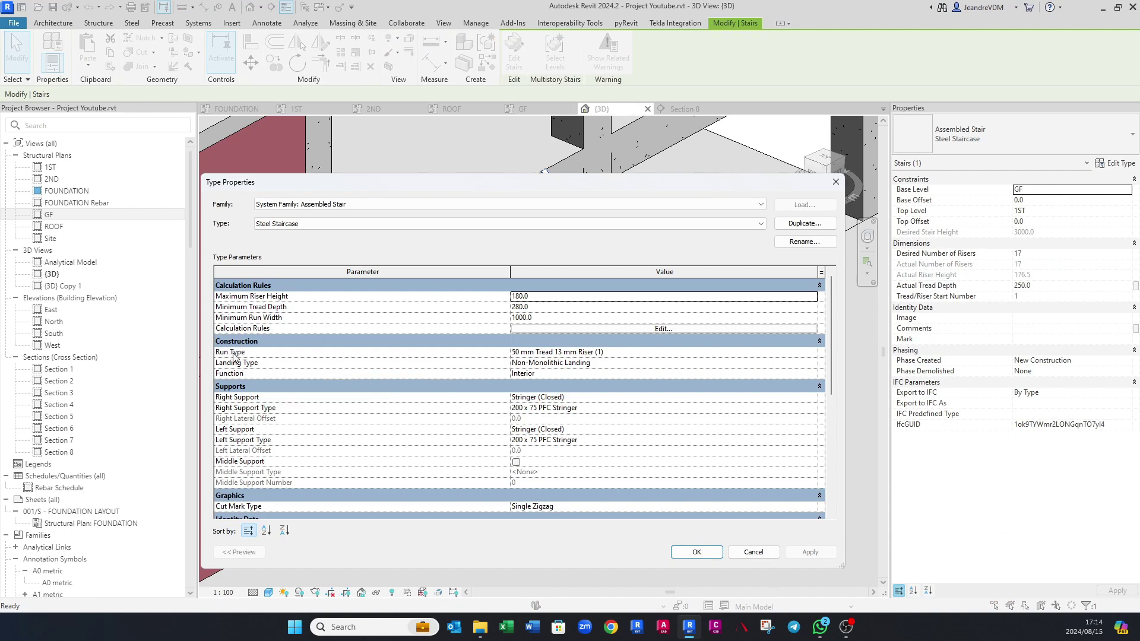
{"action": "left_click", "coordinate": [812, 354]}
{"action": "left_click", "coordinate": [813, 355]}
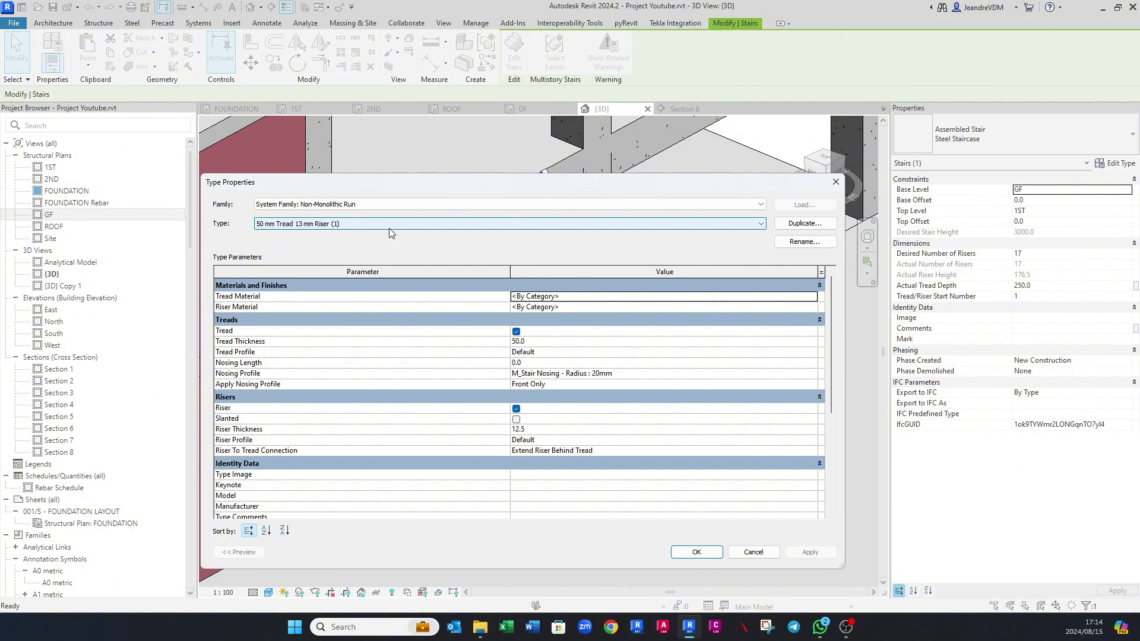
{"action": "left_click", "coordinate": [356, 225]}
{"action": "left_click", "coordinate": [354, 227]}
{"action": "left_click", "coordinate": [792, 229]}
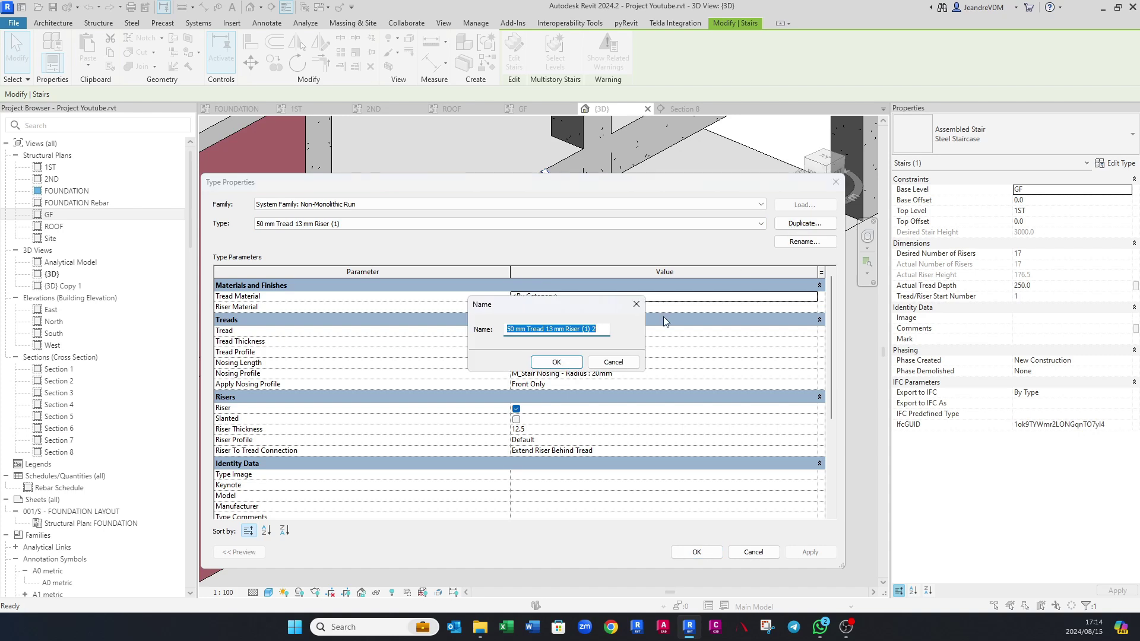
{"action": "type", "text": "Vastrap Plate"}
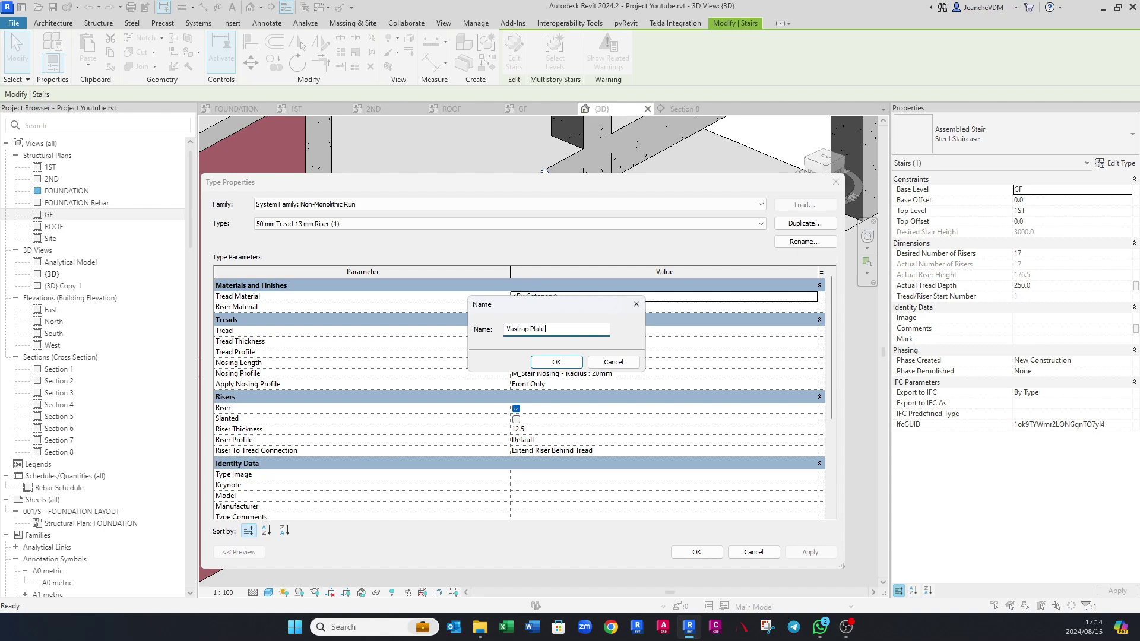
{"action": "left_click", "coordinate": [538, 363]}
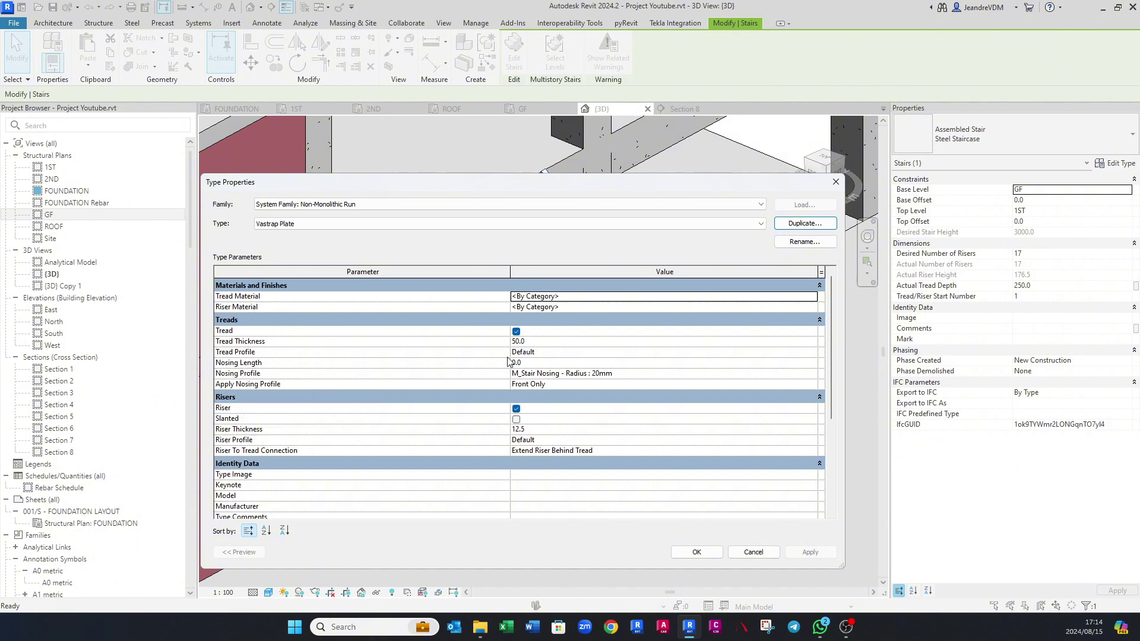
Step: Check the tread profiles available for the Vastrap Plate type and apply it as the staircase's run type
{"action": "left_click", "coordinate": [813, 353]}
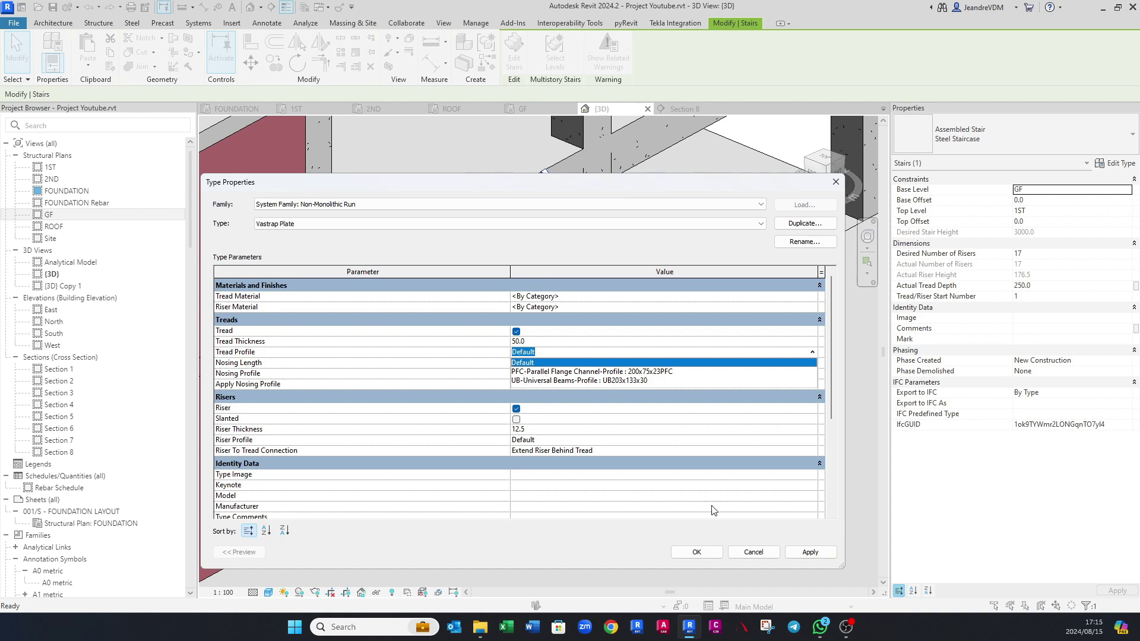
{"action": "left_click", "coordinate": [589, 335]}
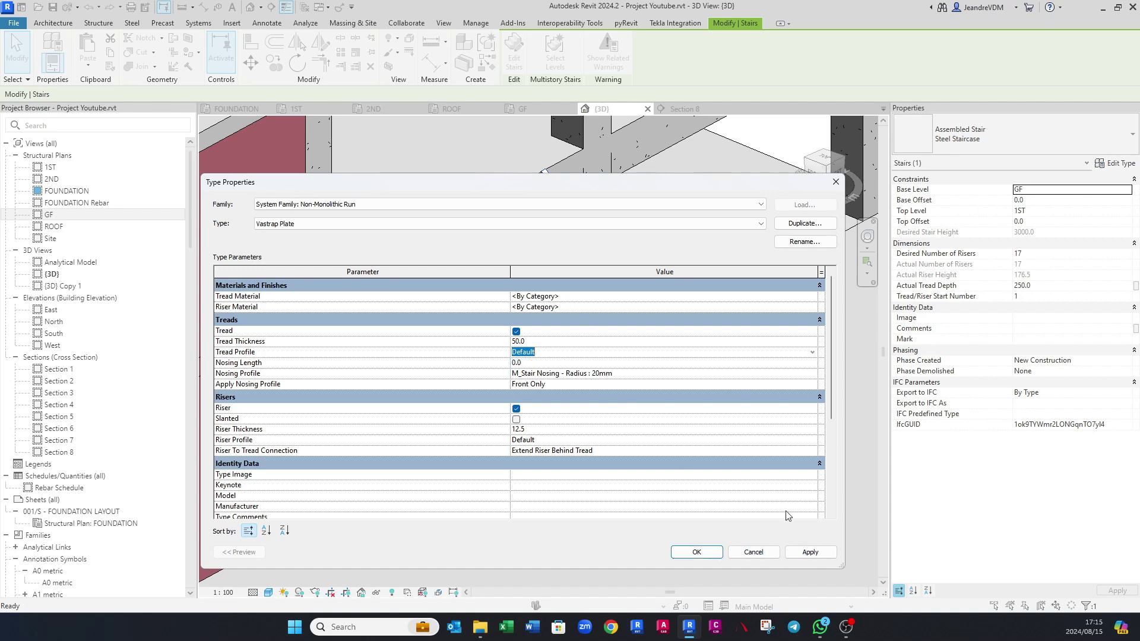
{"action": "left_click", "coordinate": [701, 553]}
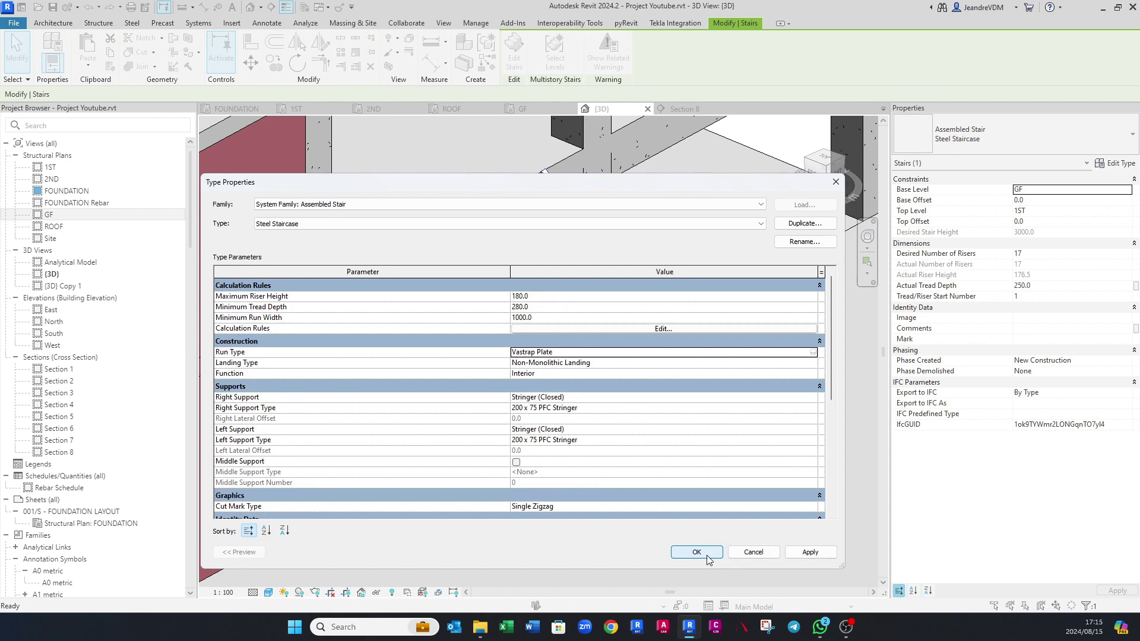
{"action": "left_click", "coordinate": [699, 553]}
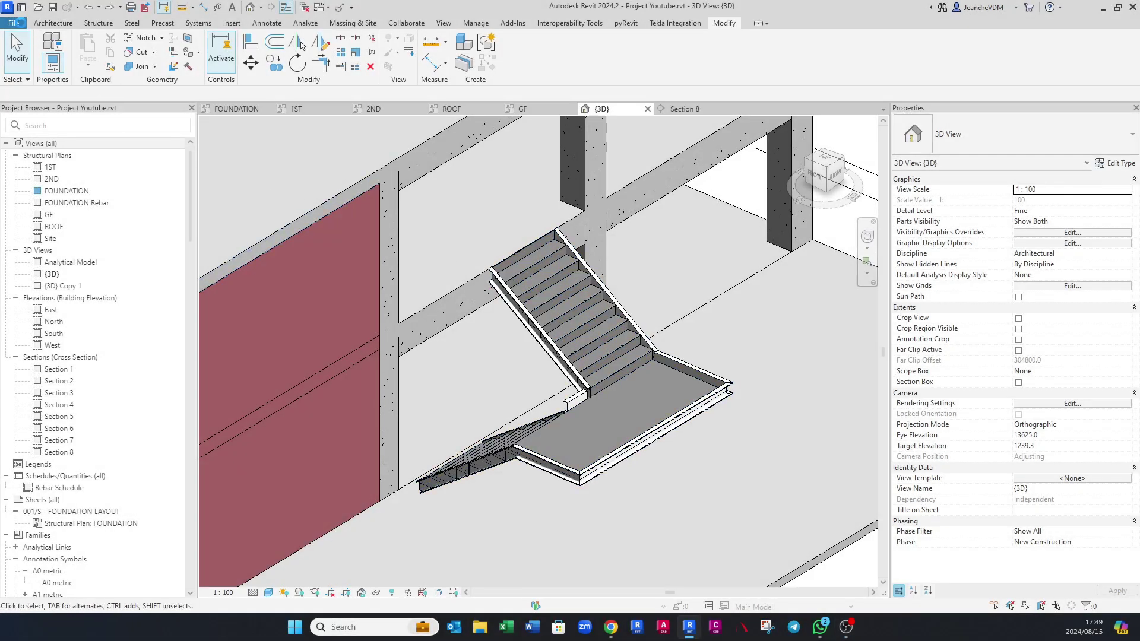
Step: Create a new family from the Metric Profile.rft template
{"action": "left_click", "coordinate": [18, 23]}
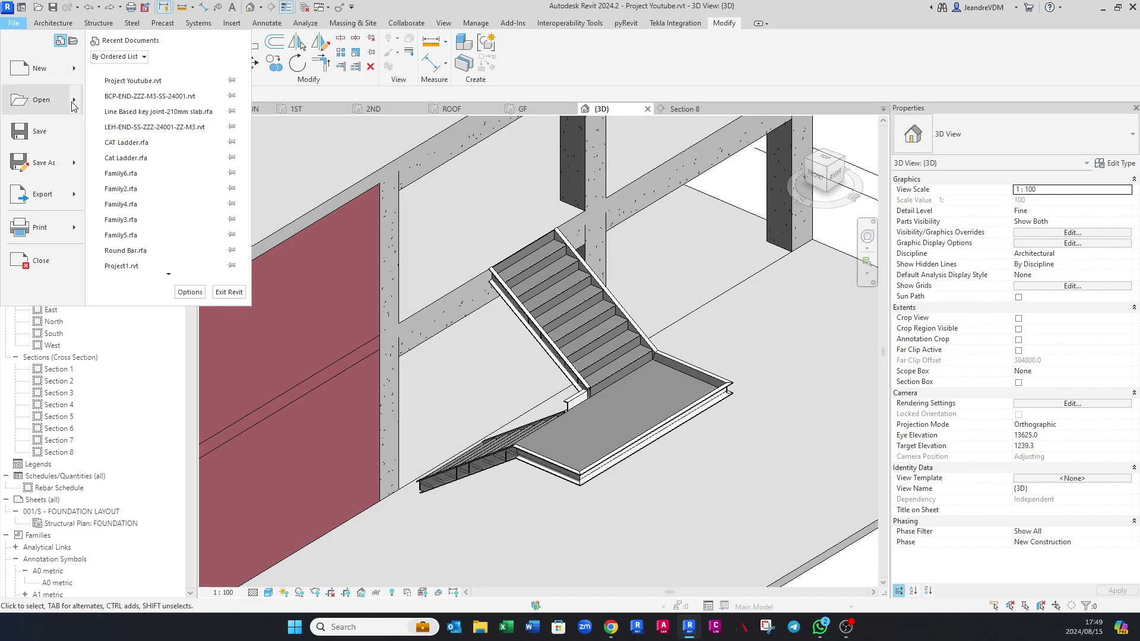
{"action": "mouse_move", "coordinate": [76, 79]}
{"action": "left_click", "coordinate": [130, 102]}
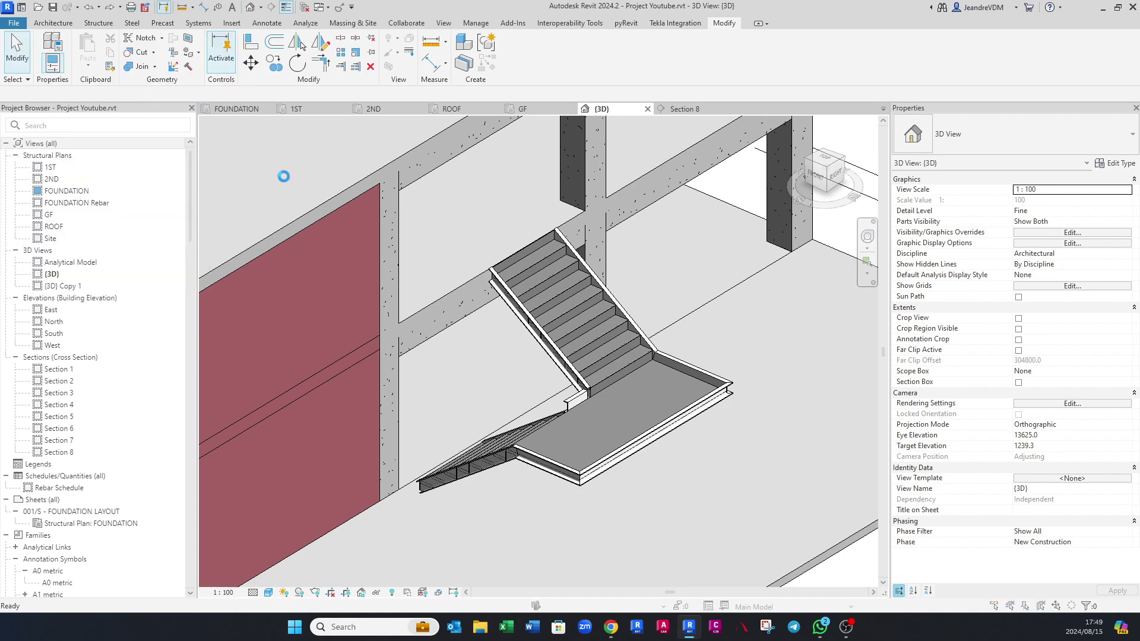
{"action": "scroll", "coordinate": [511, 346], "scroll_direction": "down", "scroll_amount": 8}
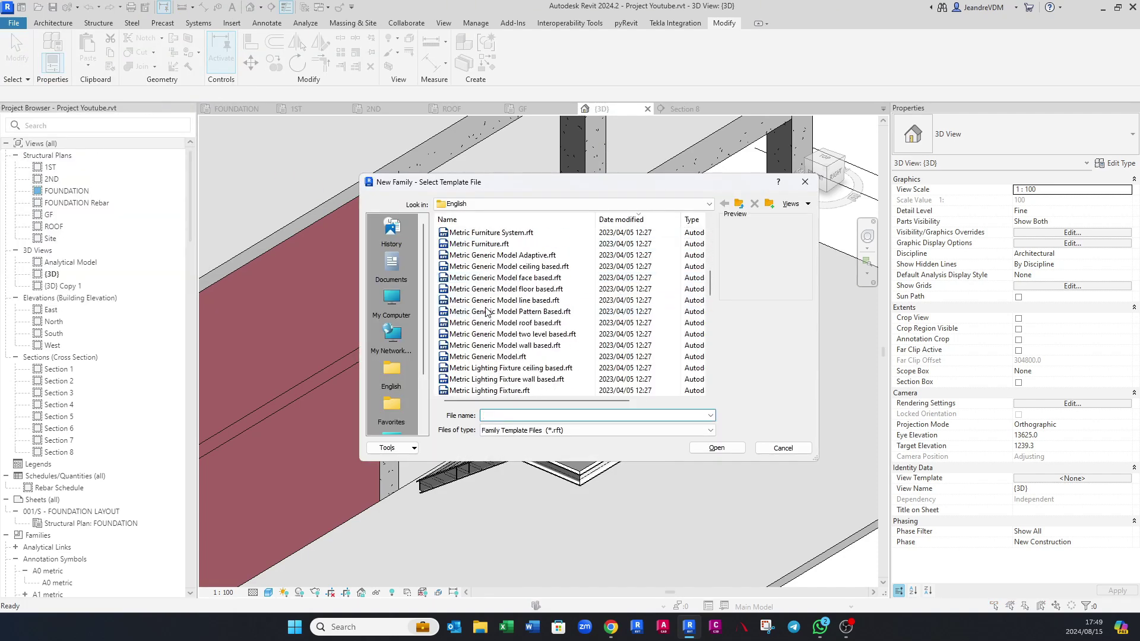
{"action": "scroll", "coordinate": [511, 347], "scroll_direction": "down", "scroll_amount": 3}
{"action": "left_click", "coordinate": [475, 378]}
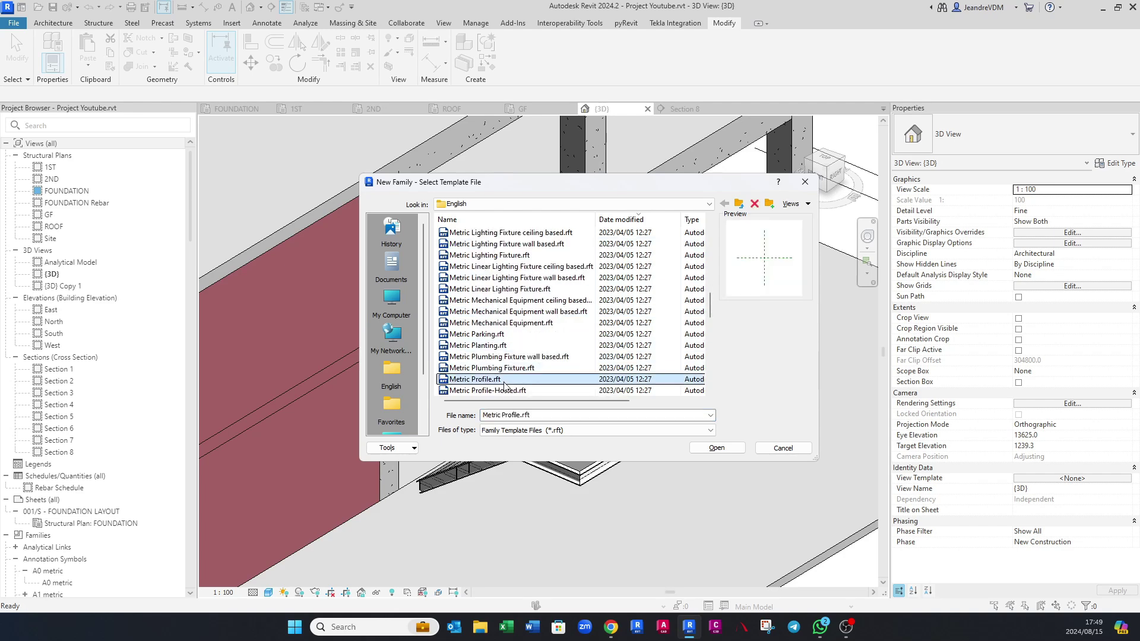
{"action": "left_click", "coordinate": [729, 446]}
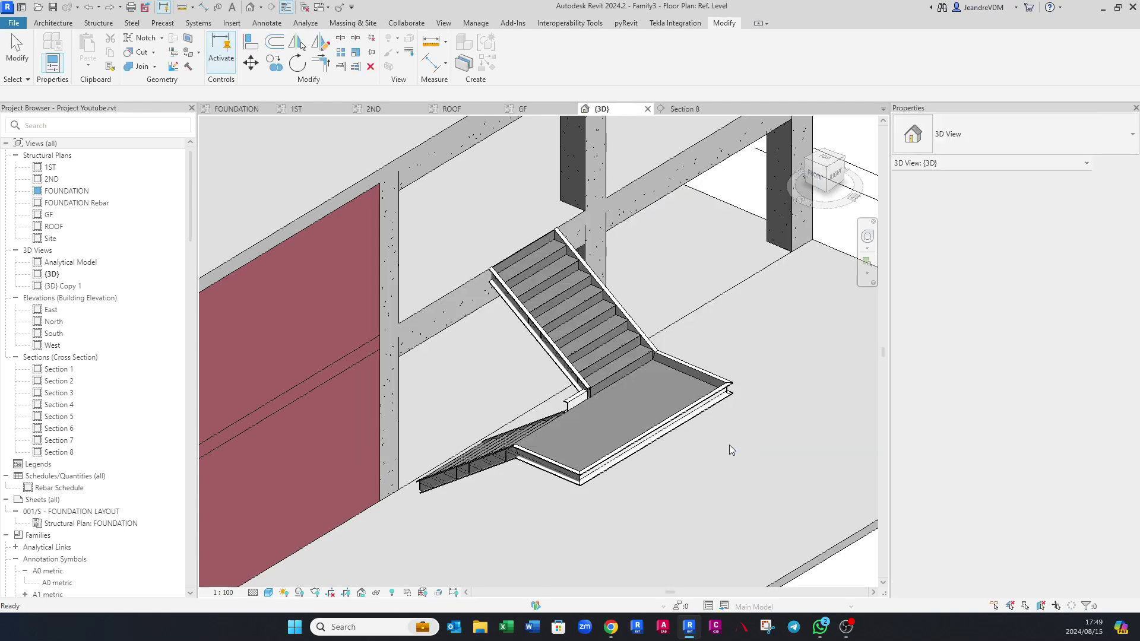
Step: Import Vastrap Plate.dwg in millimetres with Manual - Center positioning and place it near the reference plane intersection
{"action": "scroll", "coordinate": [600, 364], "scroll_direction": "up", "scroll_amount": 3}
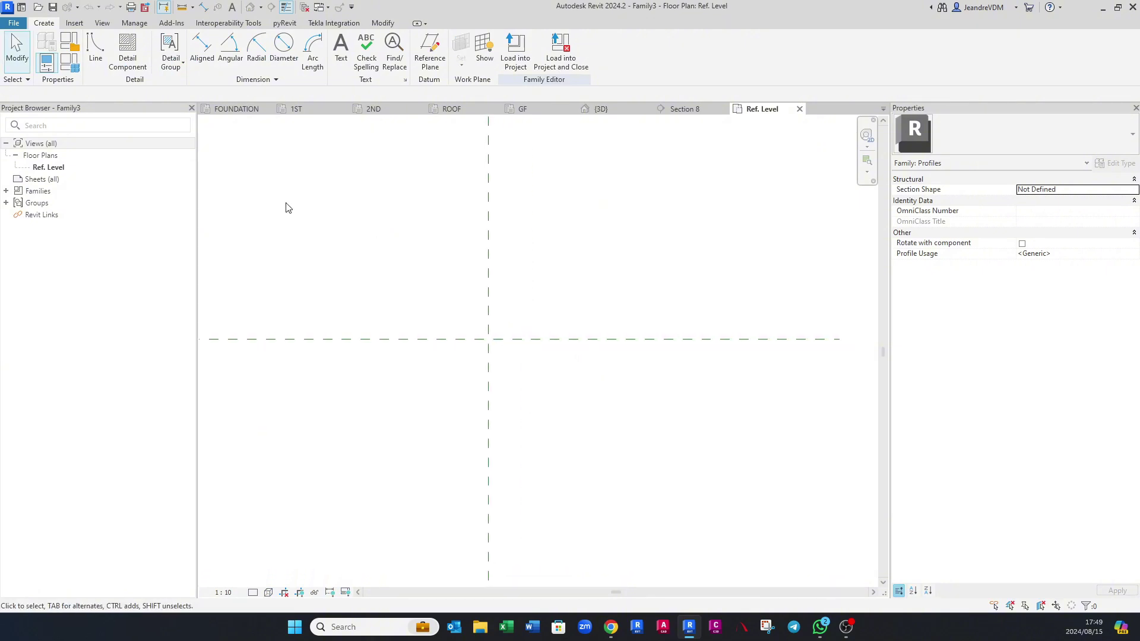
{"action": "left_click", "coordinate": [75, 23]}
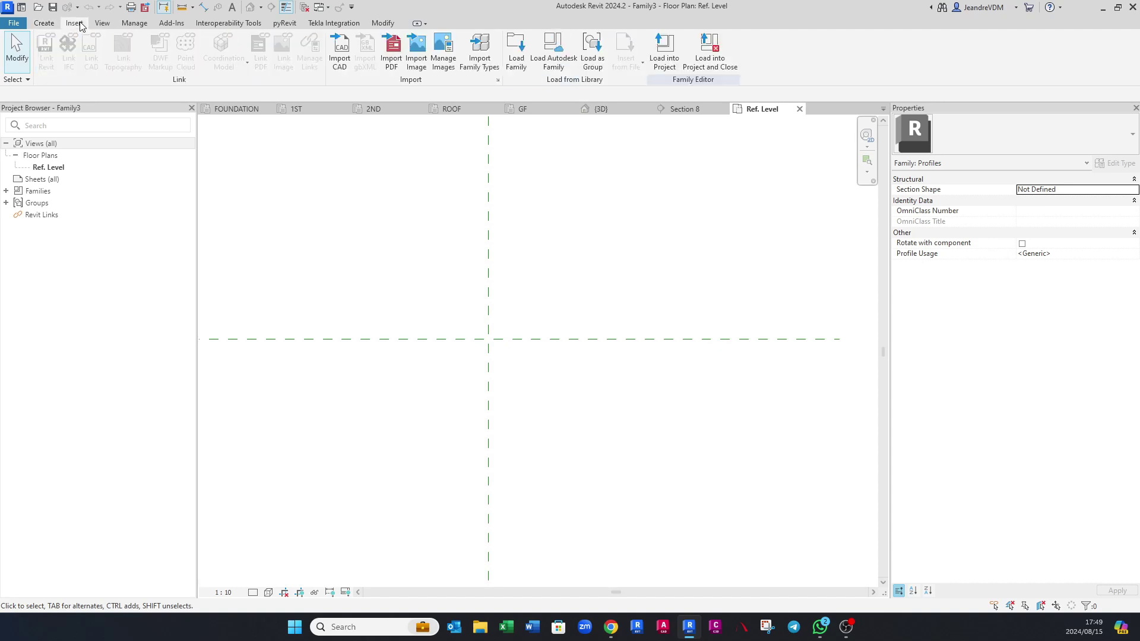
{"action": "left_click", "coordinate": [340, 53]}
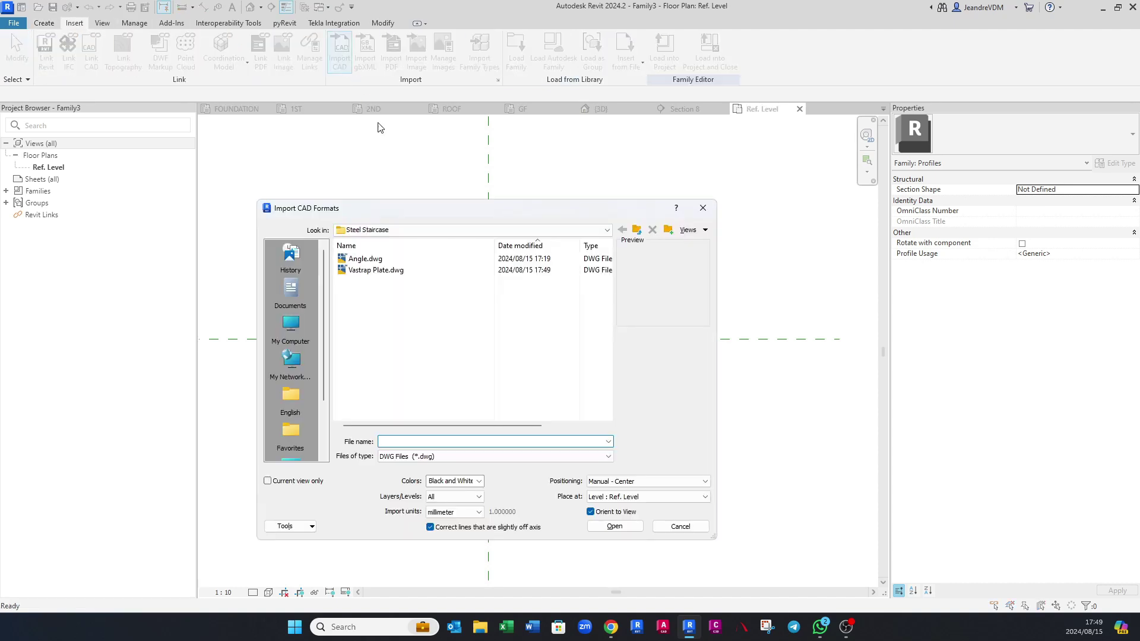
{"action": "left_click", "coordinate": [400, 270]}
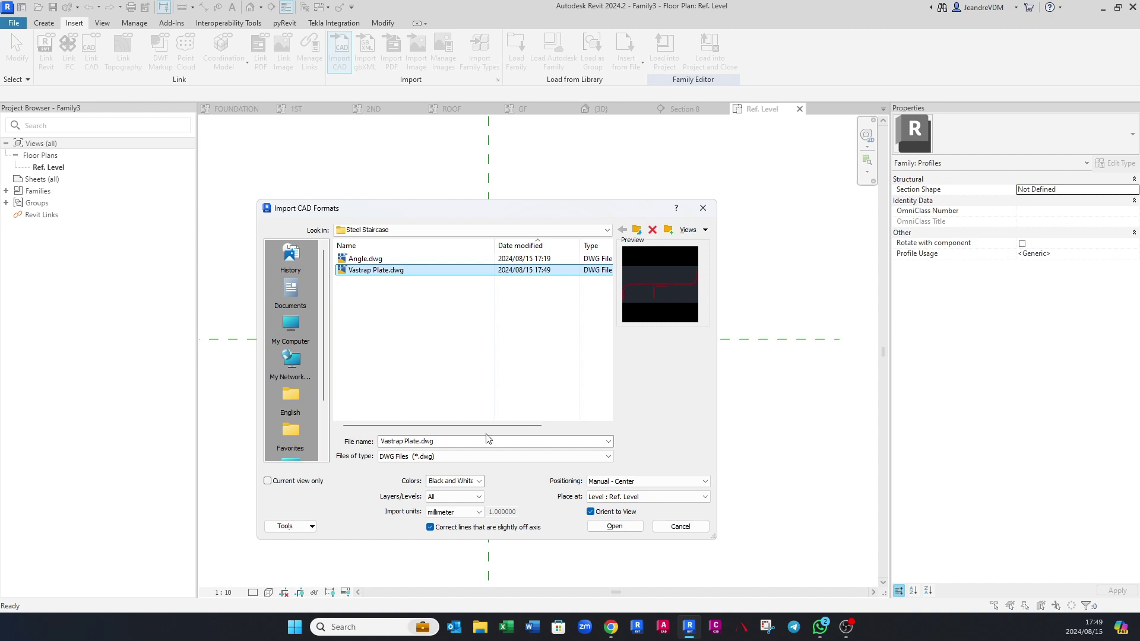
{"action": "left_click", "coordinate": [614, 528]}
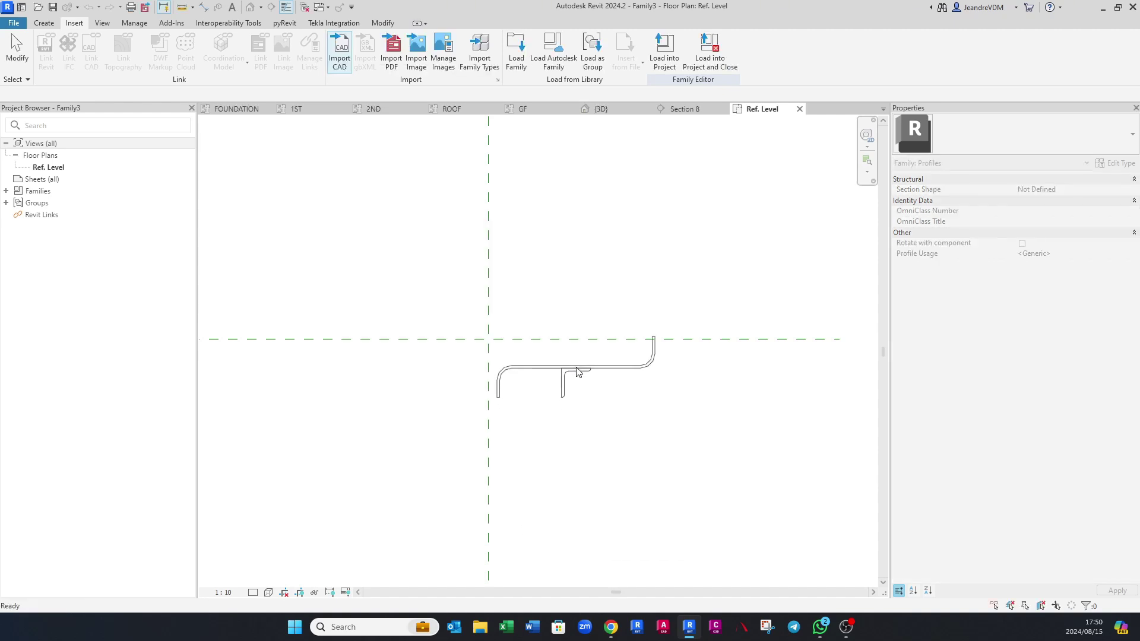
{"action": "left_click", "coordinate": [599, 378]}
Step: Align the downturned end of the imported plate drawing to the Center (Left/Right) reference plane
{"action": "key", "text": "a"}
{"action": "key", "text": "l"}
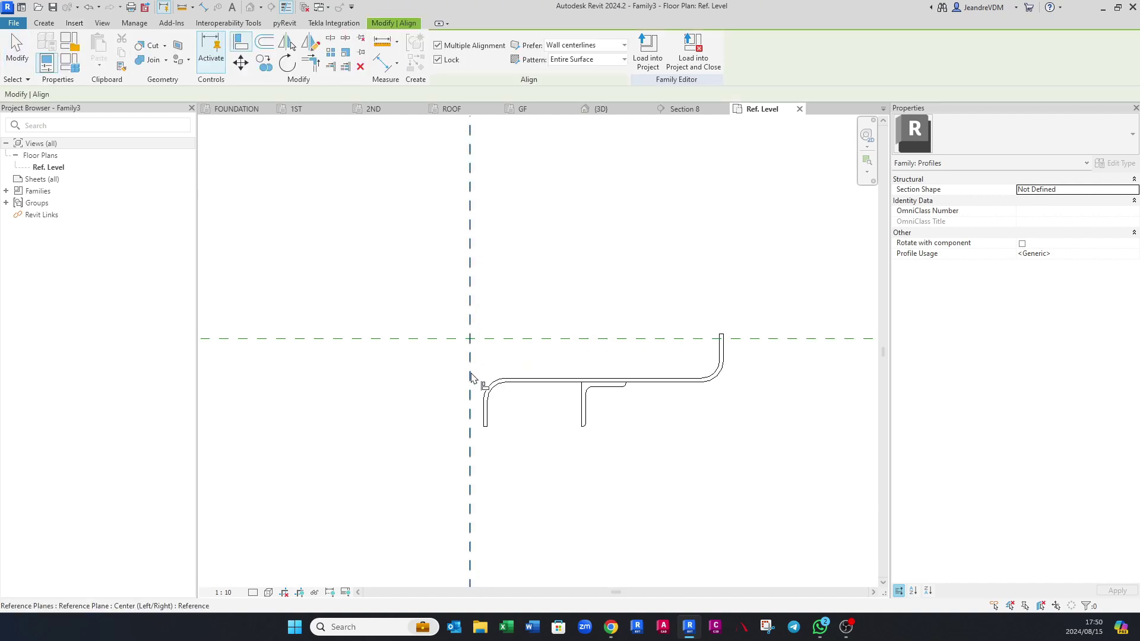
{"action": "left_click", "coordinate": [469, 377]}
{"action": "left_click", "coordinate": [484, 421]}
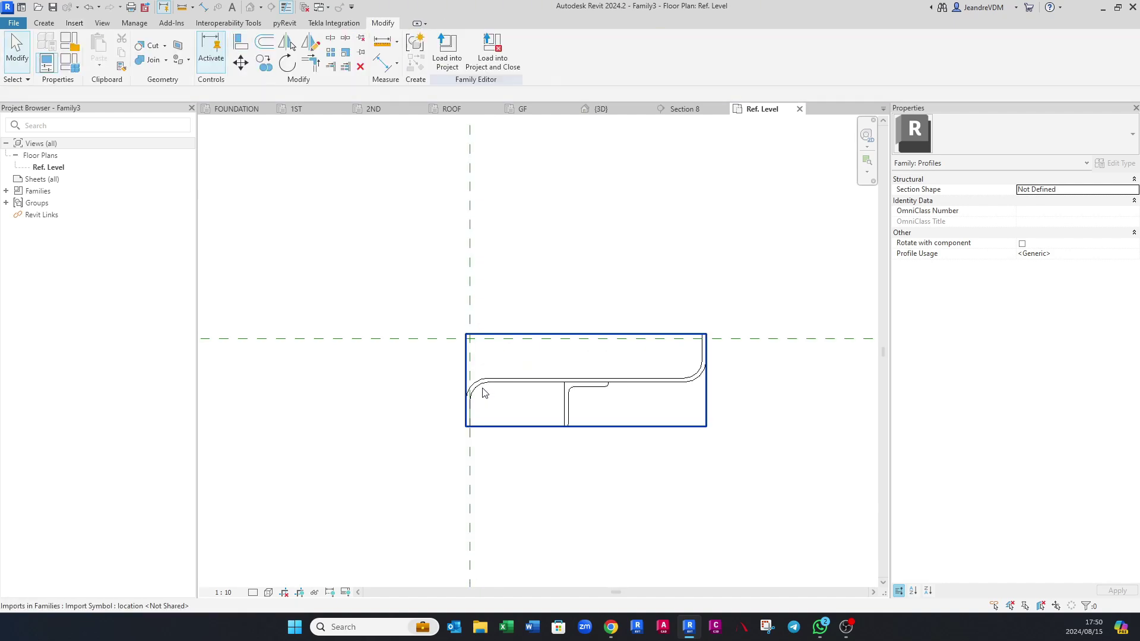
Step: Align the outer face of the imported plate's downturned leg to the Center (Left/Right) reference plane
{"action": "scroll", "coordinate": [482, 390], "scroll_direction": "up", "scroll_amount": 3}
{"action": "left_click", "coordinate": [464, 403]}
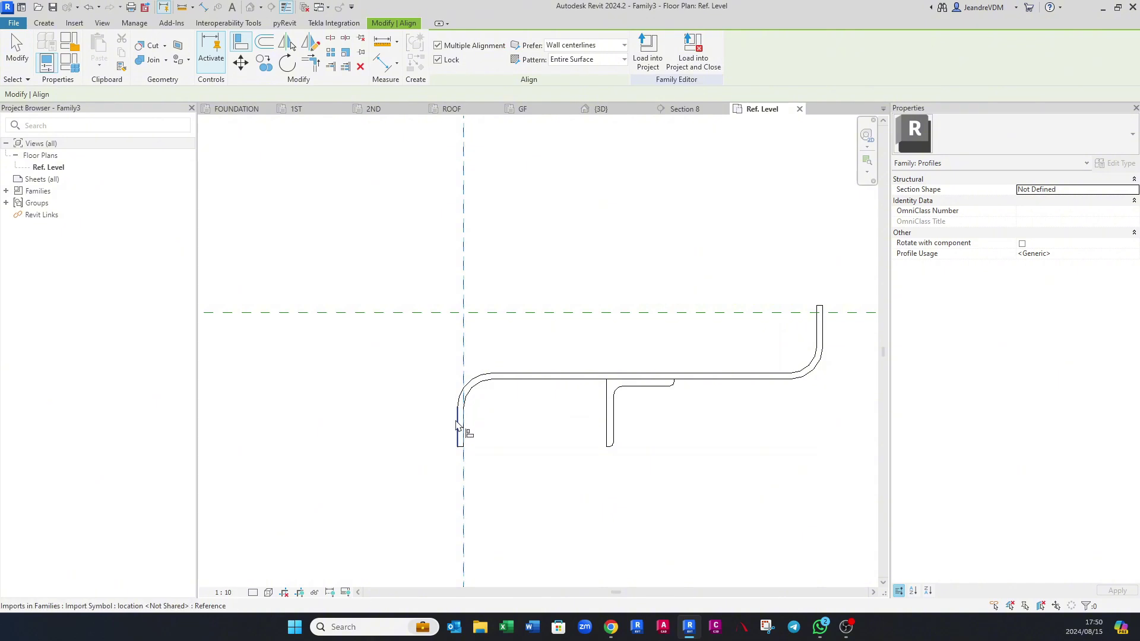
{"action": "left_click", "coordinate": [459, 432]}
{"action": "left_click", "coordinate": [923, 597]}
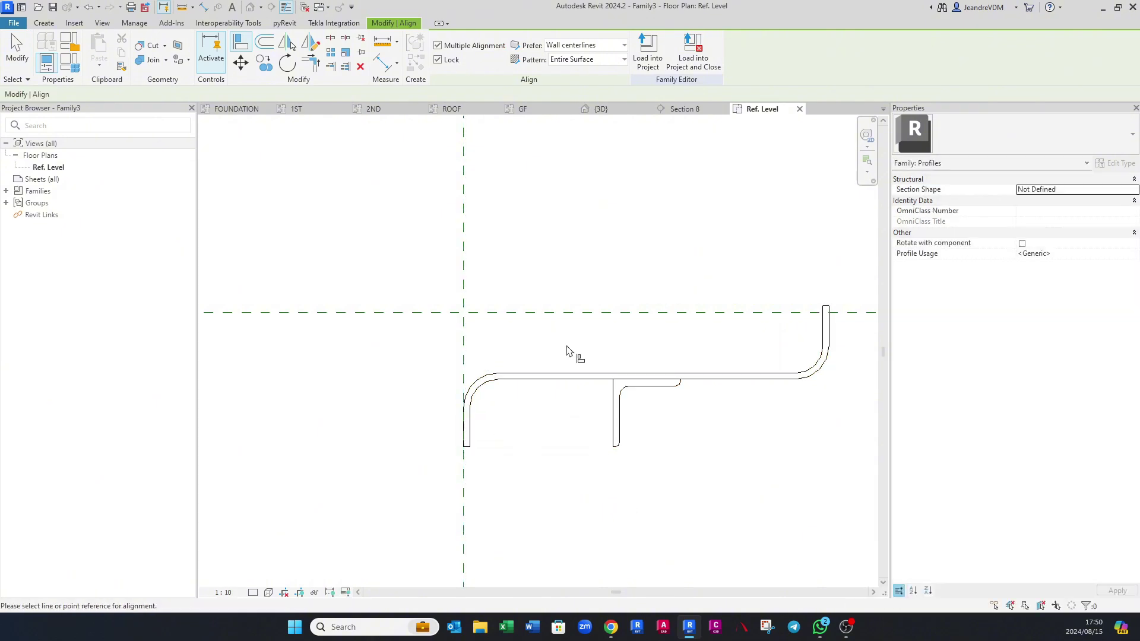
Step: Align the top surface of the imported plate drawing to the horizontal reference plane
{"action": "left_click", "coordinate": [554, 312]}
{"action": "left_click", "coordinate": [553, 374]}
{"action": "scroll", "coordinate": [550, 395], "scroll_direction": "down", "scroll_amount": 3}
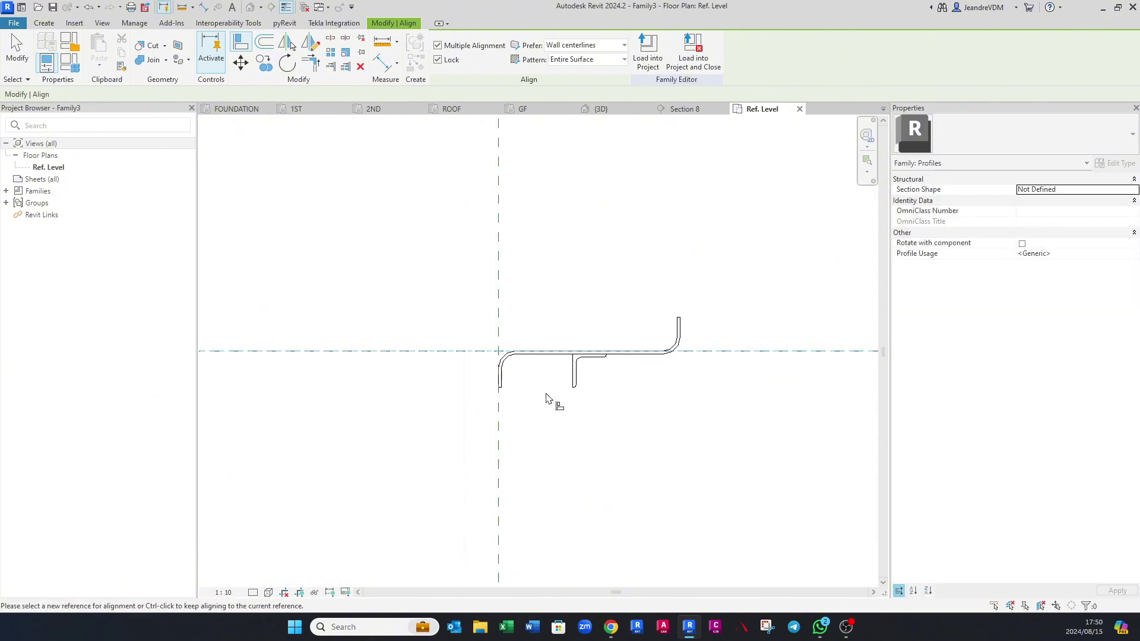
{"action": "key", "text": "Escape"}
Step: Trace the complete outline of the imported tread plate as profile lines by picking its chained edges
{"action": "scroll", "coordinate": [547, 391], "scroll_direction": "up", "scroll_amount": 2}
{"action": "middle_click_drag", "start_coordinate": [545, 385], "coordinate": [486, 415]}
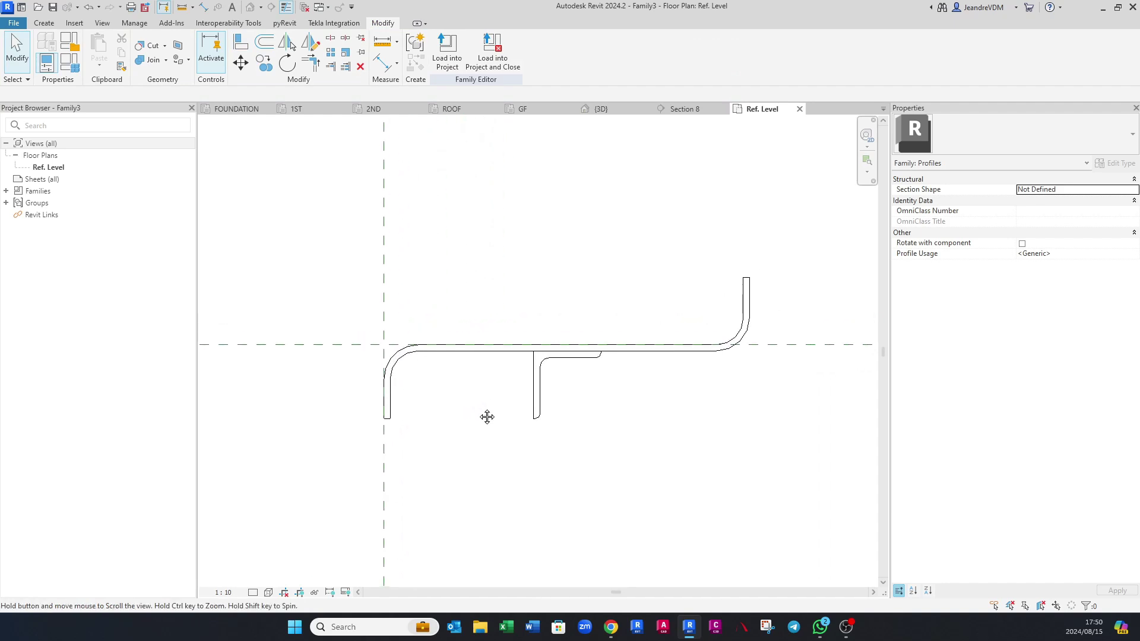
{"action": "left_click", "coordinate": [44, 24]}
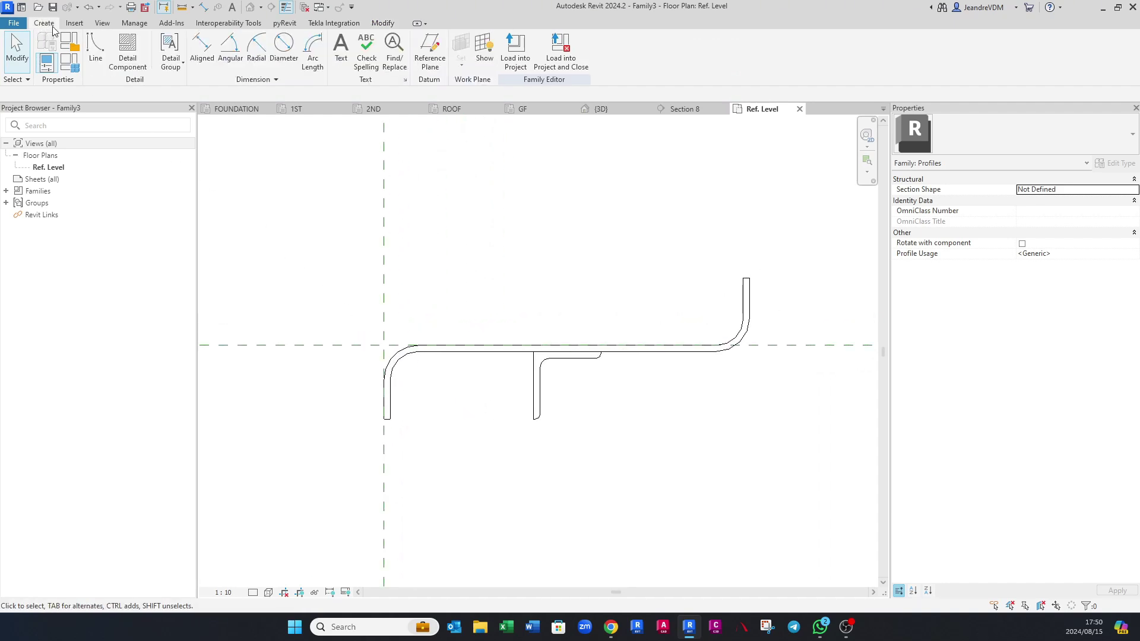
{"action": "left_click", "coordinate": [96, 53]}
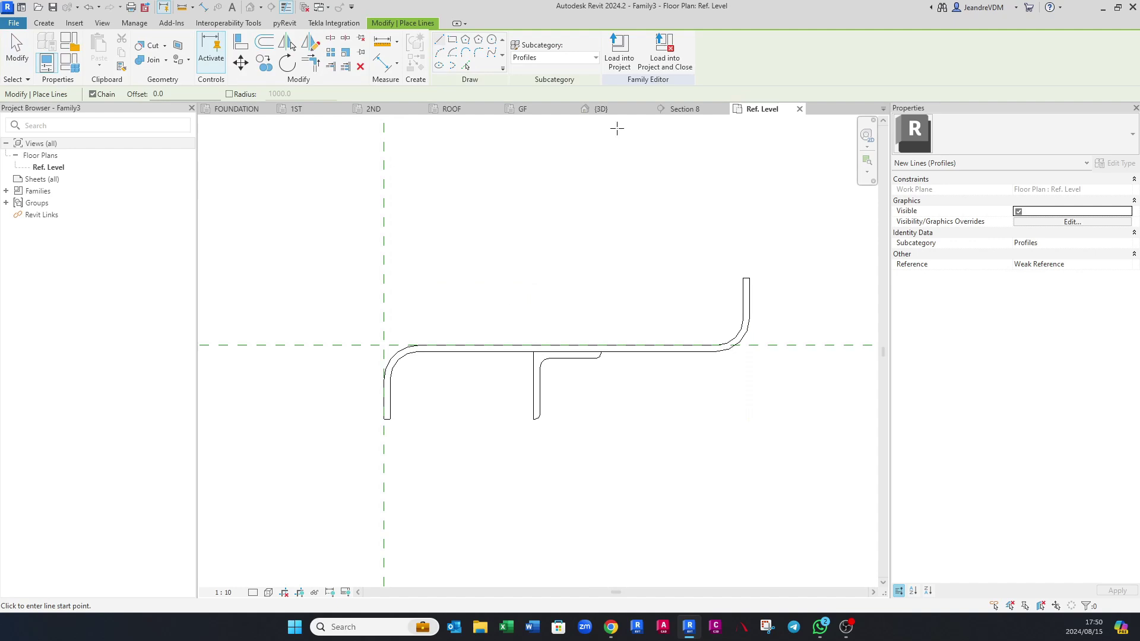
{"action": "left_click", "coordinate": [466, 66]}
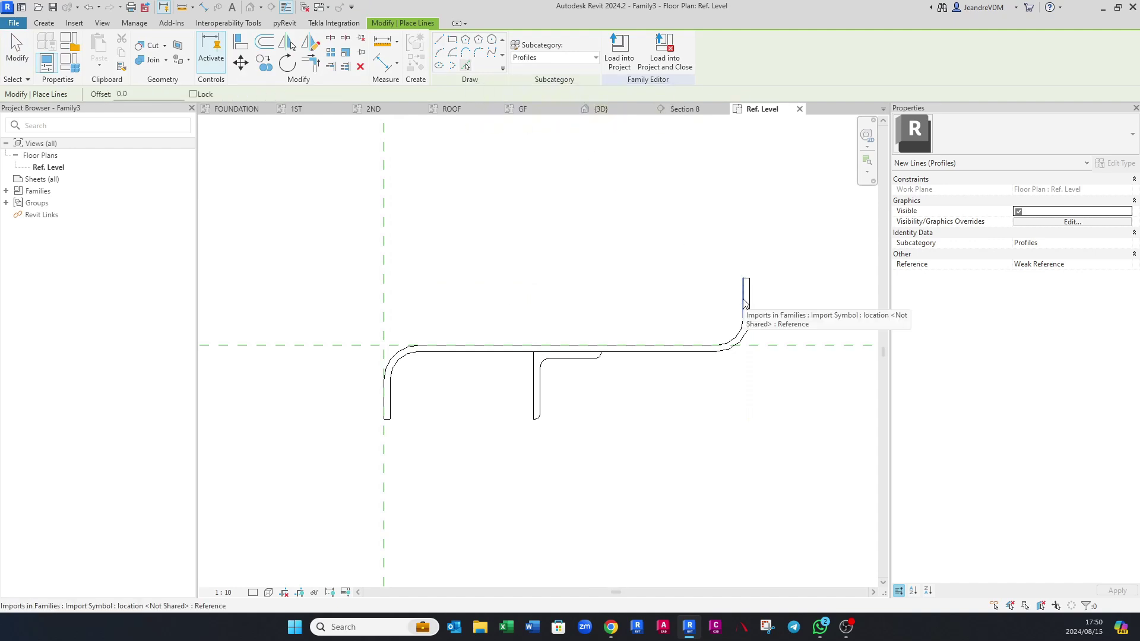
{"action": "key", "text": "Tab"}
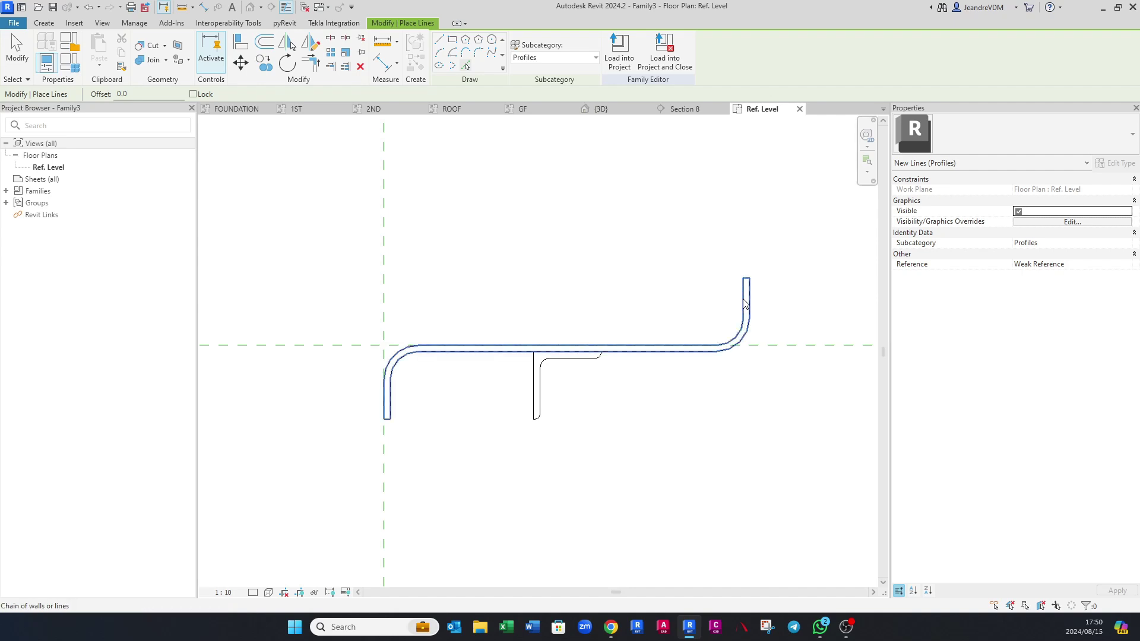
{"action": "left_click", "coordinate": [746, 304]}
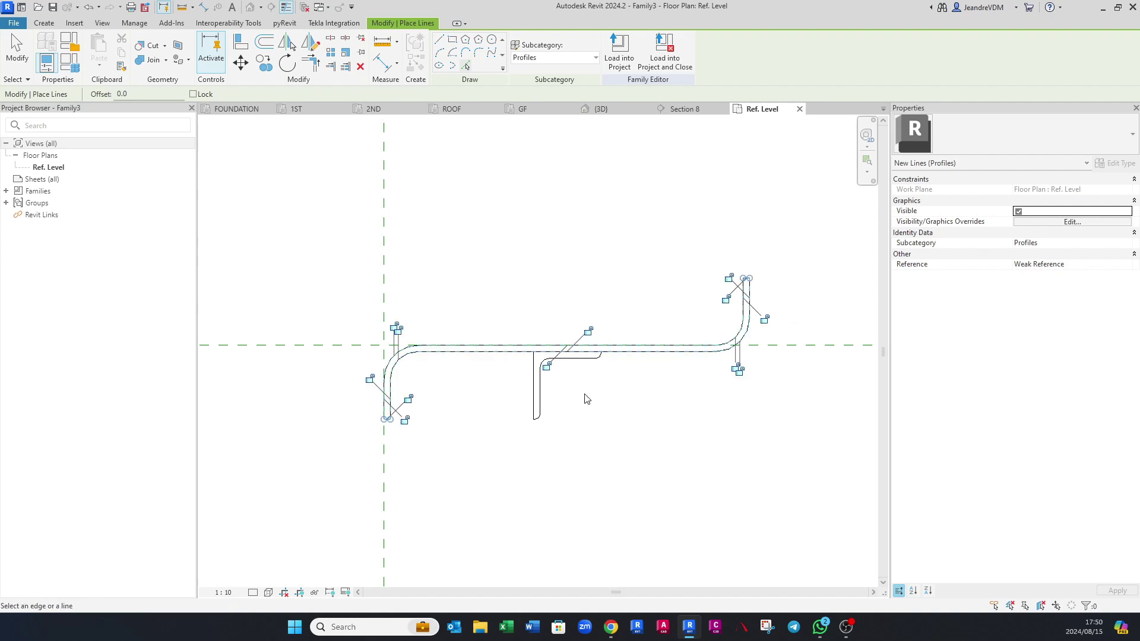
Step: Trace the chained outline of the supporting angle beneath the plate as profile lines
{"action": "scroll", "coordinate": [569, 387], "scroll_direction": "up", "scroll_amount": 2}
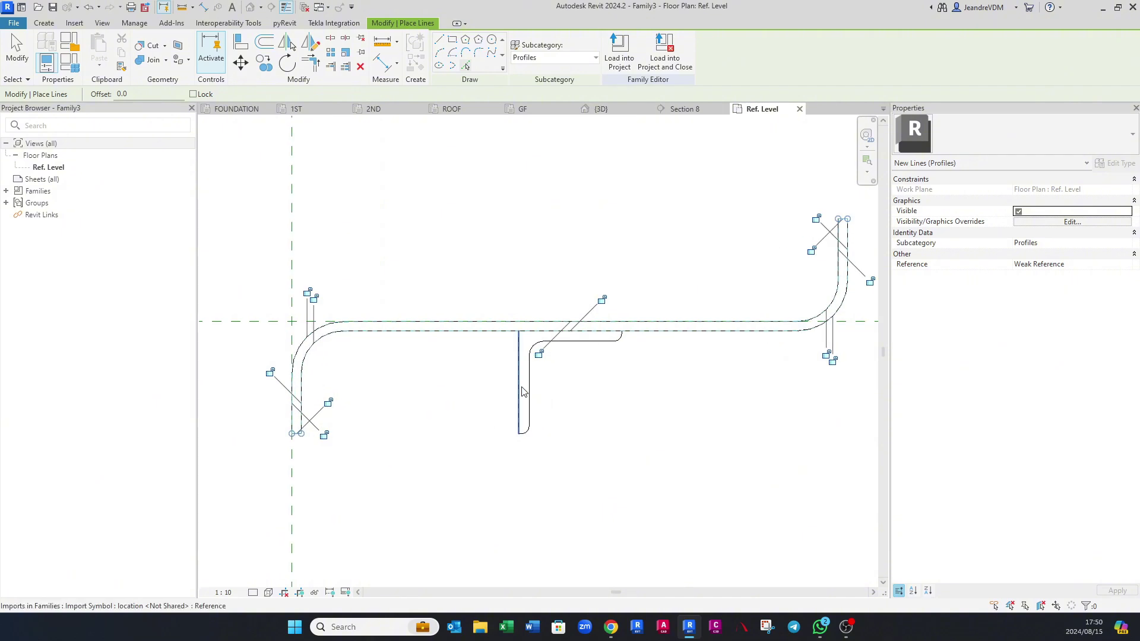
{"action": "key", "text": "Tab"}
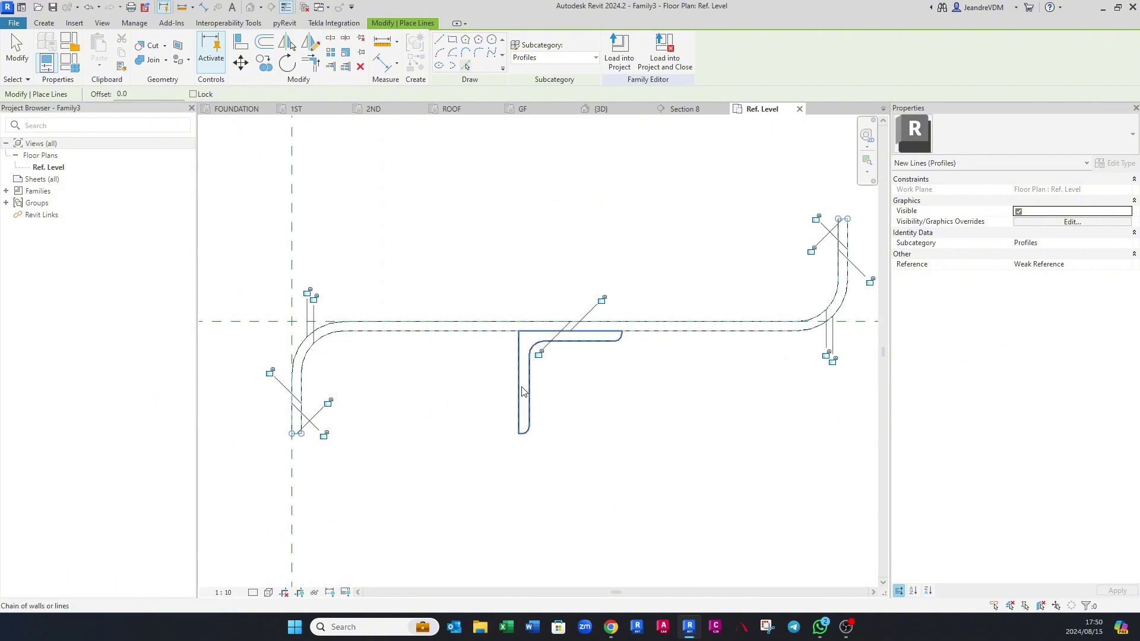
{"action": "left_click", "coordinate": [522, 392]}
{"action": "key", "text": "Escape"}
Step: Delete the angle's top edge line and shorten the plate's underside line so it starts at the end of the angle's horizontal leg
{"action": "left_click", "coordinate": [566, 331]}
{"action": "scroll", "coordinate": [565, 331], "scroll_direction": "up", "scroll_amount": 2}
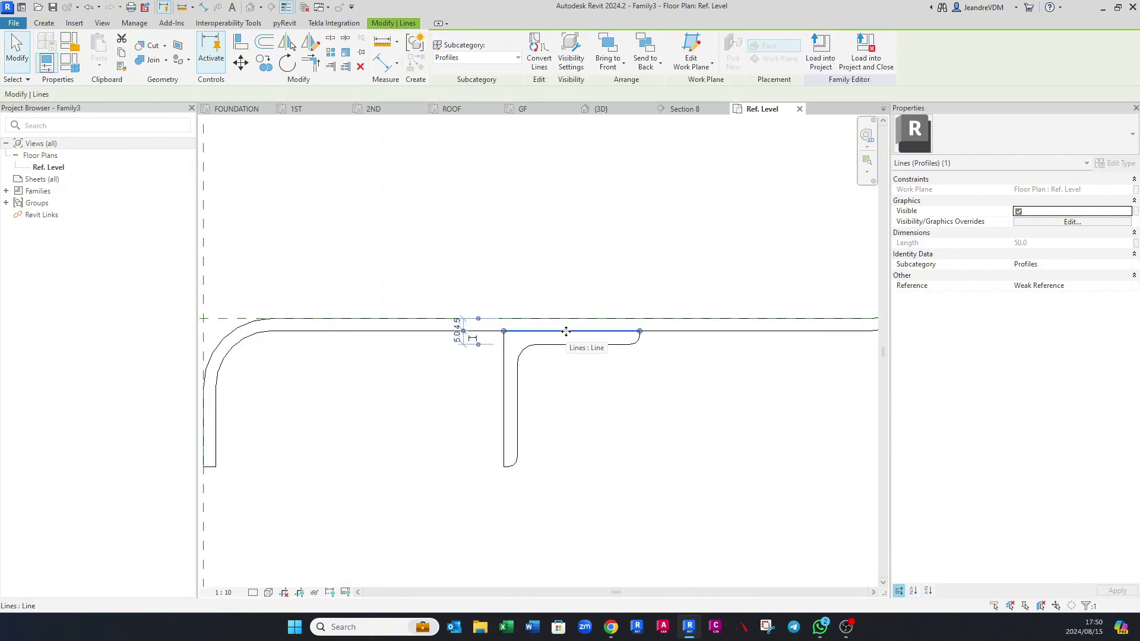
{"action": "key", "text": "Delete"}
{"action": "left_click", "coordinate": [567, 331]}
{"action": "left_click_drag", "start_coordinate": [272, 331], "coordinate": [640, 331]}
{"action": "left_click", "coordinate": [926, 599]}
{"action": "key", "text": "Escape"}
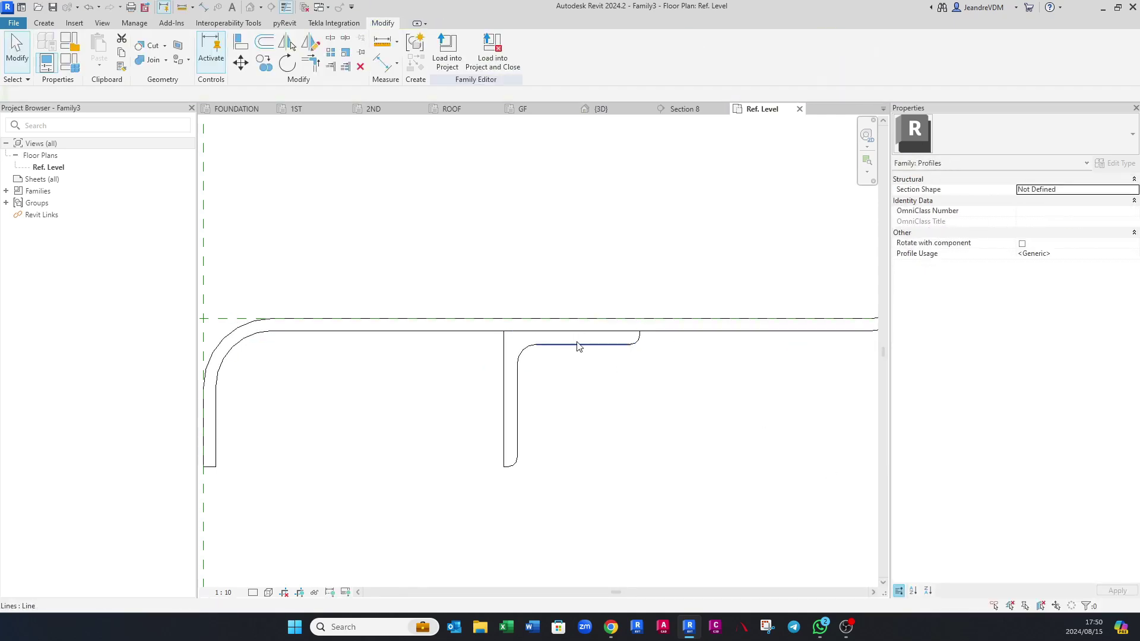
Step: Delete the imported Vastrap Plate.dwg and draw a line from the top of the angle's vertical leg to the plate's inner bend
{"action": "left_click", "coordinate": [542, 337]}
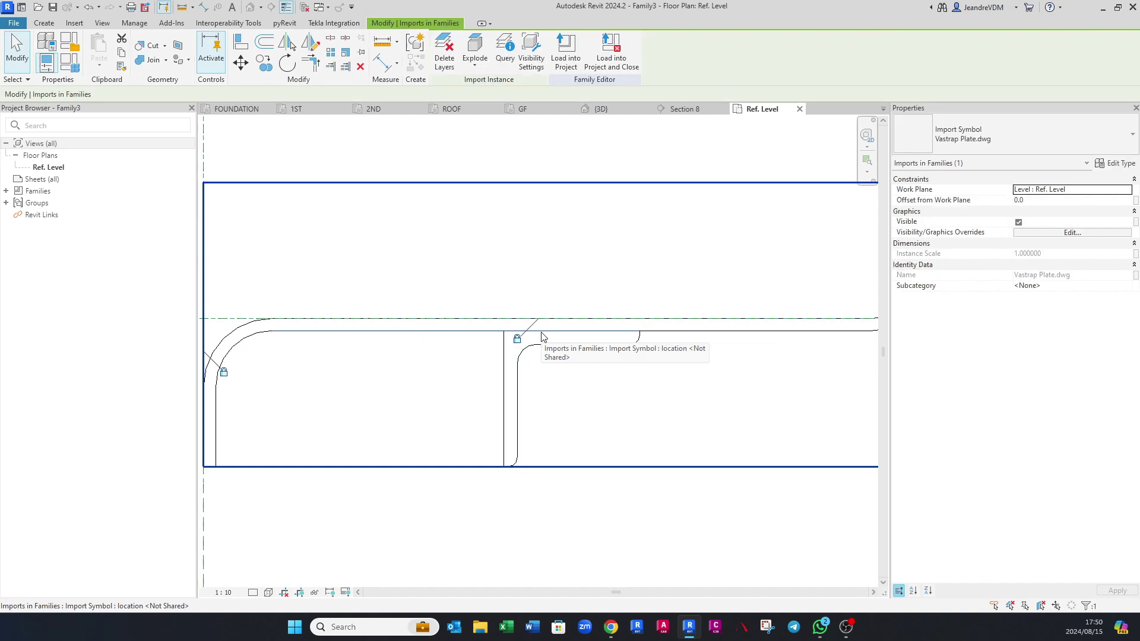
{"action": "key", "text": "Delete"}
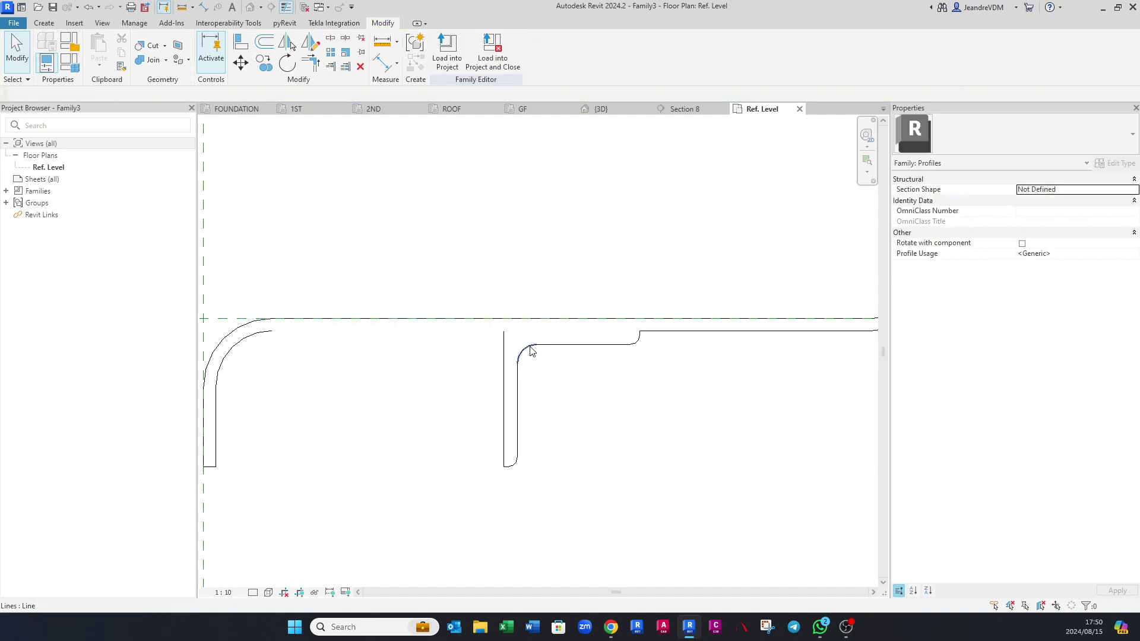
{"action": "key", "text": "l"}
{"action": "key", "text": "i"}
{"action": "left_click", "coordinate": [504, 331]}
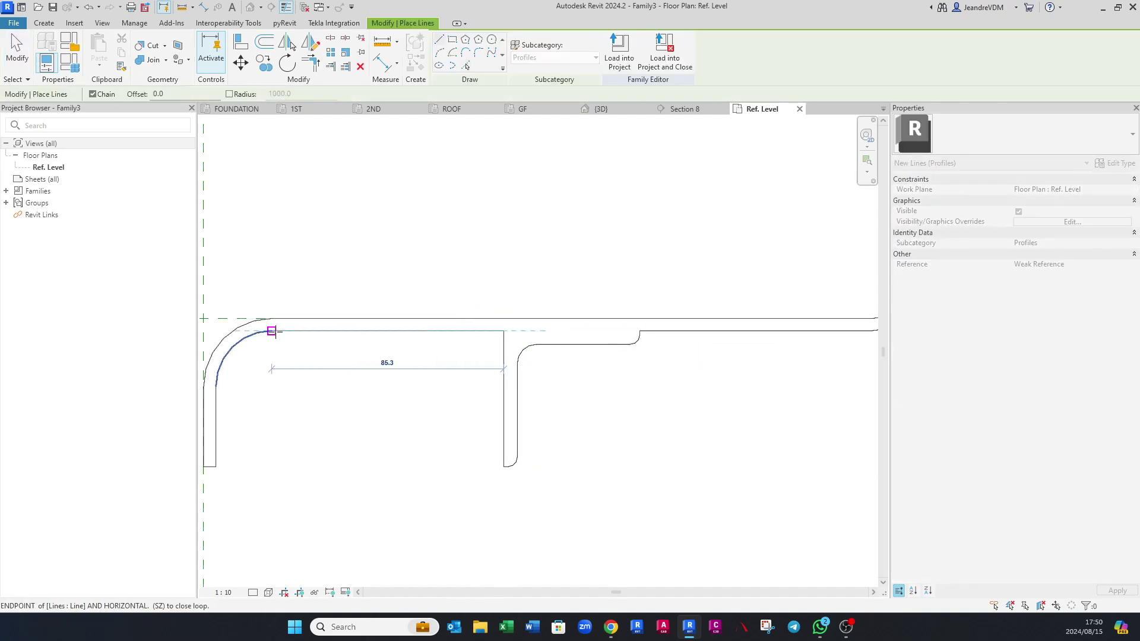
{"action": "left_click", "coordinate": [271, 331]}
{"action": "key", "text": "Escape"}
{"action": "key", "text": "Escape"}
{"action": "scroll", "coordinate": [309, 303], "scroll_direction": "down", "scroll_amount": 2}
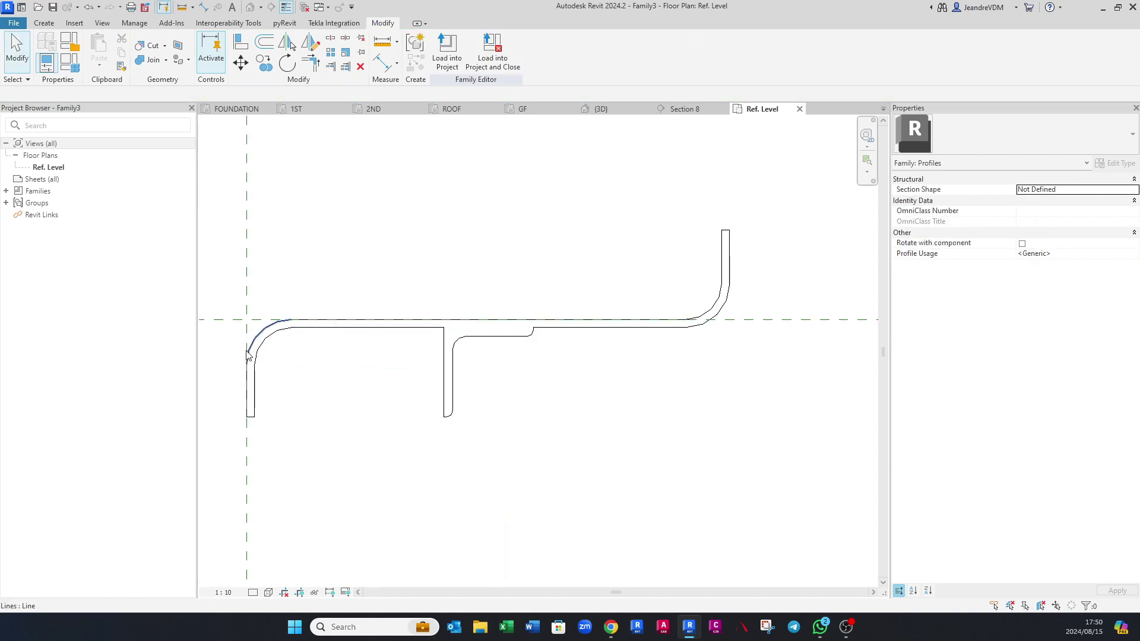
Step: Try extending the plate's underside line across the top of the angle, and undo the change
{"action": "left_click", "coordinate": [440, 329]}
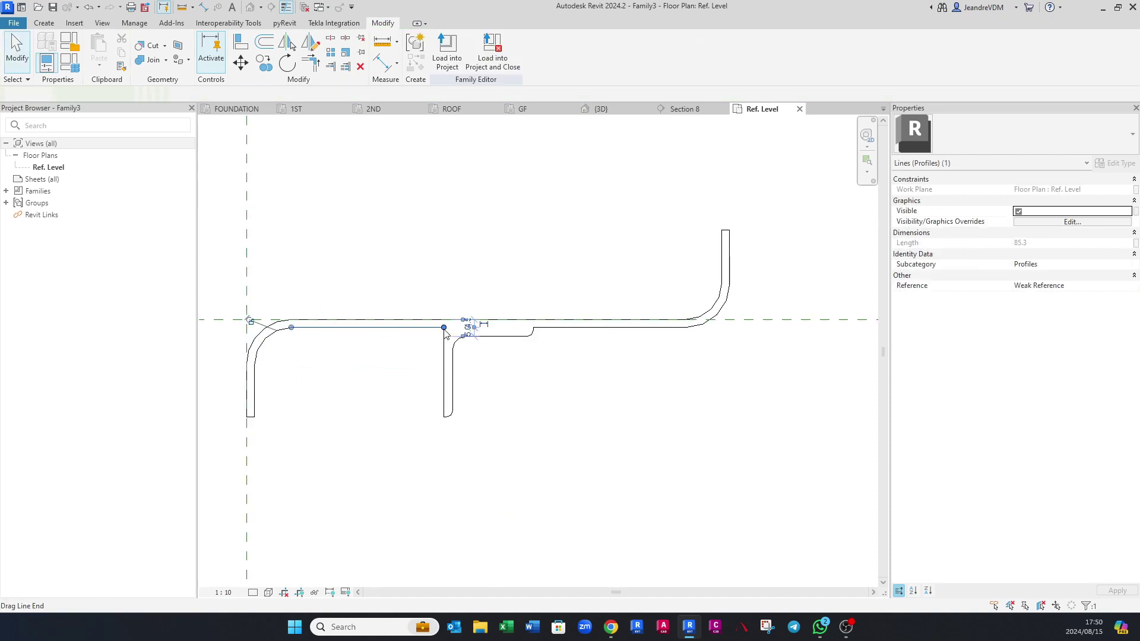
{"action": "left_click_drag", "start_coordinate": [444, 328], "coordinate": [533, 327]}
{"action": "left_click", "coordinate": [507, 376]}
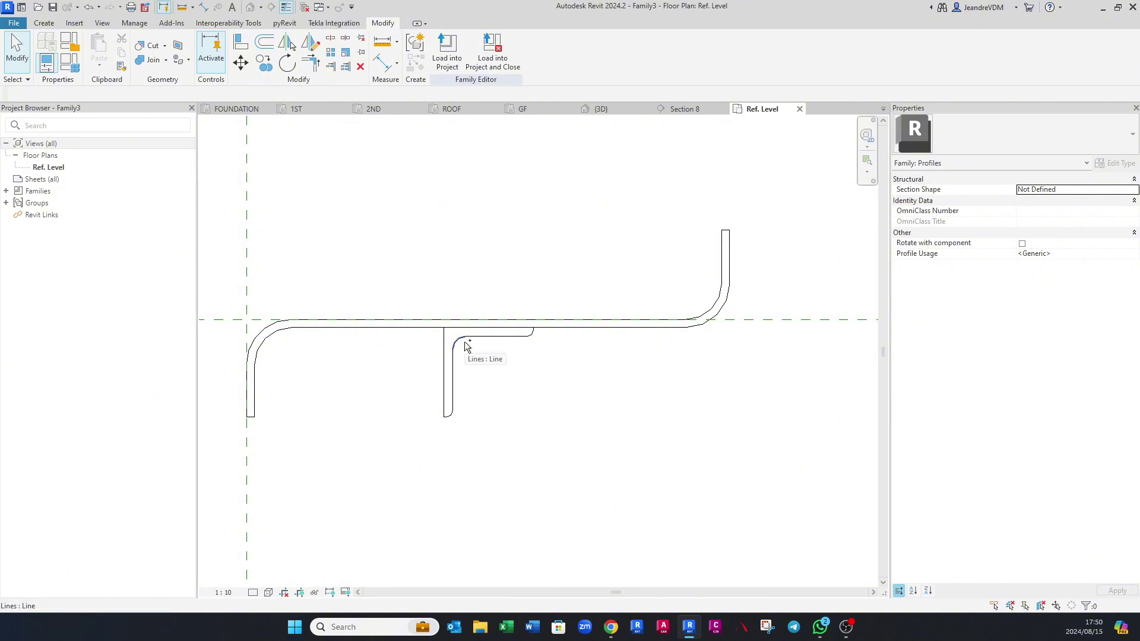
{"action": "key", "text": "ctrl+z"}
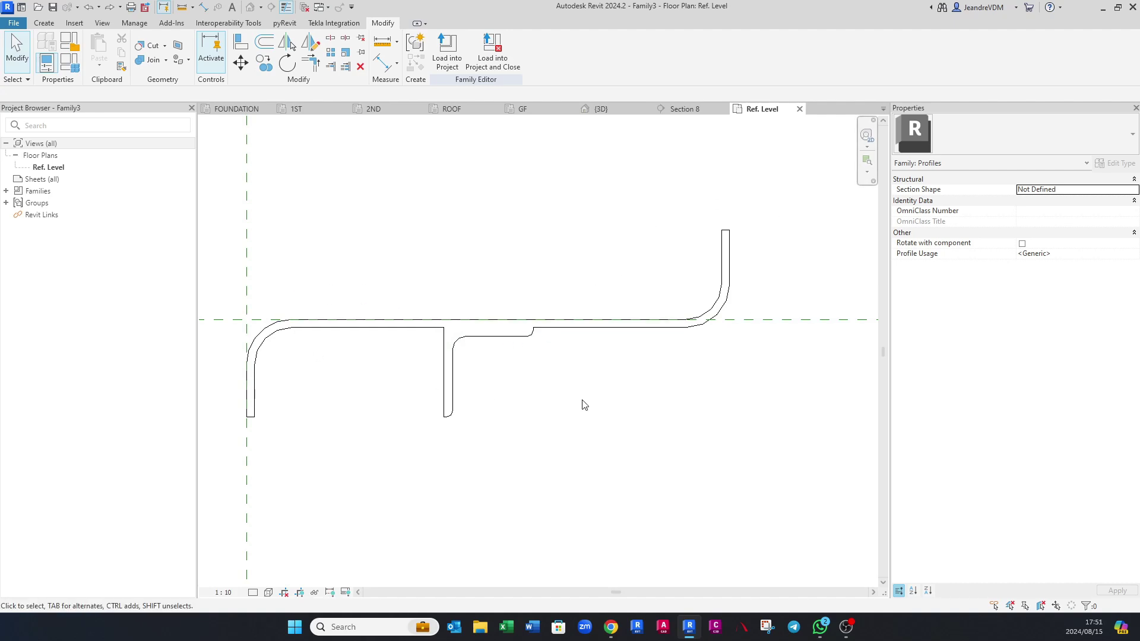
Step: Dimension the drop from the horizontal reference plane to the end of the downturned leg and lock it
{"action": "scroll", "coordinate": [584, 401], "scroll_direction": "down", "scroll_amount": 3}
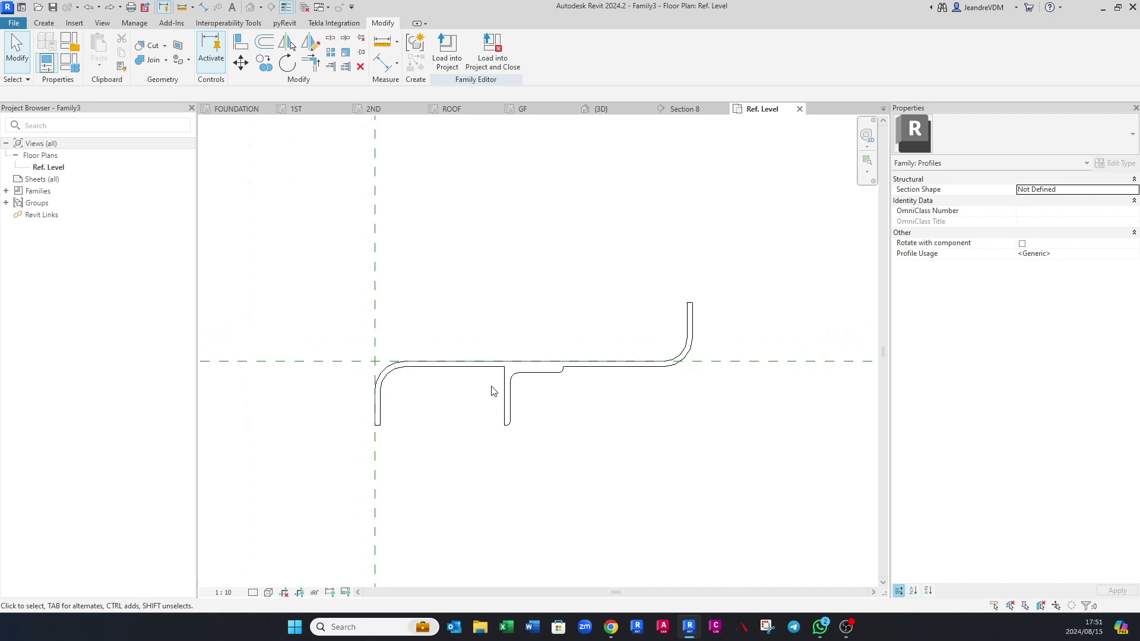
{"action": "scroll", "coordinate": [491, 391], "scroll_direction": "down", "scroll_amount": 1}
{"action": "key", "text": "d"}
{"action": "key", "text": "i"}
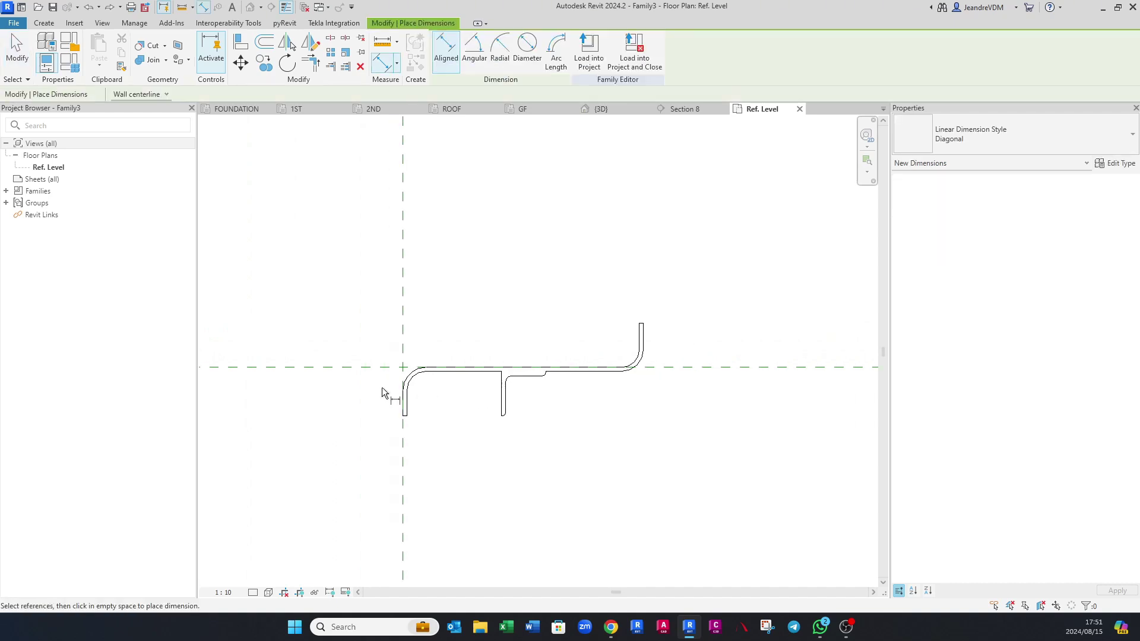
{"action": "scroll", "coordinate": [384, 390], "scroll_direction": "up", "scroll_amount": 1}
{"action": "left_click", "coordinate": [382, 369]}
{"action": "scroll", "coordinate": [399, 433], "scroll_direction": "up", "scroll_amount": 2}
{"action": "left_click", "coordinate": [408, 415]}
{"action": "scroll", "coordinate": [389, 421], "scroll_direction": "down", "scroll_amount": 2}
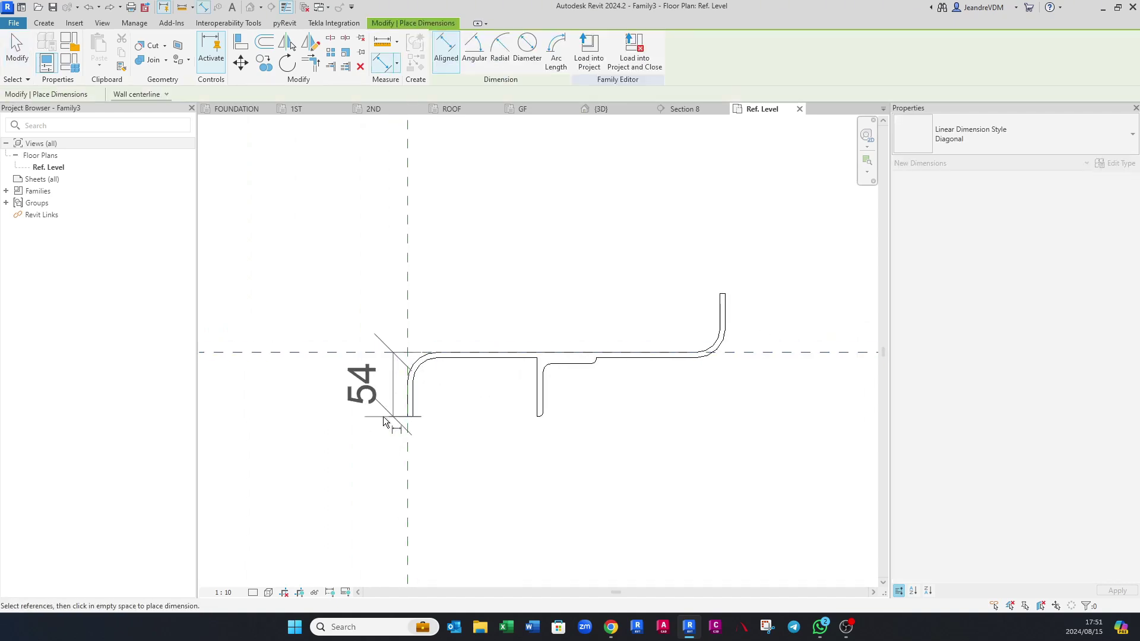
{"action": "left_click", "coordinate": [339, 419]}
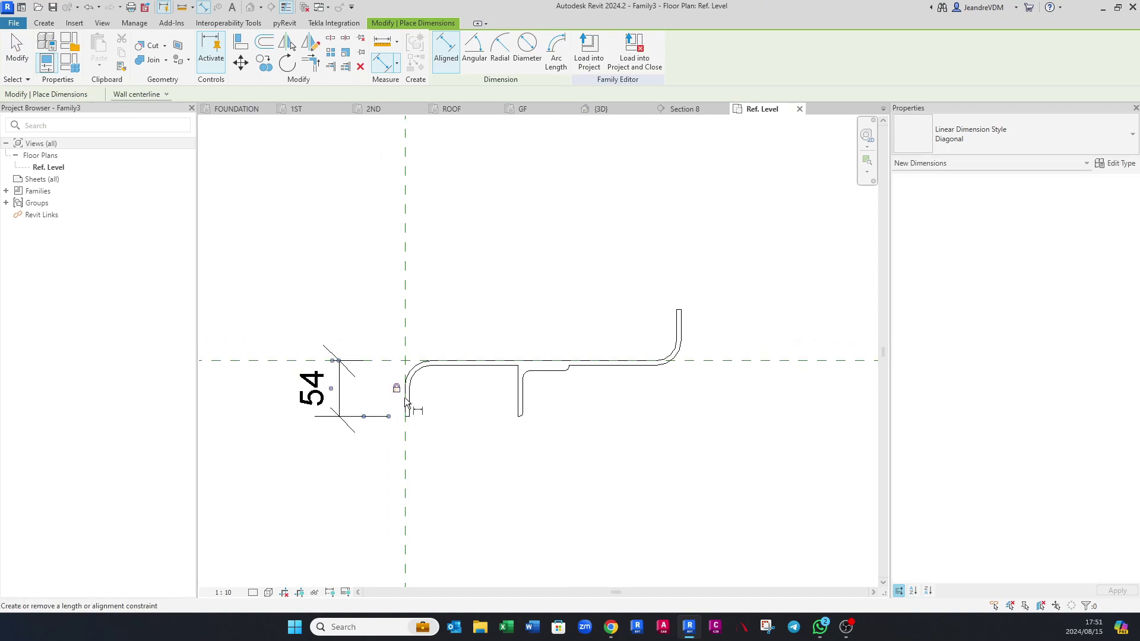
Step: Dimension the tread's overall width and the rise of the upturned leg above the horizontal reference plane
{"action": "left_click", "coordinate": [404, 321]}
{"action": "left_click", "coordinate": [681, 330]}
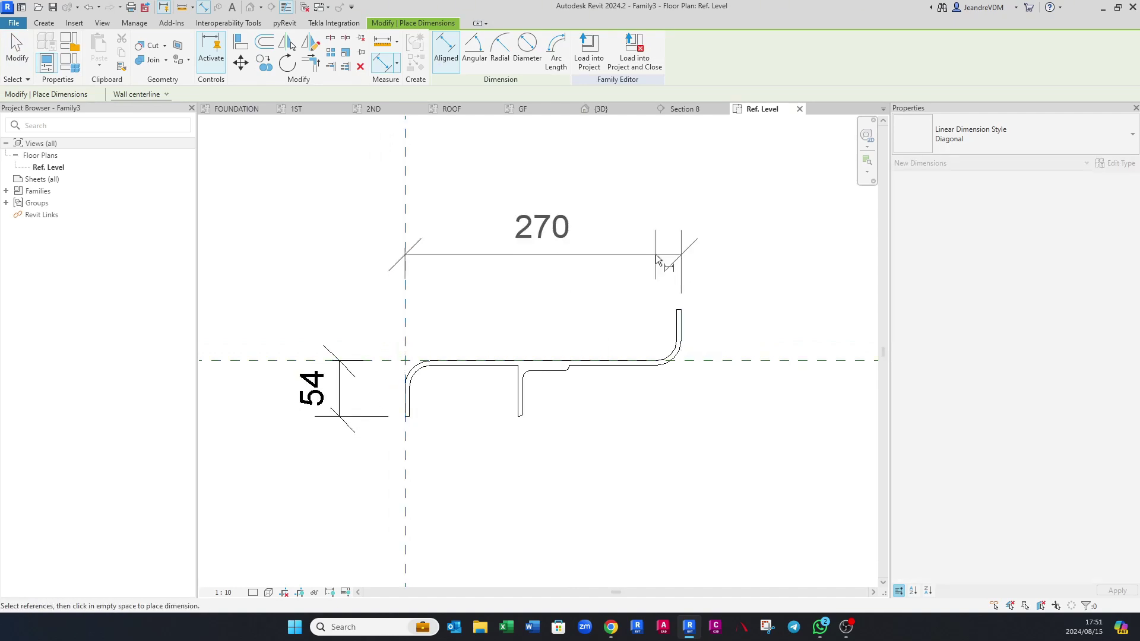
{"action": "left_click", "coordinate": [656, 254]}
{"action": "scroll", "coordinate": [702, 352], "scroll_direction": "up", "scroll_amount": 1}
{"action": "left_click", "coordinate": [707, 362]}
{"action": "scroll", "coordinate": [680, 300], "scroll_direction": "up", "scroll_amount": 1}
{"action": "left_click", "coordinate": [677, 304]}
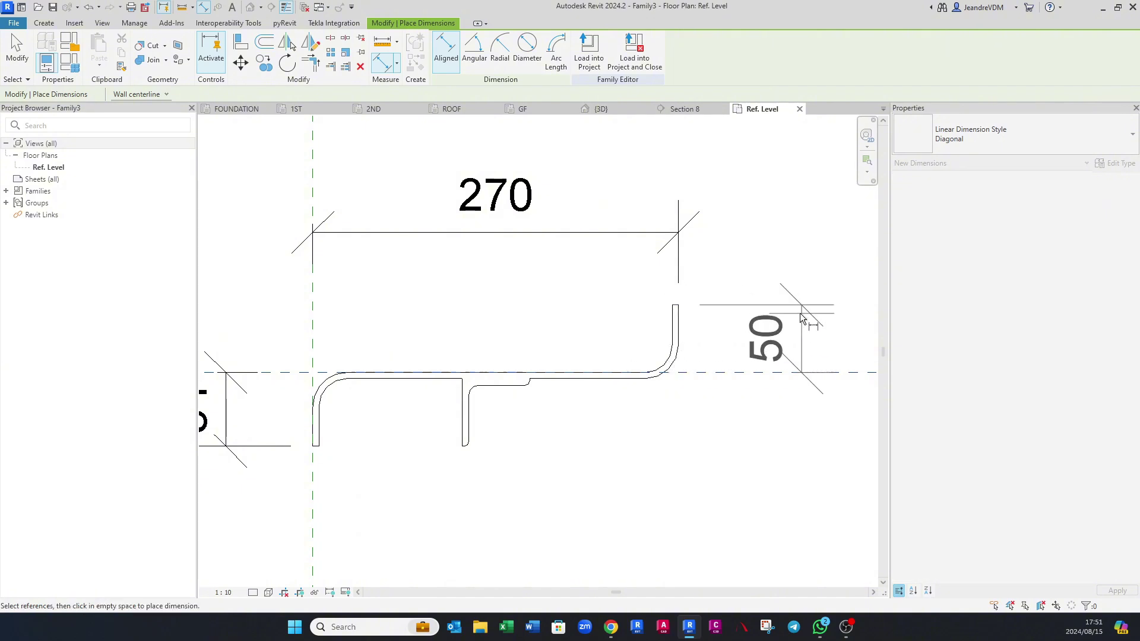
{"action": "left_click", "coordinate": [786, 316]}
{"action": "scroll", "coordinate": [425, 404], "scroll_direction": "down", "scroll_amount": 2}
{"action": "scroll", "coordinate": [373, 398], "scroll_direction": "up", "scroll_amount": 1}
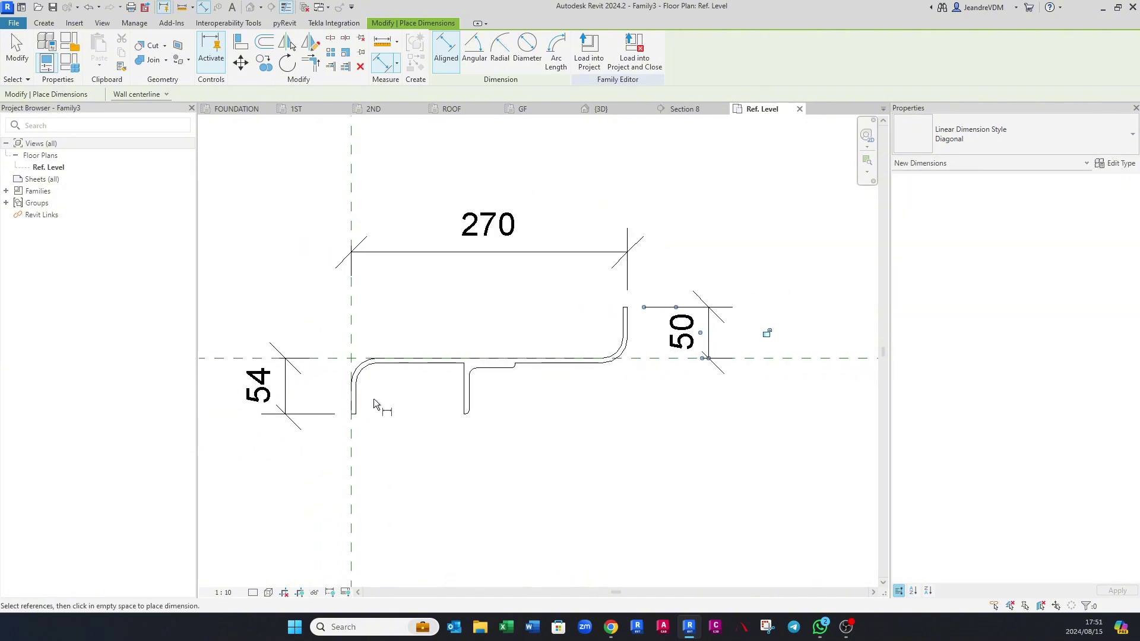
{"action": "left_click", "coordinate": [354, 435]}
{"action": "left_click", "coordinate": [465, 399]}
{"action": "scroll", "coordinate": [460, 410], "scroll_direction": "down", "scroll_amount": 1}
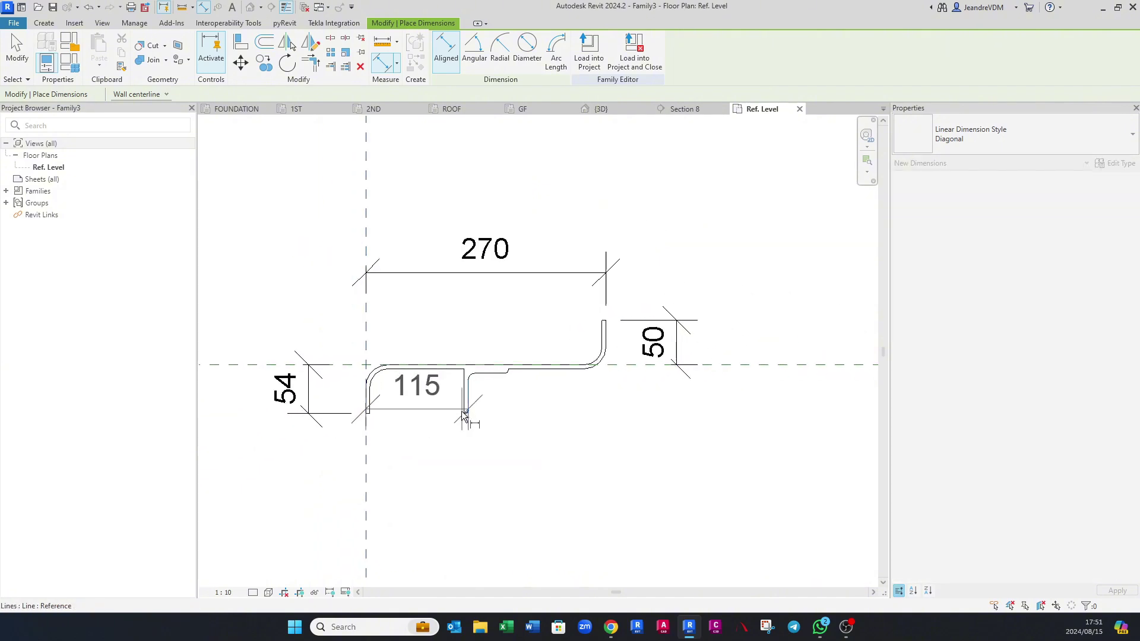
{"action": "key", "text": "Escape"}
Step: Dimension the distance from the vertical reference plane to the nearest face of the angle, placing it below the profile
{"action": "scroll", "coordinate": [457, 415], "scroll_direction": "up", "scroll_amount": 1}
{"action": "left_click", "coordinate": [354, 439]}
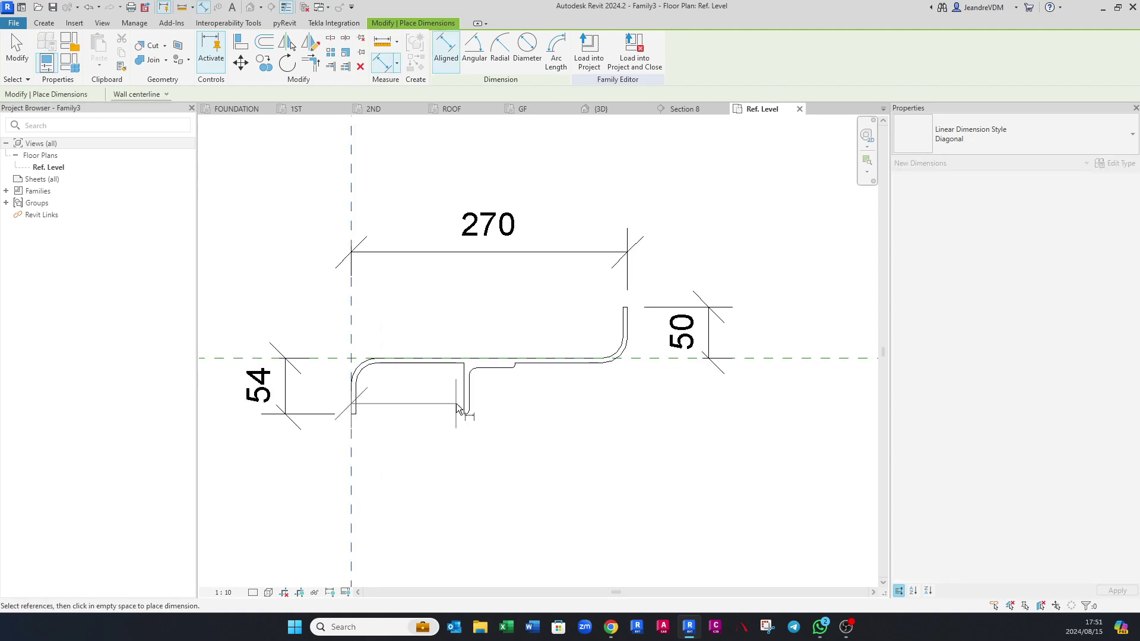
{"action": "left_click", "coordinate": [461, 404]}
{"action": "scroll", "coordinate": [461, 406], "scroll_direction": "down", "scroll_amount": 1}
{"action": "left_click", "coordinate": [440, 474]}
{"action": "key", "text": "Escape"}
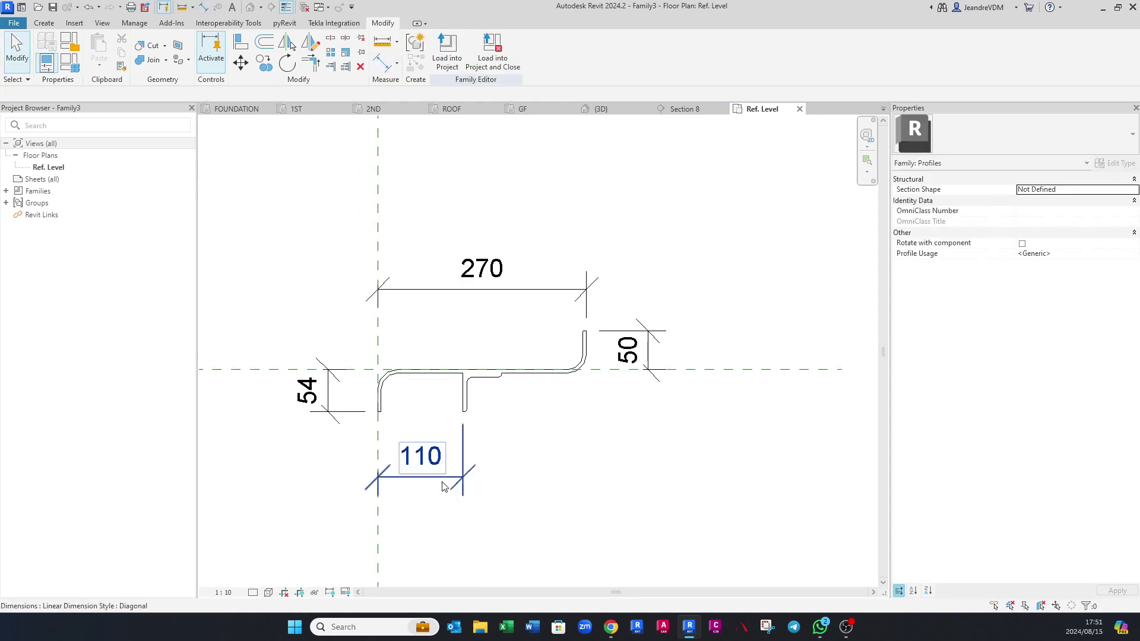
Step: Label the overall width dimension with a new type family parameter named Tread W
{"action": "left_click", "coordinate": [440, 300]}
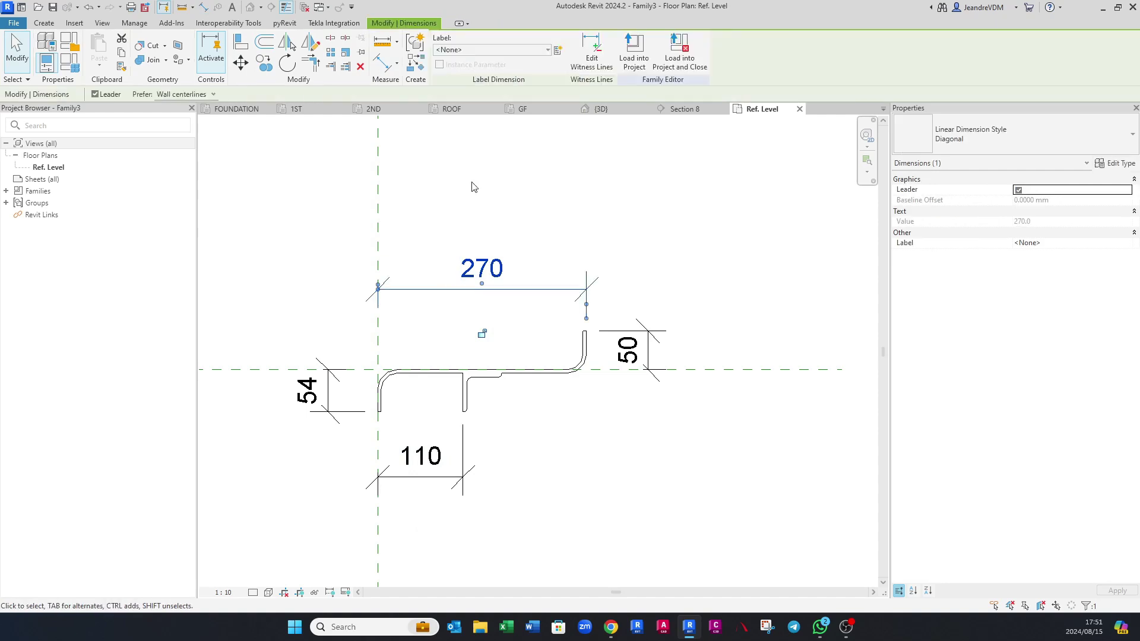
{"action": "left_click", "coordinate": [557, 51]}
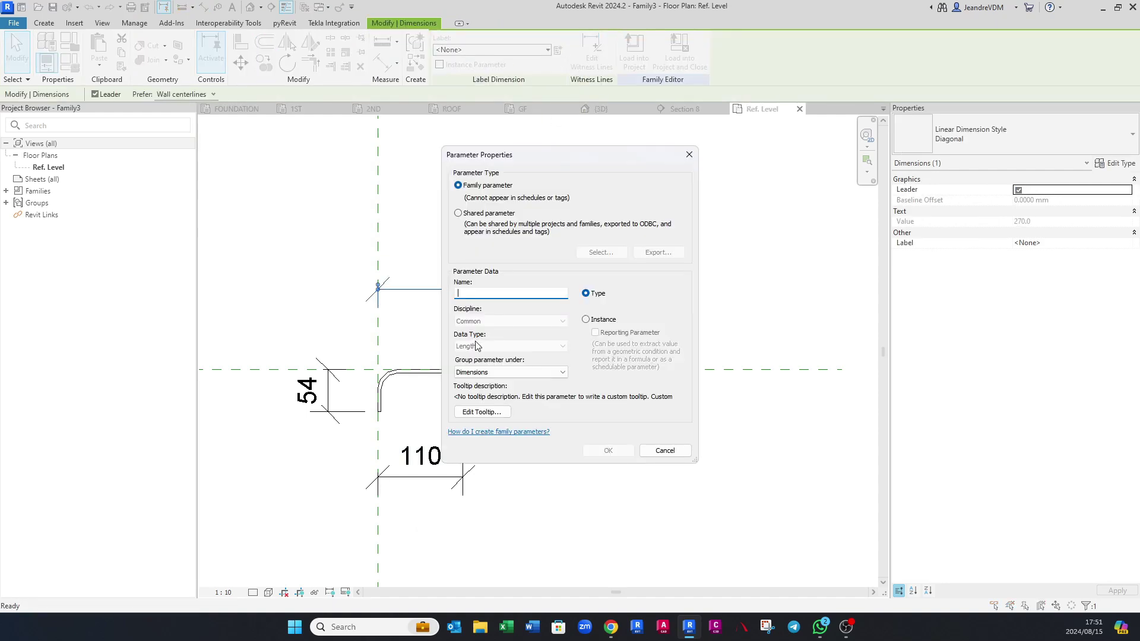
{"action": "type", "text": "Tread W"}
{"action": "key", "text": "Return"}
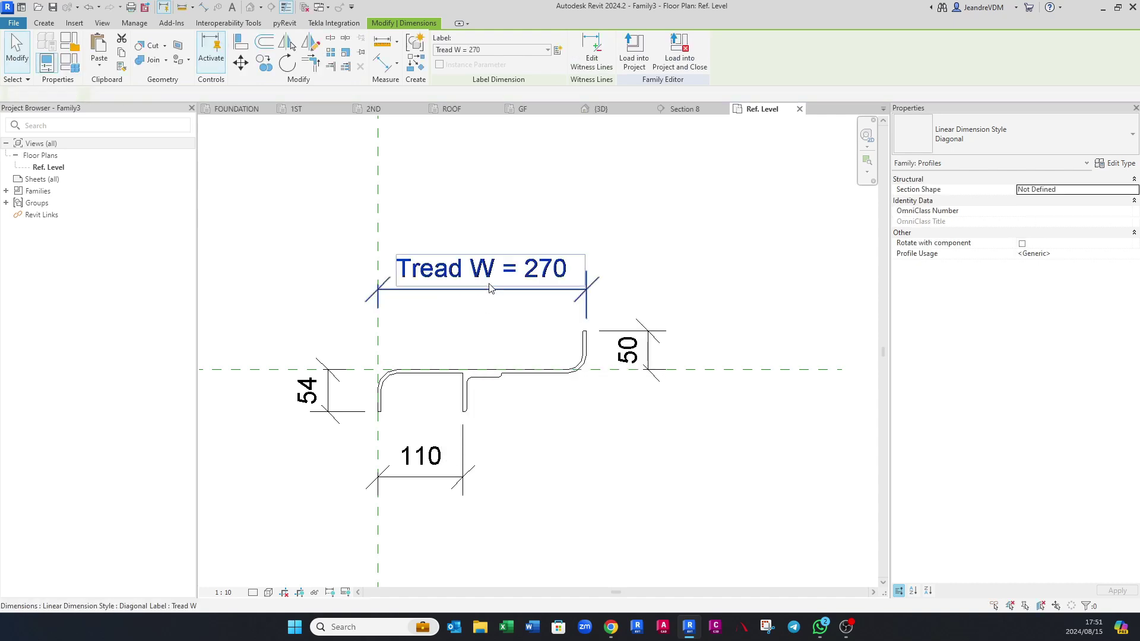
{"action": "key", "text": "Escape"}
Step: Label the downturned leg's height dimension with a new type family parameter named VT Height Down
{"action": "left_click", "coordinate": [328, 403]}
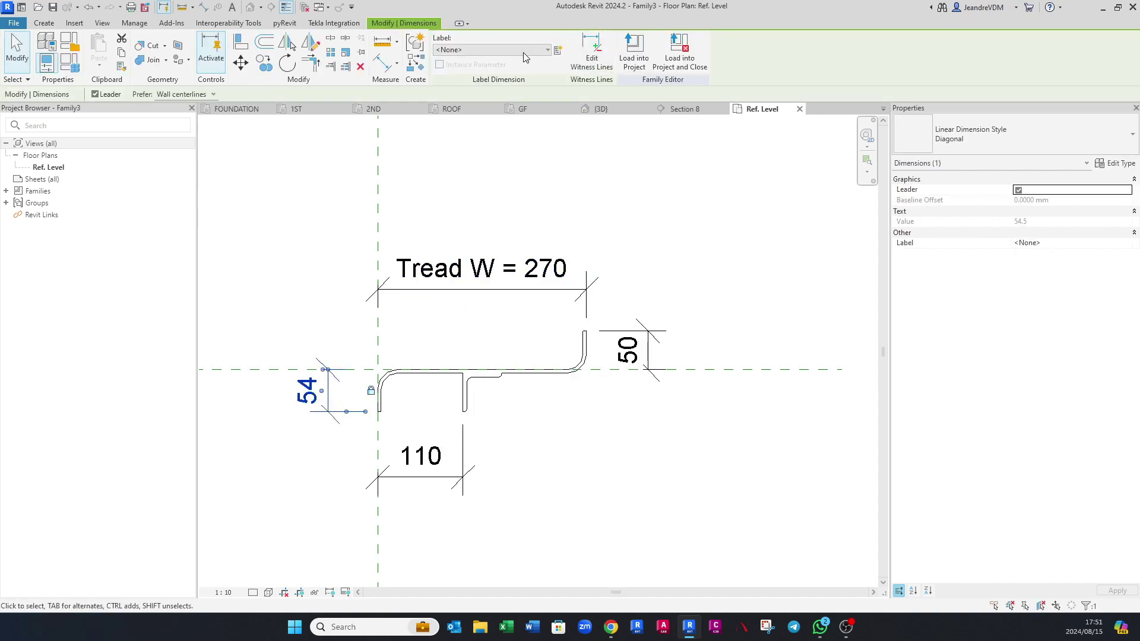
{"action": "left_click", "coordinate": [556, 51]}
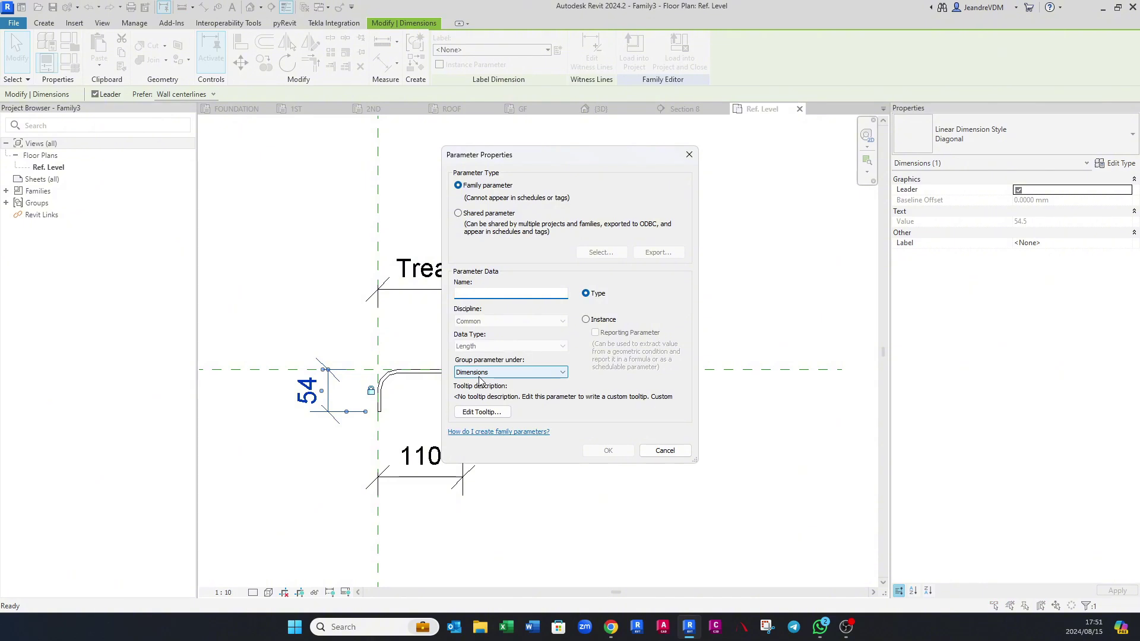
{"action": "type", "text": "VT Height Down"}
{"action": "key", "text": "Return"}
Step: Label the upturned leg's height dimension with a new type family parameter named VT Height Up
{"action": "left_click", "coordinate": [636, 349]}
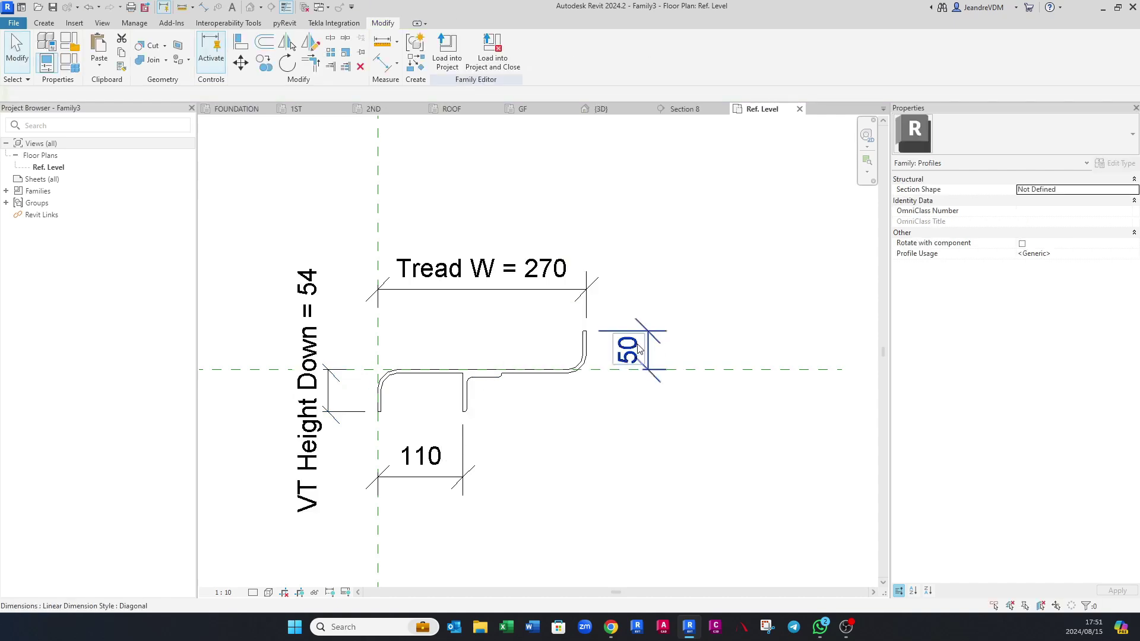
{"action": "left_click", "coordinate": [557, 49]}
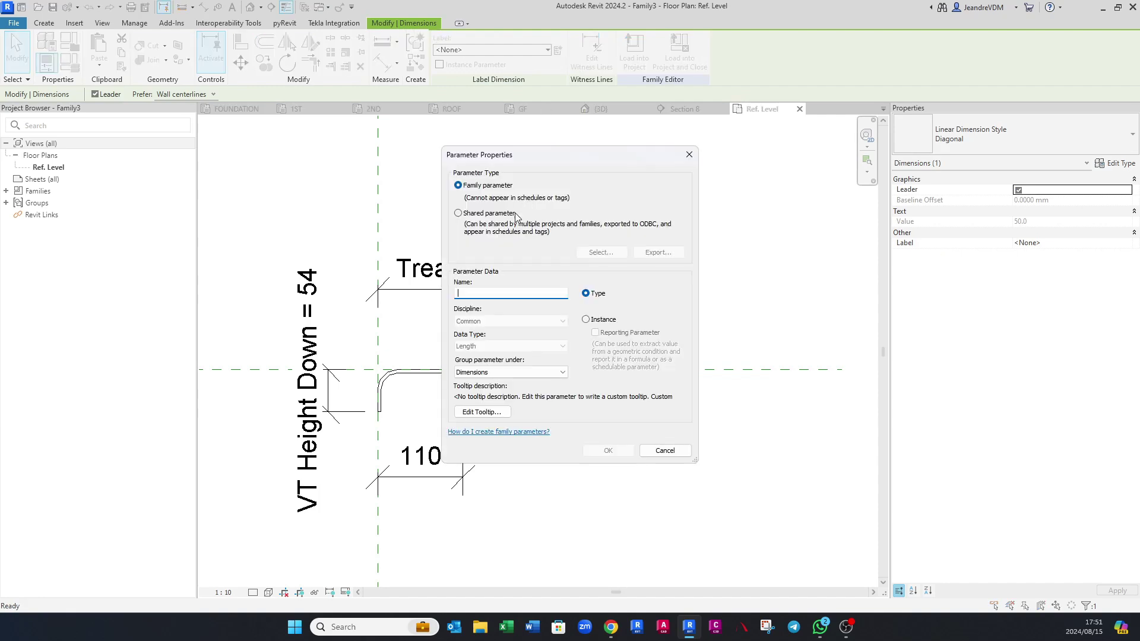
{"action": "type", "text": "VT Height Up"}
{"action": "key", "text": "Return"}
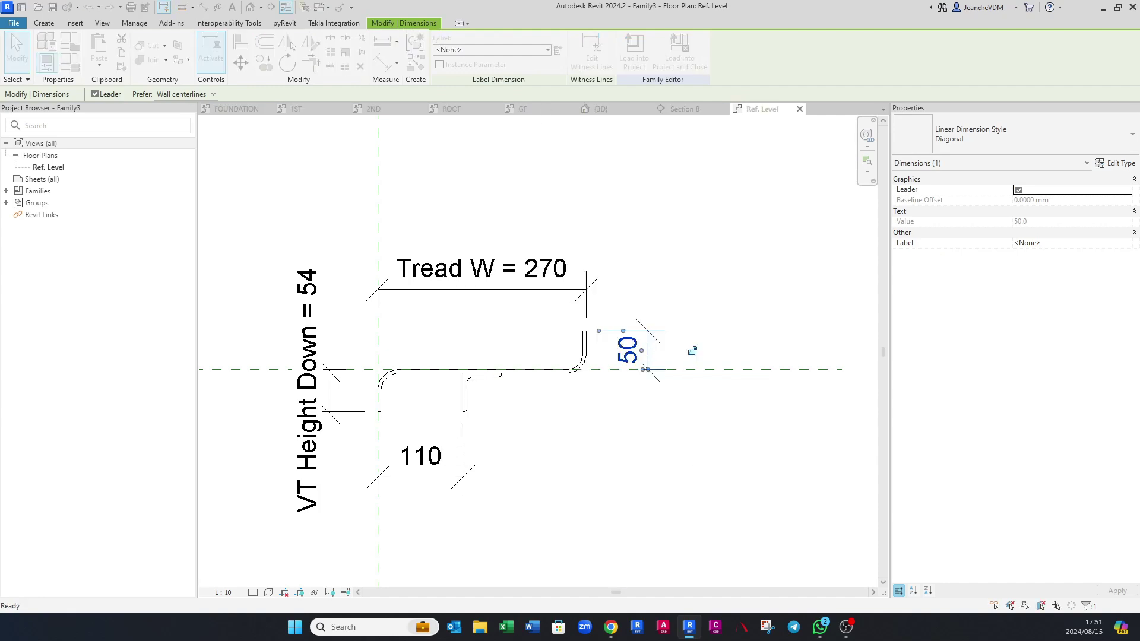
{"action": "left_click", "coordinate": [554, 466]}
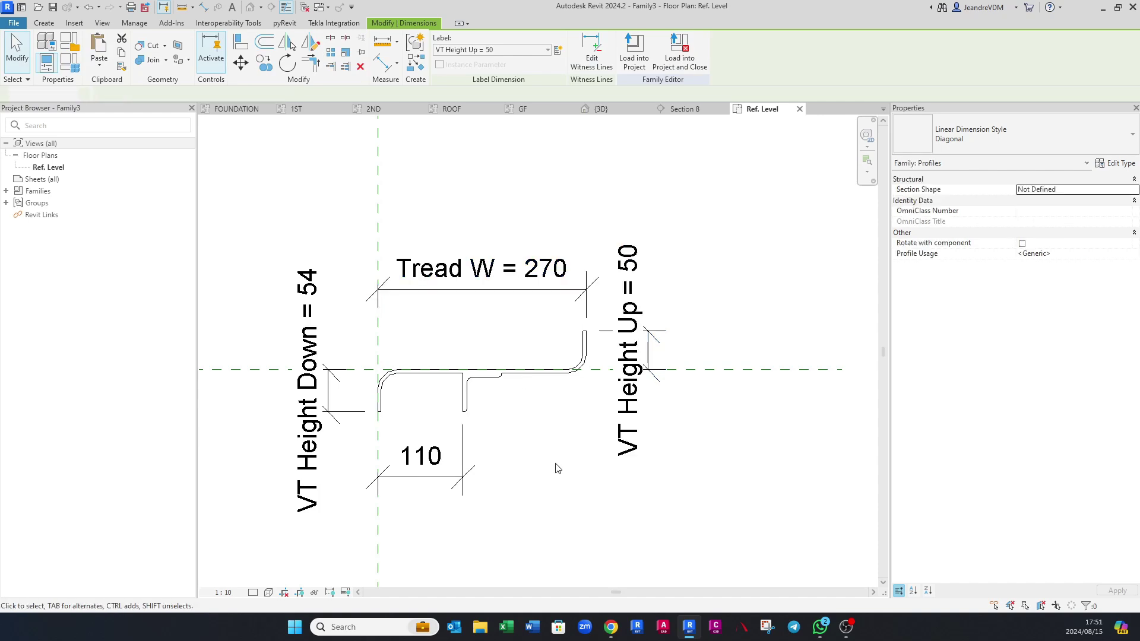
Step: Open the new parameter properties for labelling the dimension between the vertical reference plane and the angle
{"action": "left_click", "coordinate": [422, 461]}
{"action": "left_click", "coordinate": [558, 51]}
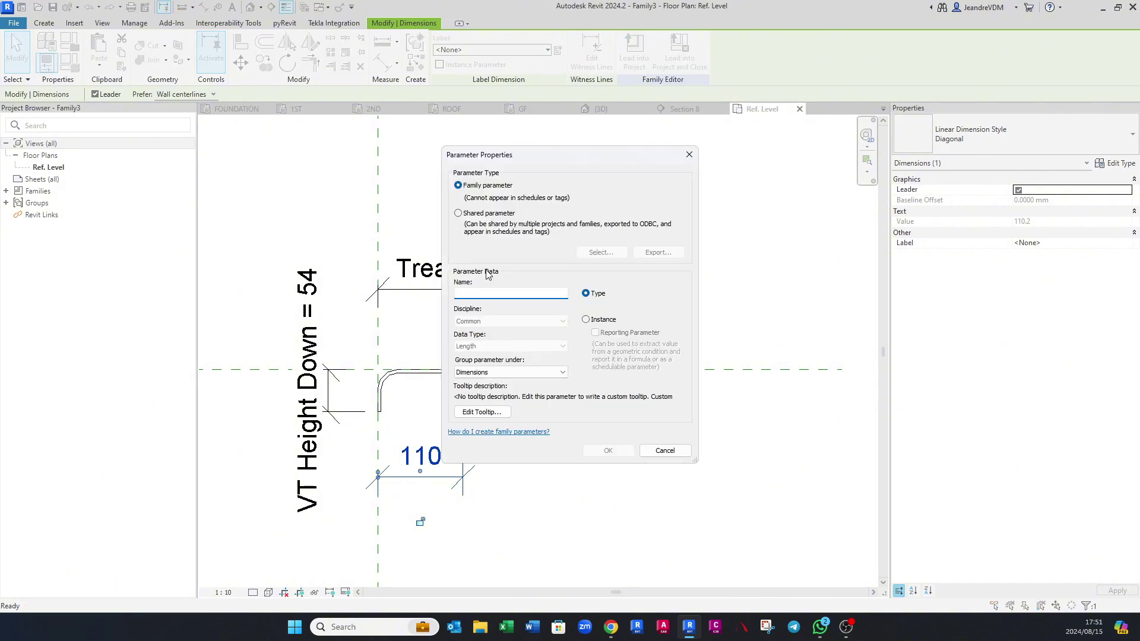
Step: Create a family type parameter named "Angle Dist." for the dimension below the profile
{"action": "type", "text": "Angle Dist."}
{"action": "key", "text": "Return"}
{"action": "left_click", "coordinate": [276, 298]}
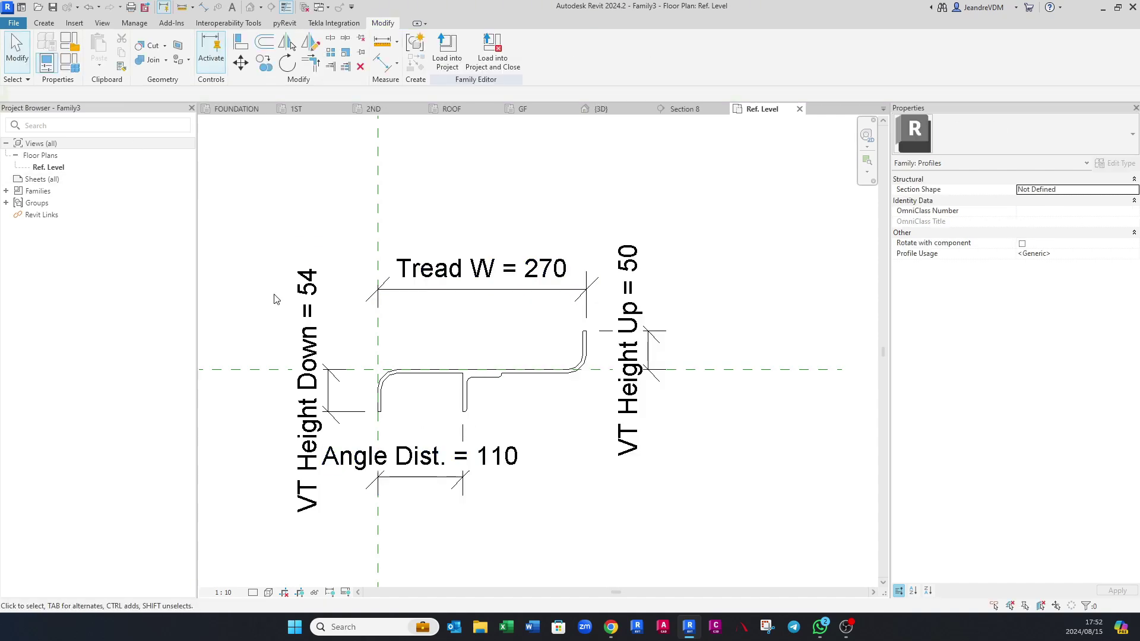
Step: Try 115 mm for the Angle Dist. dimension and undo the change
{"action": "left_click", "coordinate": [420, 463]}
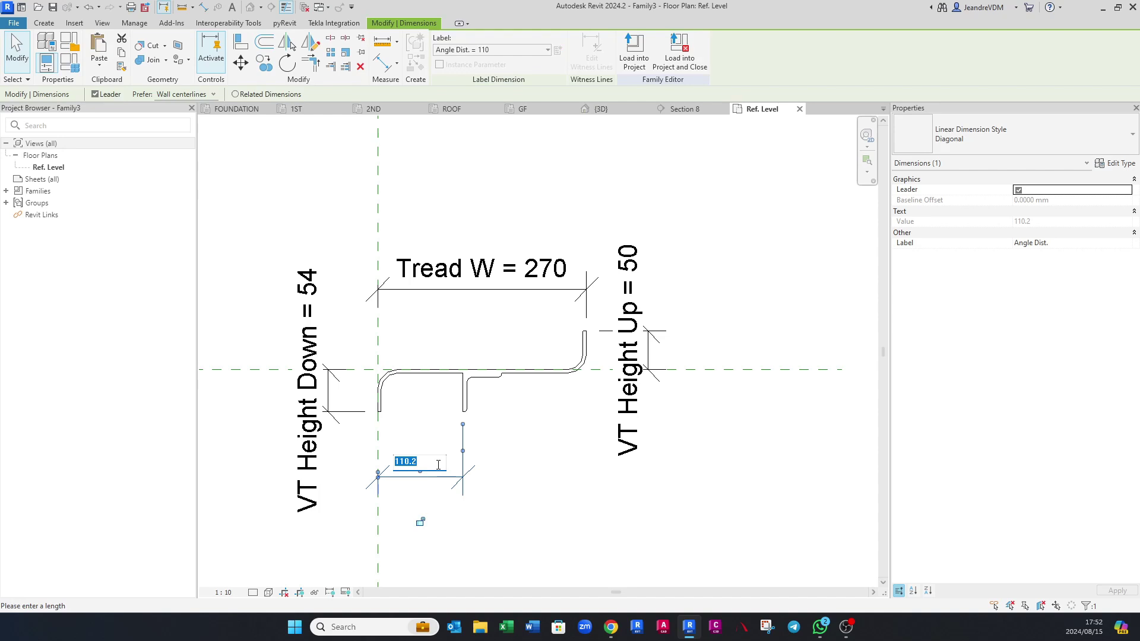
{"action": "type", "text": "115"}
{"action": "key", "text": "Return"}
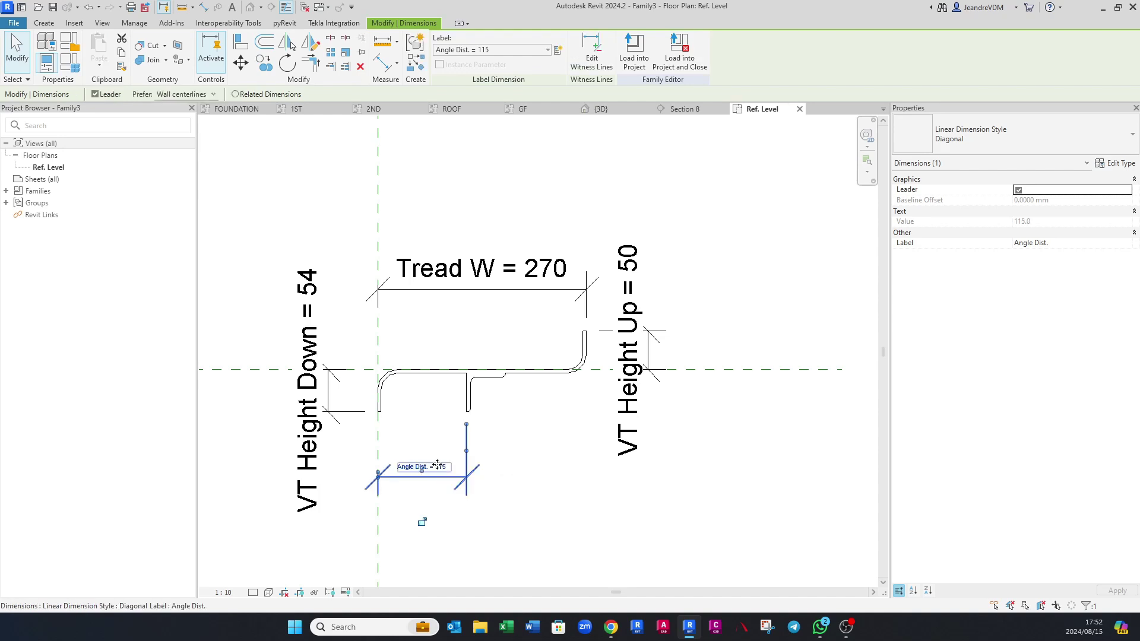
{"action": "key", "text": "ctrl+z"}
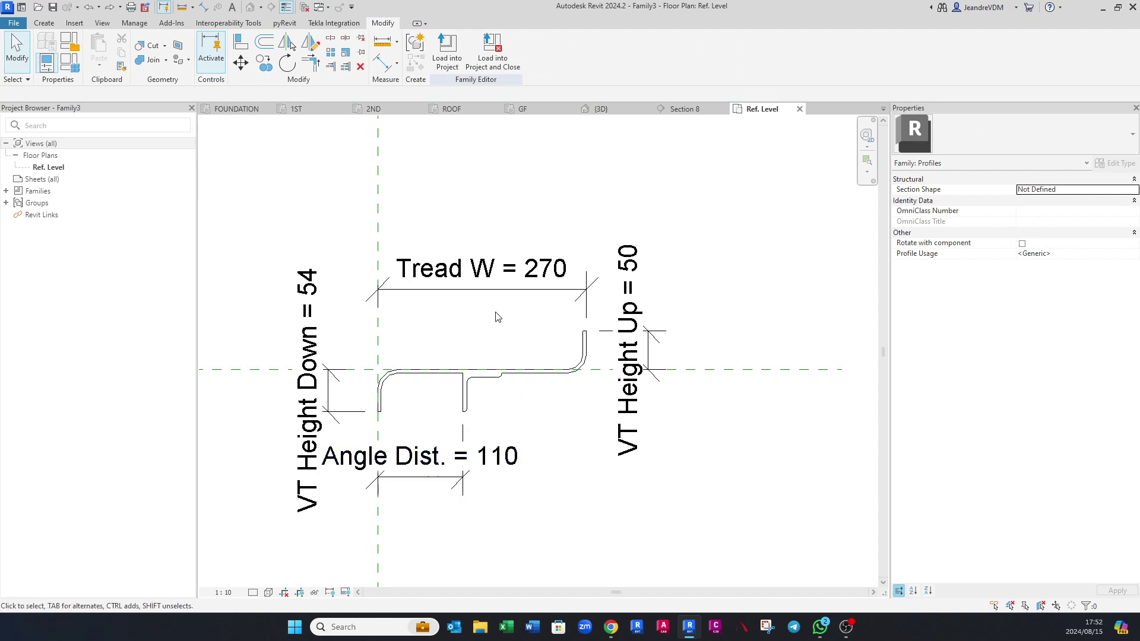
Step: Set the Tread W parameter to 250 mm in the family types and apply it
{"action": "left_click", "coordinate": [73, 68]}
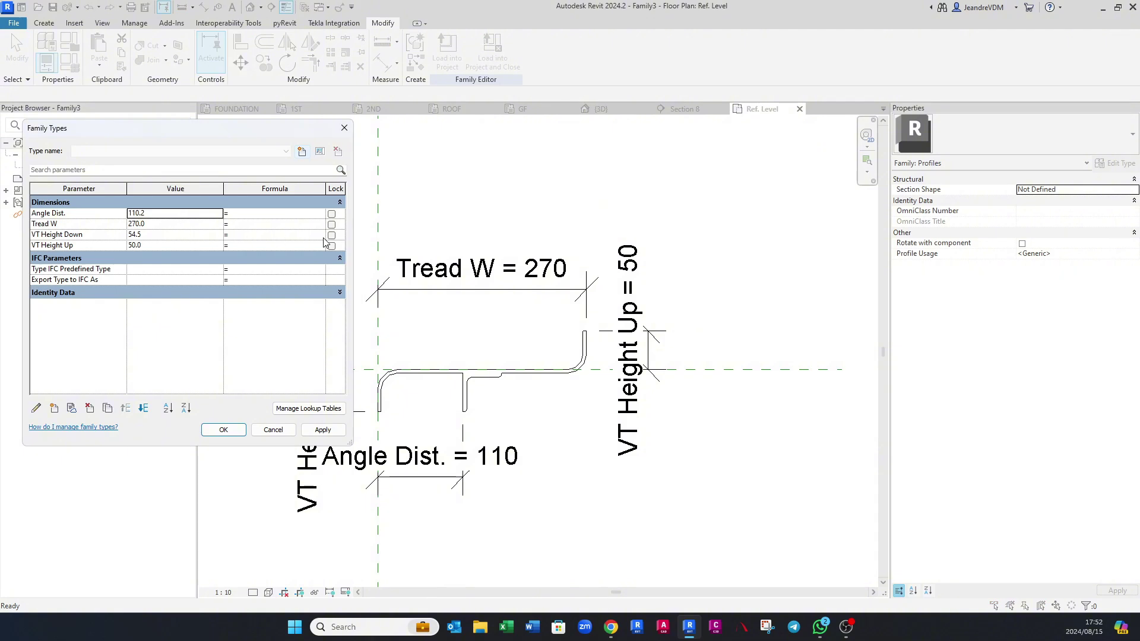
{"action": "left_click", "coordinate": [188, 224]}
{"action": "type", "text": "250"}
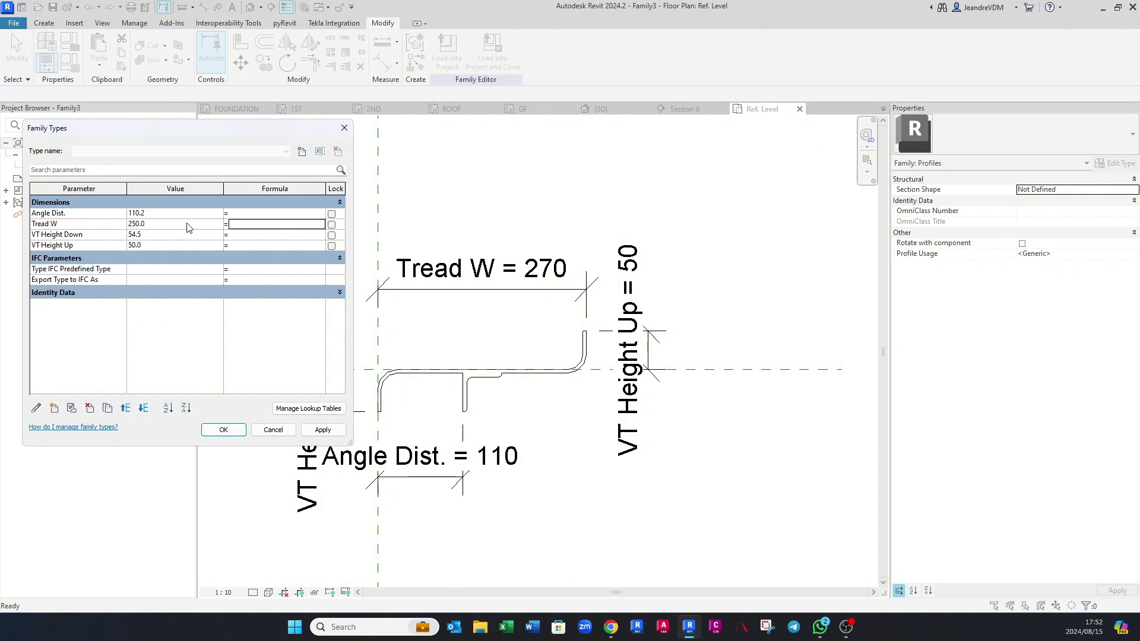
{"action": "left_click", "coordinate": [321, 431]}
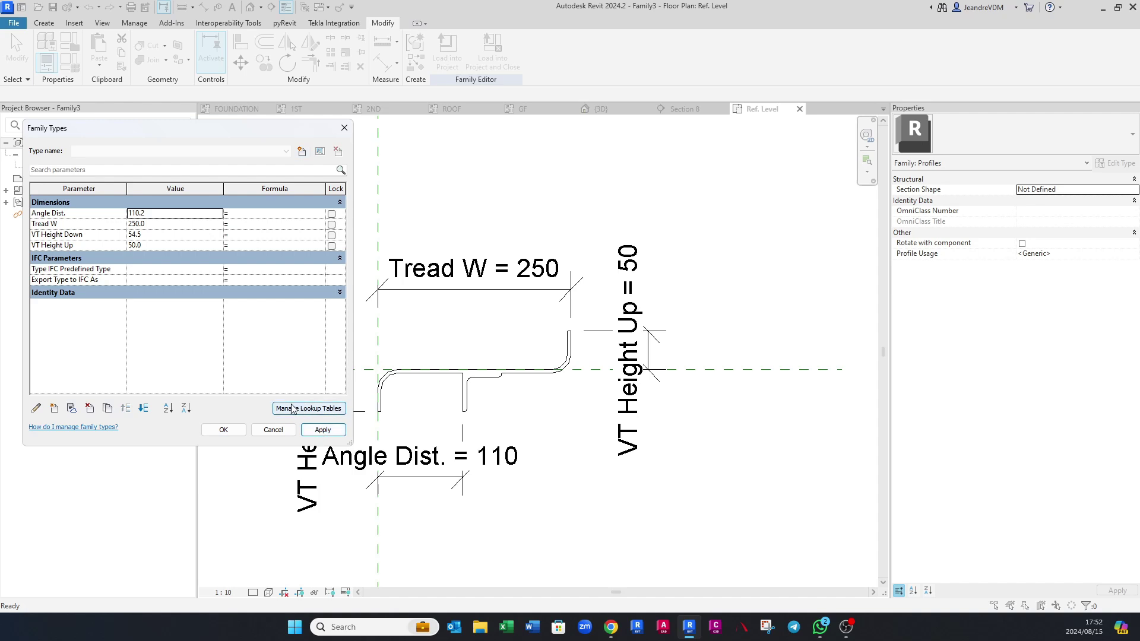
Step: Give the Angle Dist. parameter the formula Tread W/2 - 25 and accept the family types
{"action": "left_click", "coordinate": [248, 215]}
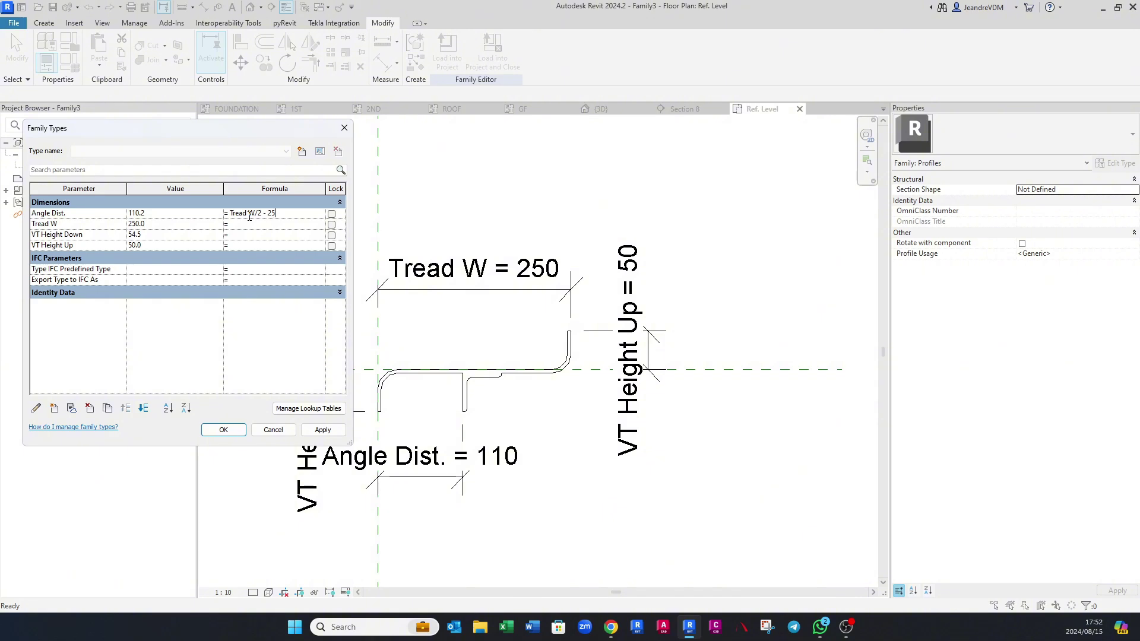
{"action": "left_click", "coordinate": [327, 429]}
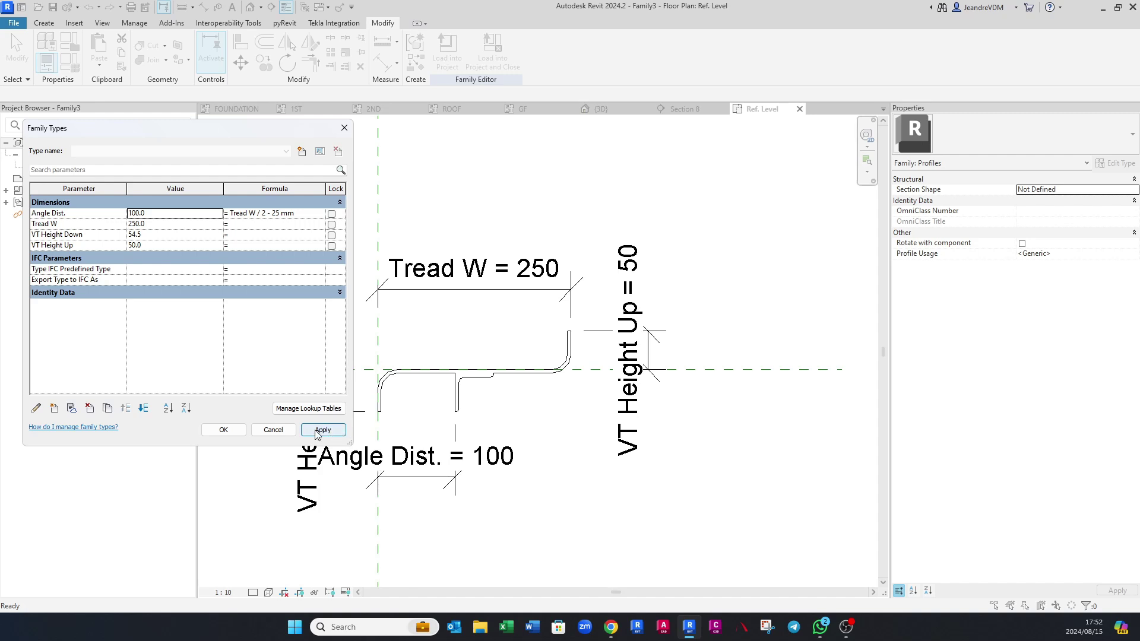
{"action": "left_click", "coordinate": [223, 429]}
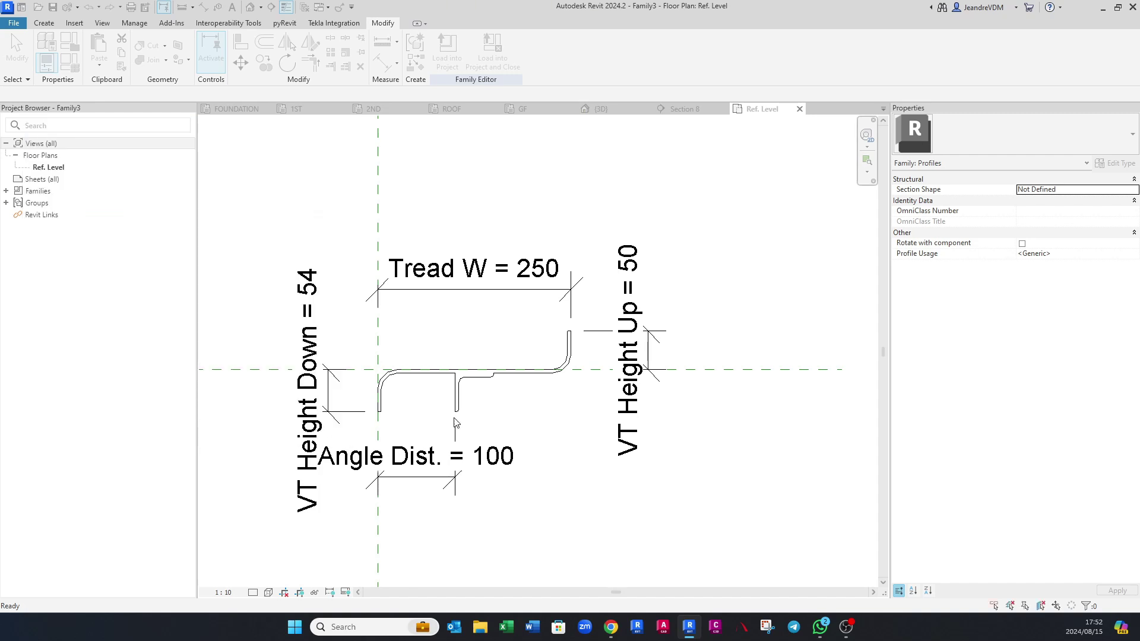
Step: Measure the spacing between the vertical reference line, the angle's two ends and the tread's upturned edge with a temporary dimension chain
{"action": "key", "text": "d"}
{"action": "key", "text": "i"}
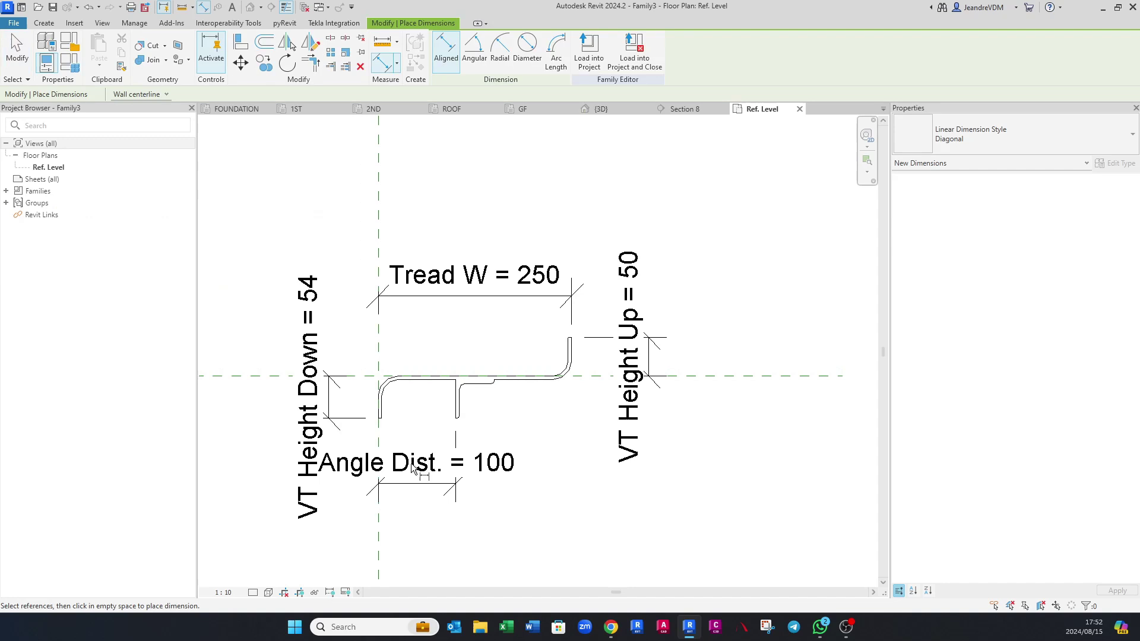
{"action": "left_click", "coordinate": [379, 527]}
{"action": "scroll", "coordinate": [494, 400], "scroll_direction": "up", "scroll_amount": 1}
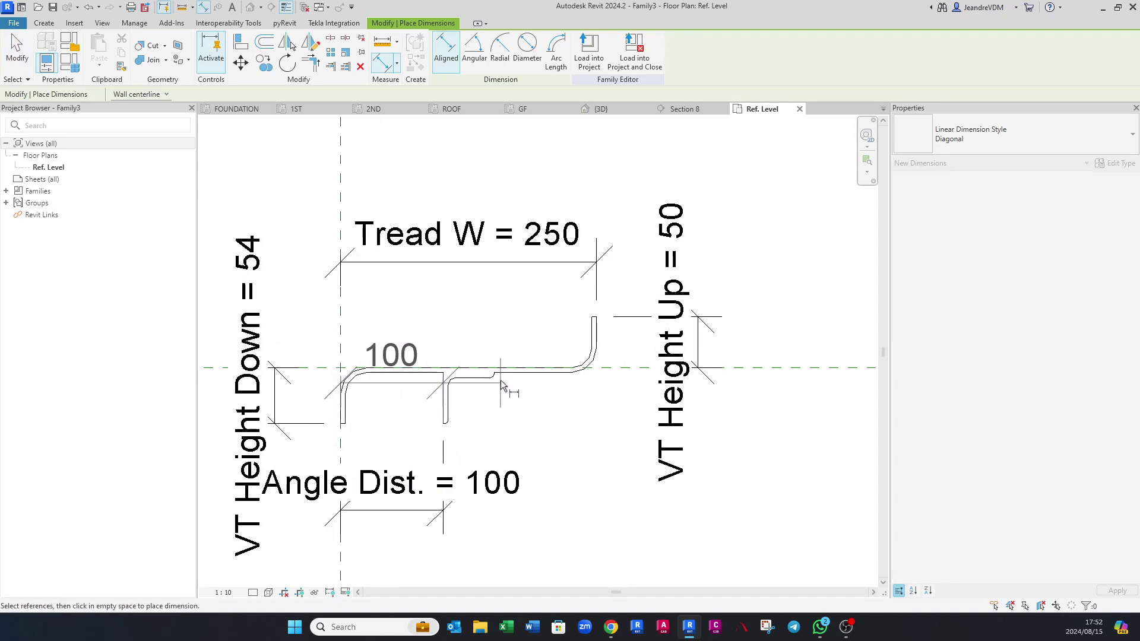
{"action": "left_click", "coordinate": [495, 374]}
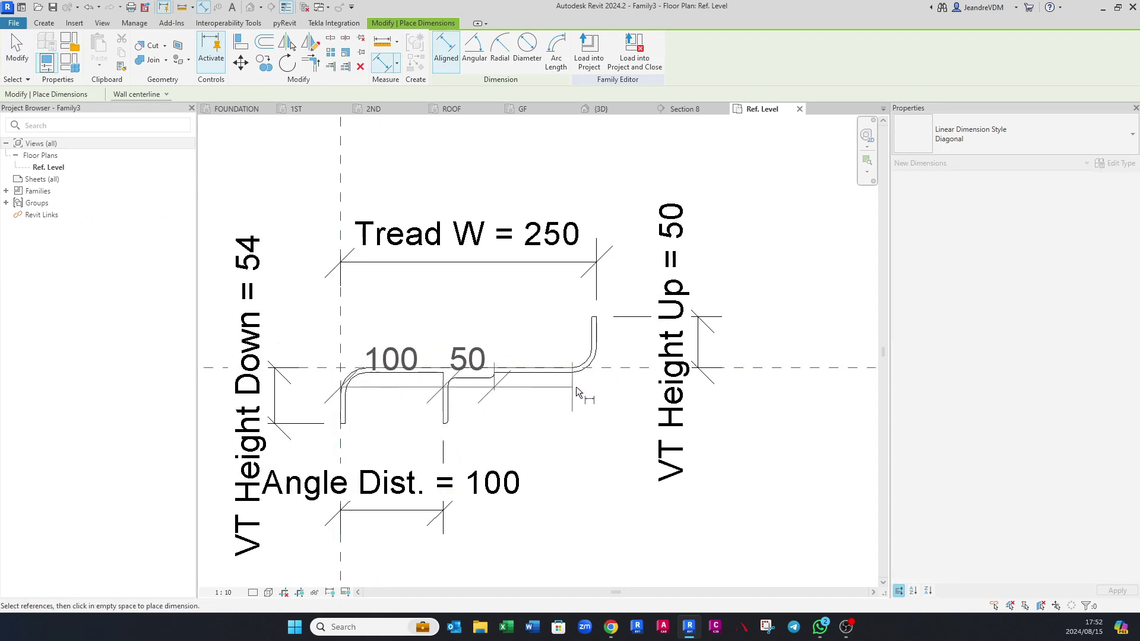
{"action": "left_click", "coordinate": [595, 335]}
{"action": "scroll", "coordinate": [597, 340], "scroll_direction": "down", "scroll_amount": 2}
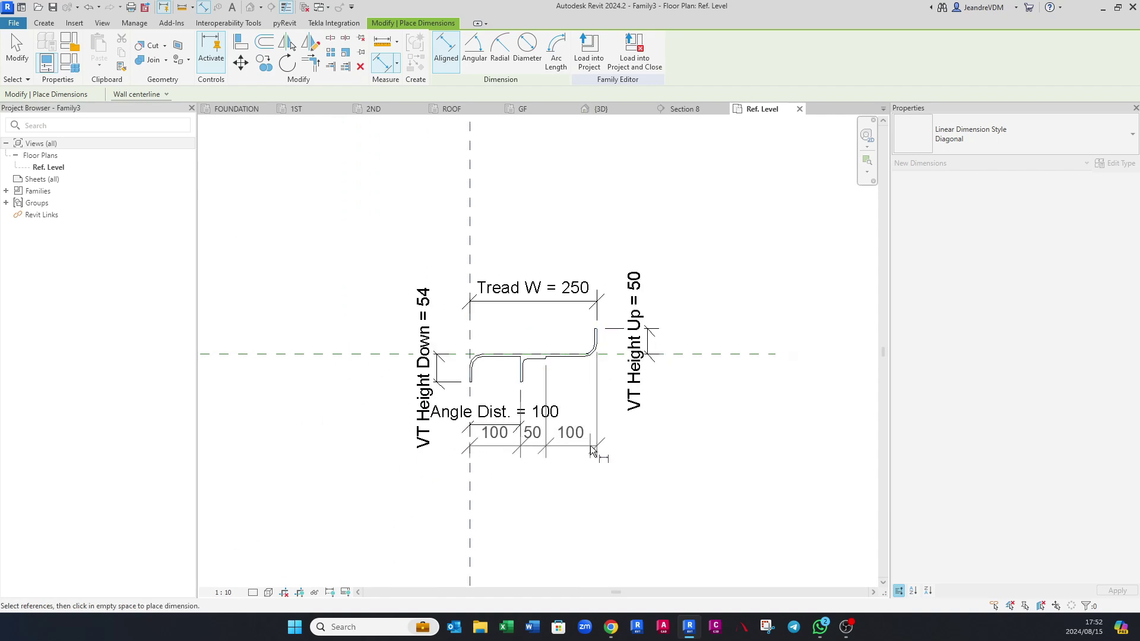
{"action": "key", "text": "Escape"}
{"action": "scroll", "coordinate": [606, 366], "scroll_direction": "up", "scroll_amount": 2}
{"action": "middle_click_drag", "start_coordinate": [606, 367], "coordinate": [585, 393]}
{"action": "key", "text": "Escape"}
Step: Set the Tread W dimension to 300 mm to test the formula
{"action": "left_click", "coordinate": [539, 279]}
{"action": "left_click", "coordinate": [540, 283]}
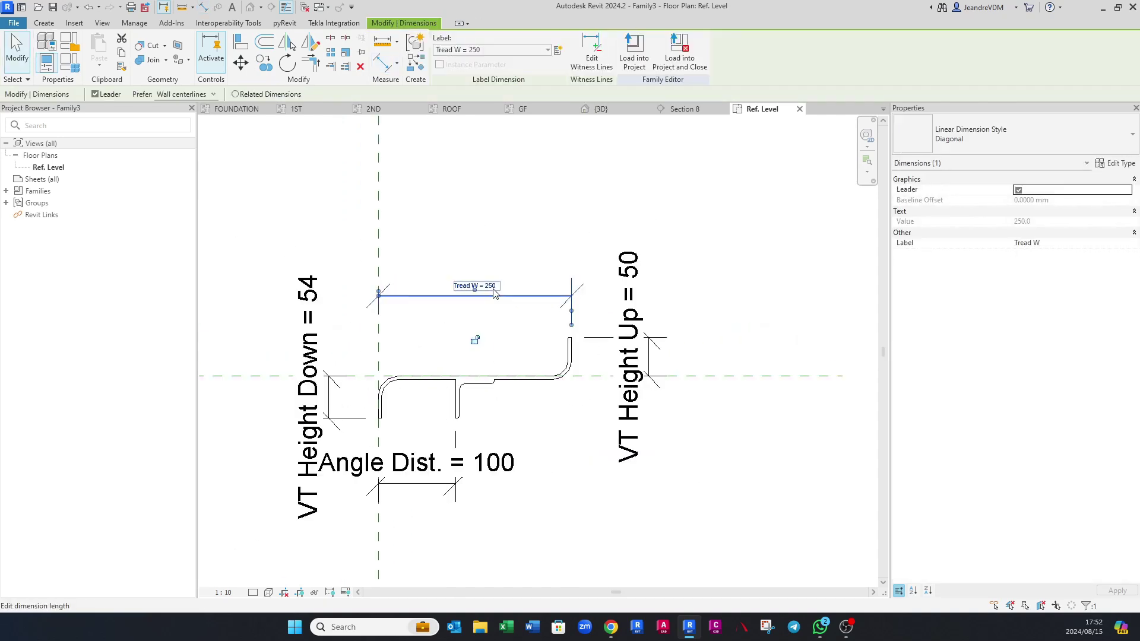
{"action": "left_click", "coordinate": [493, 286]}
{"action": "type", "text": "300"}
{"action": "key", "text": "Return"}
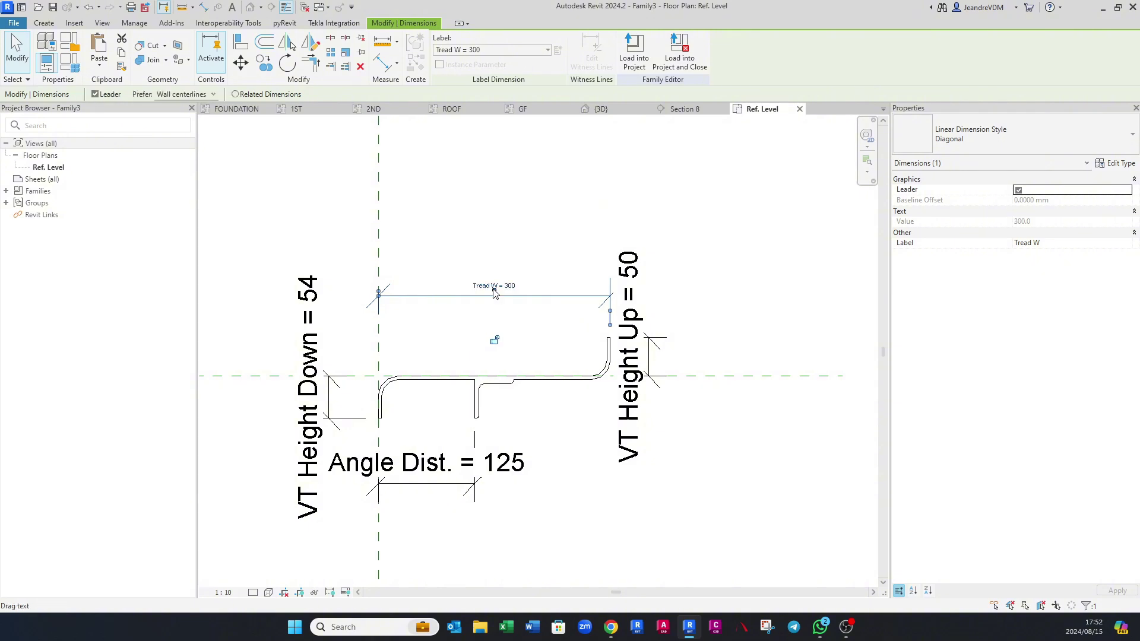
{"action": "left_click", "coordinate": [494, 441]}
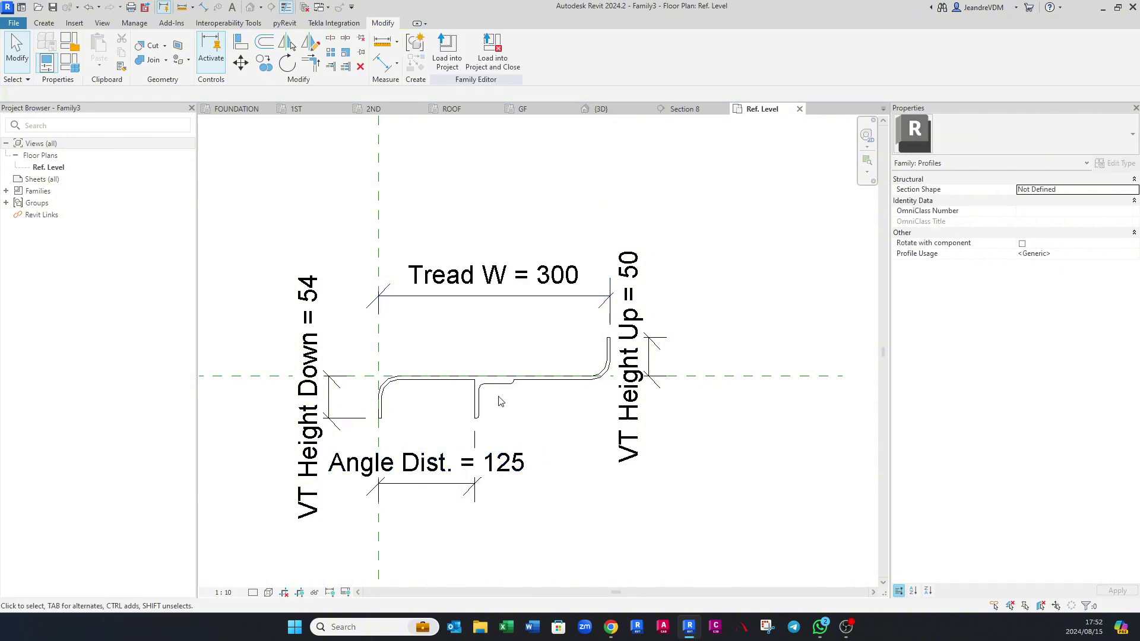
Step: Measure from the angle's vertical leg to its horizontal end and on to the tread's upturned edge, without placing the dimension
{"action": "key", "text": "d"}
{"action": "key", "text": "i"}
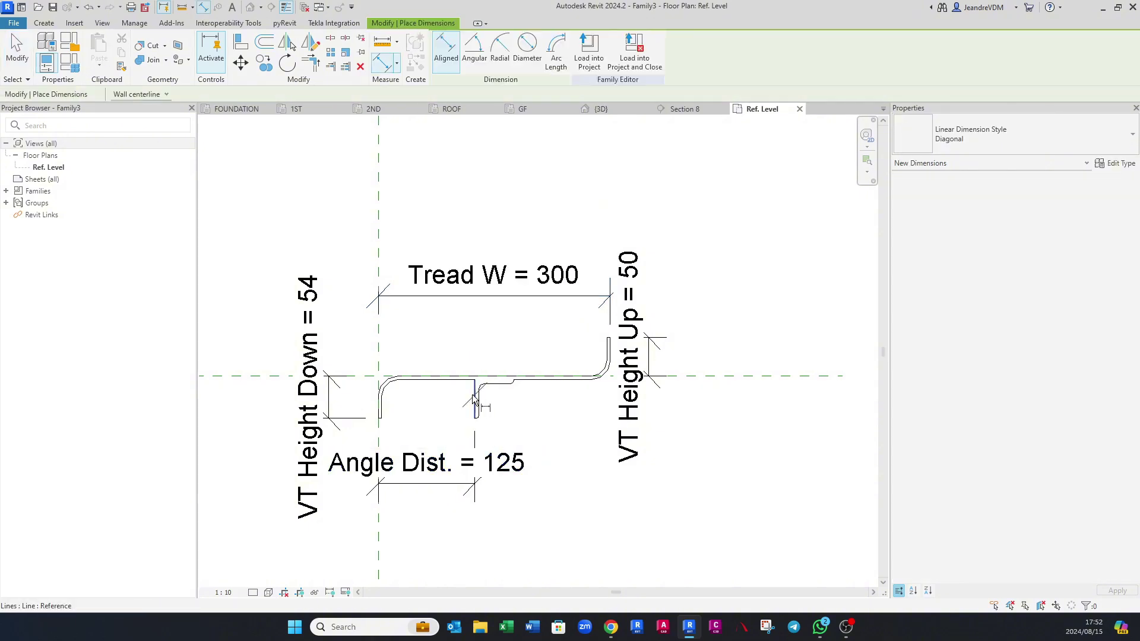
{"action": "left_click", "coordinate": [473, 394]}
{"action": "left_click", "coordinate": [514, 379]}
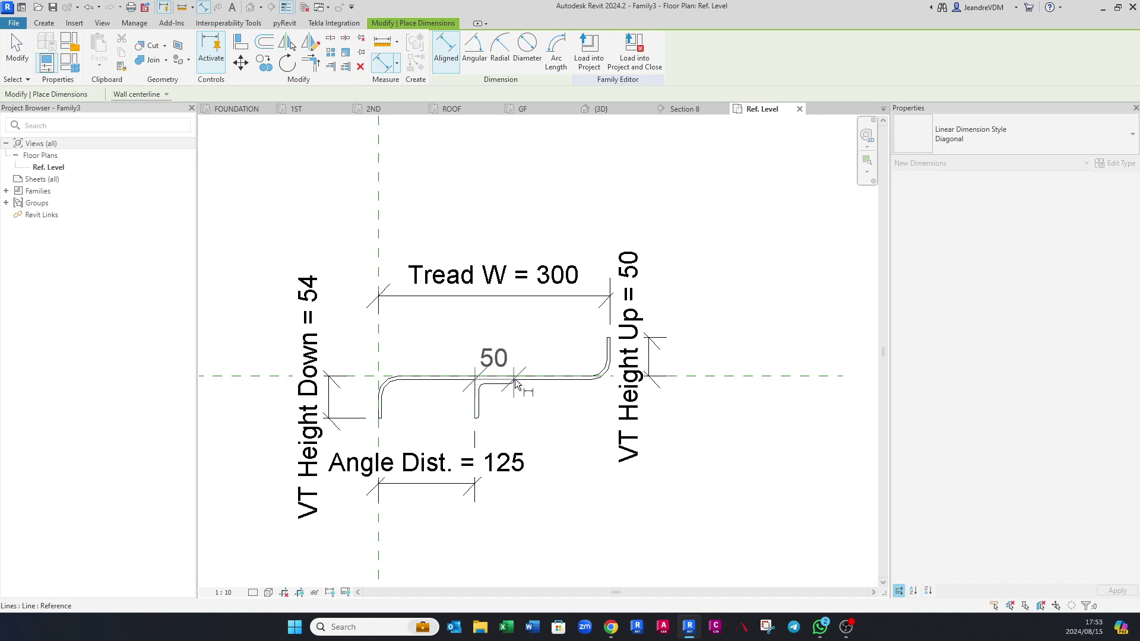
{"action": "left_click", "coordinate": [611, 350]}
{"action": "key", "text": "Escape"}
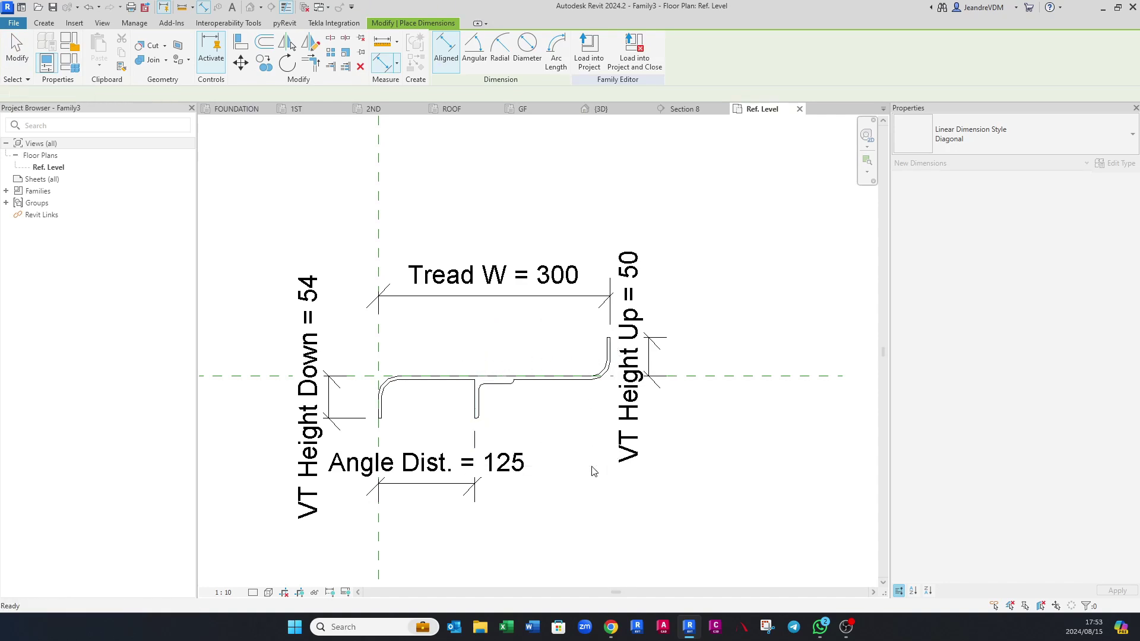
{"action": "key", "text": "Escape"}
Step: Set the Tread W dimension back to 250 mm
{"action": "left_click", "coordinate": [545, 279]}
{"action": "left_click", "coordinate": [517, 286]}
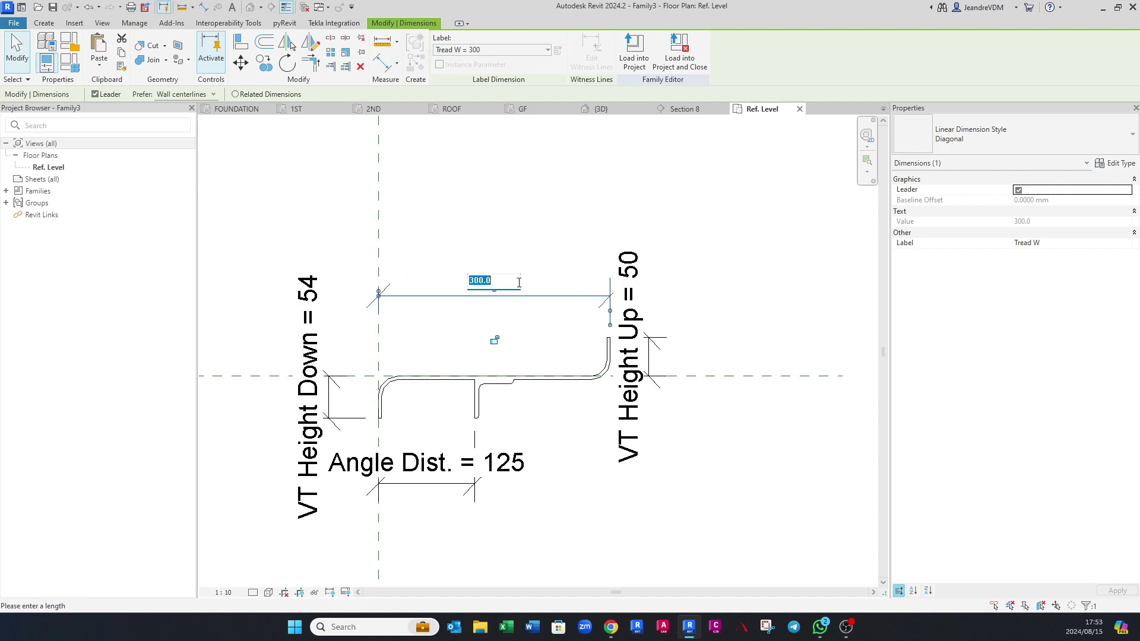
{"action": "type", "text": "250"}
{"action": "key", "text": "Return"}
{"action": "key", "text": "Escape"}
{"action": "scroll", "coordinate": [398, 285], "scroll_direction": "down", "scroll_amount": 2}
{"action": "middle_click_drag", "start_coordinate": [398, 285], "coordinate": [464, 299]}
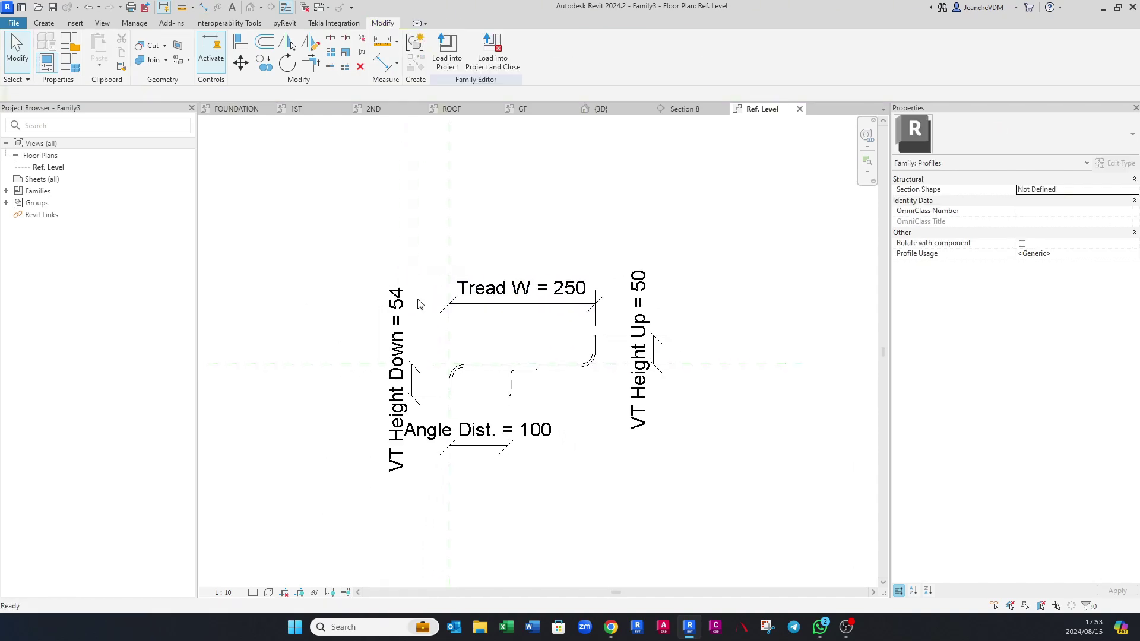
Step: Set the family's Profile Usage to Stair Tread
{"action": "left_click", "coordinate": [76, 52]}
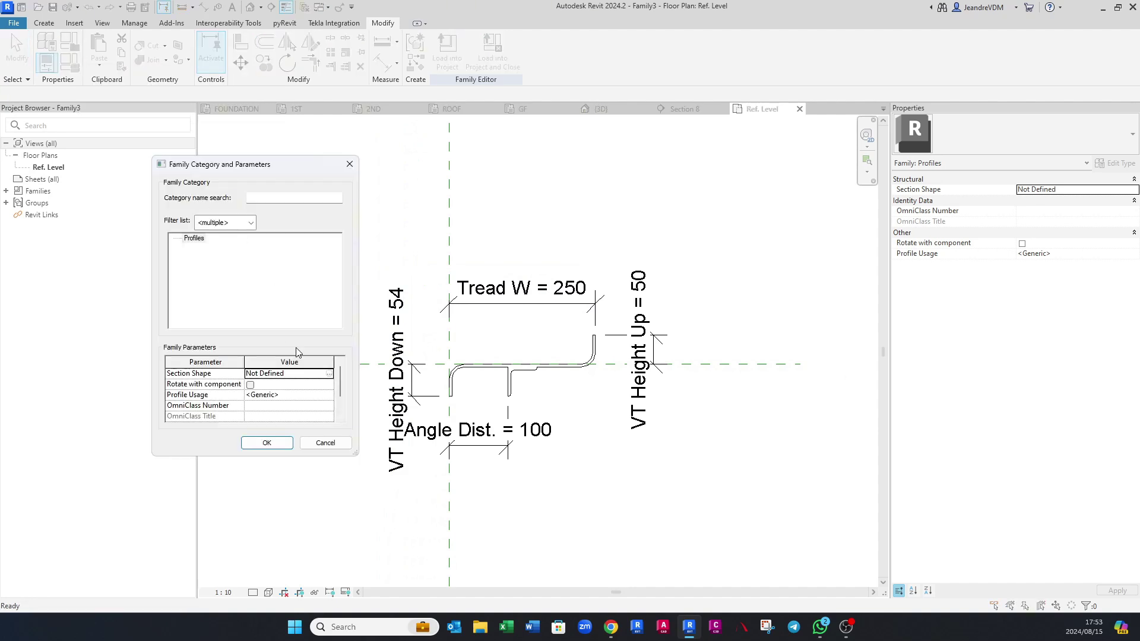
{"action": "left_click", "coordinate": [325, 400]}
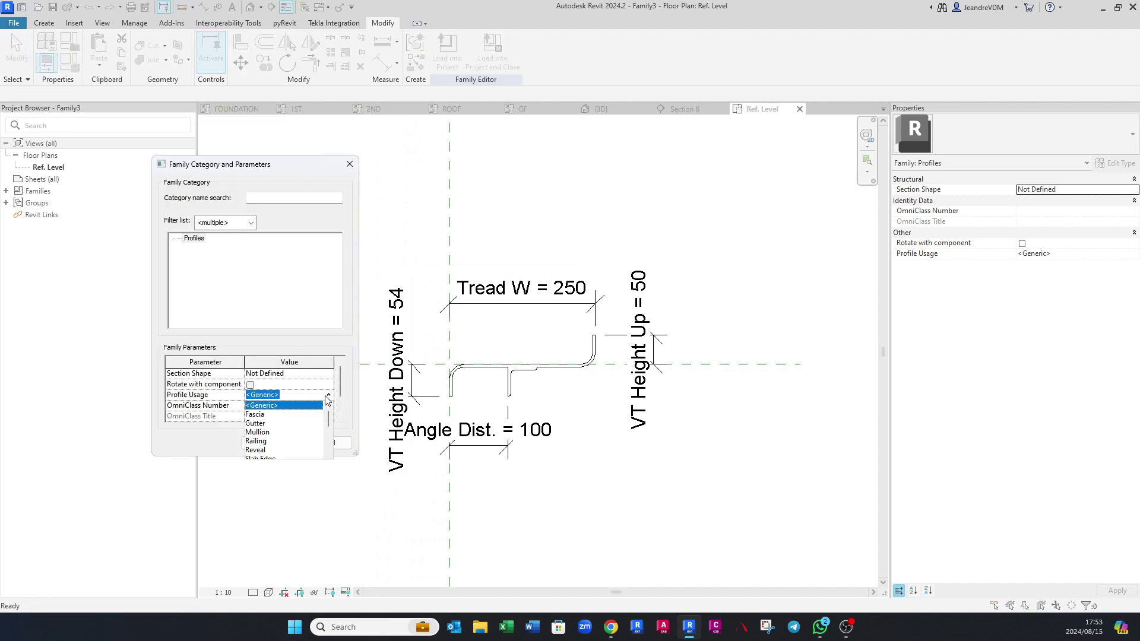
{"action": "scroll", "coordinate": [294, 431], "scroll_direction": "down", "scroll_amount": 5}
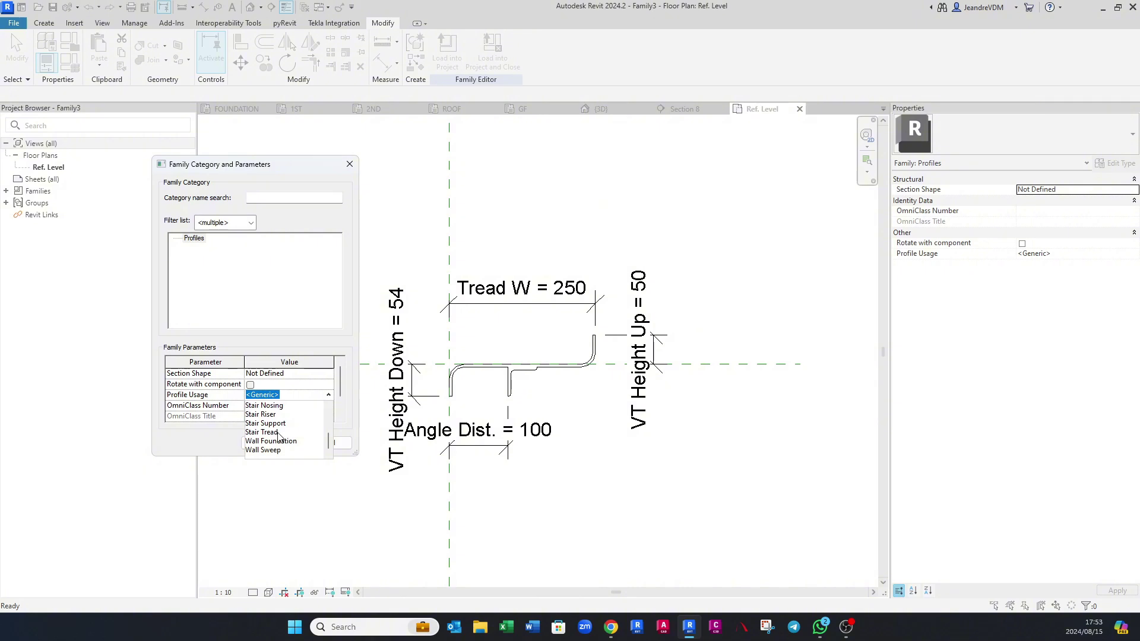
{"action": "left_click", "coordinate": [278, 432]}
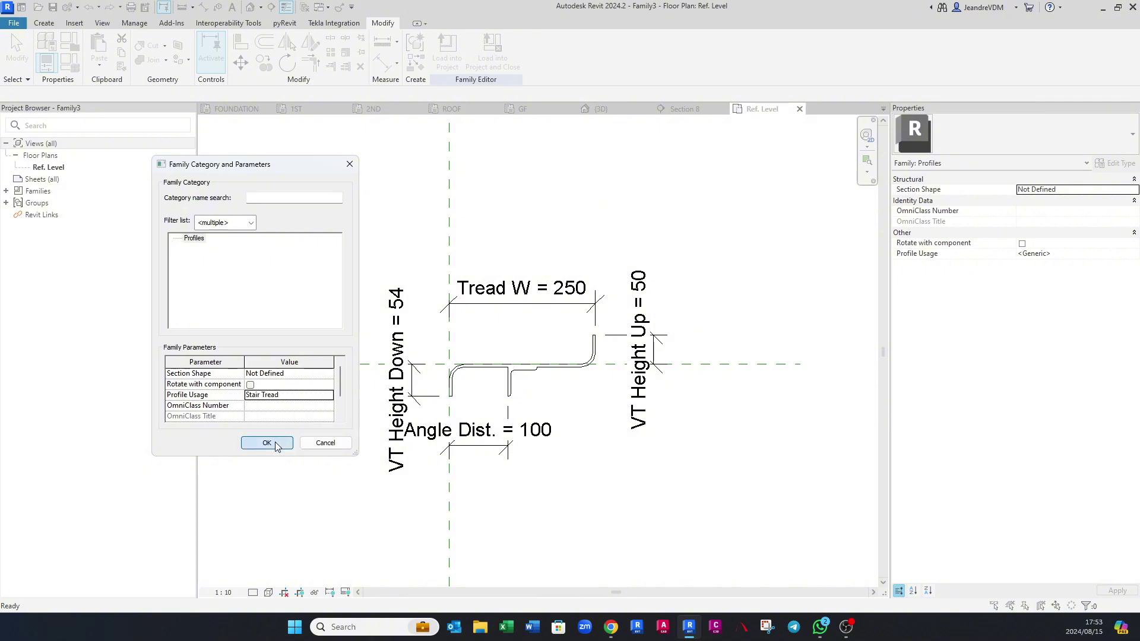
{"action": "left_click", "coordinate": [266, 443]}
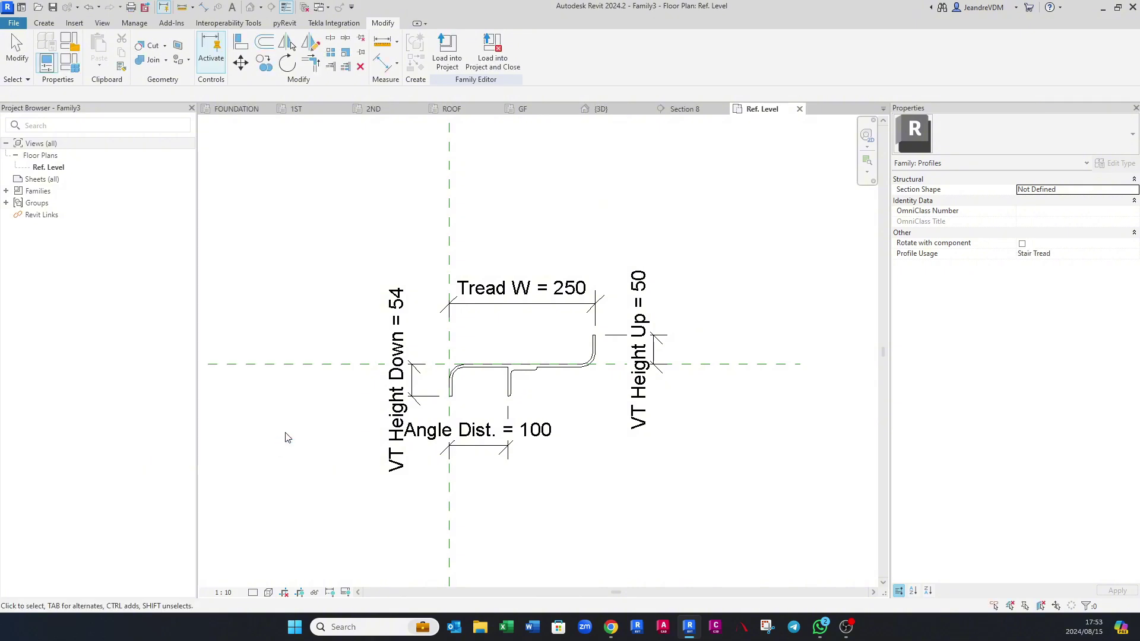
Step: Load the finished tread profile family into the project
{"action": "middle_click", "coordinate": [492, 390]}
{"action": "middle_click", "coordinate": [491, 390]}
{"action": "scroll", "coordinate": [615, 393], "scroll_direction": "up", "scroll_amount": 2}
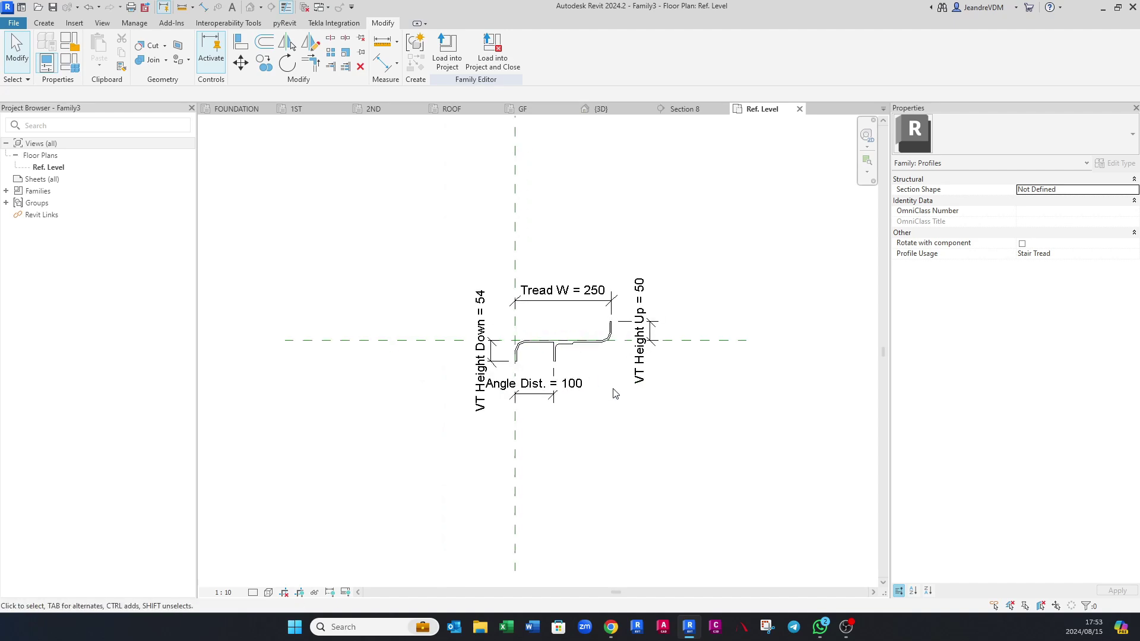
{"action": "scroll", "coordinate": [603, 393], "scroll_direction": "up", "scroll_amount": 1}
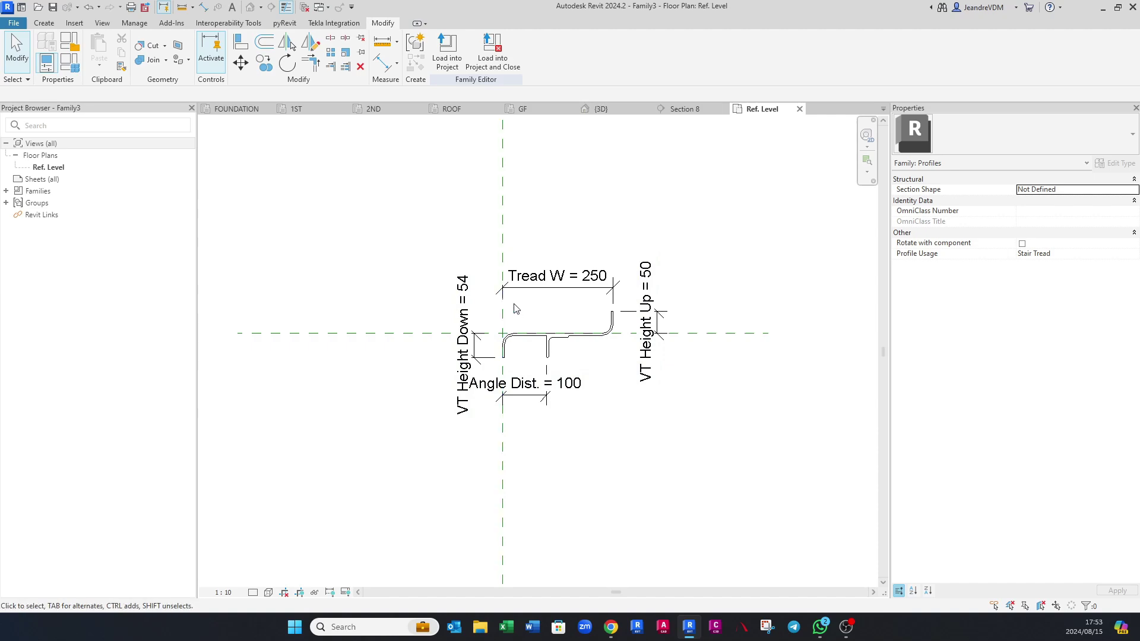
{"action": "left_click", "coordinate": [447, 54]}
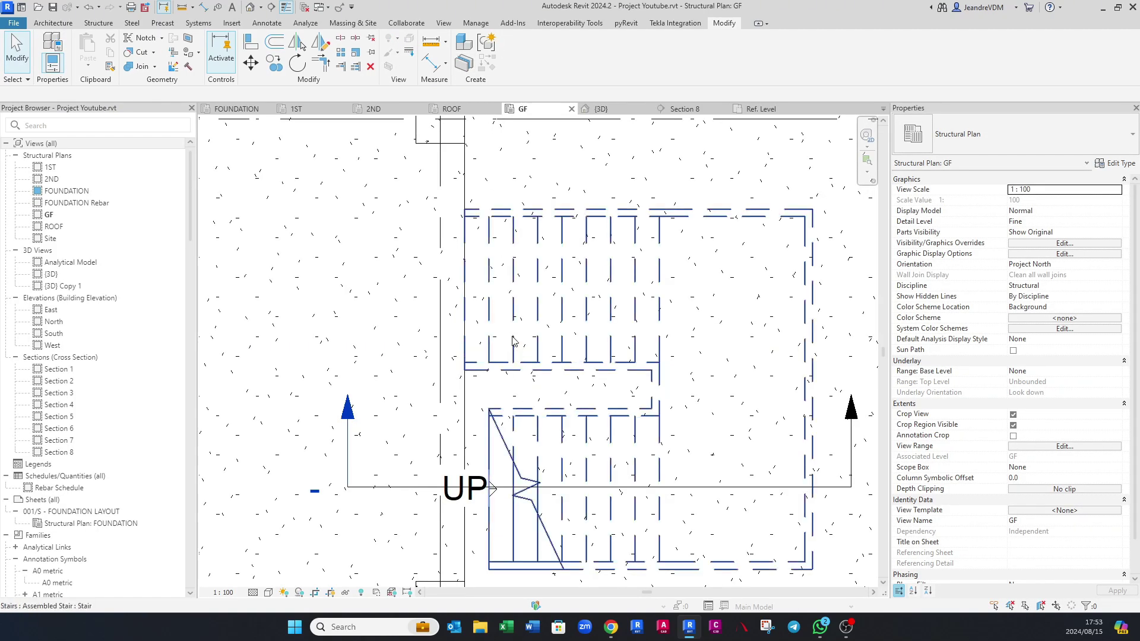
{"action": "scroll", "coordinate": [515, 327], "scroll_direction": "down", "scroll_amount": 1}
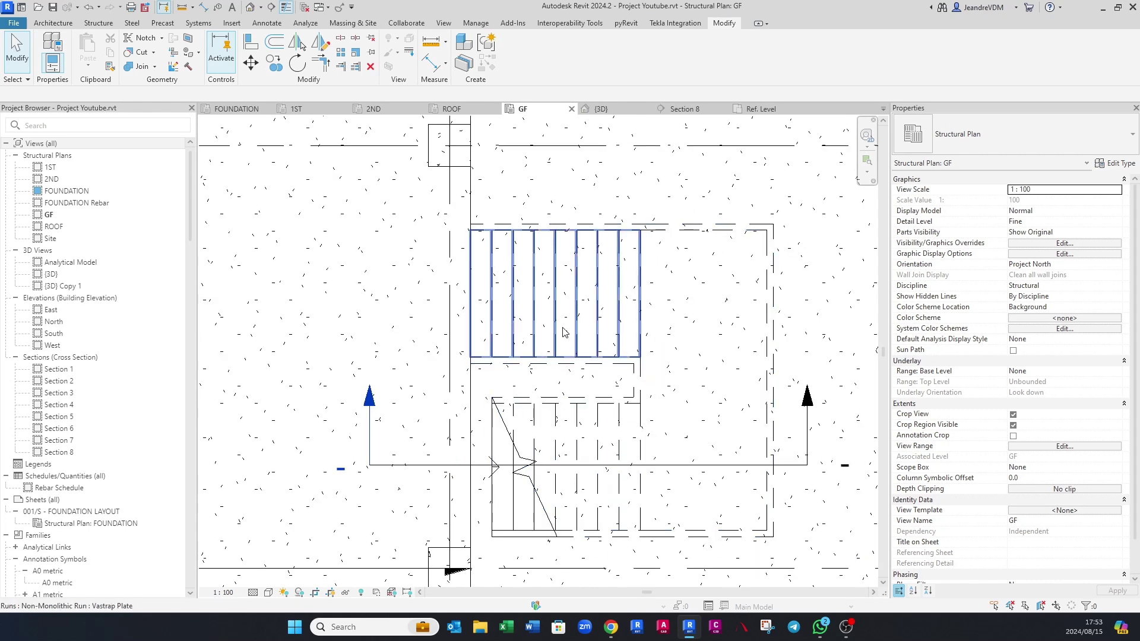
{"action": "left_click", "coordinate": [598, 110]}
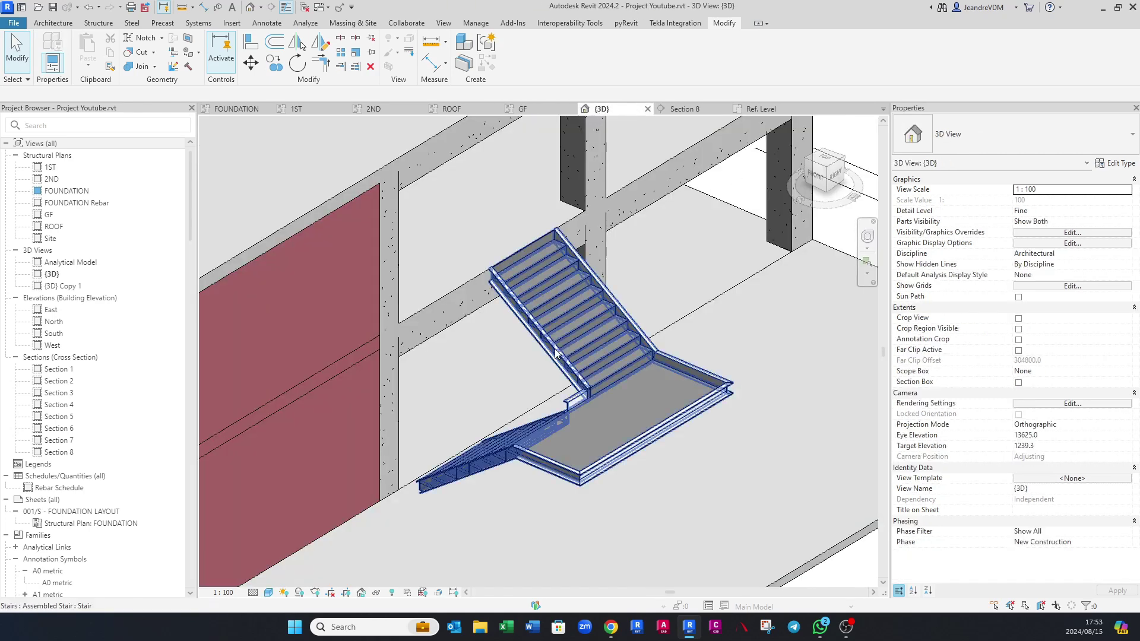
{"action": "left_click", "coordinate": [570, 315]}
{"action": "left_click", "coordinate": [1119, 164]}
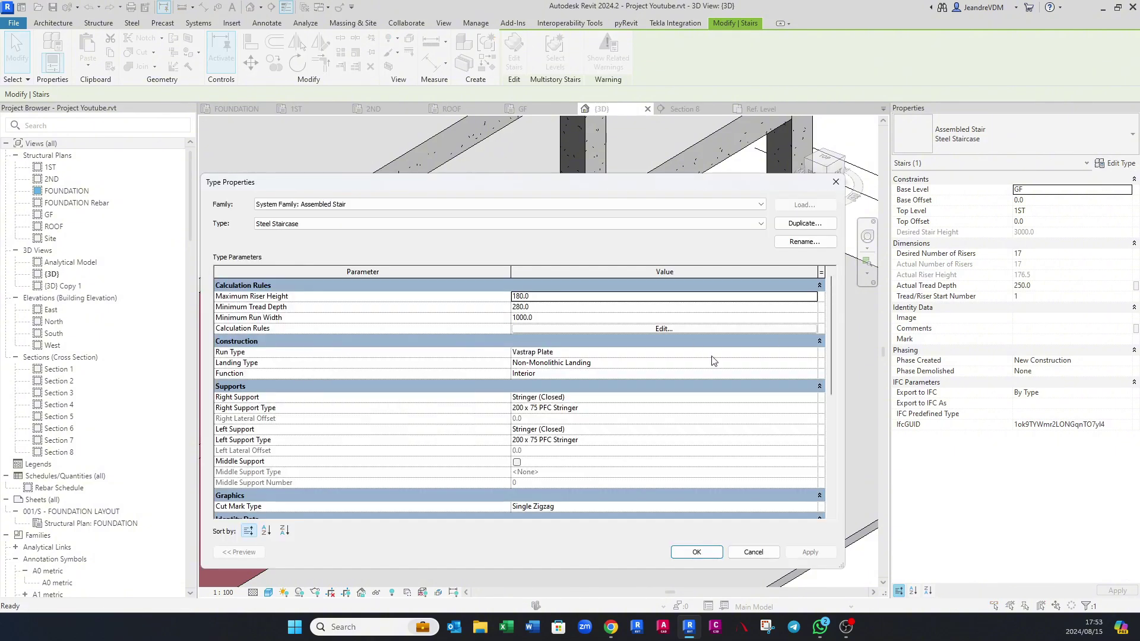
{"action": "left_click", "coordinate": [817, 358]}
{"action": "left_click", "coordinate": [816, 358]}
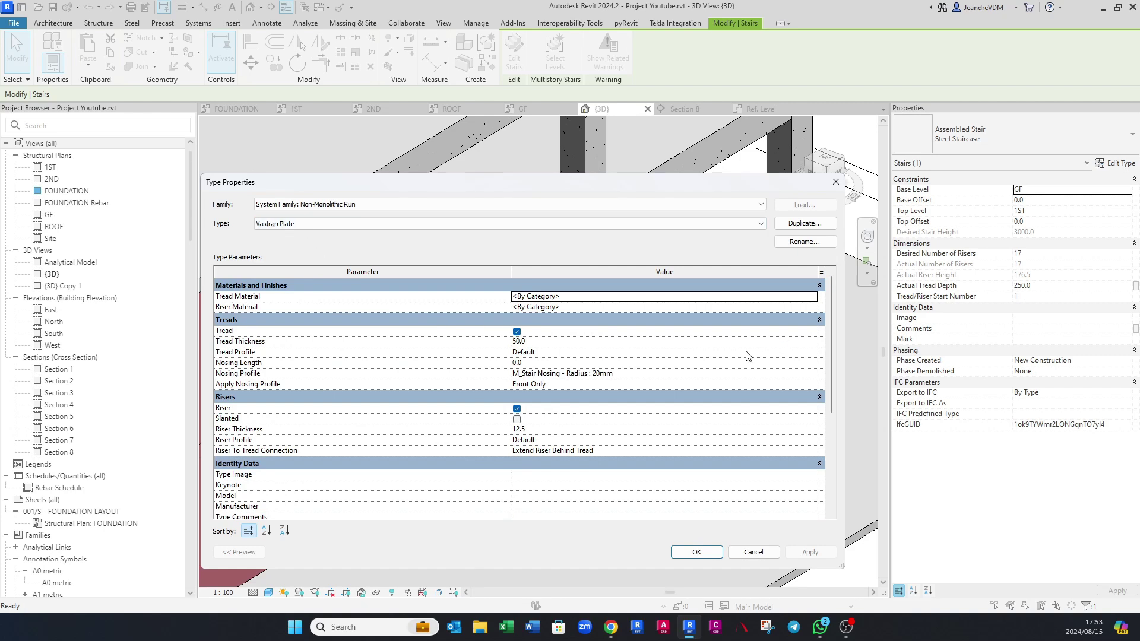
{"action": "left_click", "coordinate": [812, 355]}
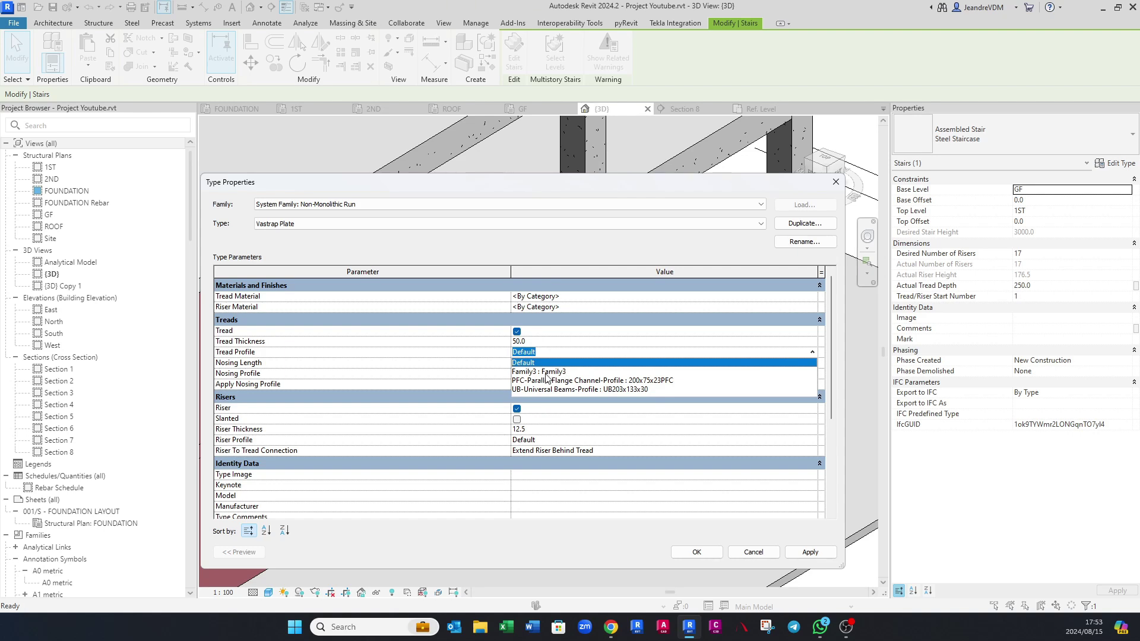
{"action": "key", "text": "Escape"}
{"action": "key", "text": "Escape"}
{"action": "key", "text": "Escape"}
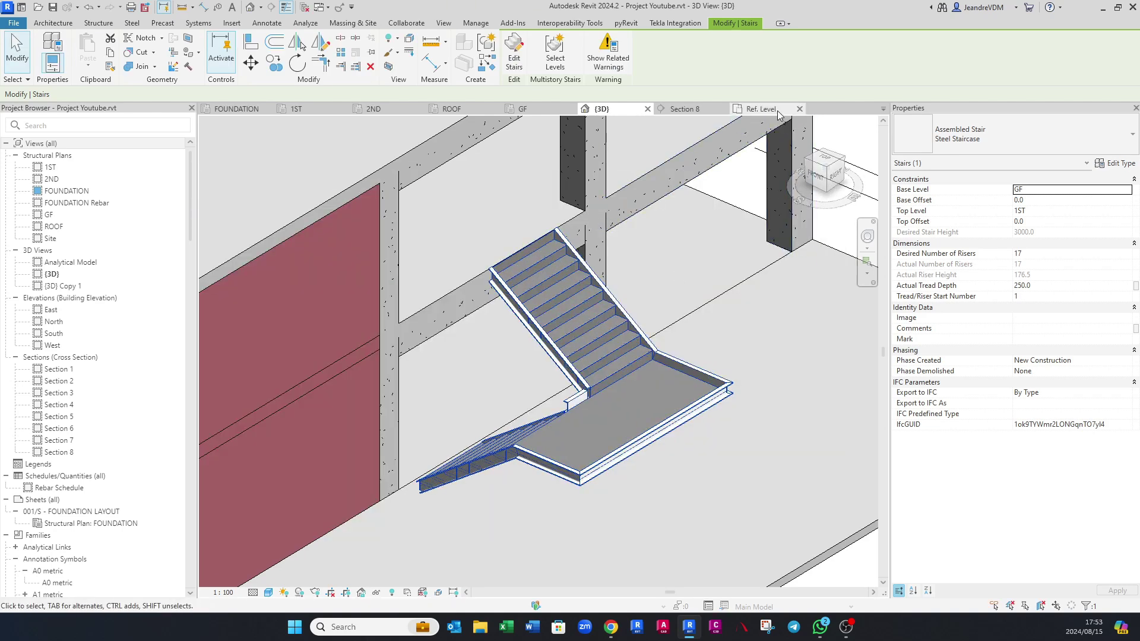
{"action": "left_click", "coordinate": [778, 112]}
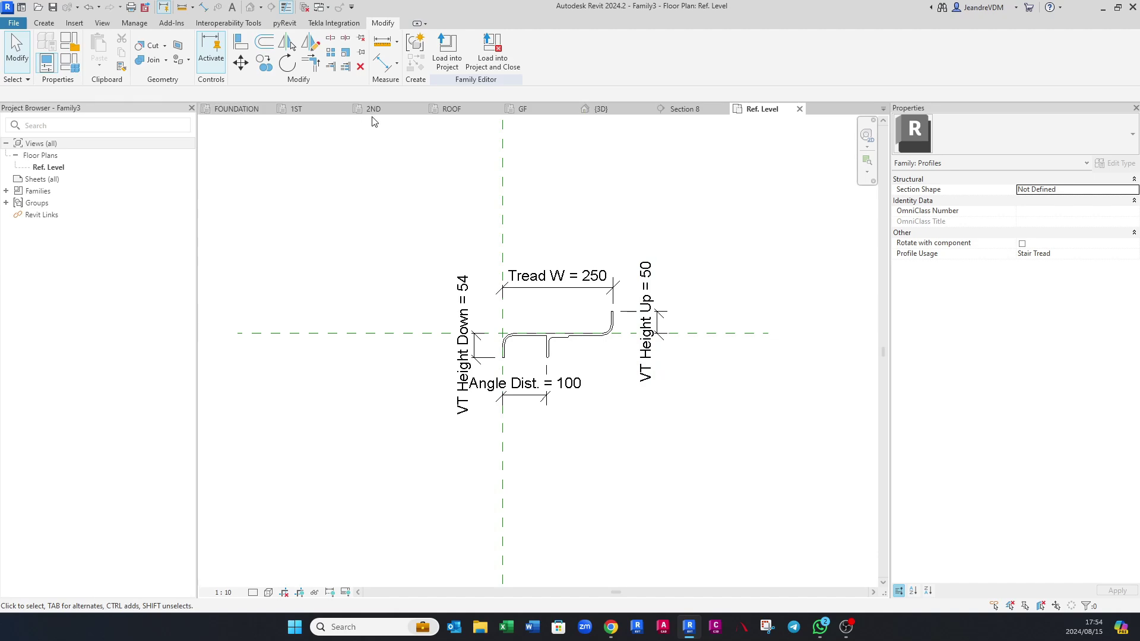
Step: In the 3D view, set the tread thickness of the steel staircase's Vastrap Plate run type to 4.5 mm
{"action": "left_click", "coordinate": [612, 113]}
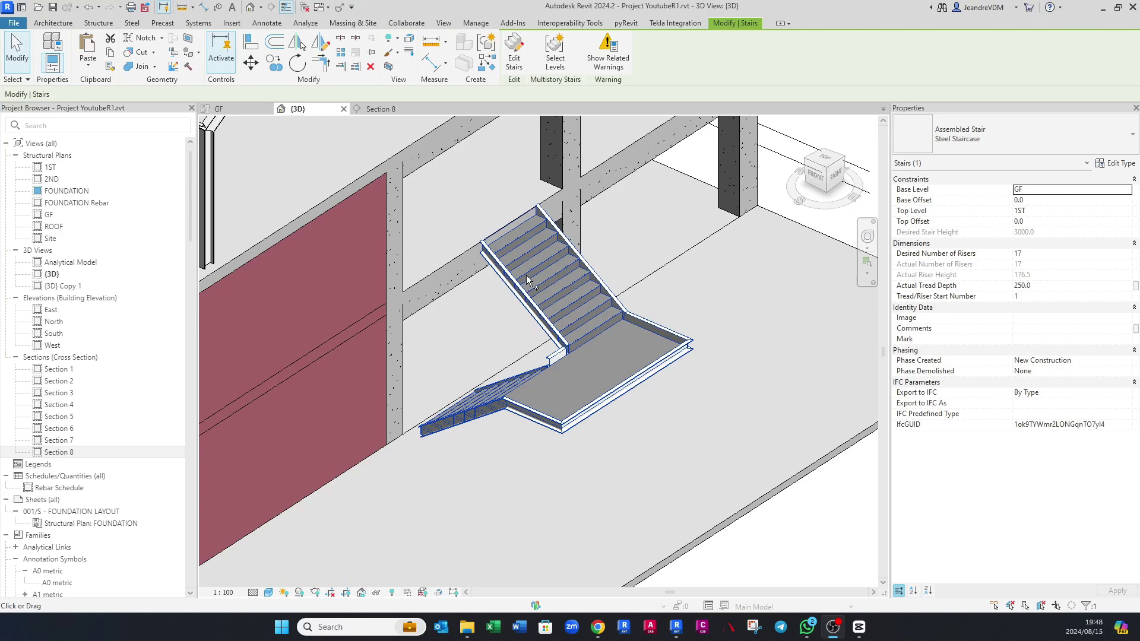
{"action": "left_click", "coordinate": [1120, 164]}
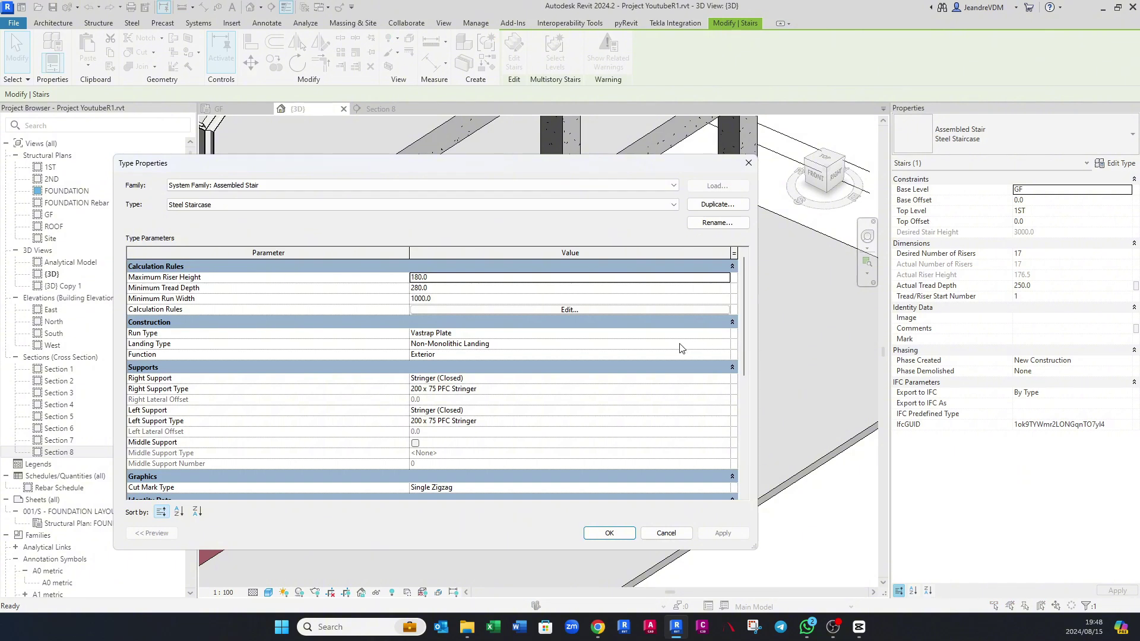
{"action": "left_click", "coordinate": [728, 334]}
{"action": "left_click", "coordinate": [728, 334]}
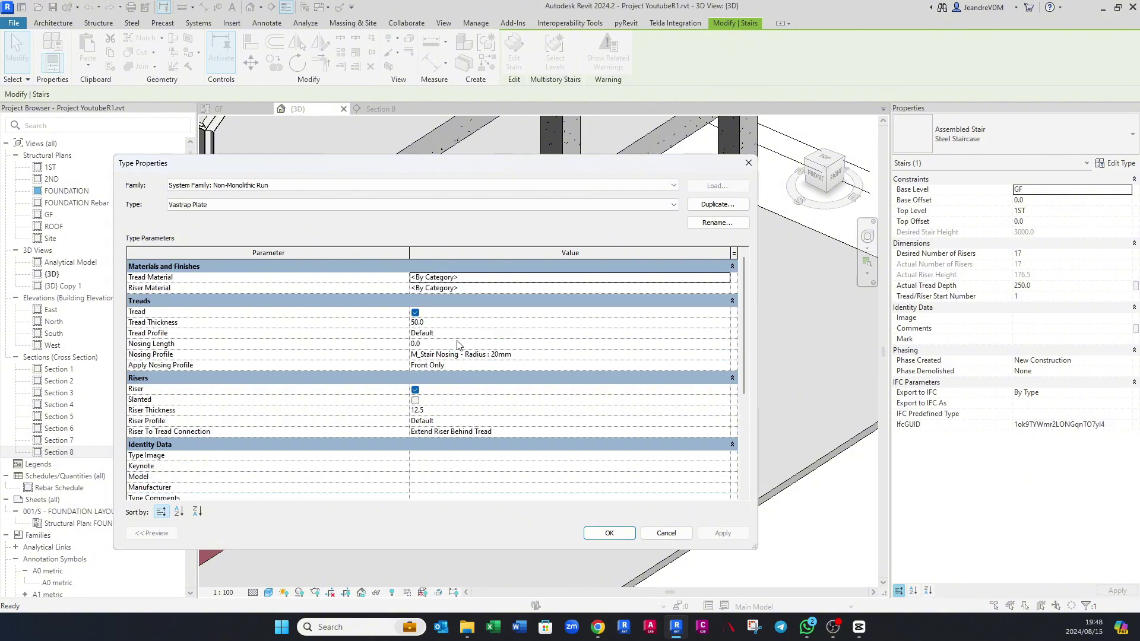
{"action": "left_click", "coordinate": [445, 322]}
{"action": "type", "text": "4"}
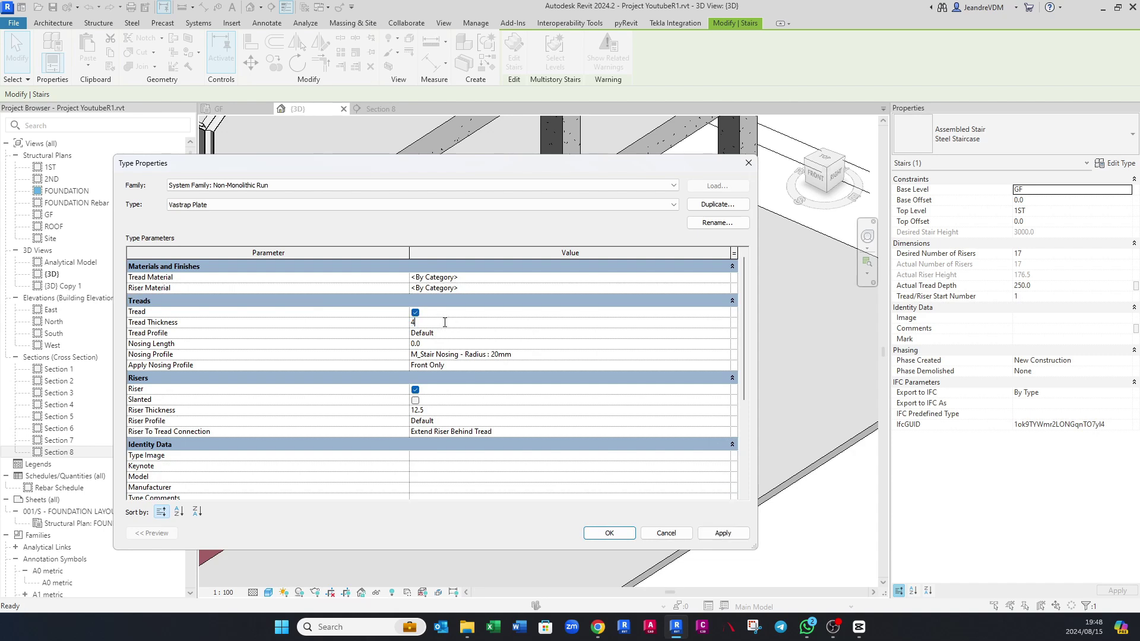
{"action": "type", "text": ".5"}
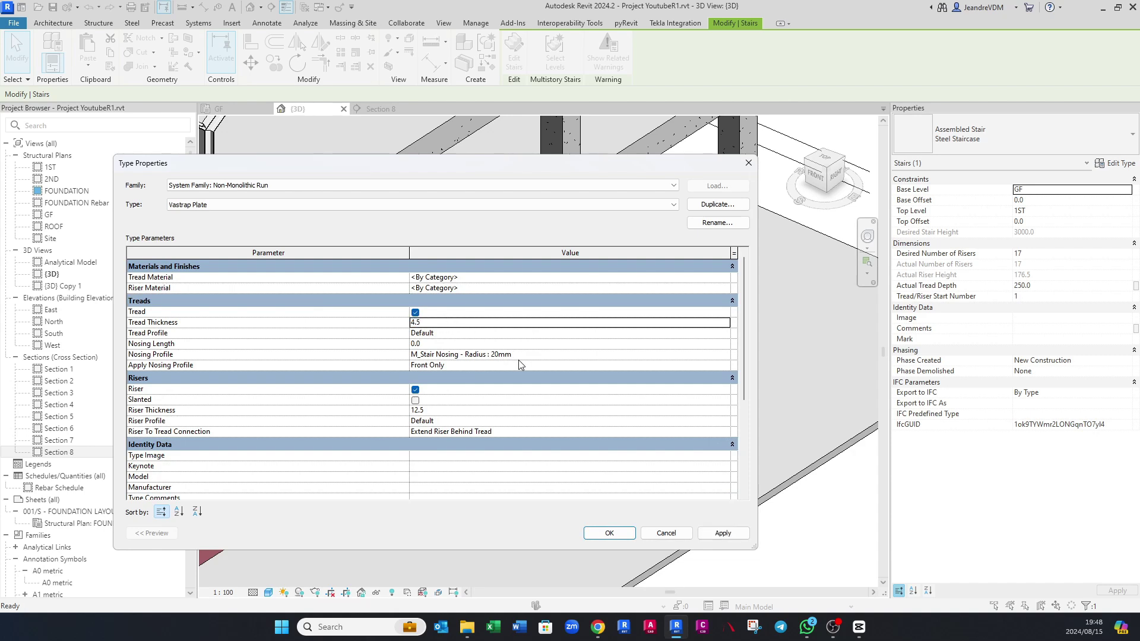
Step: Set the run type's tread profile to Family3 : Family3 and its nosing profile to Default
{"action": "left_click", "coordinate": [695, 333]}
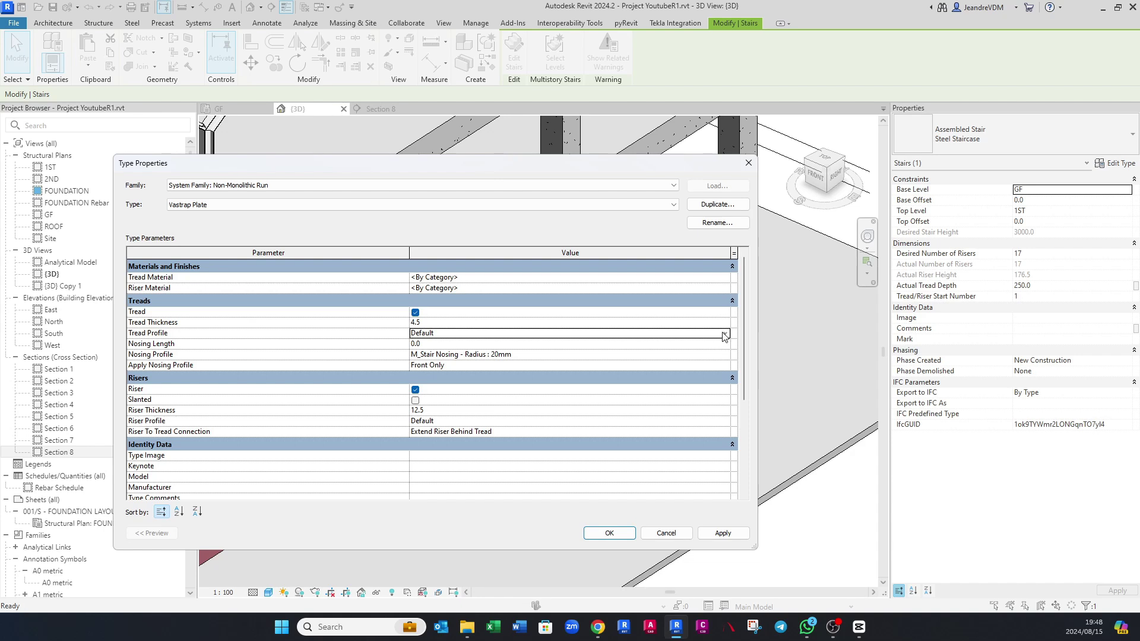
{"action": "left_click", "coordinate": [687, 332]}
{"action": "left_click", "coordinate": [439, 353]}
{"action": "left_click", "coordinate": [729, 357]}
{"action": "left_click", "coordinate": [726, 355]}
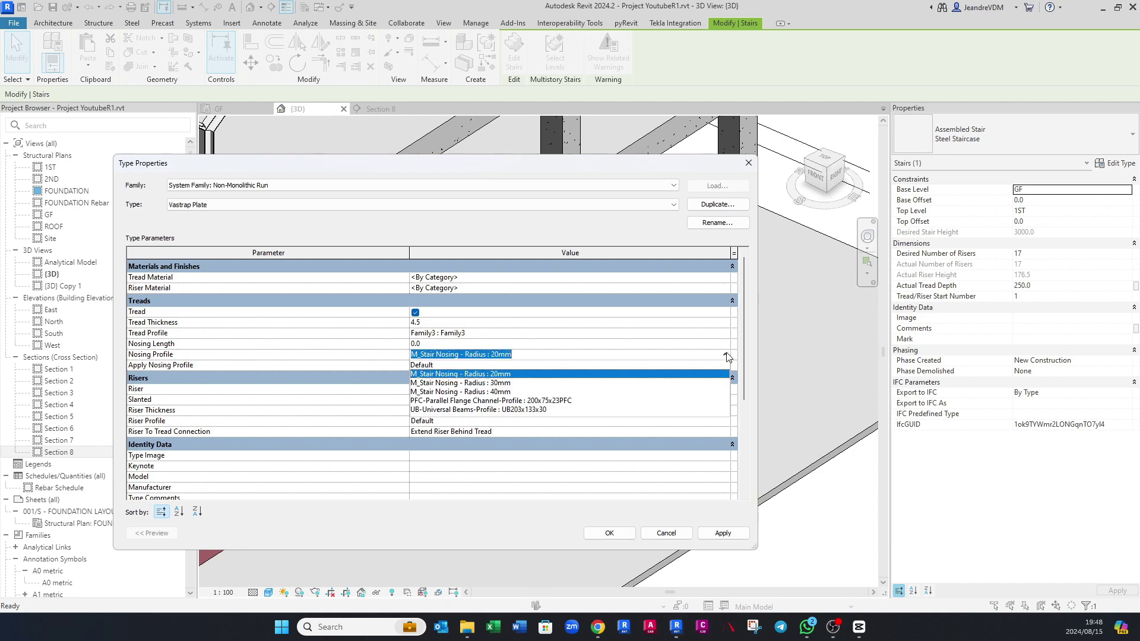
{"action": "left_click", "coordinate": [421, 365]}
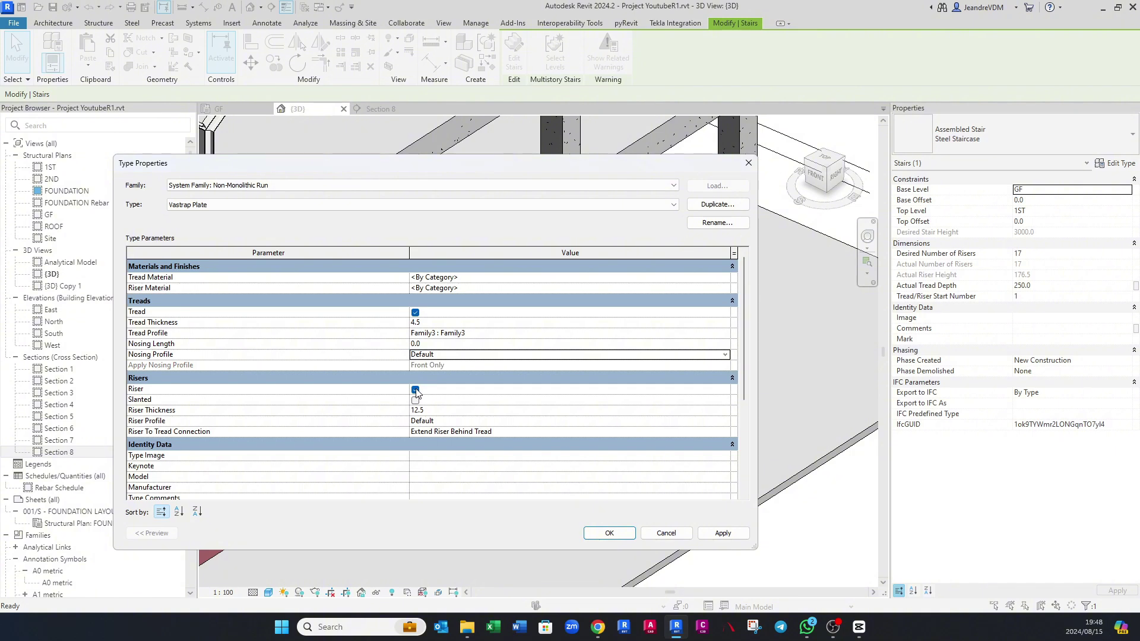
Step: Turn off the risers in the run type and apply the changes to the steel staircase
{"action": "left_click", "coordinate": [414, 390]}
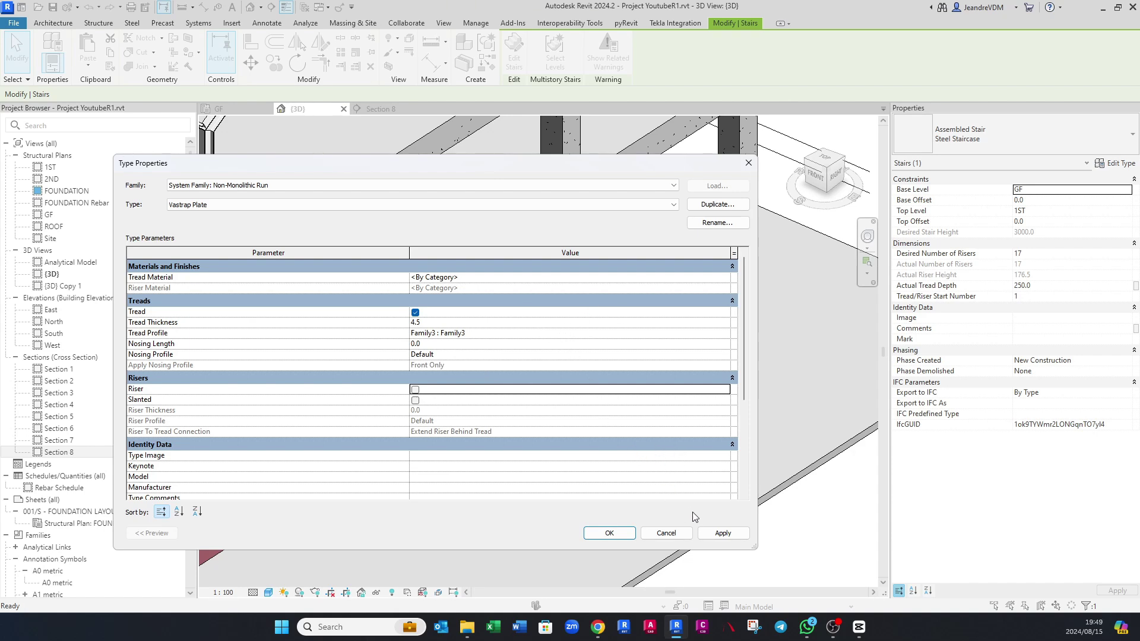
{"action": "left_click", "coordinate": [721, 534]}
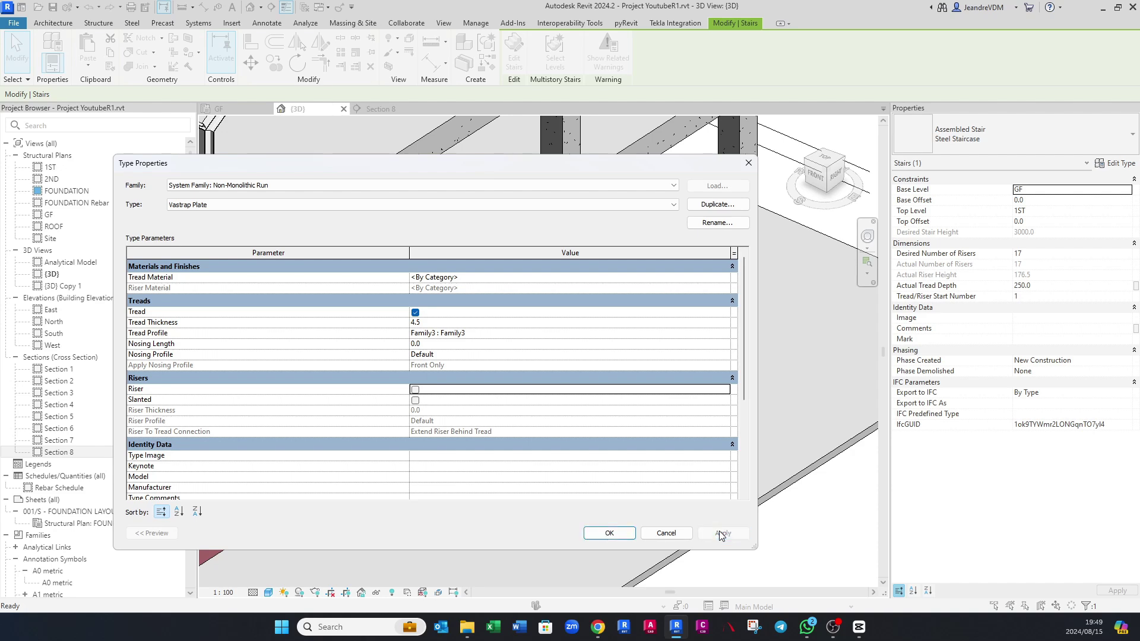
{"action": "left_click", "coordinate": [609, 536]}
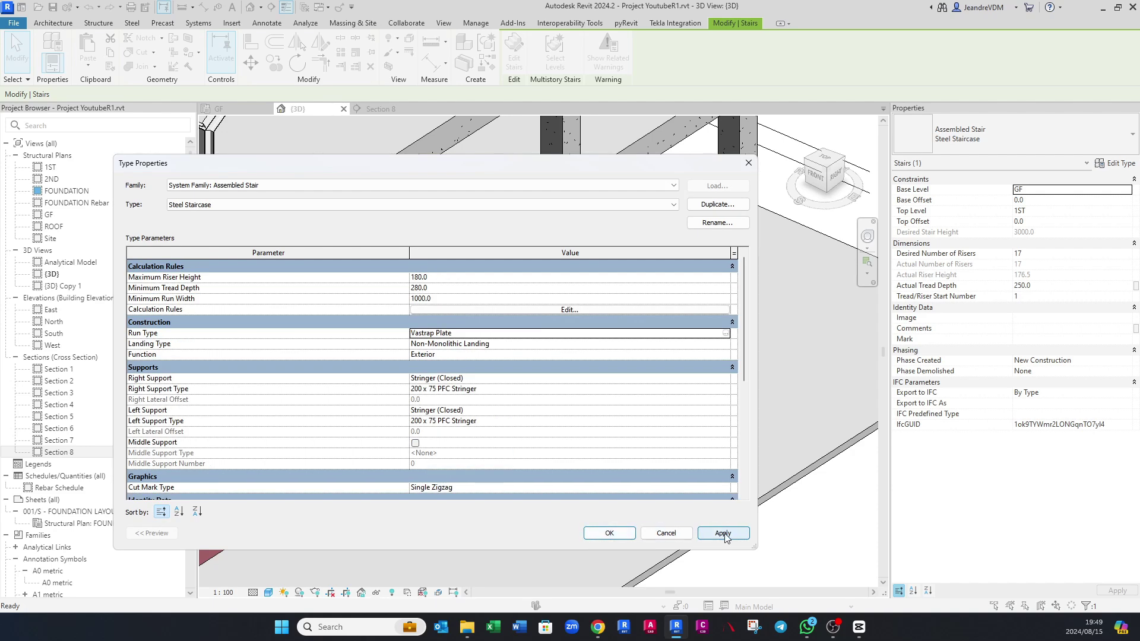
{"action": "left_click", "coordinate": [723, 534]}
{"action": "left_click", "coordinate": [608, 533]}
Step: Examine the staircase's treads up close and as a whole in the 3D view
{"action": "scroll", "coordinate": [591, 342], "scroll_direction": "up", "scroll_amount": 5}
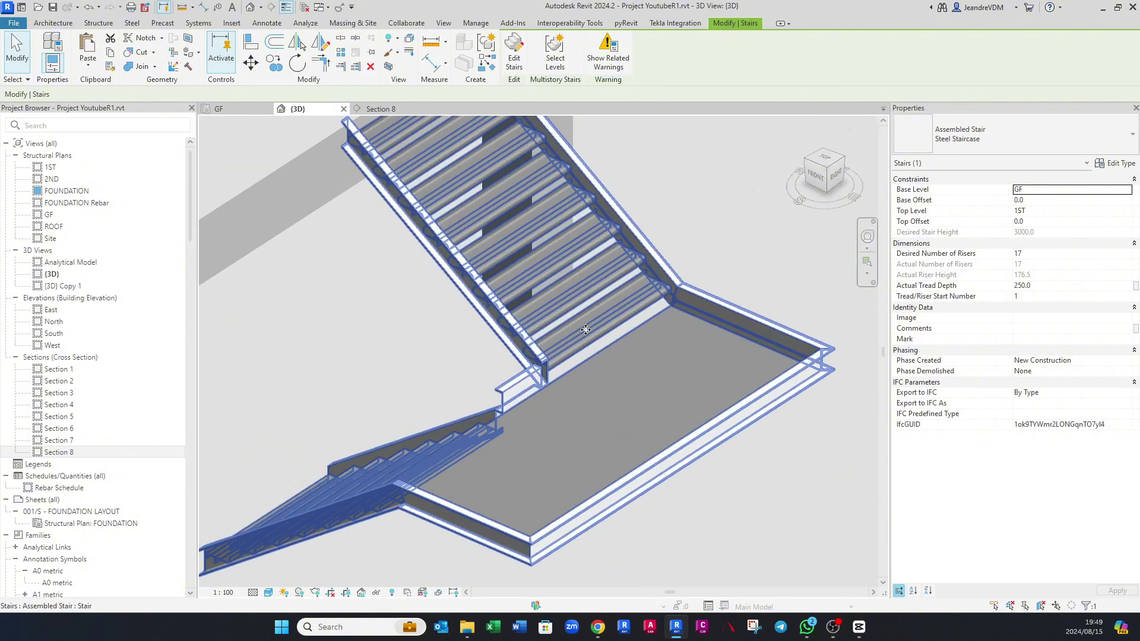
{"action": "key", "text": "Escape"}
{"action": "scroll", "coordinate": [591, 344], "scroll_direction": "down", "scroll_amount": 5}
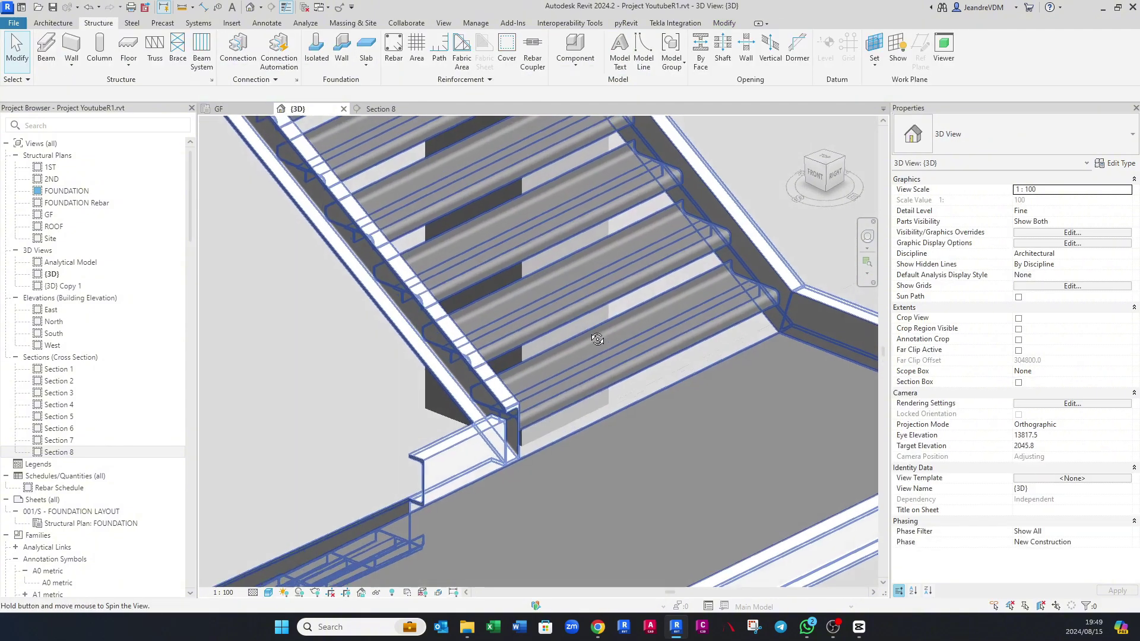
{"action": "middle_click_drag", "start_coordinate": [589, 391], "coordinate": [591, 387], "text": "shift"}
{"action": "scroll", "coordinate": [591, 387], "scroll_direction": "down", "scroll_amount": 6}
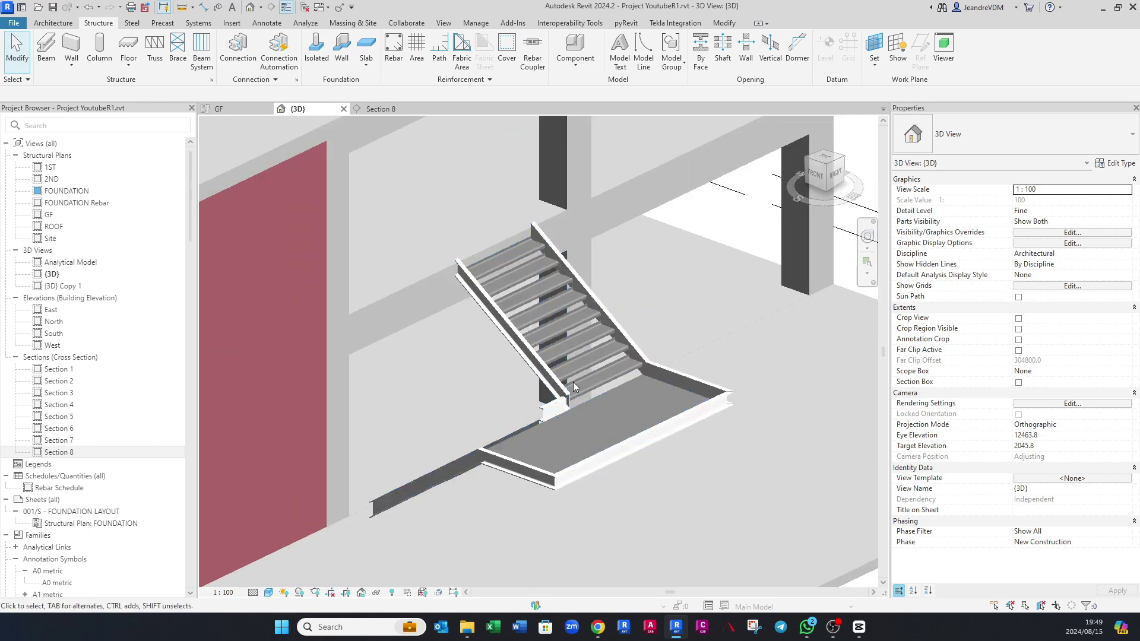
Step: Examine in Section 8 how the tread profiles sit within the stringers of both flights and at the landing
{"action": "left_click", "coordinate": [387, 112]}
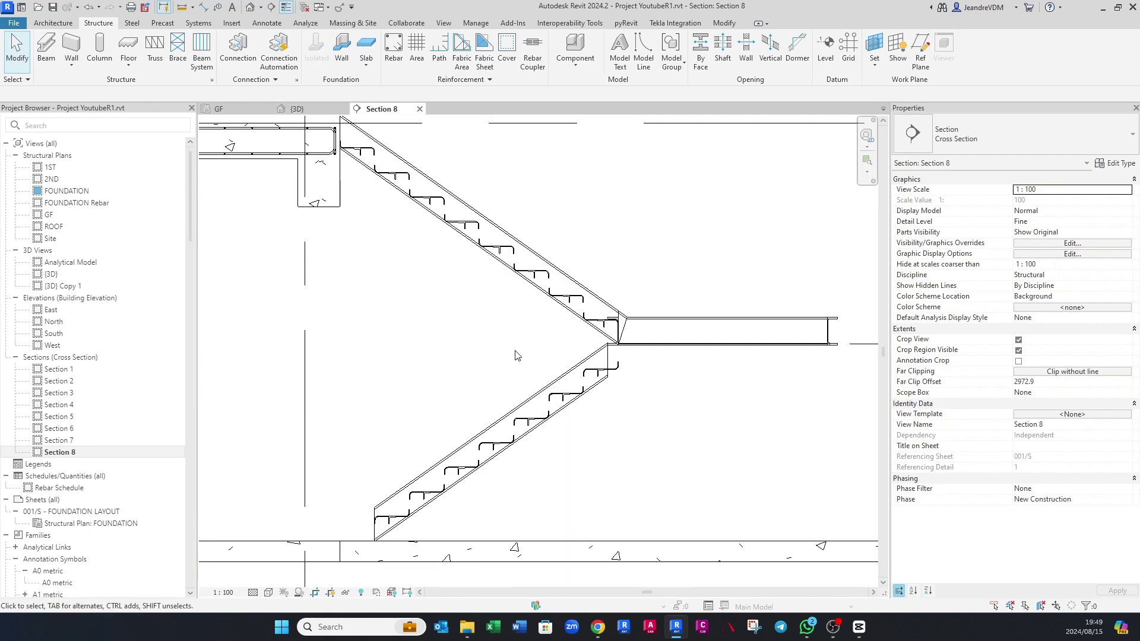
{"action": "scroll", "coordinate": [589, 392], "scroll_direction": "up", "scroll_amount": 3}
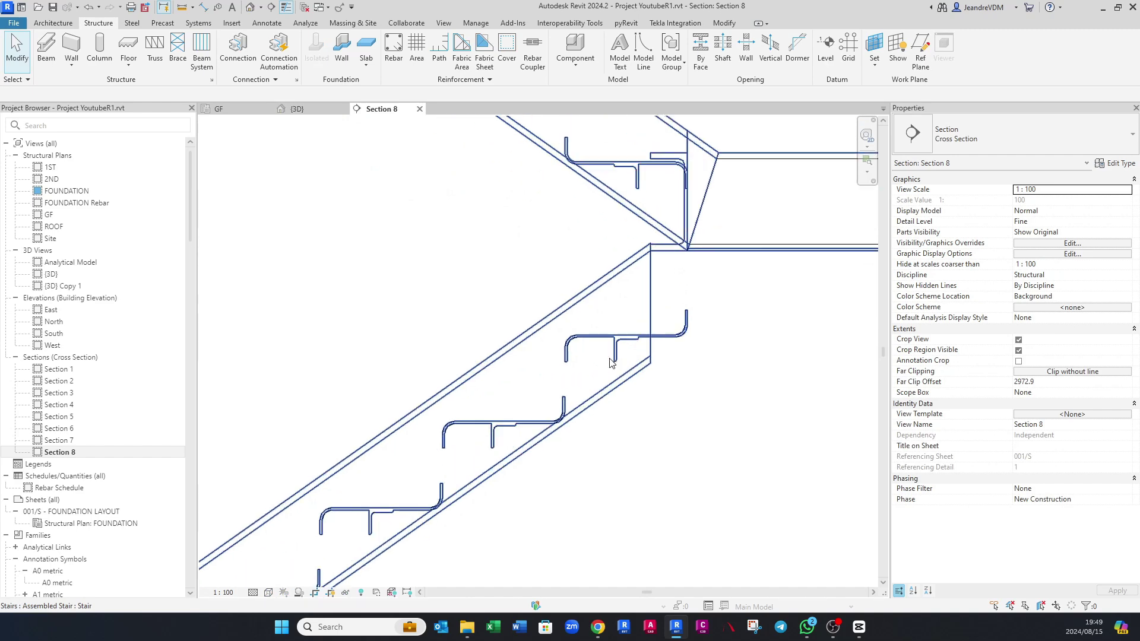
{"action": "scroll", "coordinate": [570, 349], "scroll_direction": "down", "scroll_amount": 2}
{"action": "scroll", "coordinate": [601, 298], "scroll_direction": "up", "scroll_amount": 2}
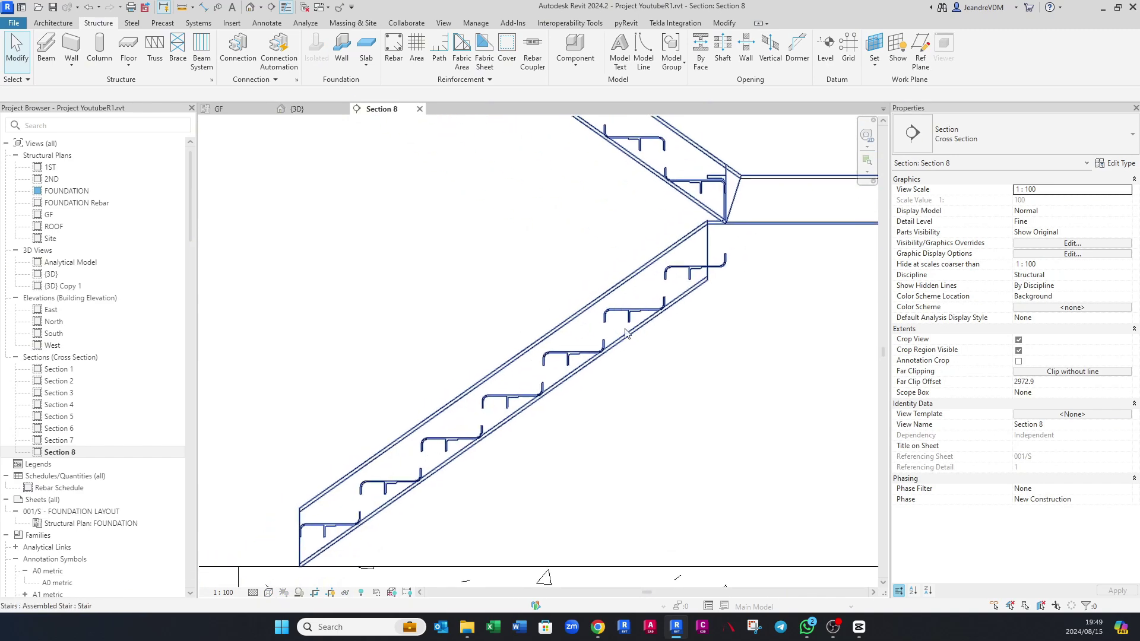
{"action": "scroll", "coordinate": [602, 299], "scroll_direction": "down", "scroll_amount": 3}
{"action": "scroll", "coordinate": [533, 333], "scroll_direction": "up", "scroll_amount": 3}
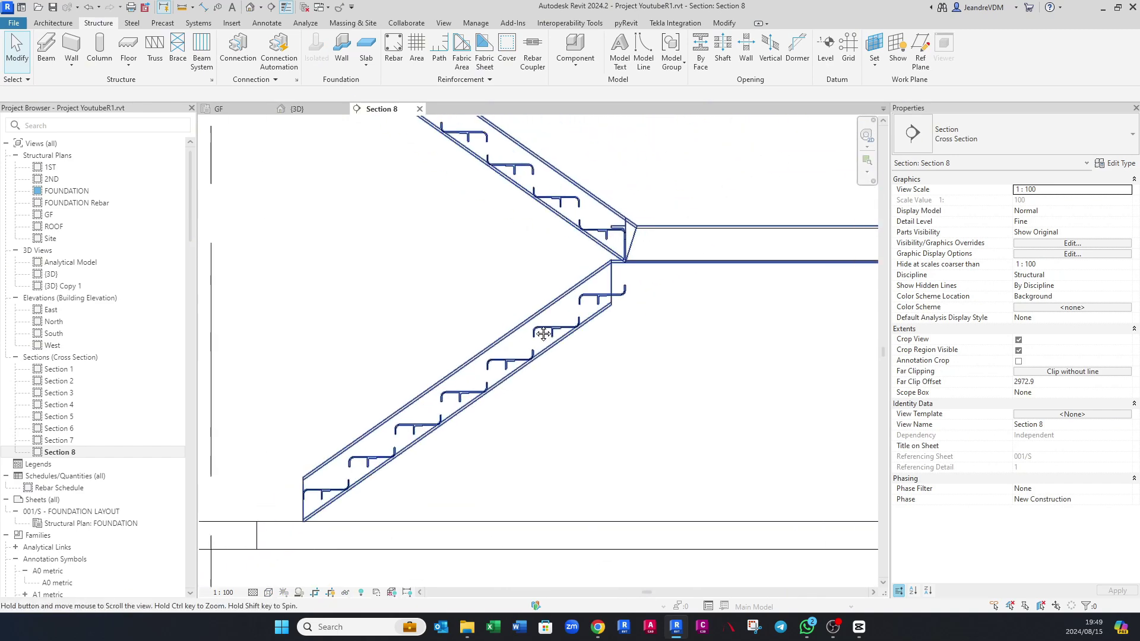
{"action": "scroll", "coordinate": [533, 333], "scroll_direction": "down", "scroll_amount": 3}
{"action": "scroll", "coordinate": [629, 362], "scroll_direction": "up", "scroll_amount": 3}
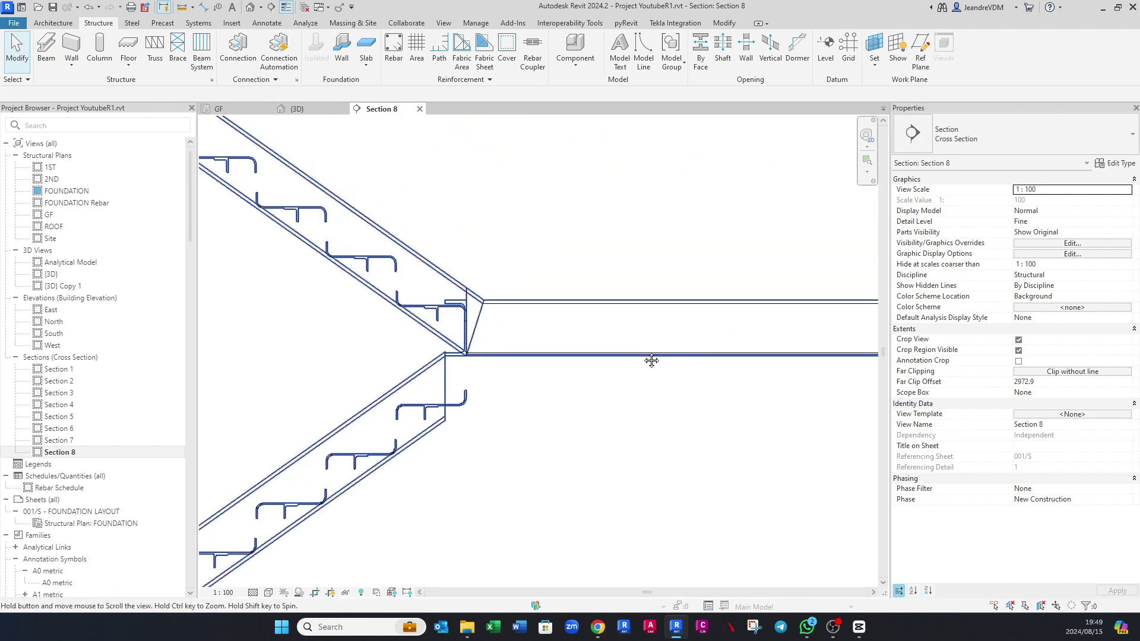
{"action": "middle_click_drag", "start_coordinate": [651, 361], "coordinate": [459, 402]}
{"action": "scroll", "coordinate": [679, 400], "scroll_direction": "up", "scroll_amount": 4}
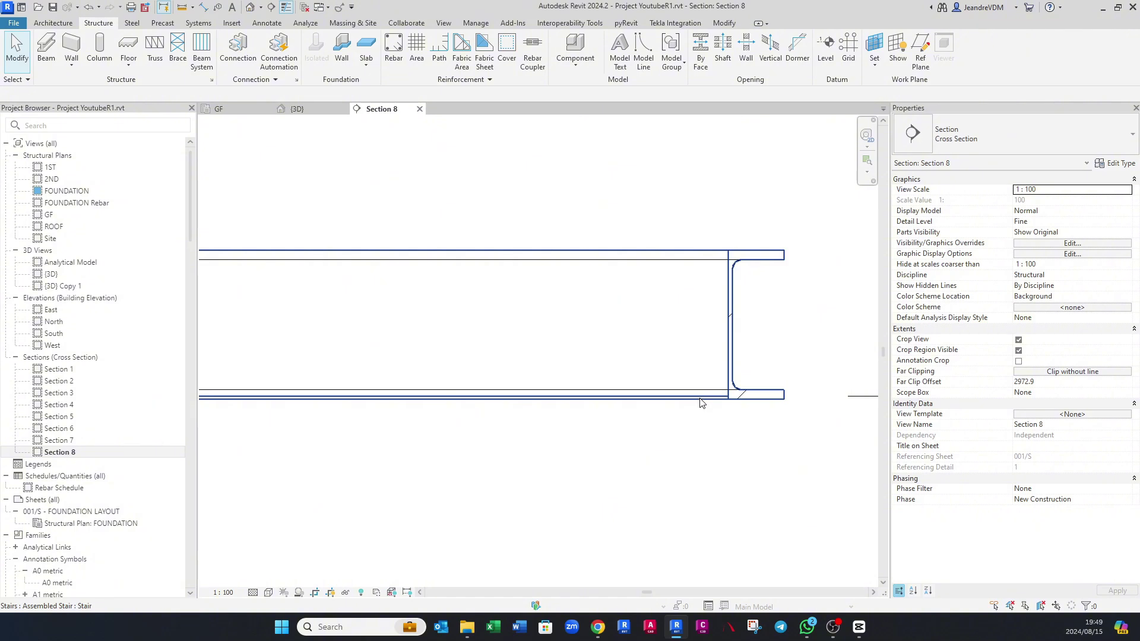
{"action": "scroll", "coordinate": [701, 403], "scroll_direction": "up", "scroll_amount": 1}
{"action": "scroll", "coordinate": [700, 233], "scroll_direction": "down", "scroll_amount": 5}
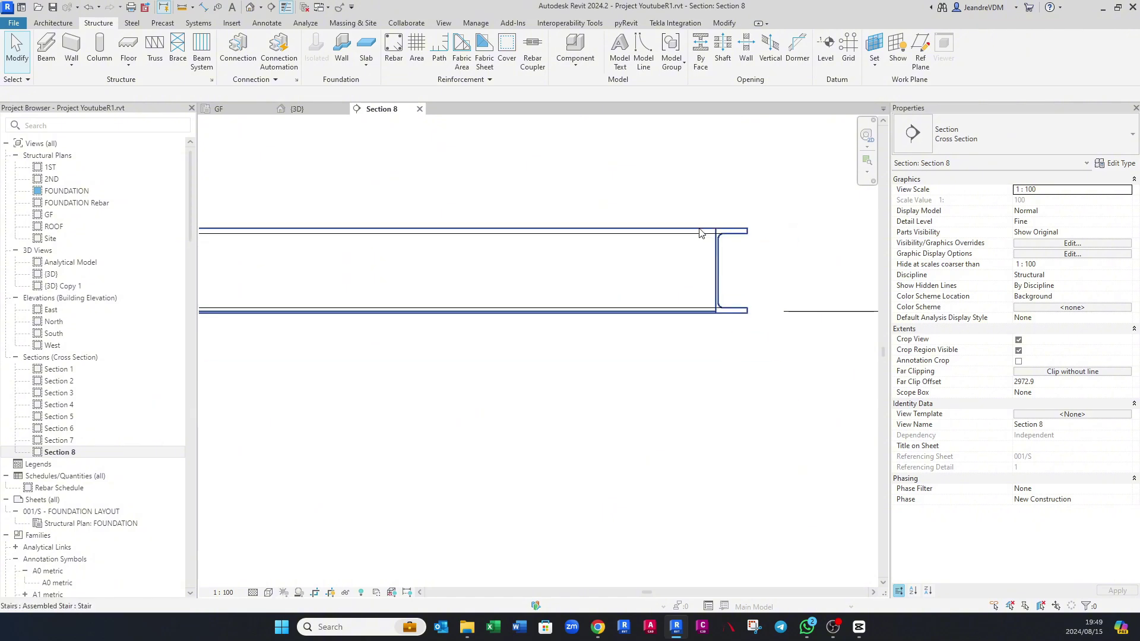
{"action": "middle_click_drag", "start_coordinate": [564, 256], "coordinate": [636, 280]}
{"action": "scroll", "coordinate": [590, 347], "scroll_direction": "down", "scroll_amount": 1}
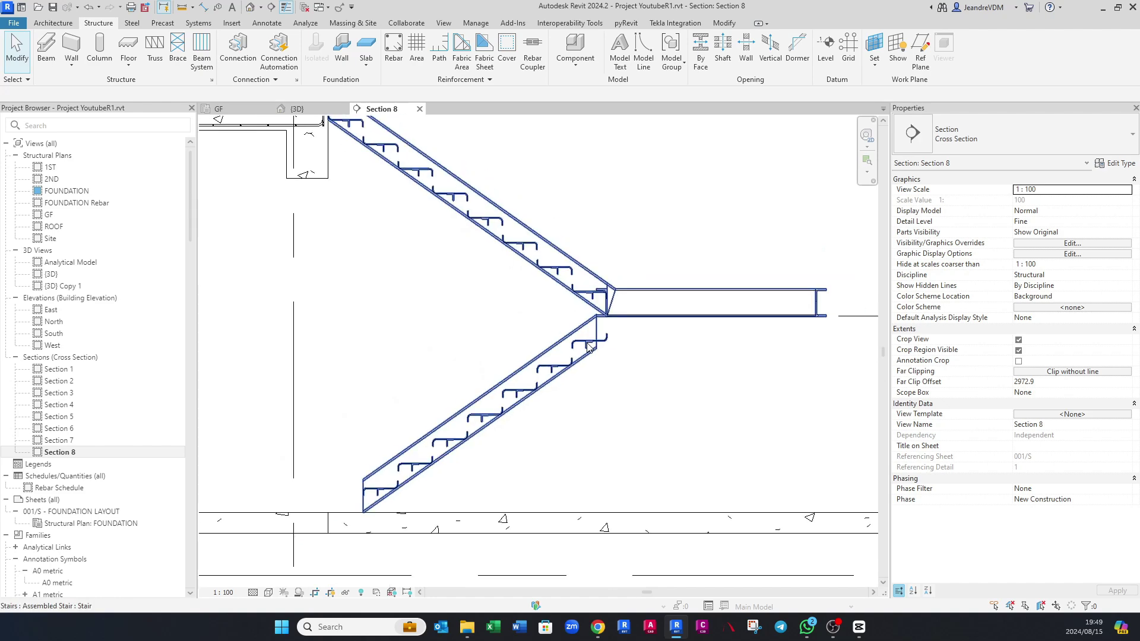
Step: Set the right support's 200 x 75 PFC Stringer type to a structural depth of 40 mm on the run and 200 mm on the landing
{"action": "left_click", "coordinate": [590, 349]}
{"action": "left_click", "coordinate": [1117, 165]}
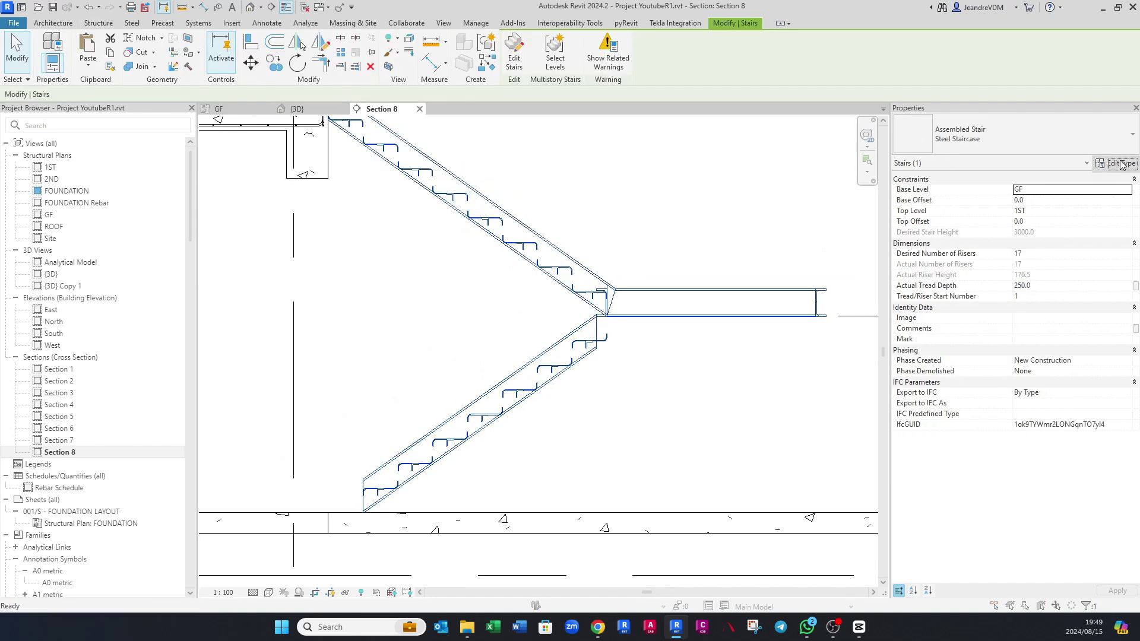
{"action": "left_click", "coordinate": [726, 336]}
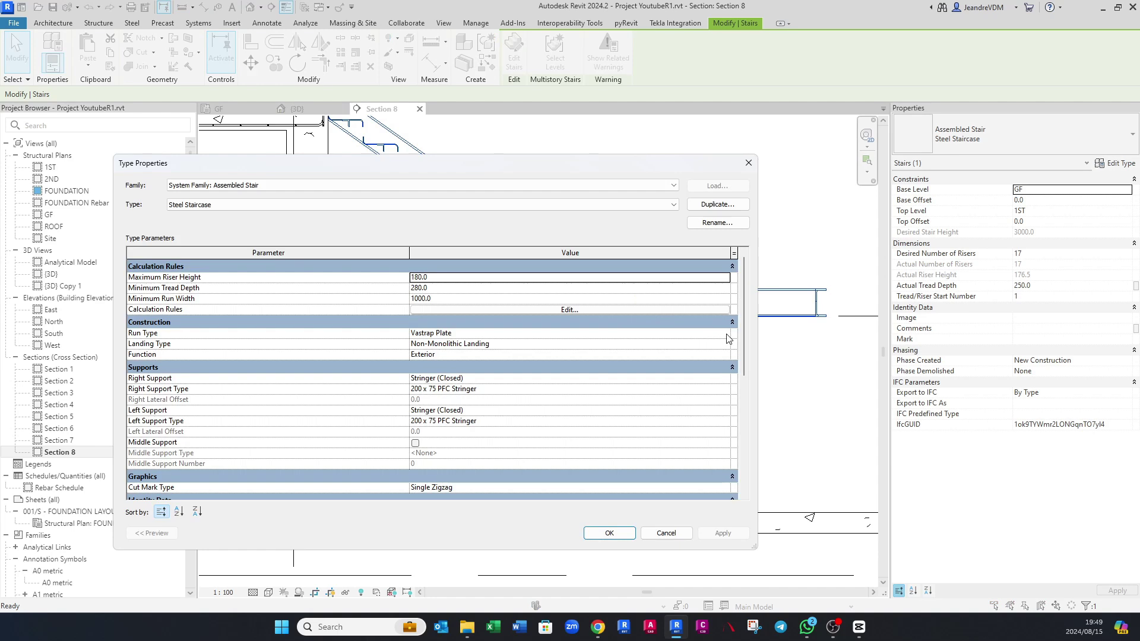
{"action": "left_click", "coordinate": [728, 336]}
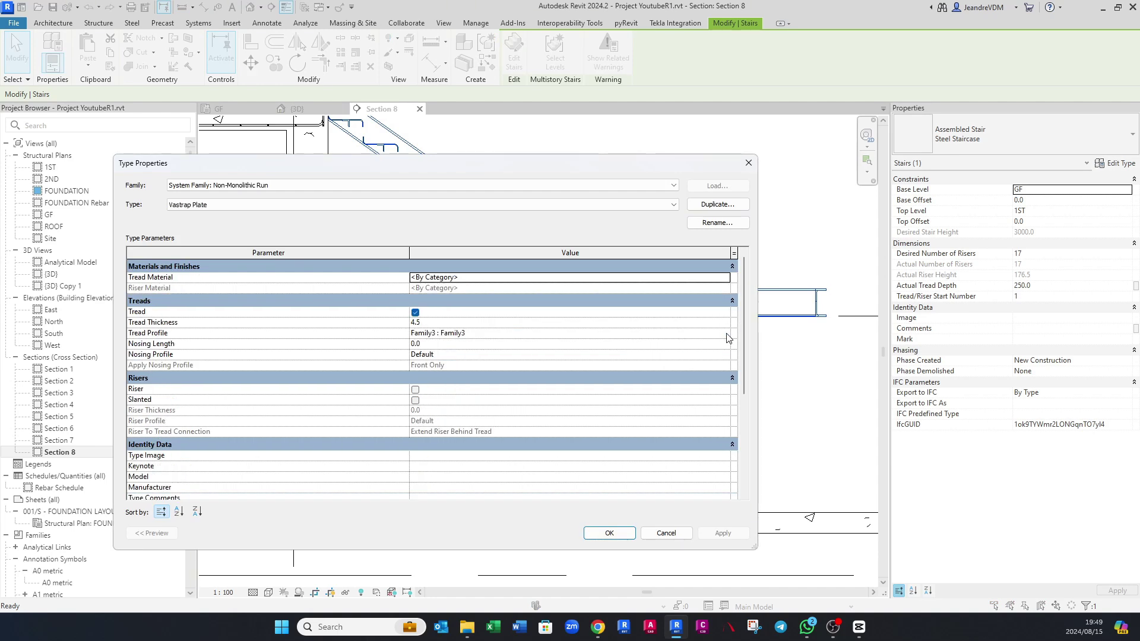
{"action": "key", "text": "Escape"}
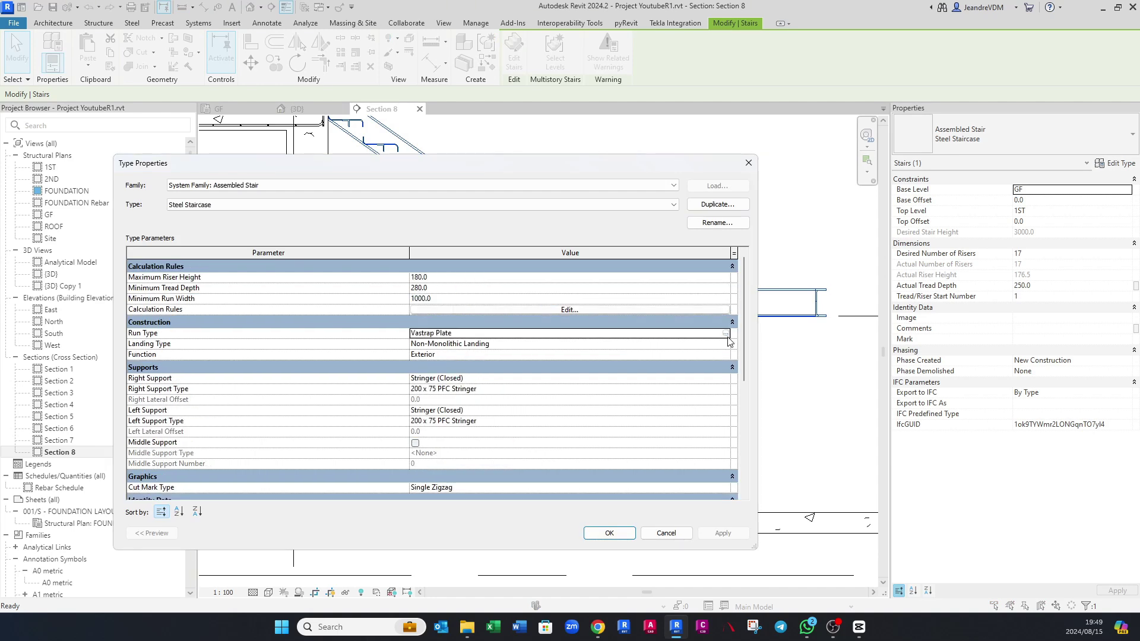
{"action": "left_click", "coordinate": [728, 390]}
{"action": "left_click", "coordinate": [727, 390]}
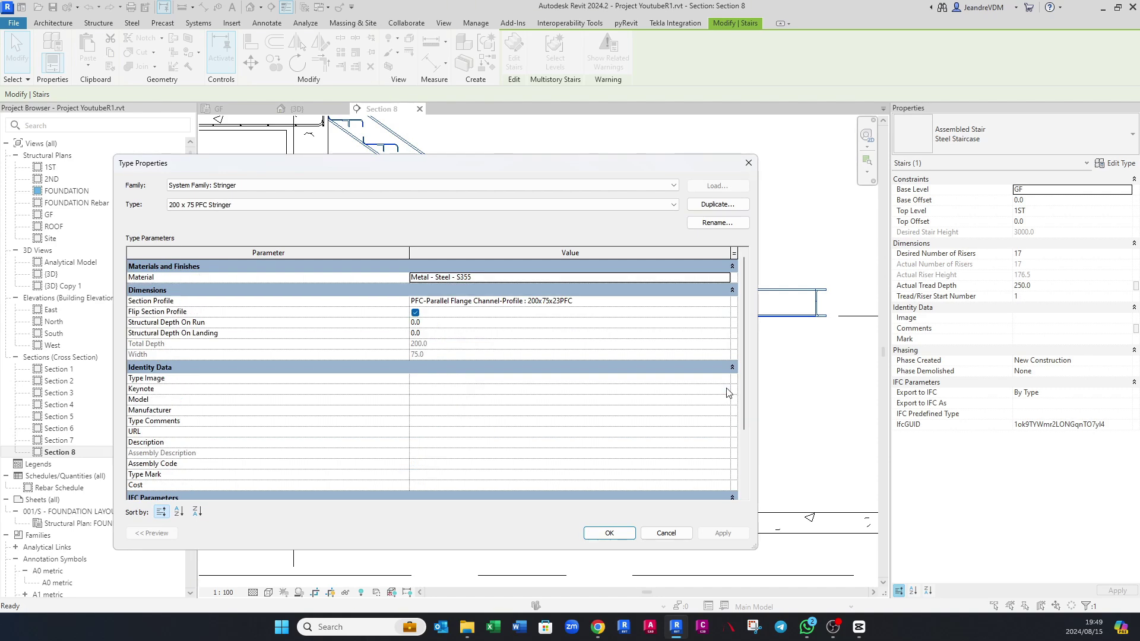
{"action": "left_click", "coordinate": [433, 322]}
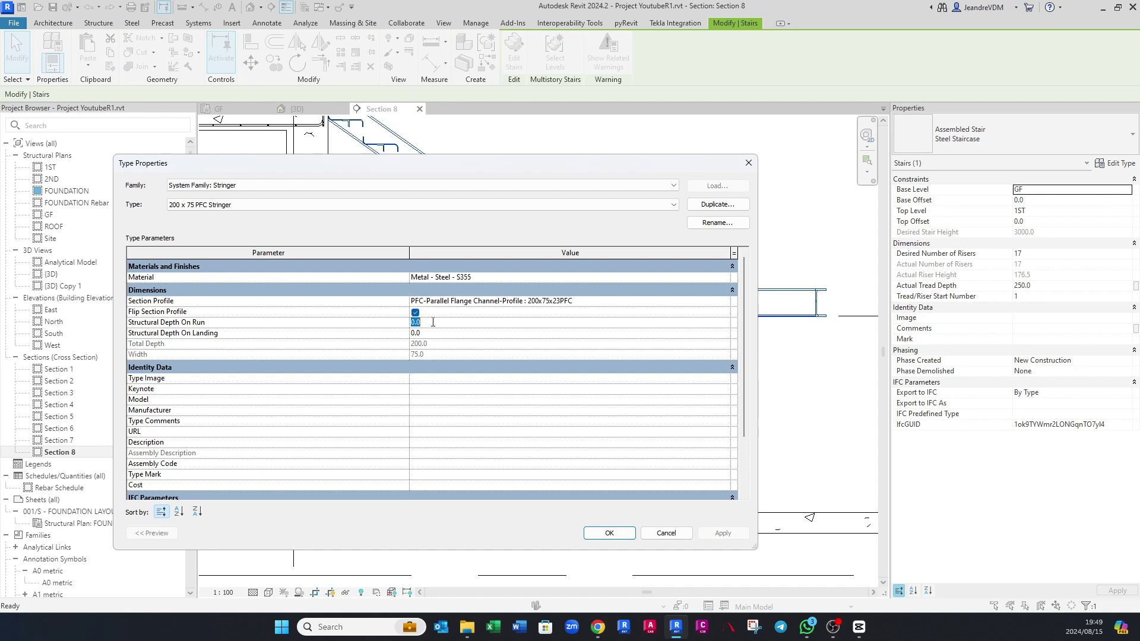
{"action": "type", "text": "40"}
{"action": "left_click", "coordinate": [427, 333]}
{"action": "left_click", "coordinate": [712, 533]}
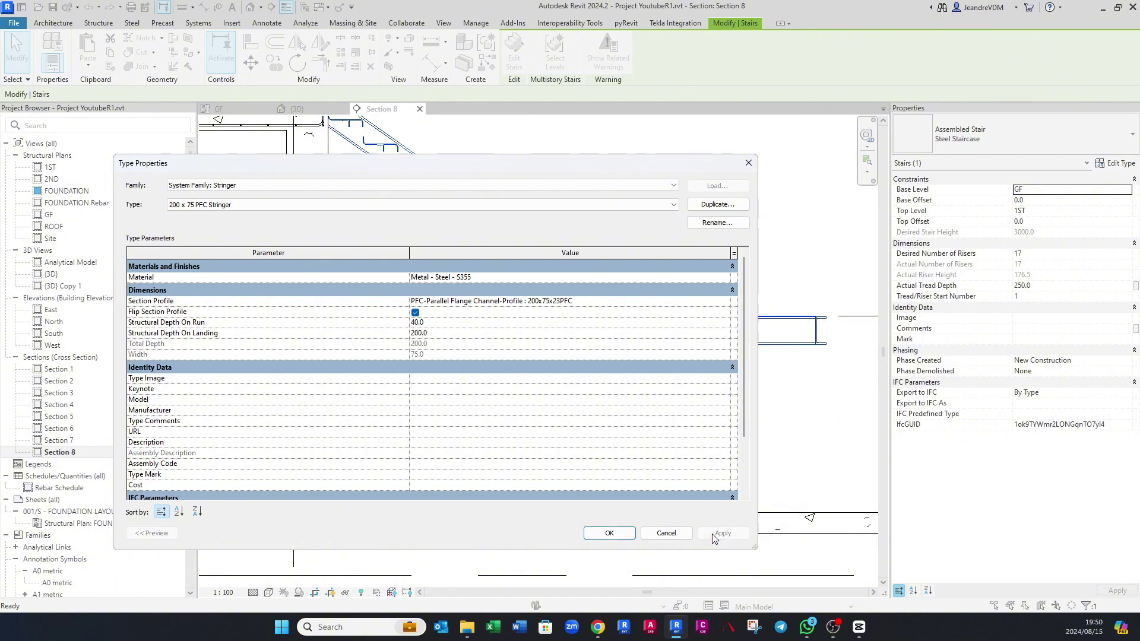
Step: Accept the stringer and staircase type changes and inspect how the lower flight's treads sit within the stringers in Section 8
{"action": "left_click", "coordinate": [605, 535]}
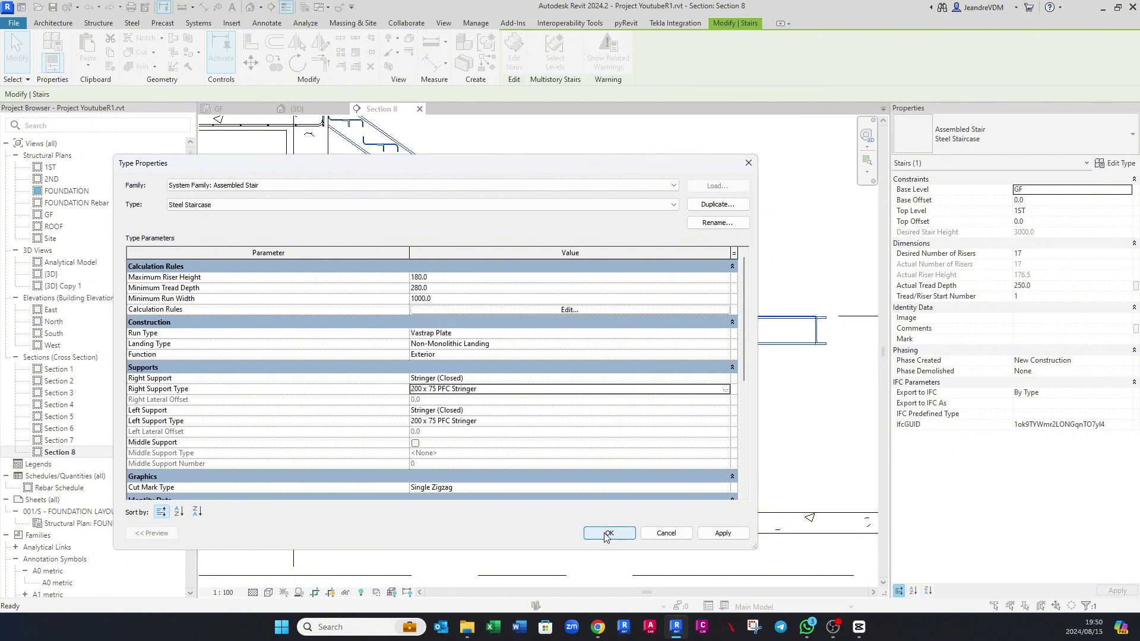
{"action": "left_click", "coordinate": [607, 533]}
{"action": "scroll", "coordinate": [579, 354], "scroll_direction": "up", "scroll_amount": 3}
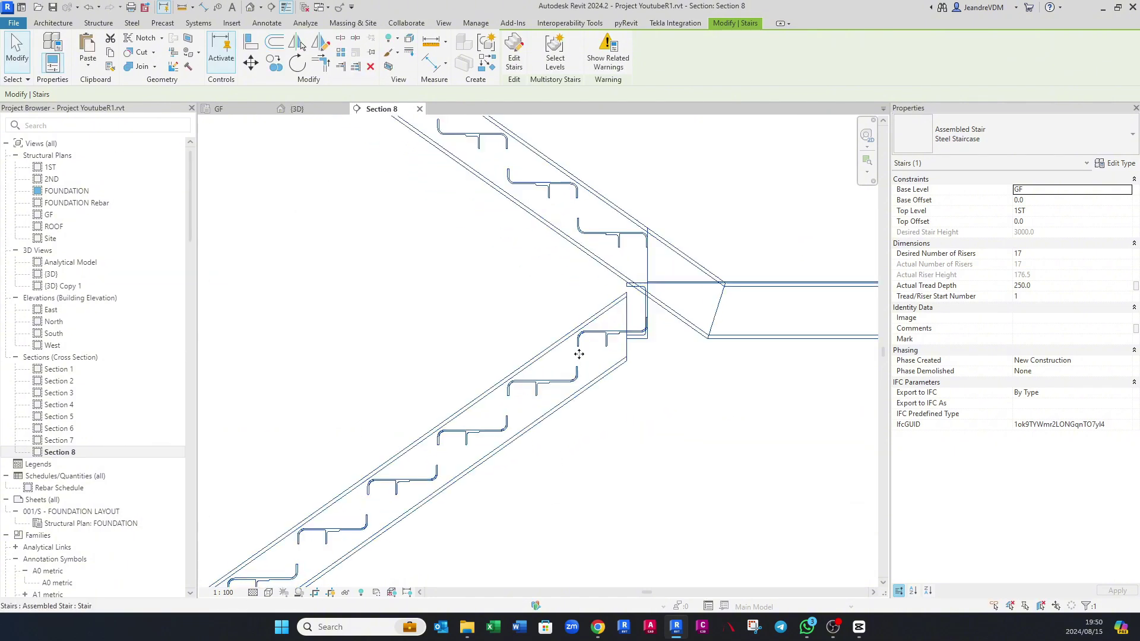
{"action": "scroll", "coordinate": [579, 354], "scroll_direction": "up", "scroll_amount": 4}
{"action": "scroll", "coordinate": [564, 301], "scroll_direction": "down", "scroll_amount": 2}
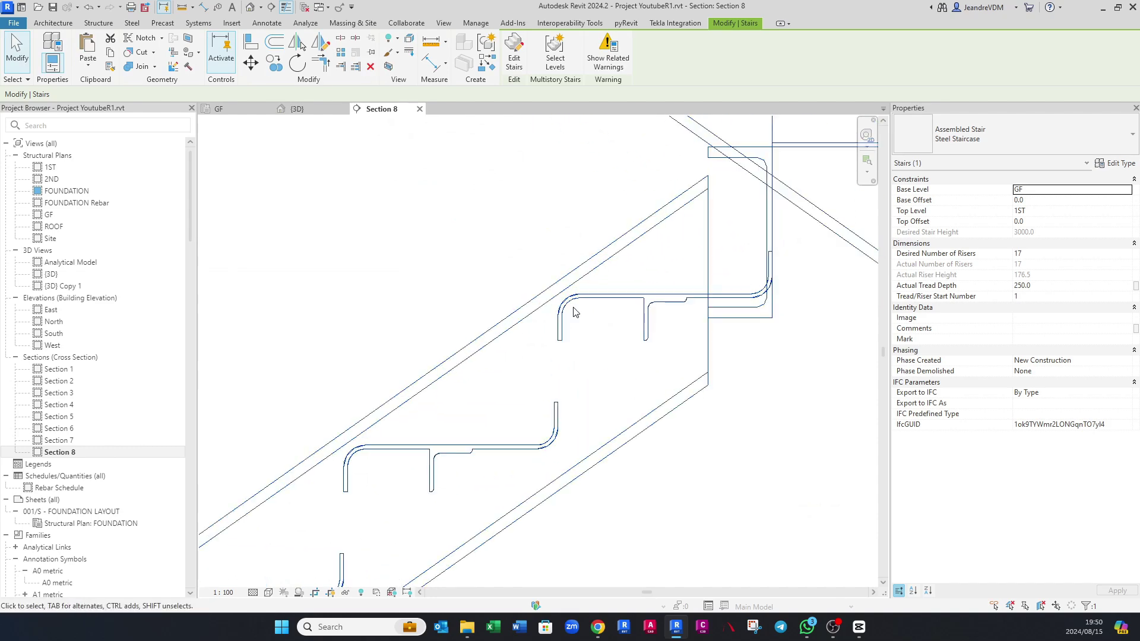
{"action": "scroll", "coordinate": [466, 387], "scroll_direction": "up", "scroll_amount": 1}
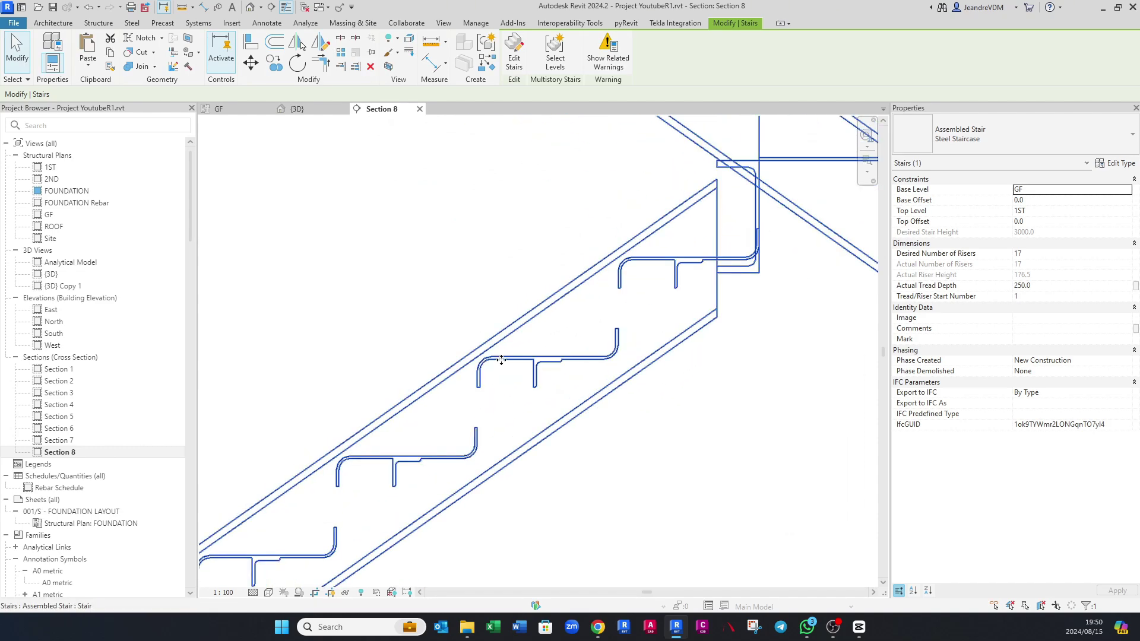
{"action": "scroll", "coordinate": [611, 341], "scroll_direction": "down", "scroll_amount": 2}
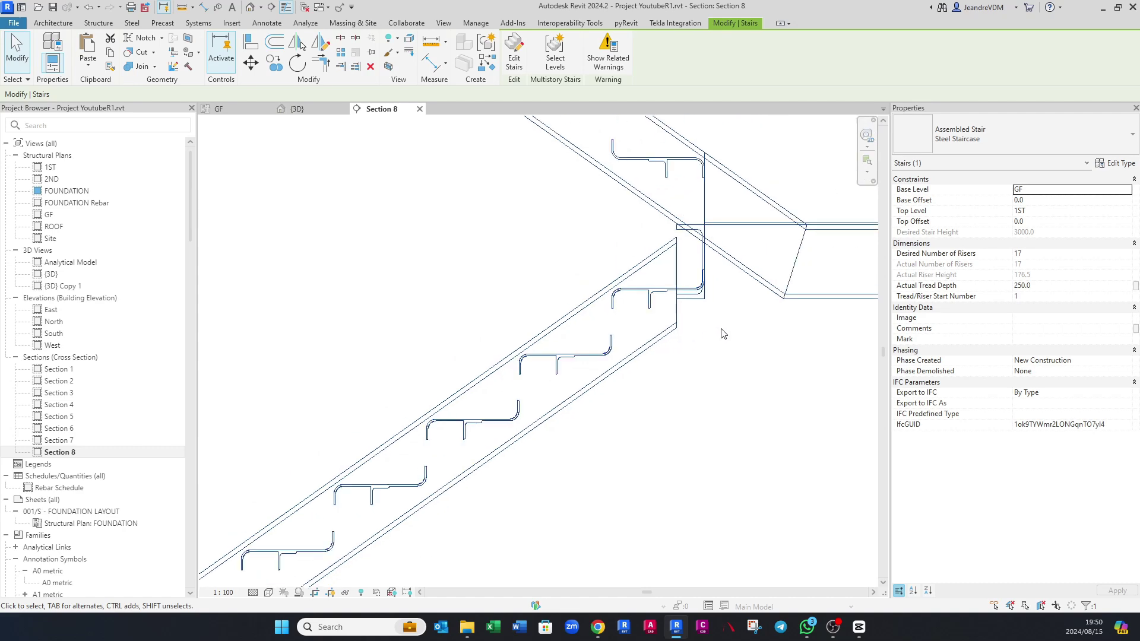
Step: Examine the landing junction, the landing's far end and both flights of the staircase in Section 8
{"action": "middle_click_drag", "start_coordinate": [723, 332], "coordinate": [587, 376]}
{"action": "scroll", "coordinate": [414, 403], "scroll_direction": "up", "scroll_amount": 1}
{"action": "scroll", "coordinate": [397, 406], "scroll_direction": "up", "scroll_amount": 1}
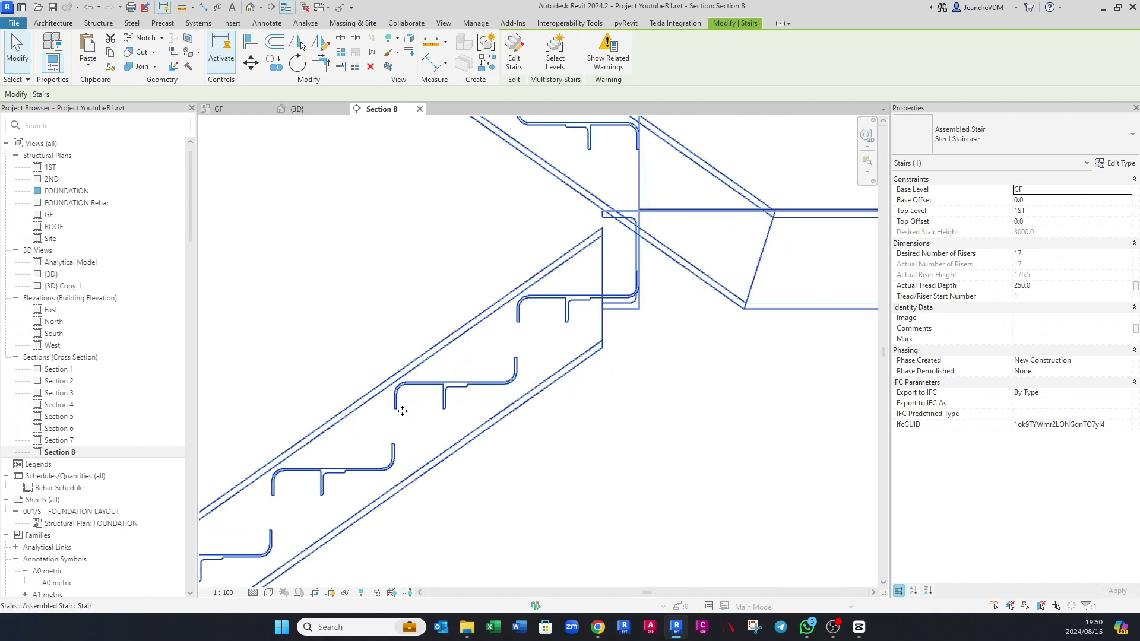
{"action": "scroll", "coordinate": [396, 406], "scroll_direction": "down", "scroll_amount": 1}
{"action": "middle_click_drag", "start_coordinate": [520, 386], "coordinate": [408, 414]}
{"action": "middle_click_drag", "start_coordinate": [473, 382], "coordinate": [375, 418]}
{"action": "middle_click_drag", "start_coordinate": [549, 354], "coordinate": [435, 380]}
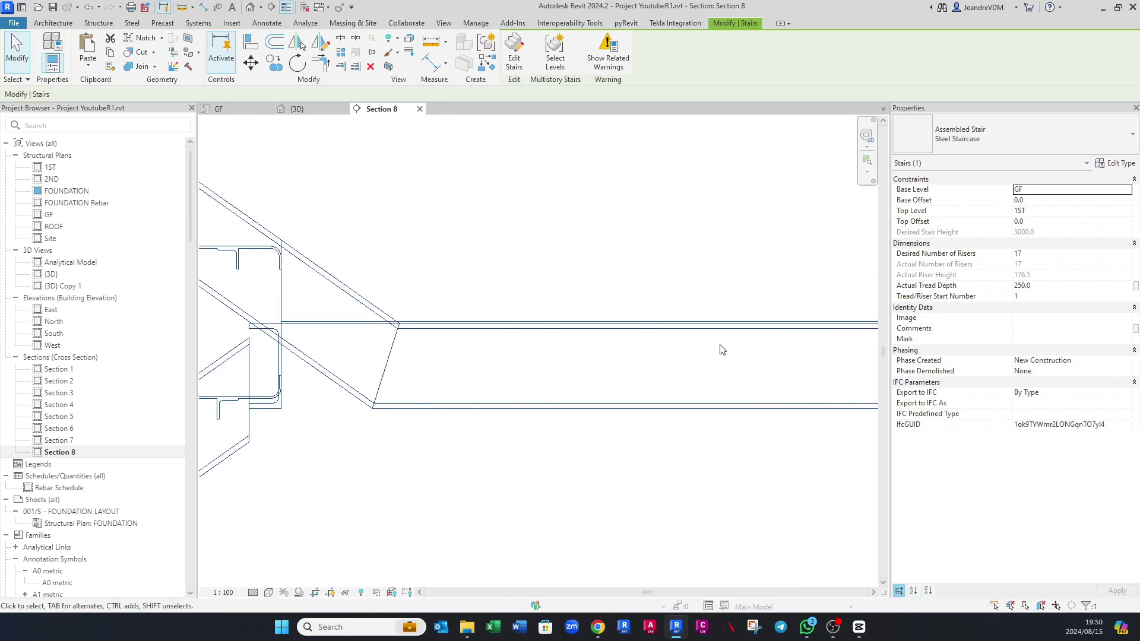
{"action": "middle_click_drag", "start_coordinate": [727, 347], "coordinate": [457, 351]}
{"action": "scroll", "coordinate": [743, 330], "scroll_direction": "up", "scroll_amount": 2}
{"action": "scroll", "coordinate": [661, 329], "scroll_direction": "up", "scroll_amount": 3}
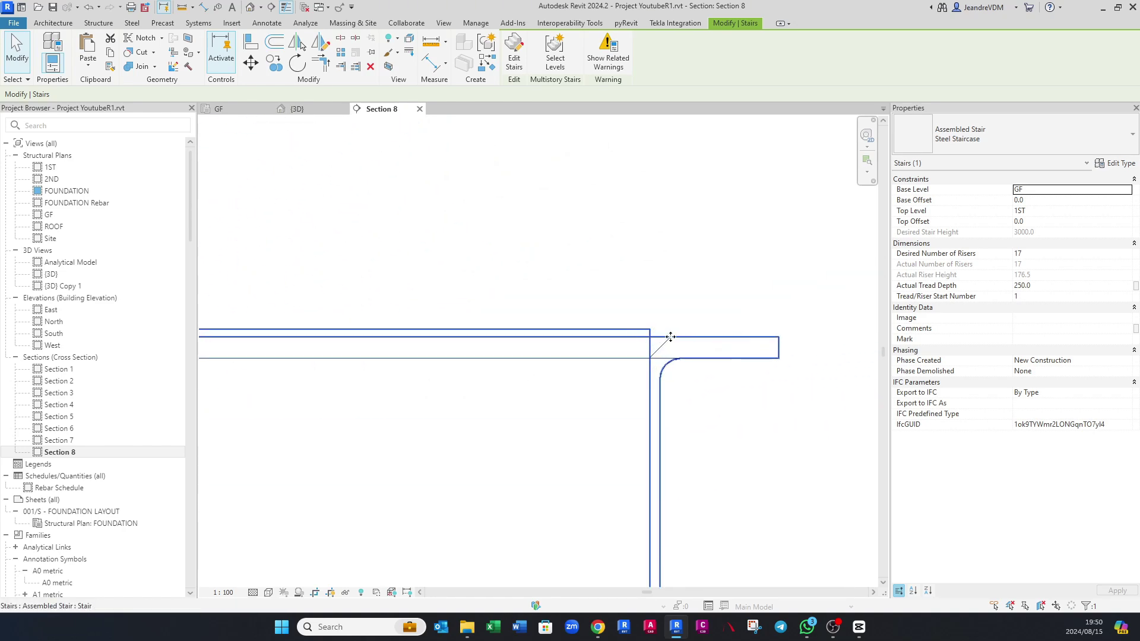
{"action": "scroll", "coordinate": [671, 337], "scroll_direction": "down", "scroll_amount": 5}
{"action": "middle_click_drag", "start_coordinate": [521, 356], "coordinate": [663, 357]}
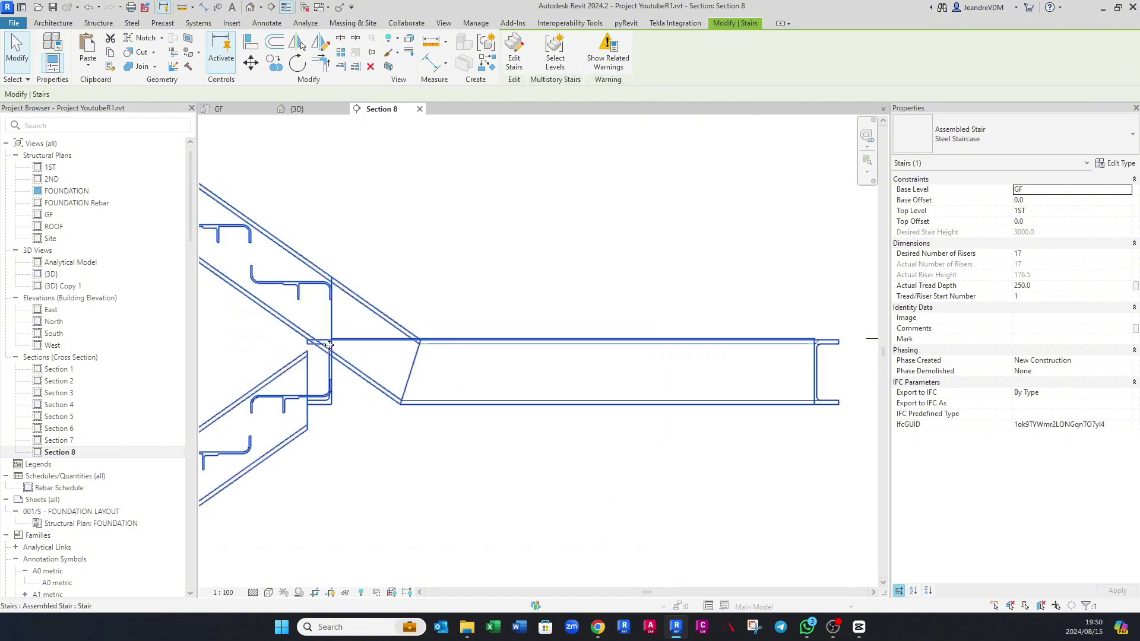
{"action": "scroll", "coordinate": [329, 345], "scroll_direction": "up", "scroll_amount": 6}
{"action": "scroll", "coordinate": [360, 350], "scroll_direction": "down", "scroll_amount": 7}
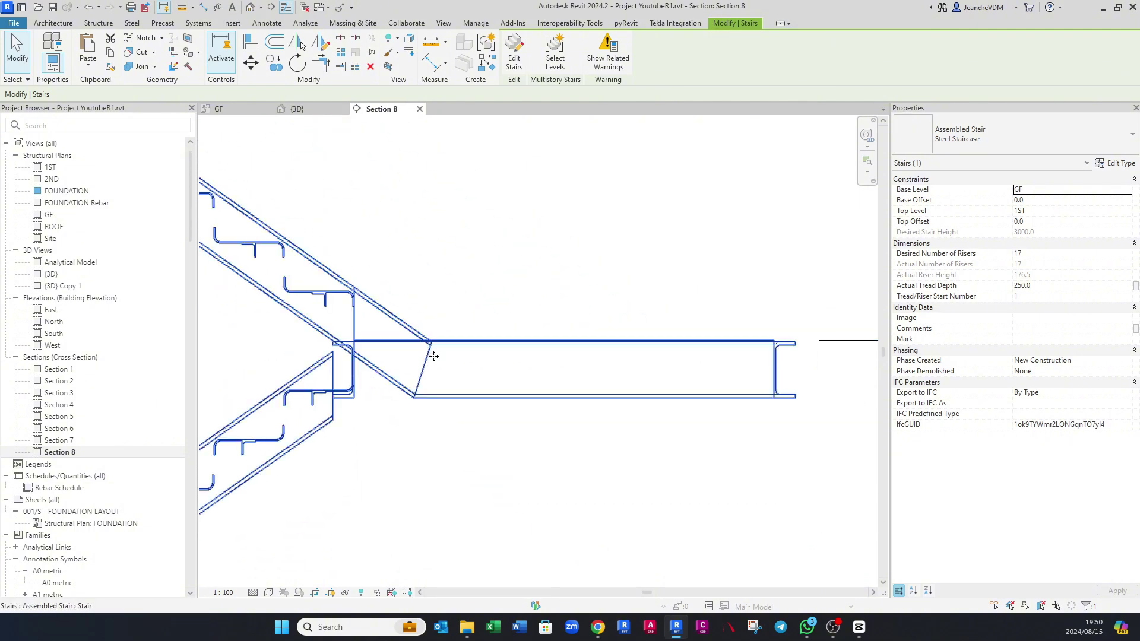
{"action": "scroll", "coordinate": [572, 338], "scroll_direction": "down", "scroll_amount": 4}
{"action": "middle_click_drag", "start_coordinate": [469, 364], "coordinate": [512, 369]}
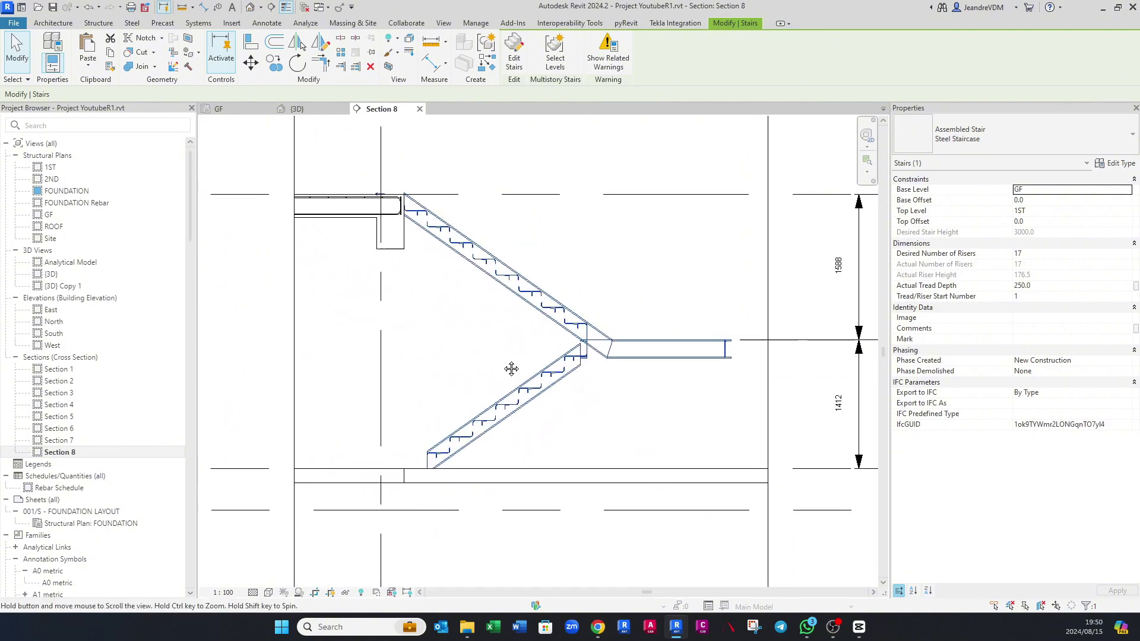
{"action": "scroll", "coordinate": [511, 369], "scroll_direction": "up", "scroll_amount": 2}
{"action": "middle_click_drag", "start_coordinate": [601, 374], "coordinate": [558, 389]}
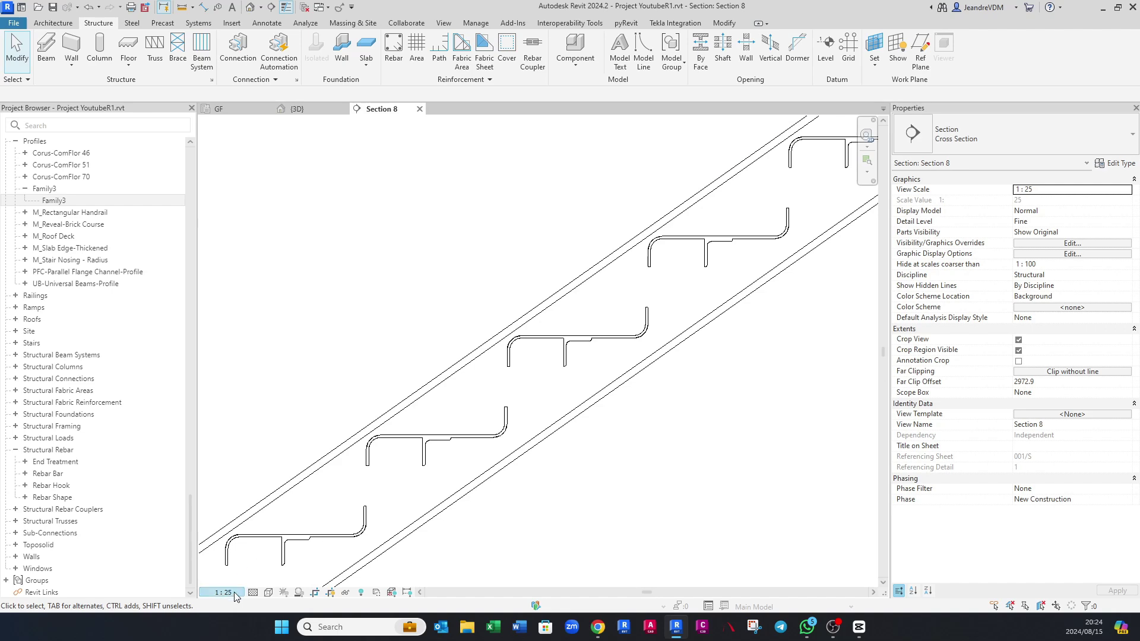
Step: Set the view scale of Section 8 to 1:5
{"action": "left_click", "coordinate": [236, 596]}
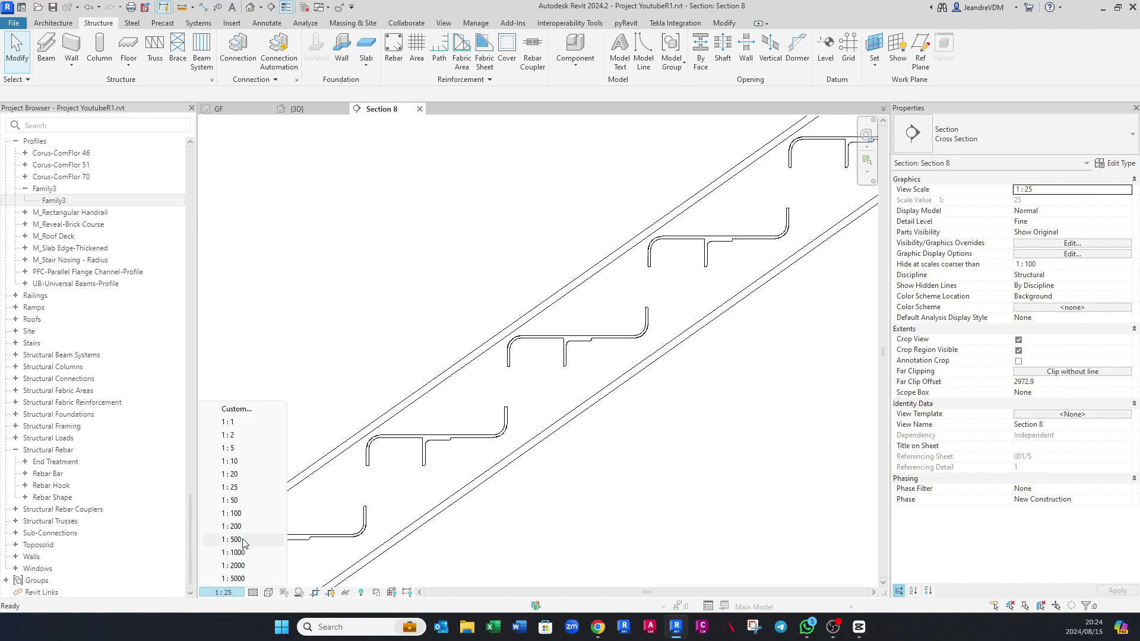
{"action": "left_click", "coordinate": [229, 448]}
{"action": "scroll", "coordinate": [564, 315], "scroll_direction": "up", "scroll_amount": 4}
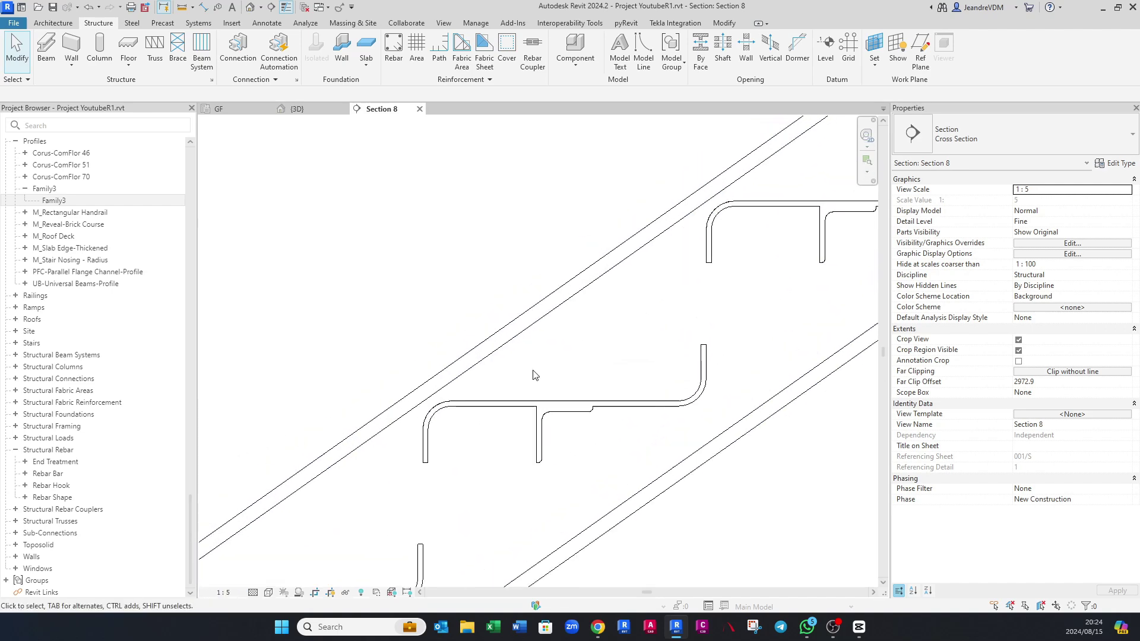
Step: Add aligned dimensions for one lower-flight tread's overall width and the height of its downturned front lip
{"action": "key", "text": "d"}
{"action": "key", "text": "i"}
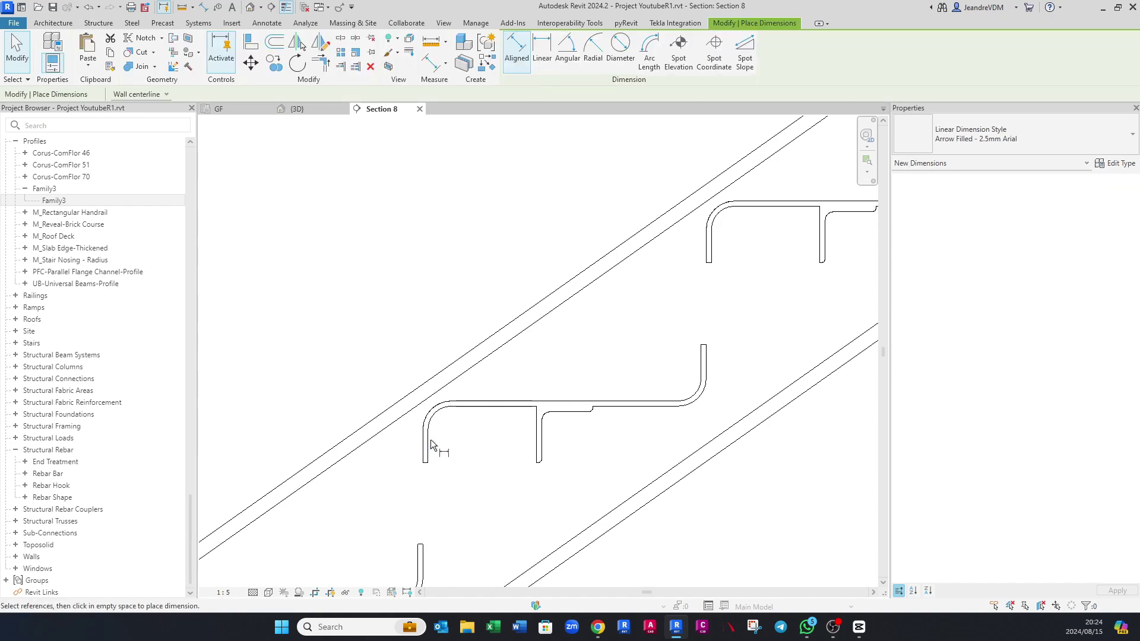
{"action": "left_click", "coordinate": [422, 443]}
{"action": "left_click", "coordinate": [706, 368]}
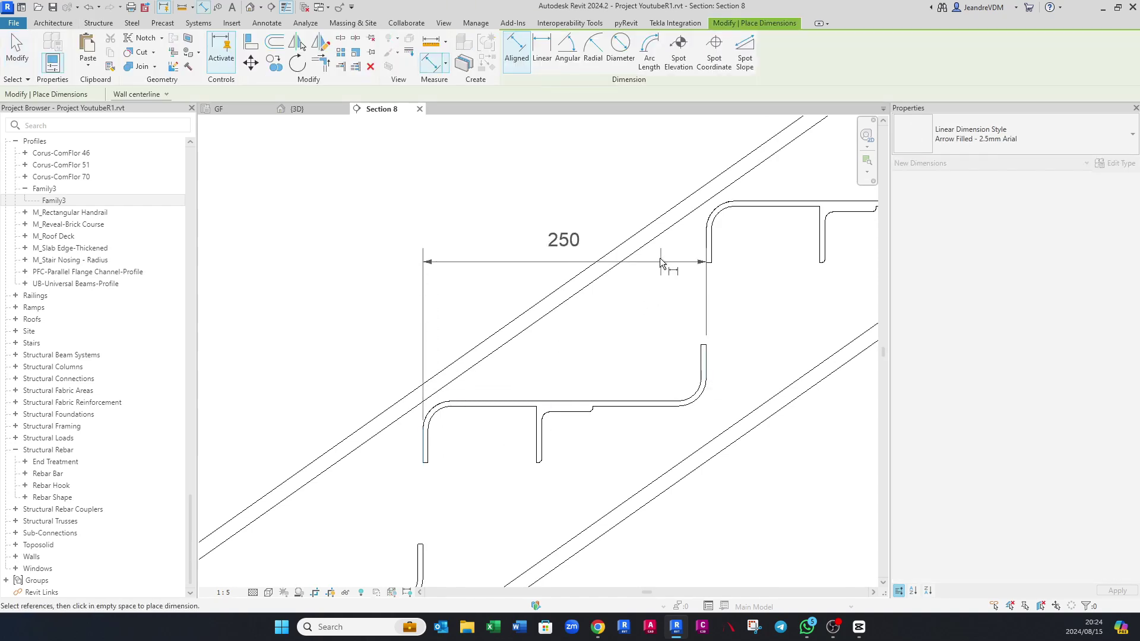
{"action": "left_click", "coordinate": [641, 215]}
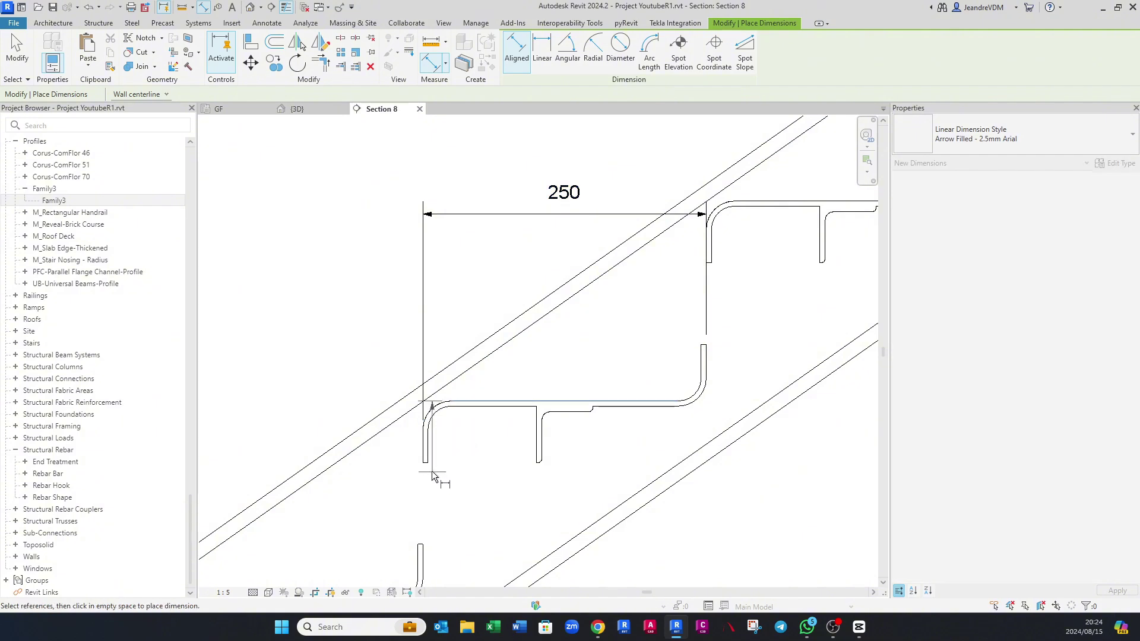
{"action": "left_click", "coordinate": [429, 465]}
{"action": "left_click", "coordinate": [329, 436]}
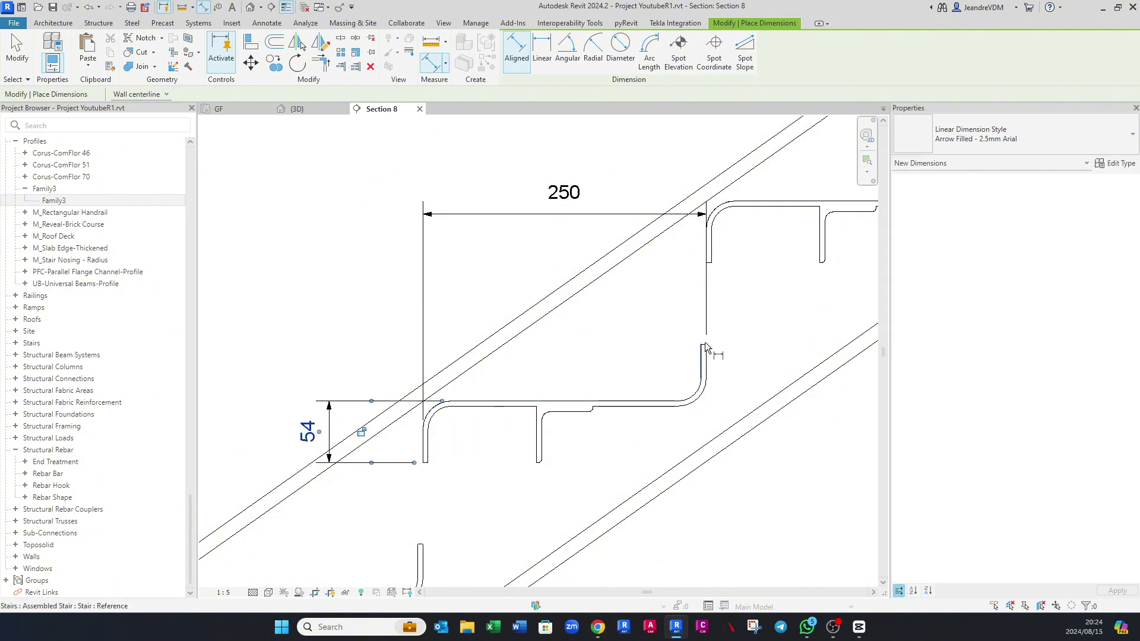
Step: Dimension the height of the same tread's rear upturn and the distance from its front face to the angle underneath
{"action": "scroll", "coordinate": [704, 343], "scroll_direction": "up", "scroll_amount": 3}
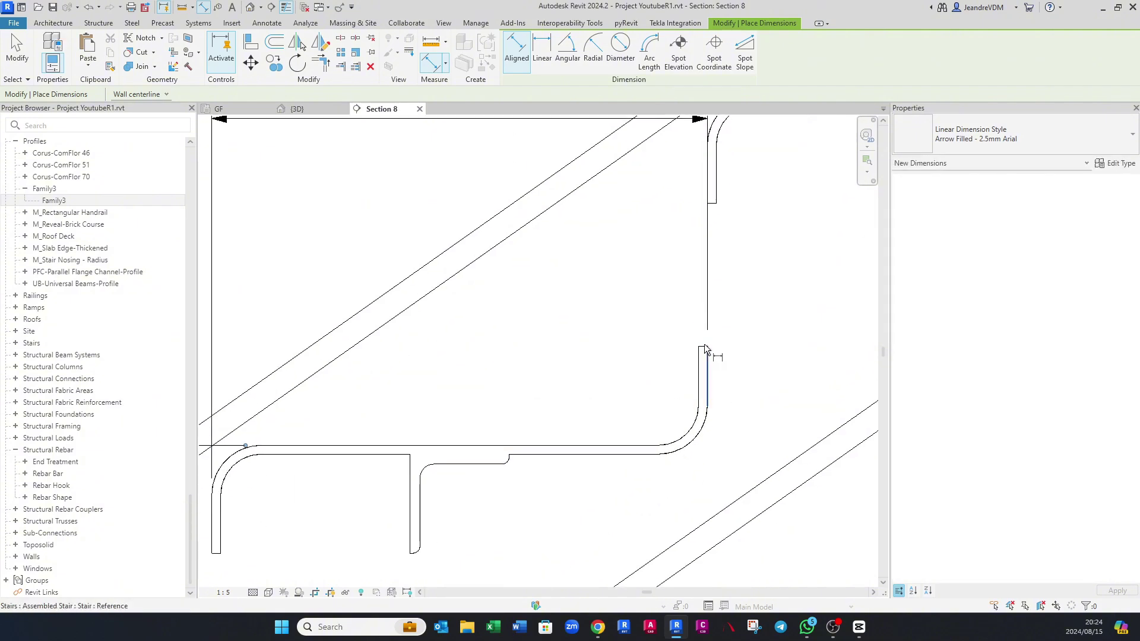
{"action": "left_click", "coordinate": [704, 345]}
{"action": "left_click", "coordinate": [641, 445]}
{"action": "scroll", "coordinate": [641, 445], "scroll_direction": "down", "scroll_amount": 5}
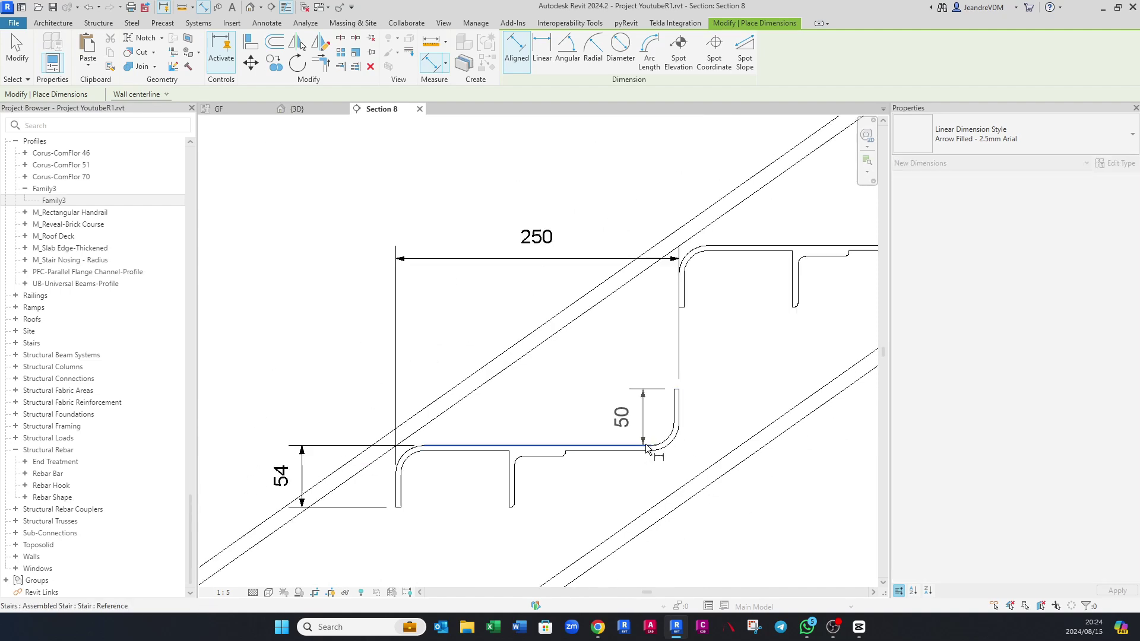
{"action": "left_click", "coordinate": [746, 407]}
{"action": "scroll", "coordinate": [435, 491], "scroll_direction": "up", "scroll_amount": 2}
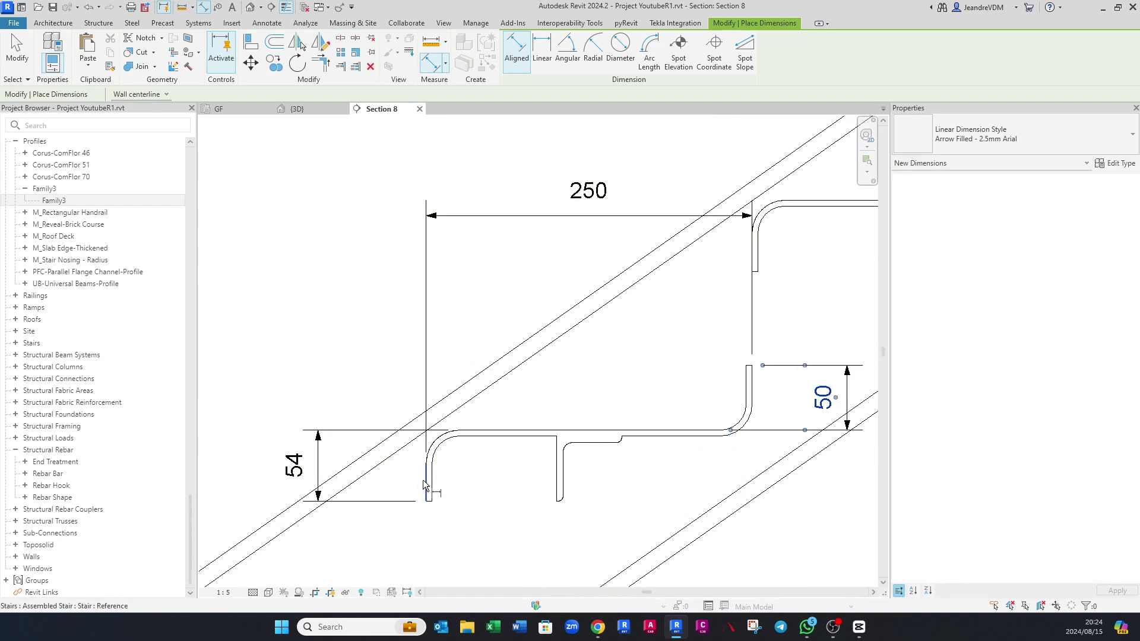
{"action": "left_click", "coordinate": [424, 480]}
{"action": "left_click", "coordinate": [561, 474]}
{"action": "left_click", "coordinate": [515, 526]}
{"action": "scroll", "coordinate": [529, 493], "scroll_direction": "down", "scroll_amount": 2}
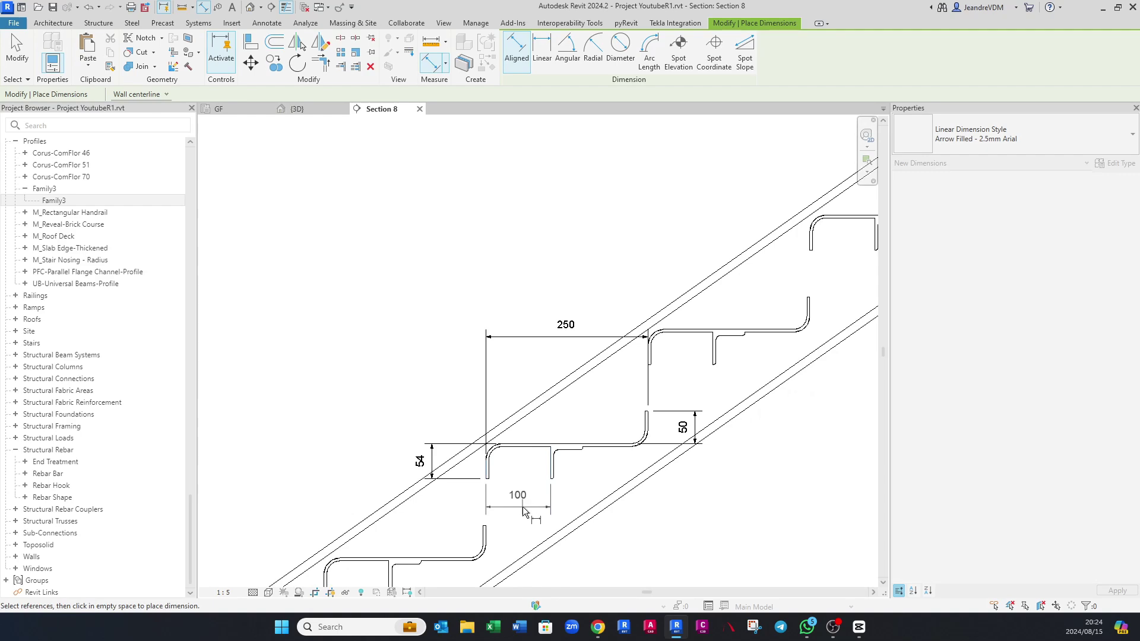
{"action": "left_click", "coordinate": [522, 508]}
{"action": "key", "text": "Escape"}
{"action": "key", "text": "Escape"}
{"action": "scroll", "coordinate": [535, 509], "scroll_direction": "up", "scroll_amount": 2}
{"action": "middle_click_drag", "start_coordinate": [539, 508], "coordinate": [537, 496]}
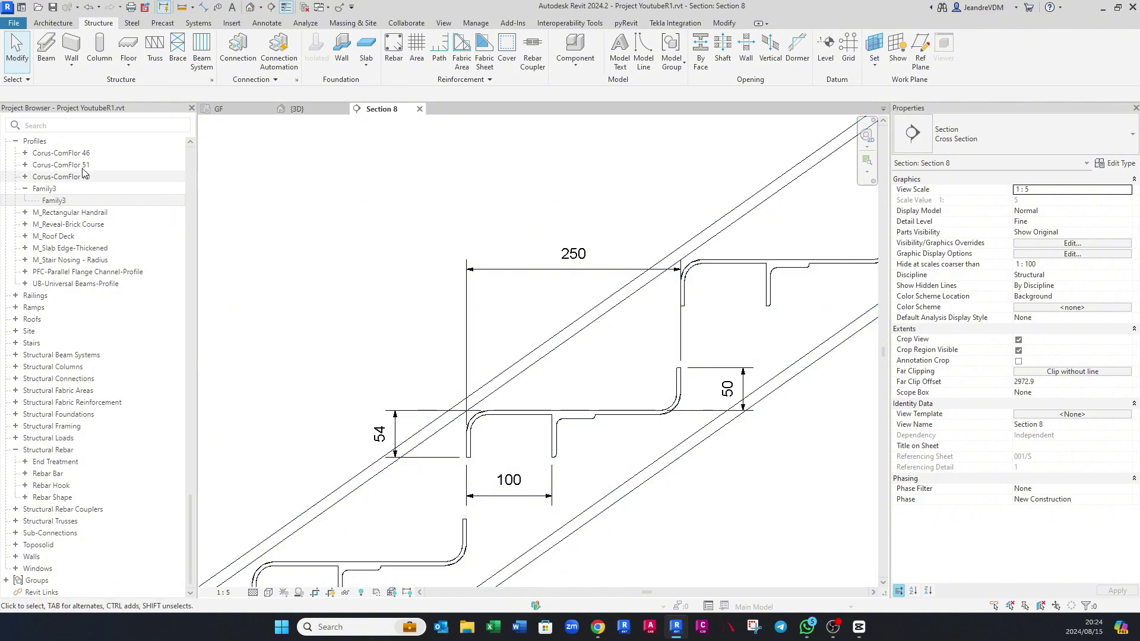
Step: Search the project's contents for FAMILY and open the type properties of the Family3 profile
{"action": "left_click", "coordinate": [79, 125]}
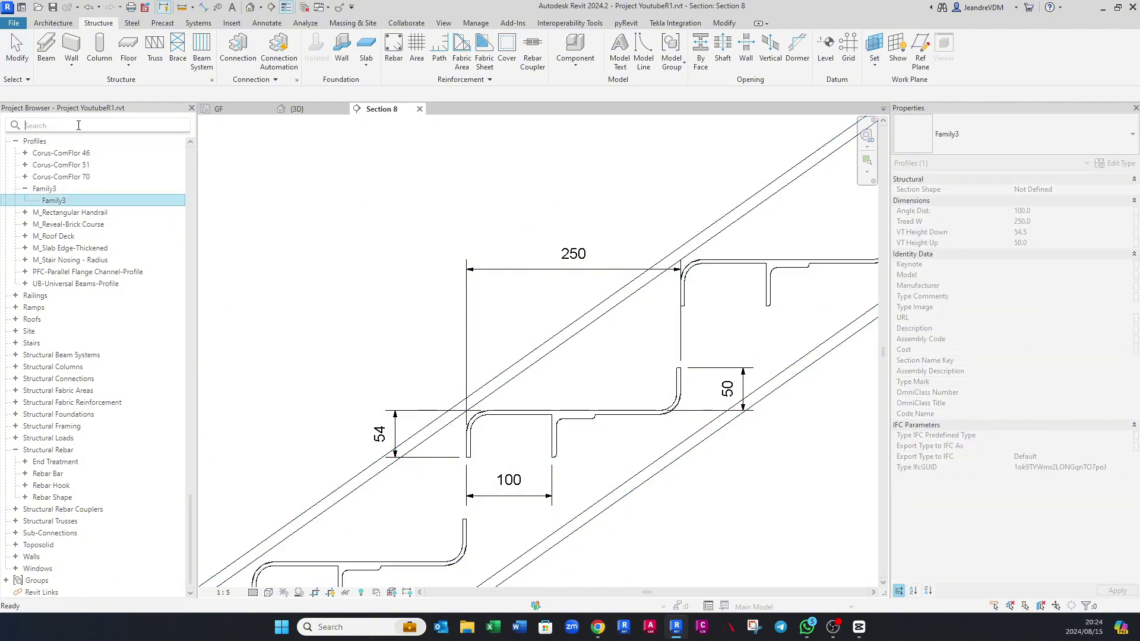
{"action": "type", "text": "da"}
{"action": "key", "text": "BackSpace"}
{"action": "key", "text": "BackSpace"}
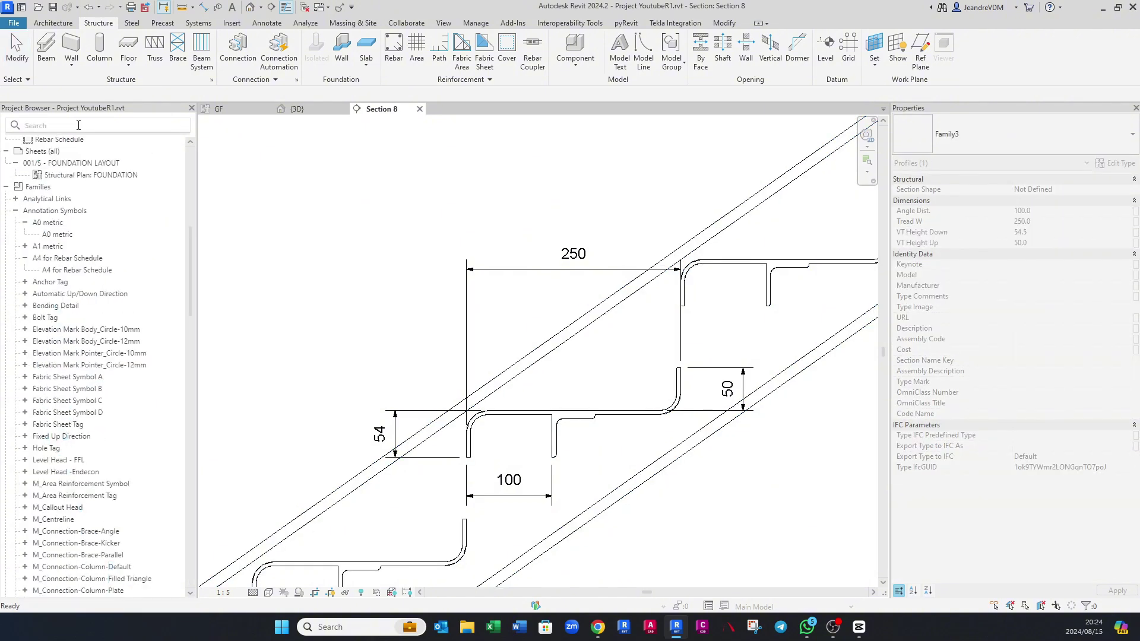
{"action": "type", "text": "FAMILY"}
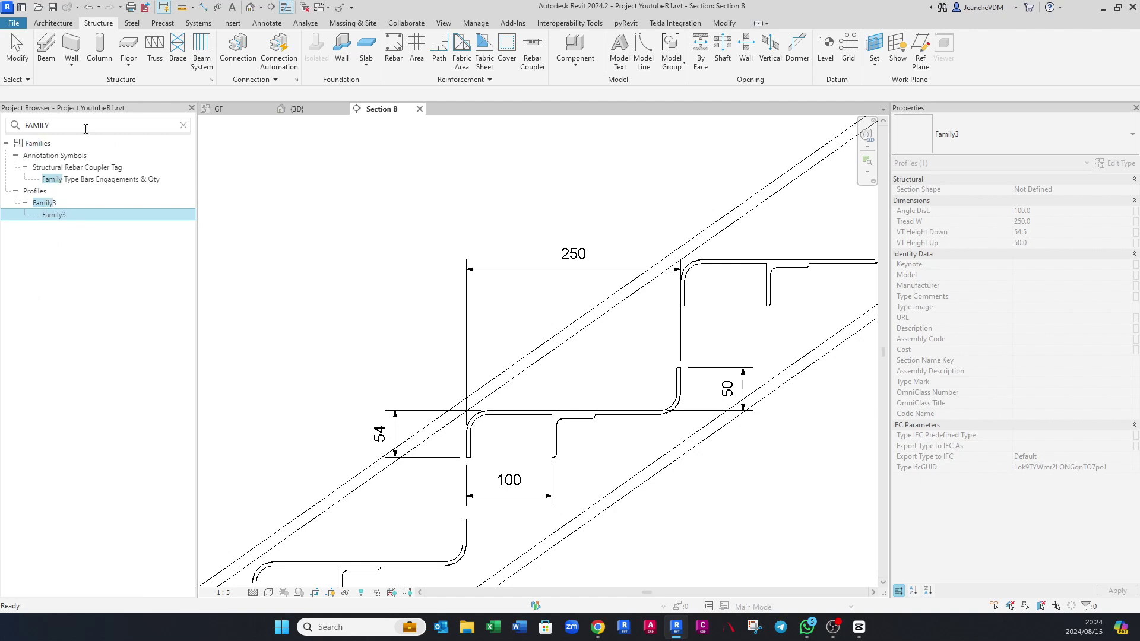
{"action": "double_click", "coordinate": [55, 215]}
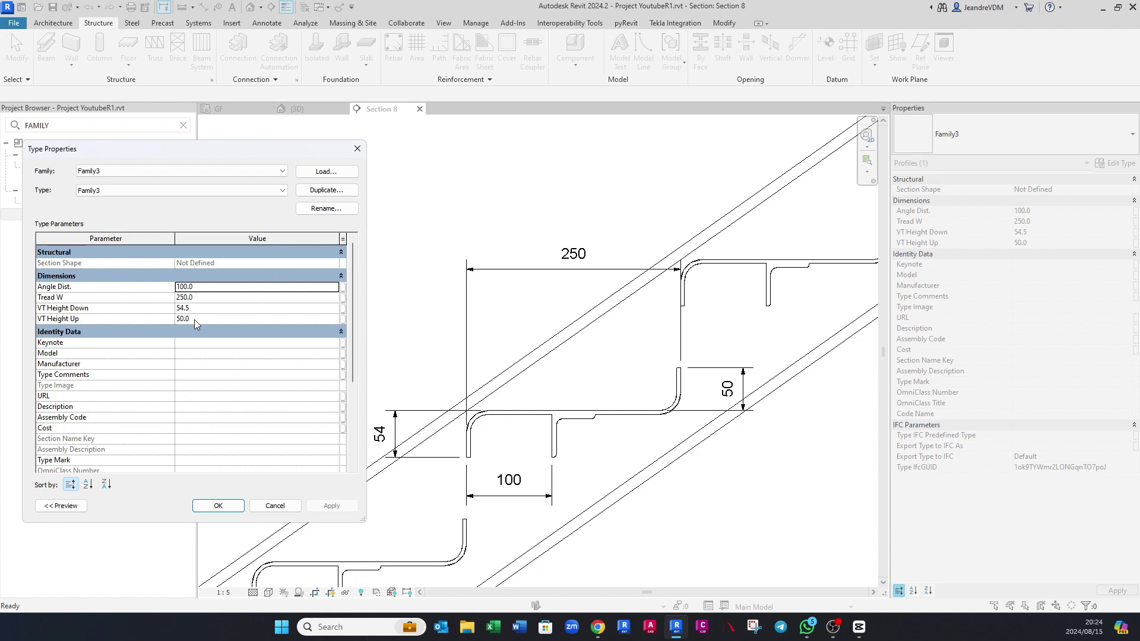
Step: Set the Family3 profile's Tread W to 270 and Angle Dist. to 110 and apply the values
{"action": "left_click", "coordinate": [200, 297]}
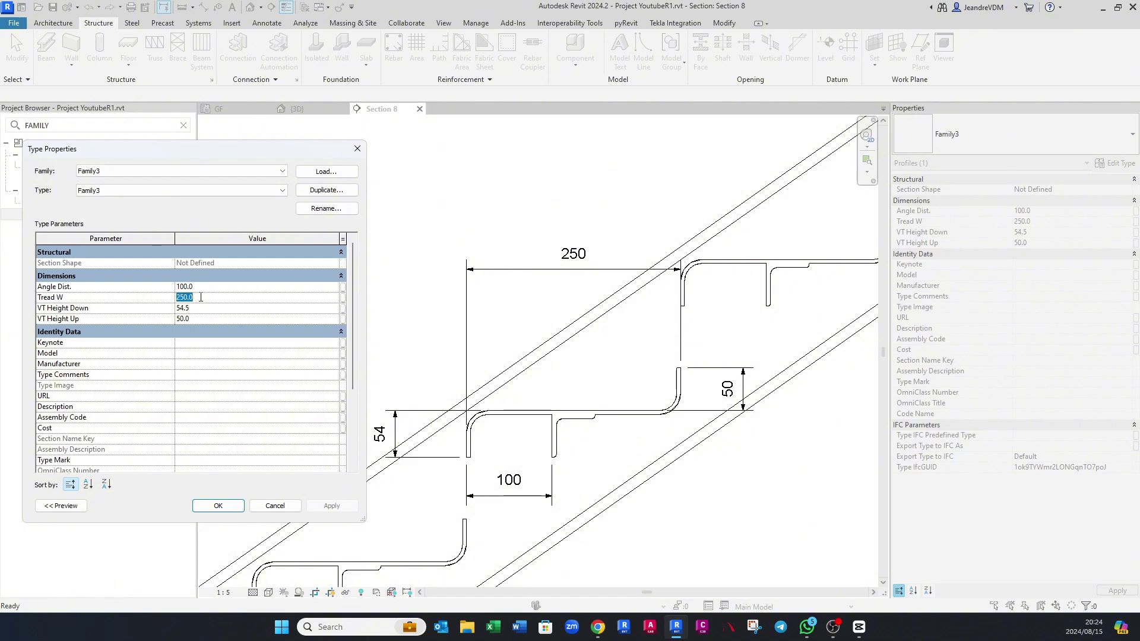
{"action": "type", "text": "270"}
{"action": "left_click", "coordinate": [331, 505]}
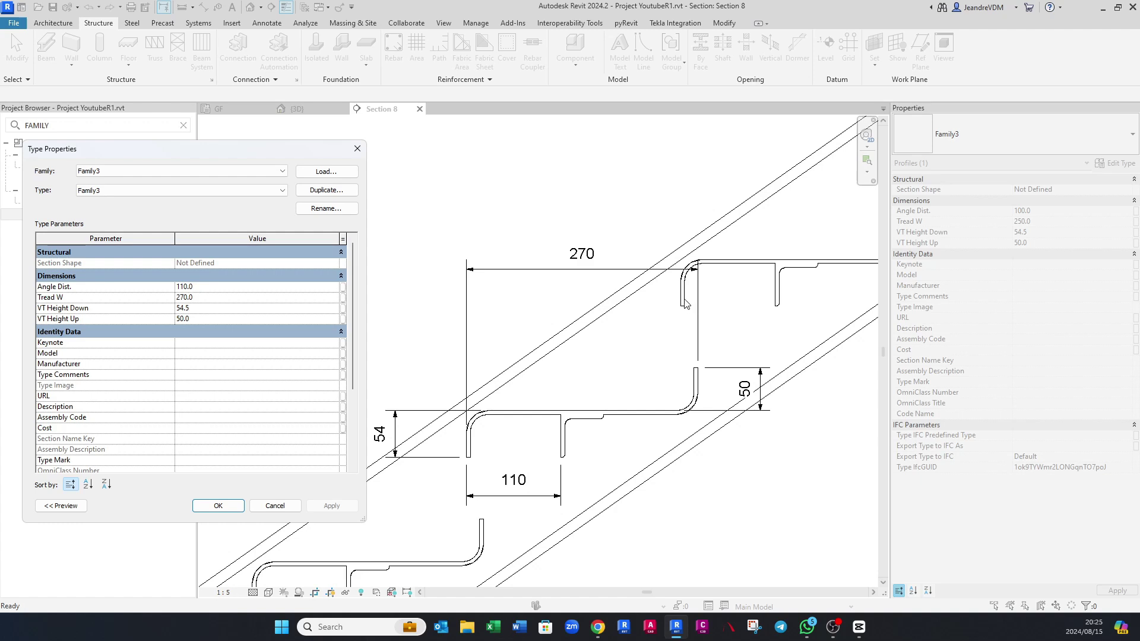
Step: Set the profile's VT Height Up and VT Height Down to 80 each and accept the type properties
{"action": "left_click", "coordinate": [201, 319]}
{"action": "type", "text": "80"}
{"action": "left_click", "coordinate": [325, 507]}
{"action": "left_click", "coordinate": [203, 309]}
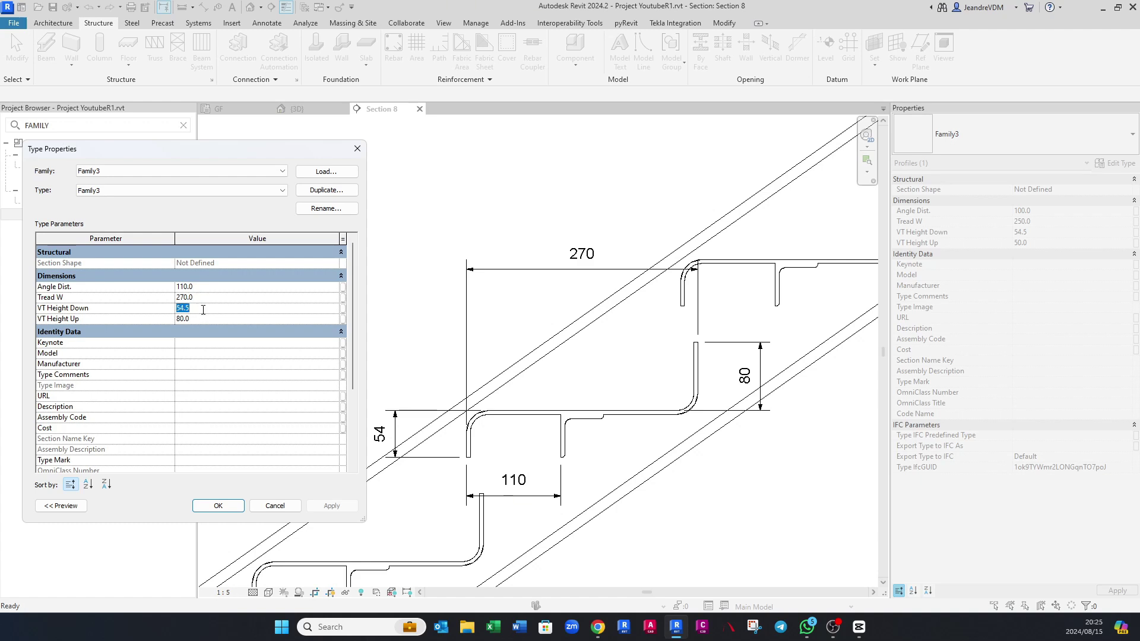
{"action": "type", "text": "80"}
{"action": "left_click", "coordinate": [333, 508]}
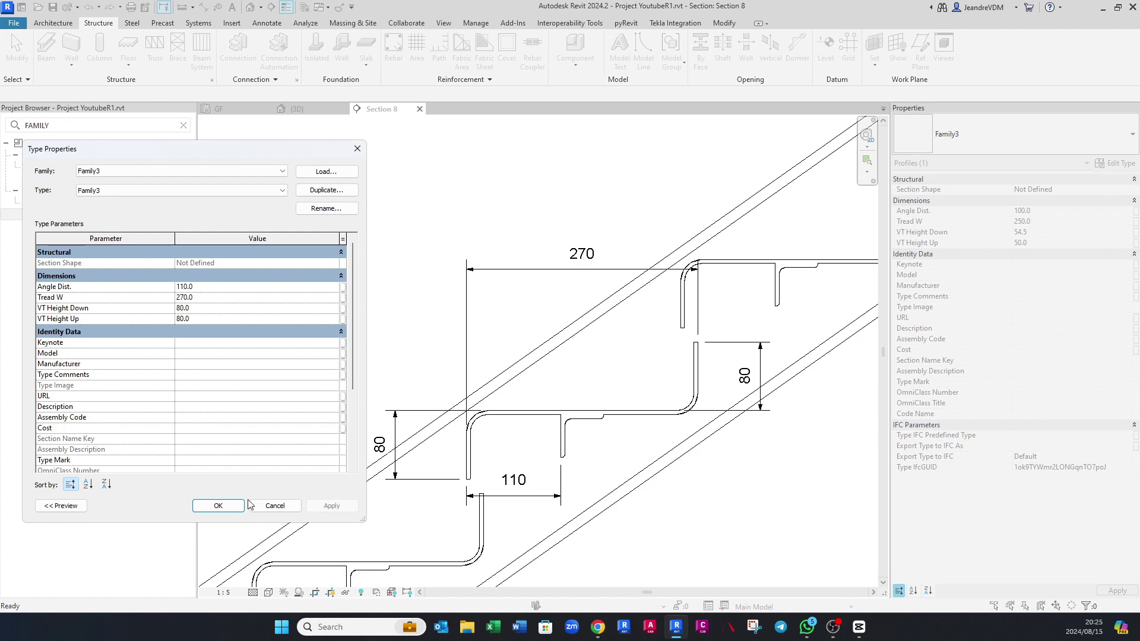
{"action": "left_click", "coordinate": [218, 506]}
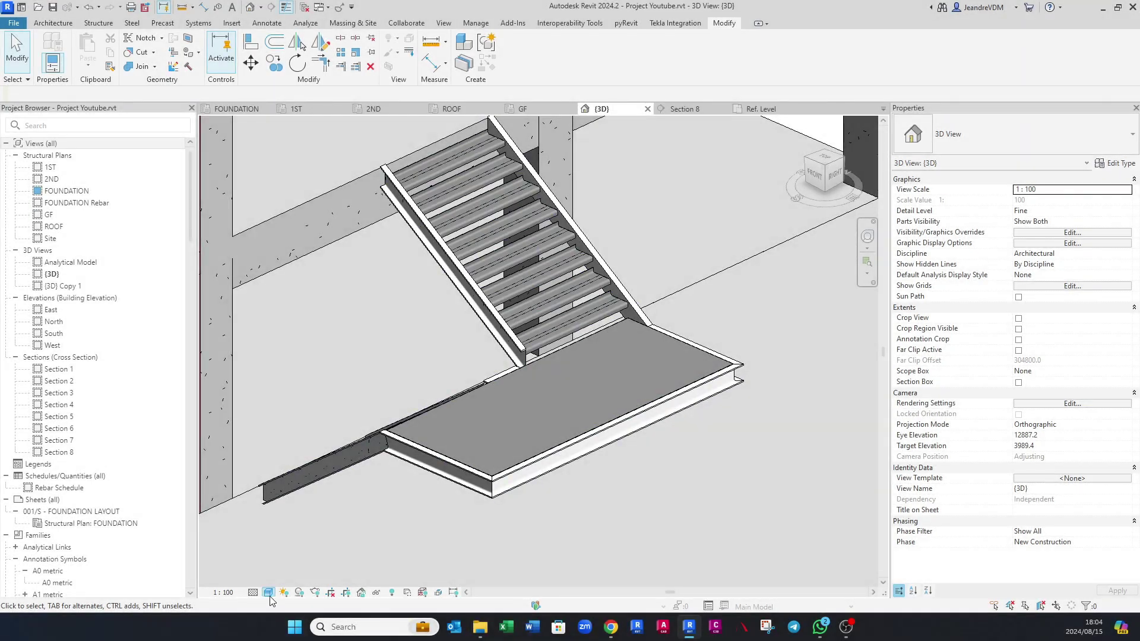
Step: Set the 3D view's visual style to Textures and inspect the staircase and landing
{"action": "left_click", "coordinate": [268, 593]}
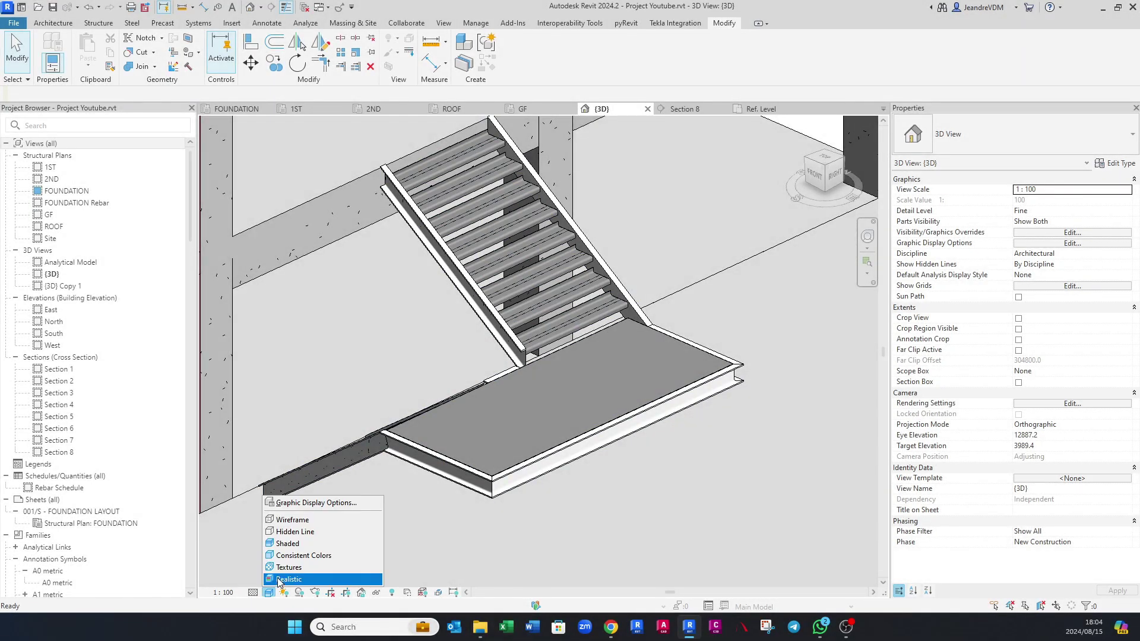
{"action": "left_click", "coordinate": [297, 564]}
{"action": "scroll", "coordinate": [550, 337], "scroll_direction": "up", "scroll_amount": 2}
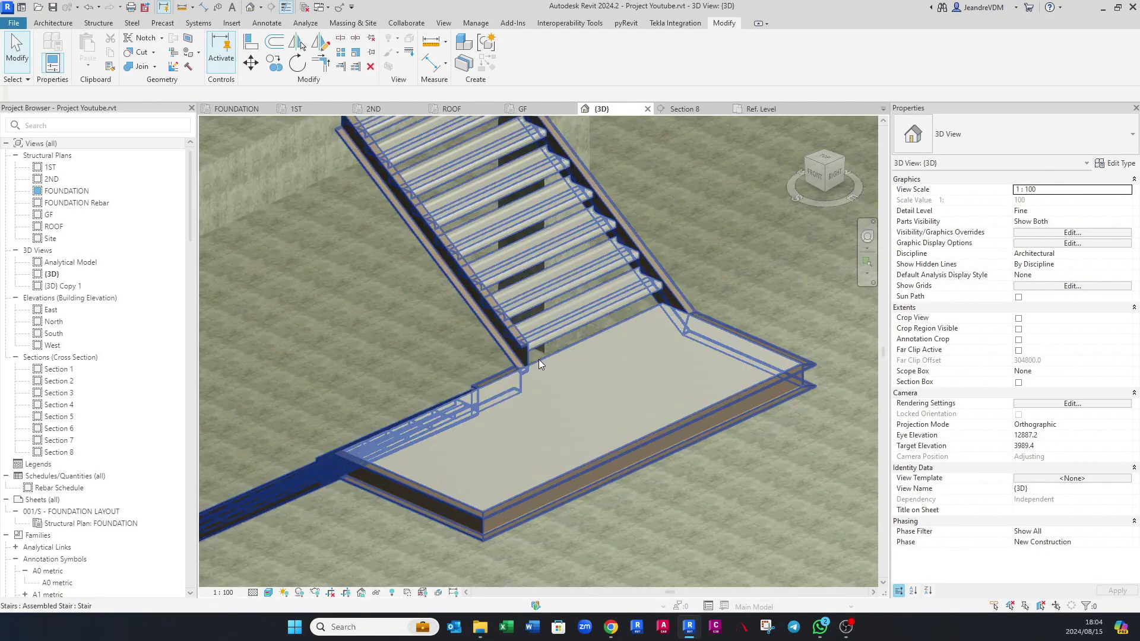
{"action": "scroll", "coordinate": [539, 359], "scroll_direction": "down", "scroll_amount": 2}
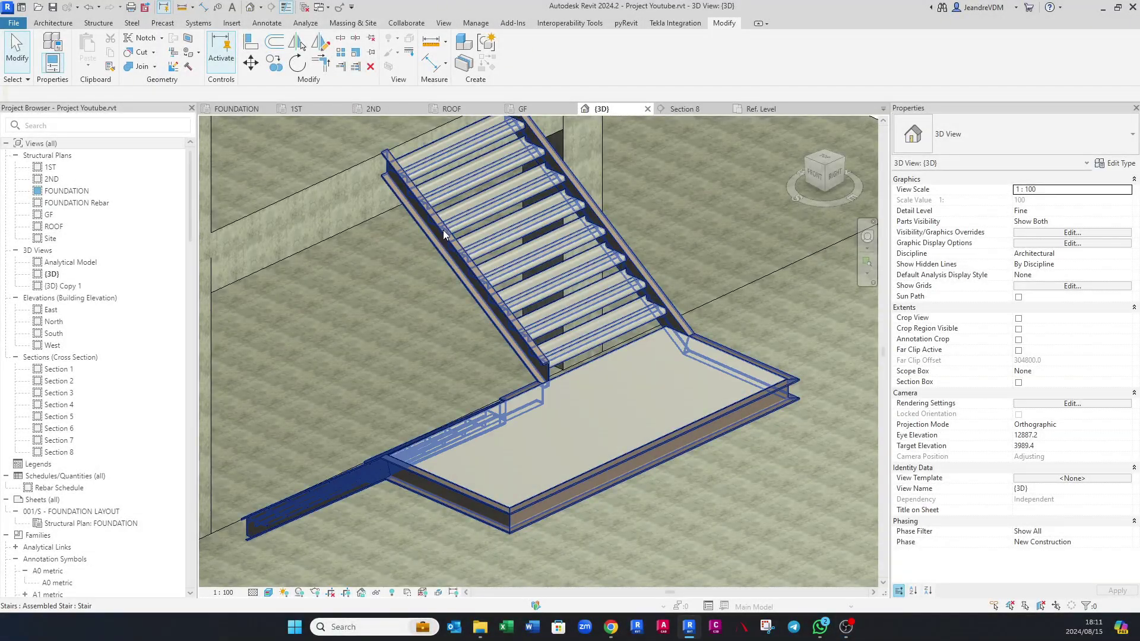
Step: Select the steel staircase and open the type properties of its Vastrap Plate run type
{"action": "left_click", "coordinate": [458, 248]}
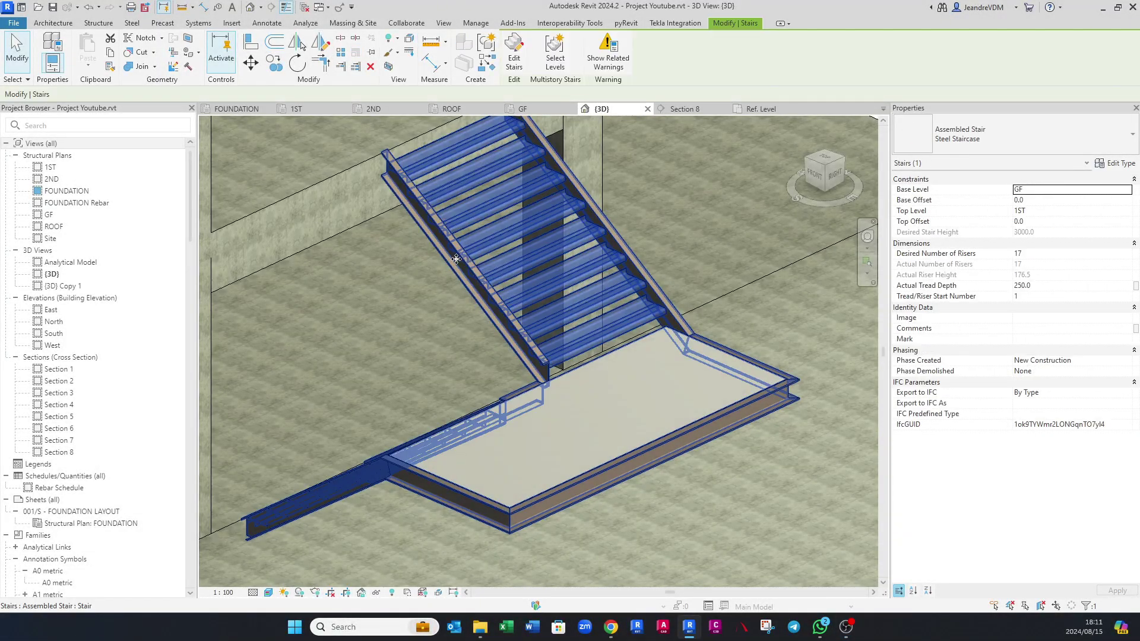
{"action": "key", "text": "Escape"}
{"action": "left_click", "coordinate": [485, 294]}
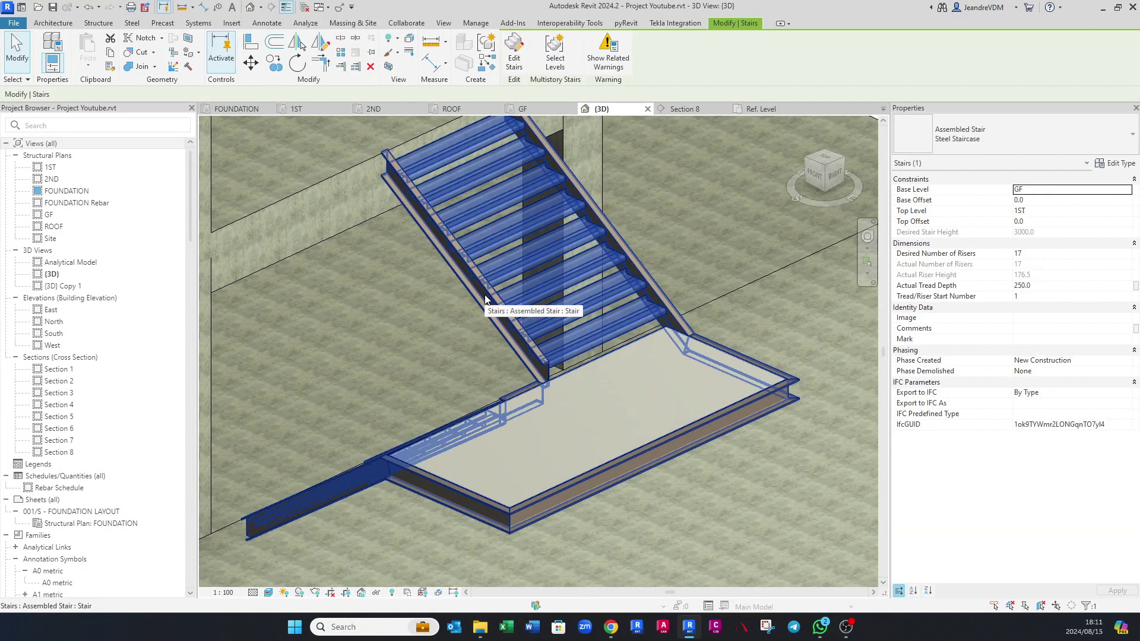
{"action": "key", "text": "Escape"}
{"action": "left_click", "coordinate": [746, 405]}
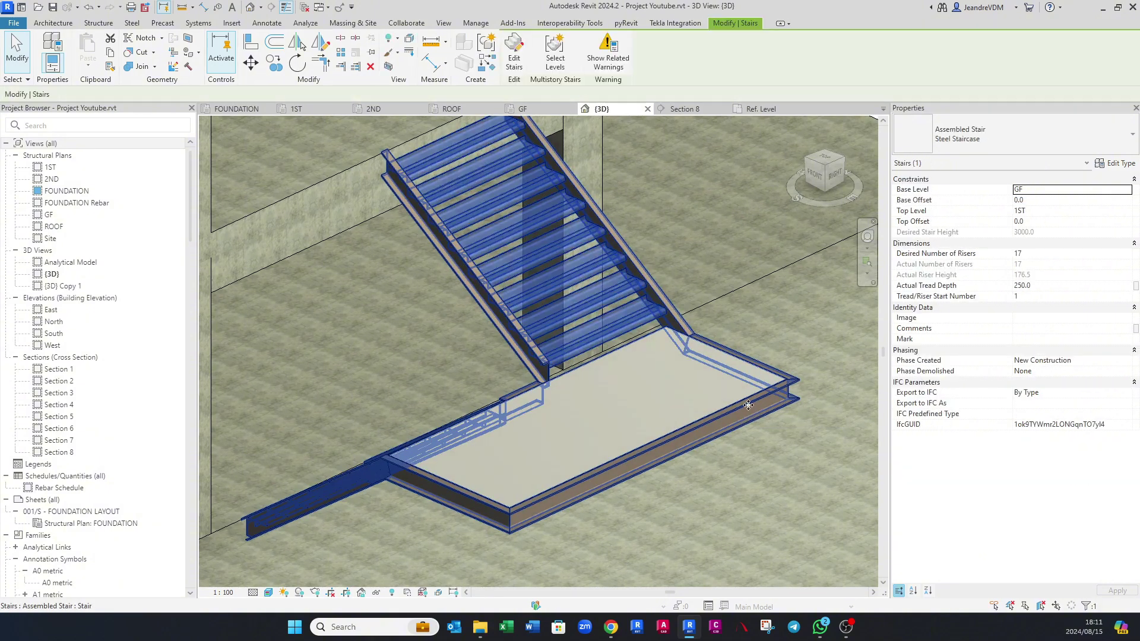
{"action": "left_click", "coordinate": [1117, 166]}
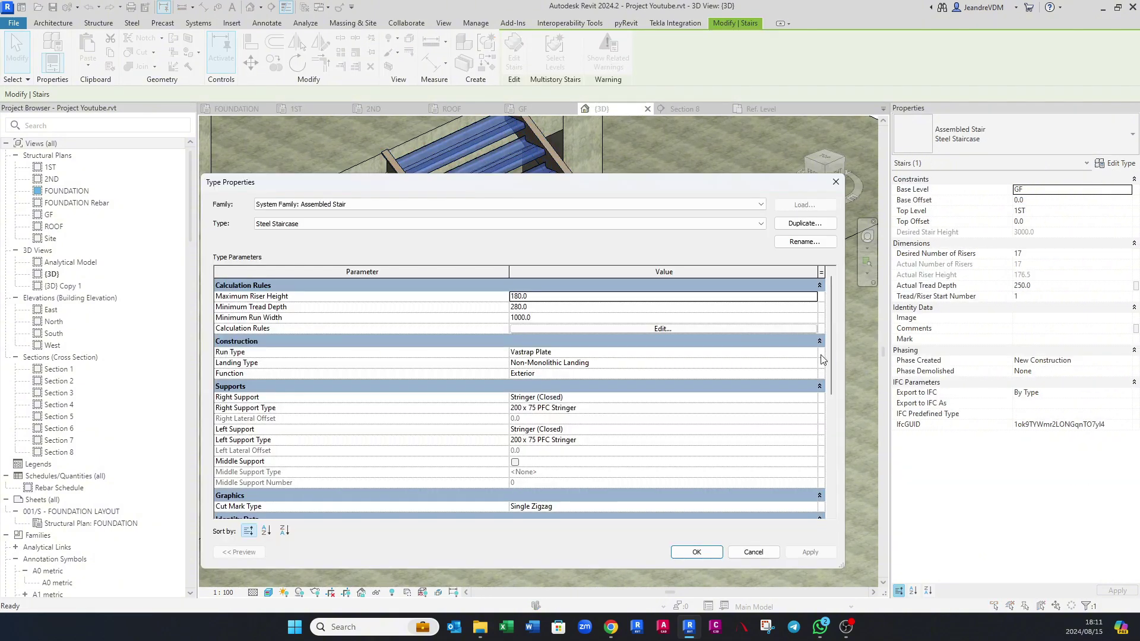
{"action": "left_click", "coordinate": [815, 355]}
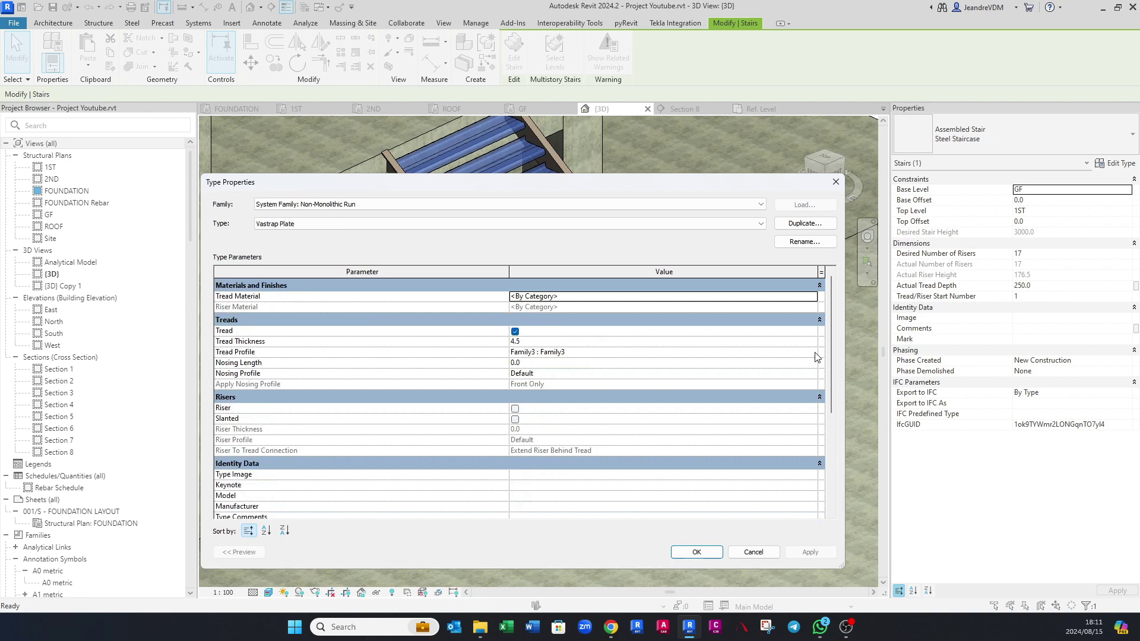
Step: For the tread material, duplicate the Metal material with its assets and name the copy Vastrap Plate
{"action": "left_click", "coordinate": [813, 297]}
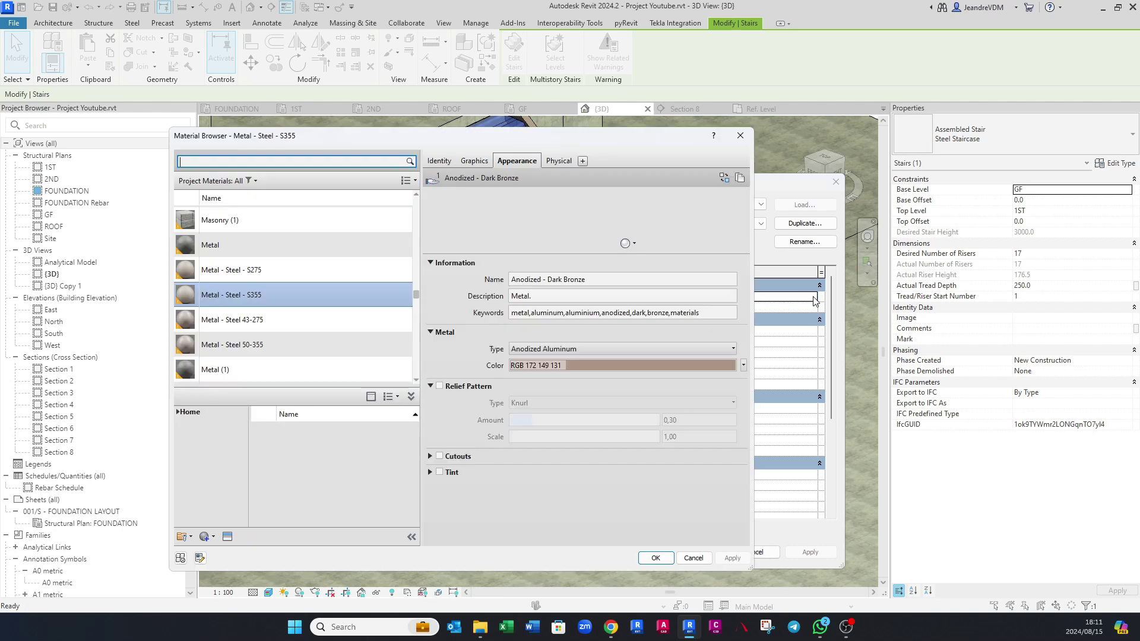
{"action": "left_click", "coordinate": [270, 247]}
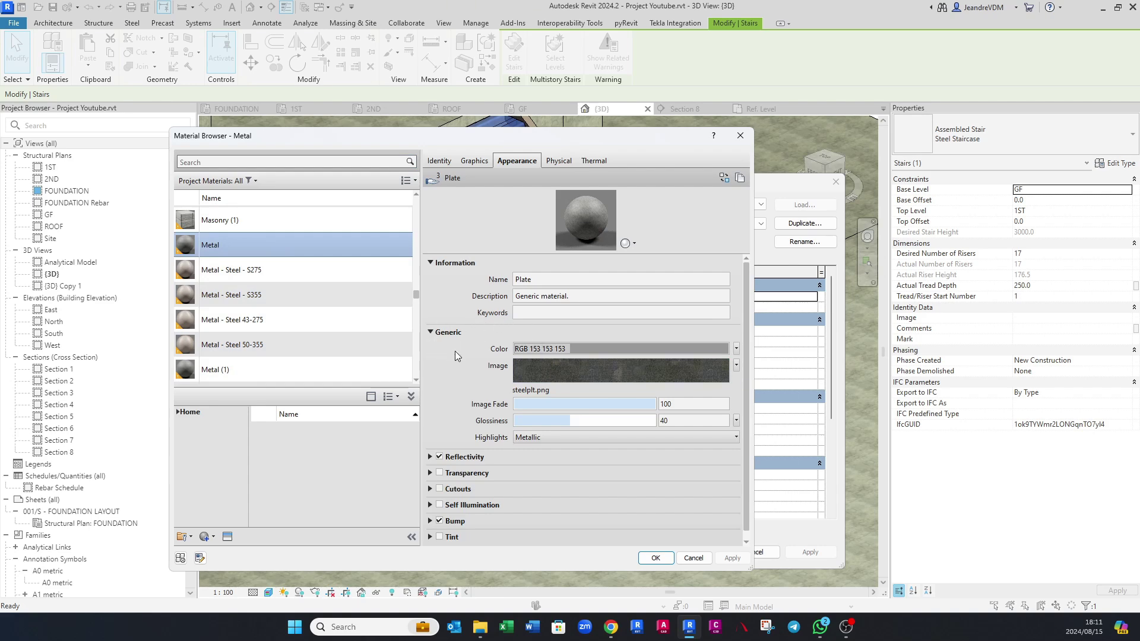
{"action": "right_click", "coordinate": [215, 249]}
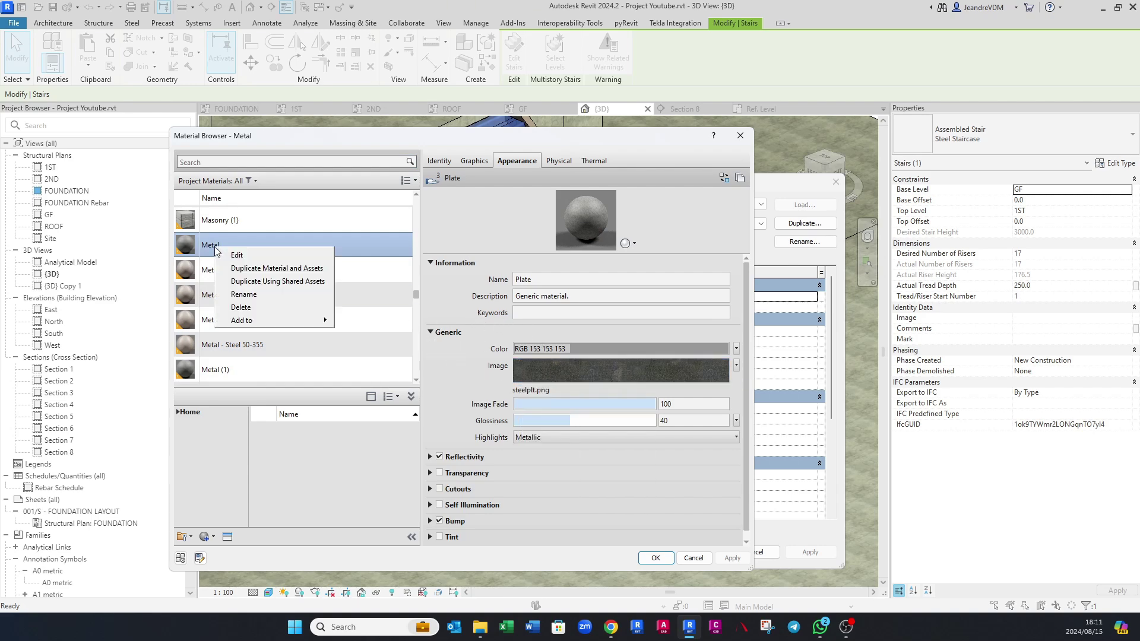
{"action": "left_click", "coordinate": [249, 269]}
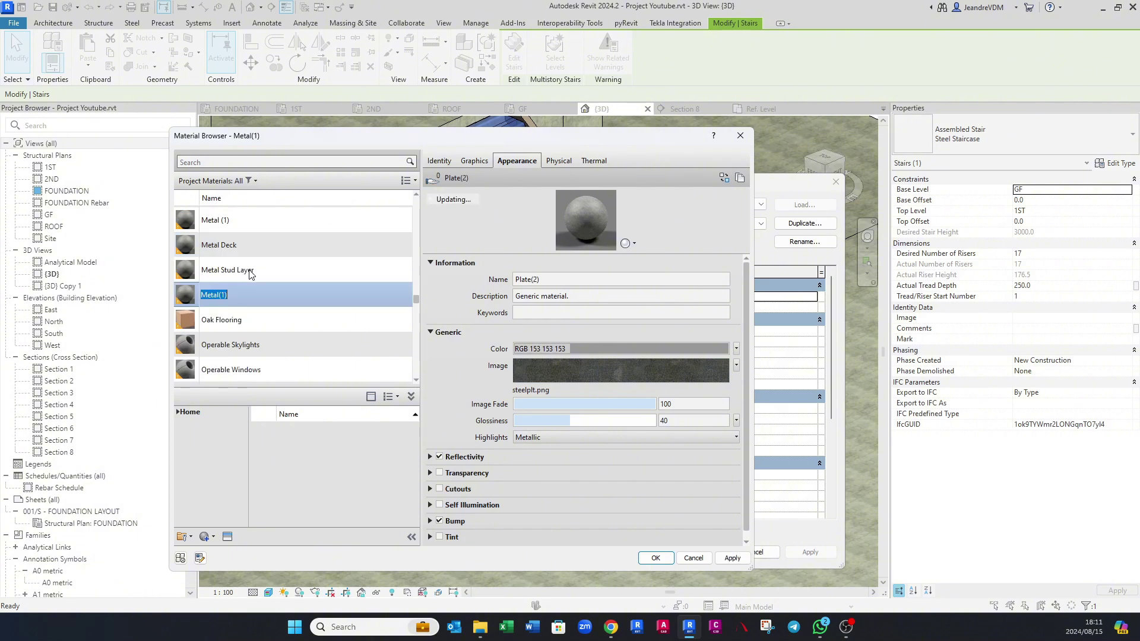
{"action": "type", "text": "Vastrap P"}
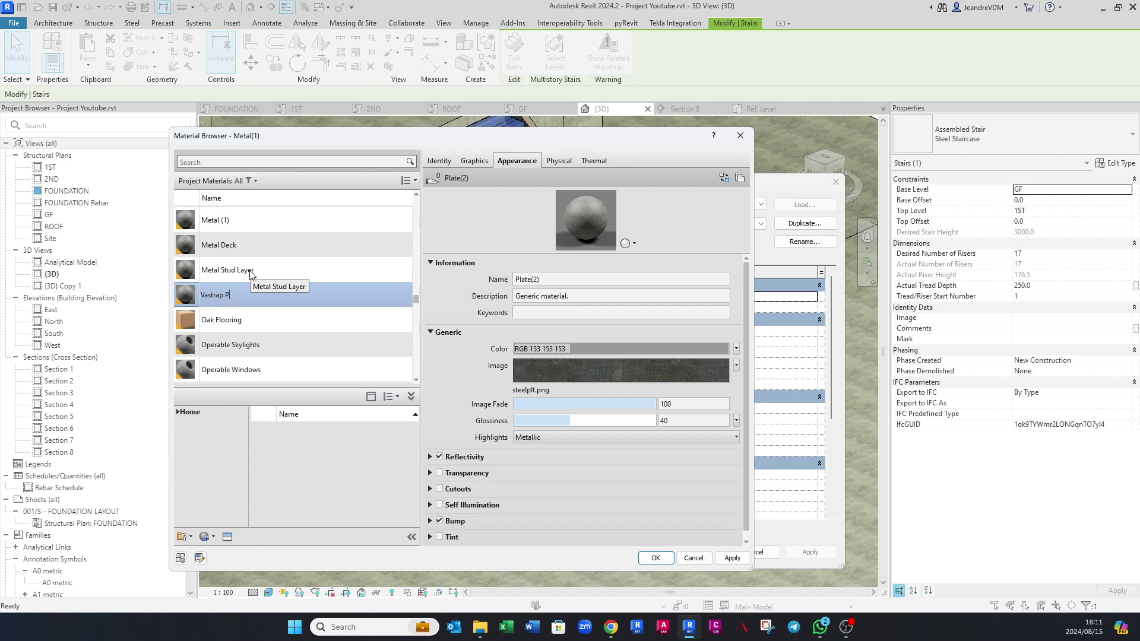
{"action": "type", "text": "late"}
{"action": "key", "text": "Return"}
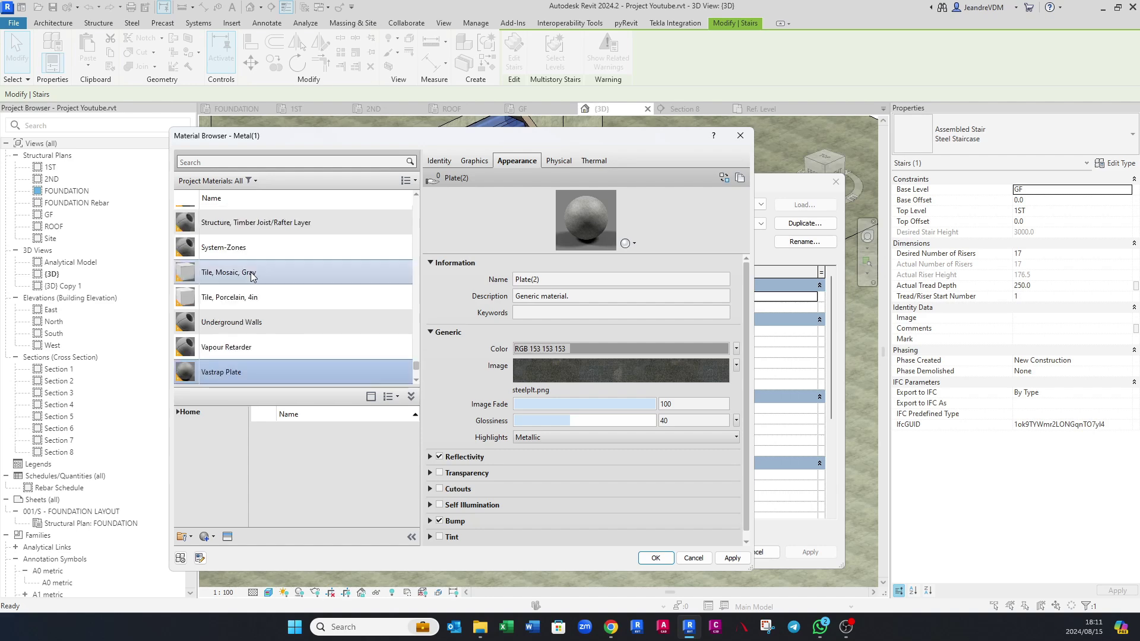
Step: Replace the Vastrap Plate material's appearance texture with Imagepng.png from the Steel Staircase folder
{"action": "left_click", "coordinate": [553, 368]}
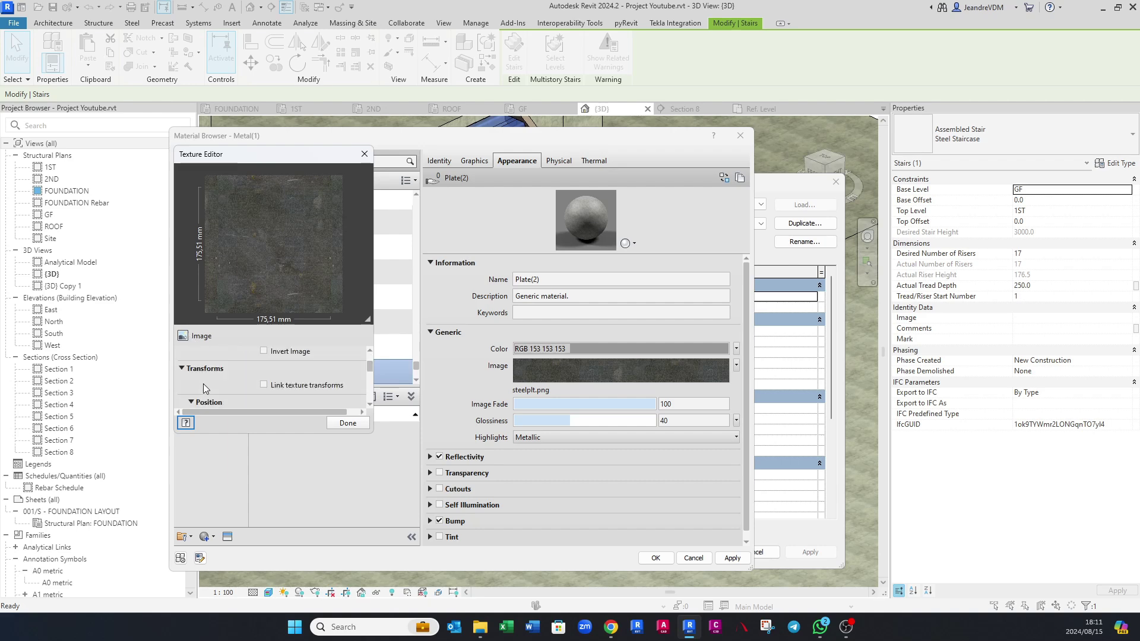
{"action": "left_click", "coordinate": [277, 354]}
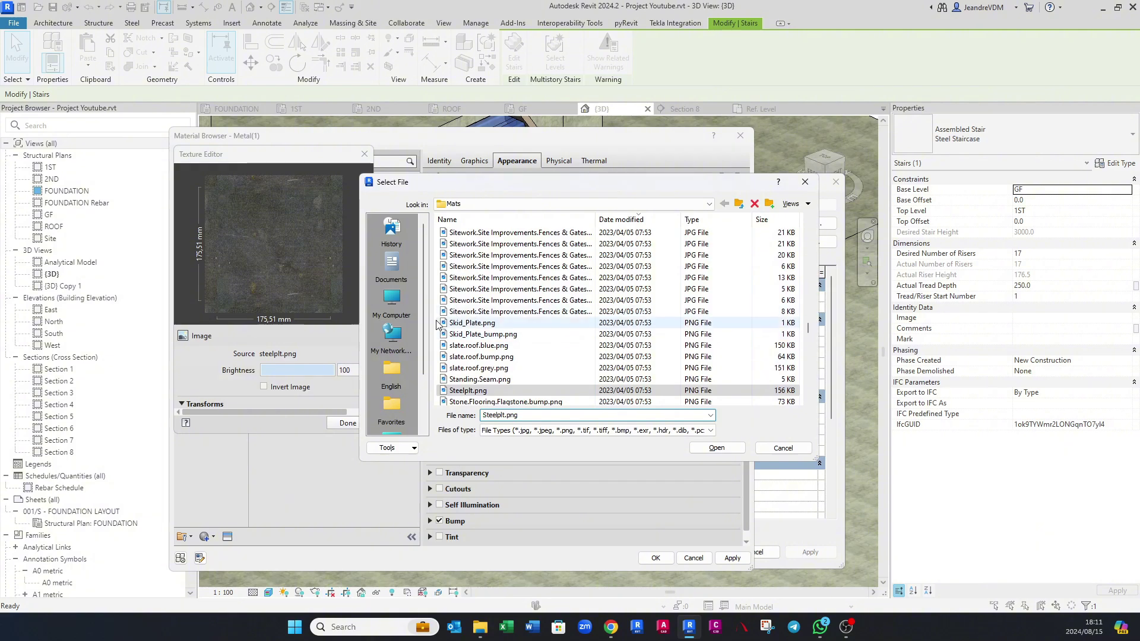
{"action": "scroll", "coordinate": [400, 356], "scroll_direction": "down", "scroll_amount": 2}
{"action": "left_click", "coordinate": [399, 364]}
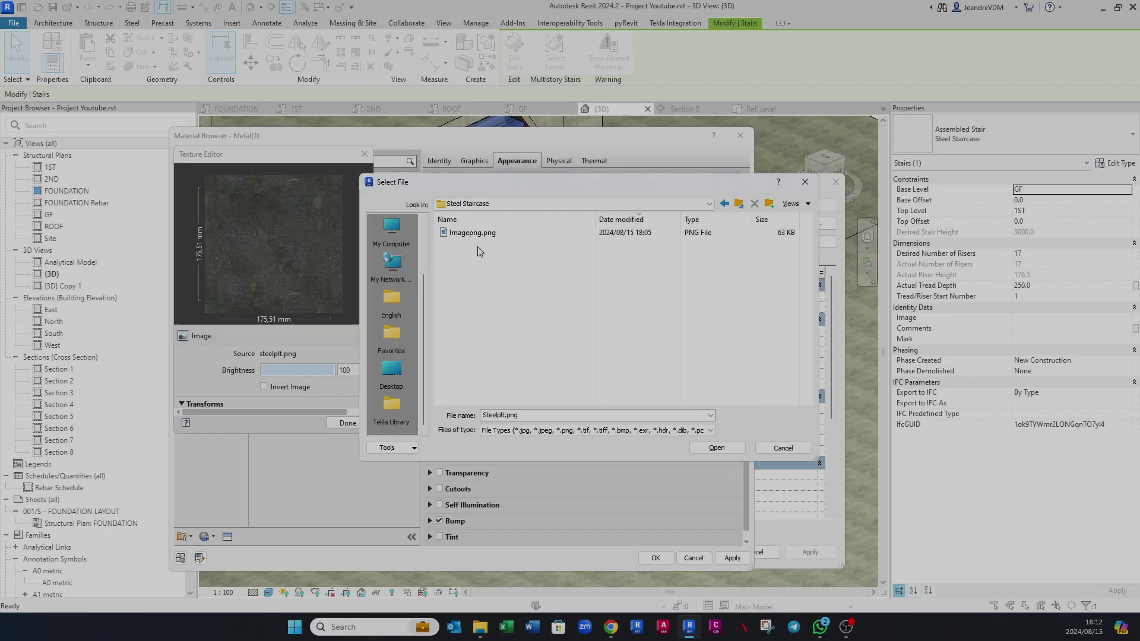
{"action": "left_click", "coordinate": [475, 234]}
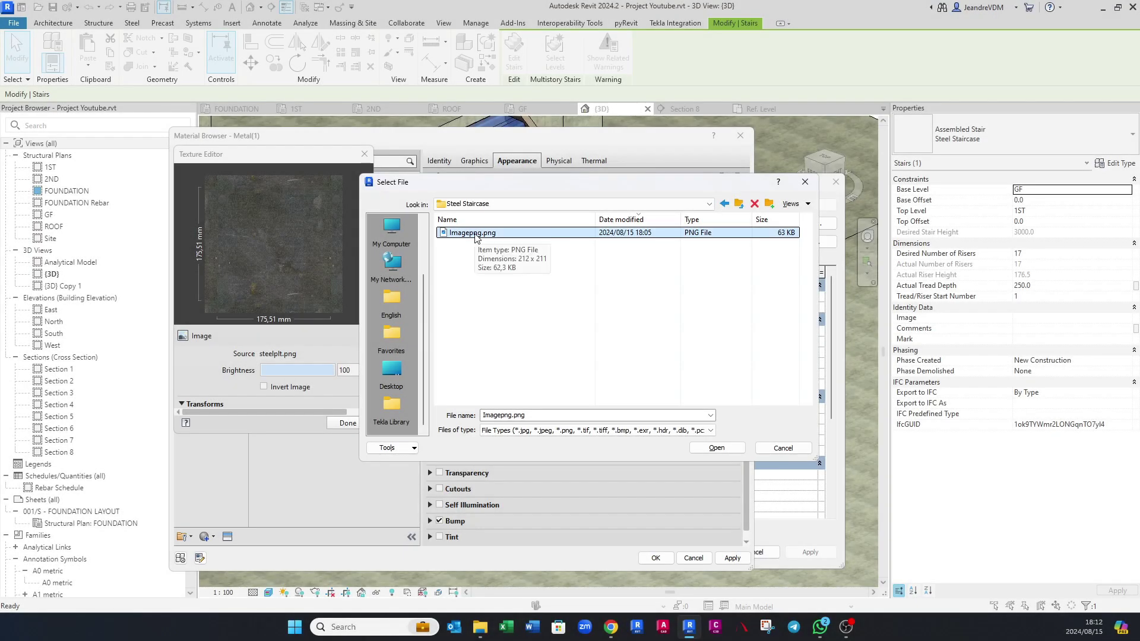
{"action": "left_click", "coordinate": [716, 447]}
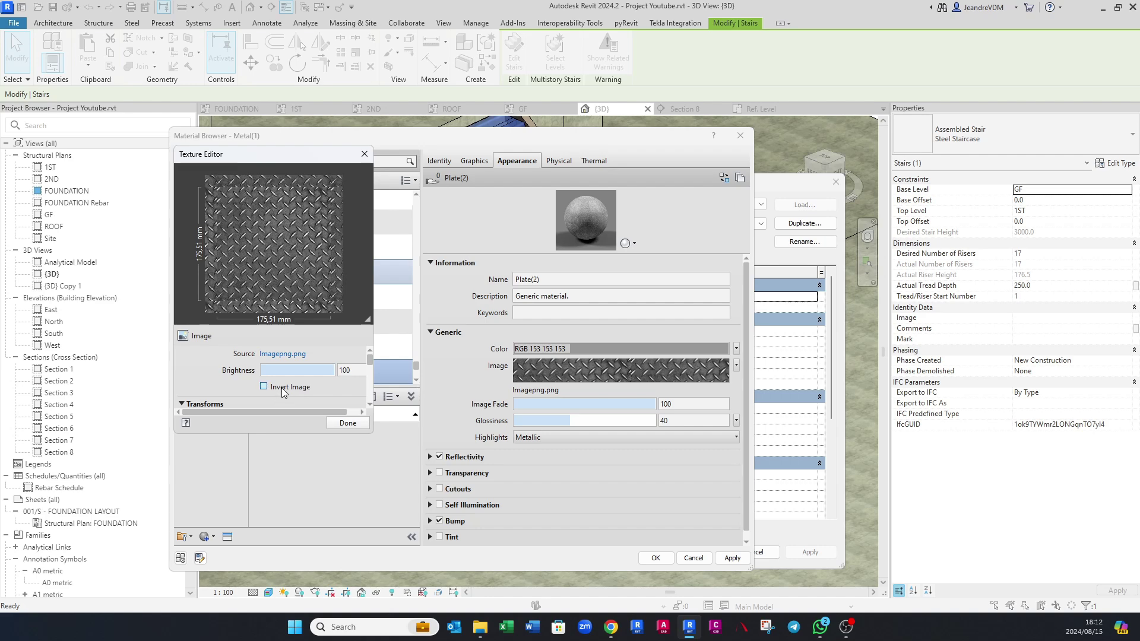
{"action": "scroll", "coordinate": [303, 414], "scroll_direction": "down", "scroll_amount": 1}
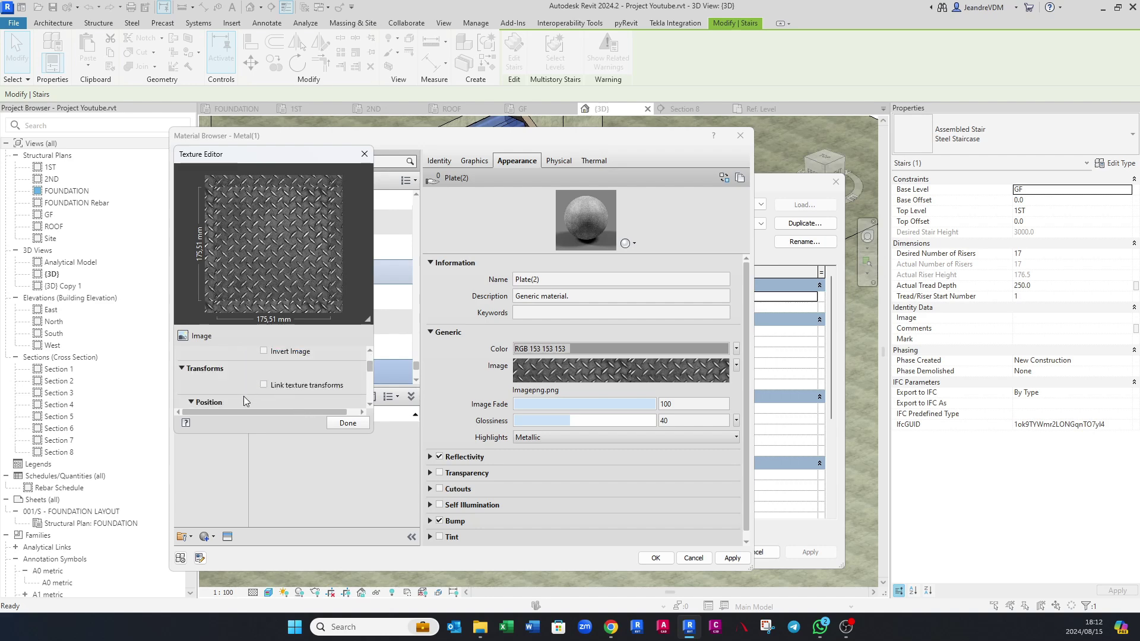
{"action": "left_click", "coordinate": [347, 423]}
Step: Review the Vastrap Plate material's remaining properties, assign it as the run's tread material and accept the stair type properties
{"action": "left_click", "coordinate": [475, 163]}
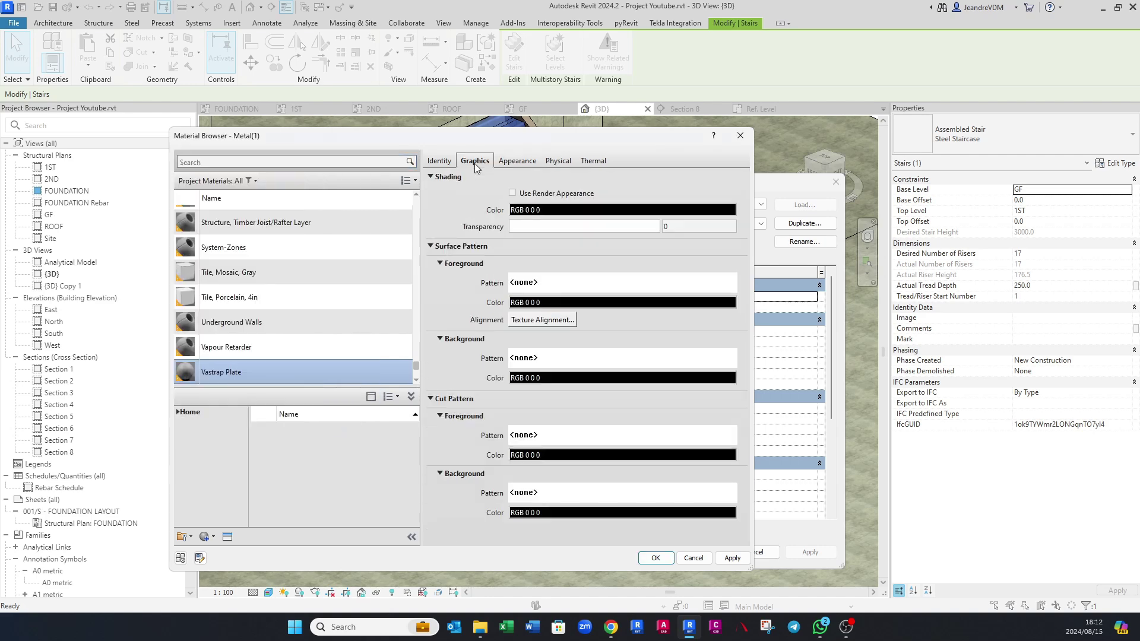
{"action": "left_click", "coordinate": [442, 161]}
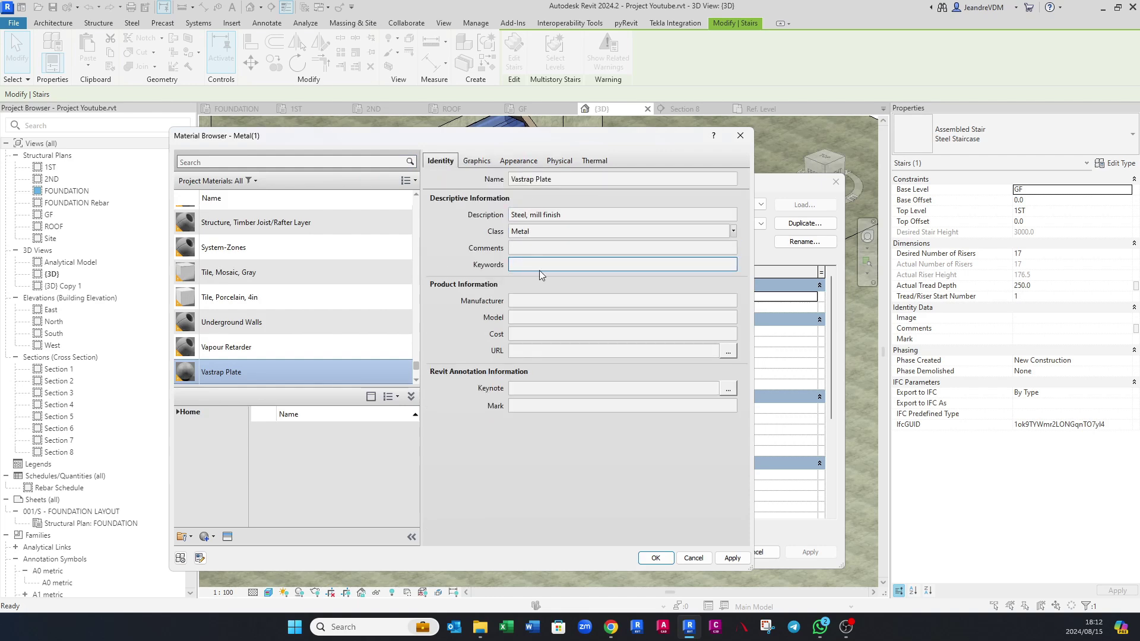
{"action": "left_click", "coordinate": [562, 164]}
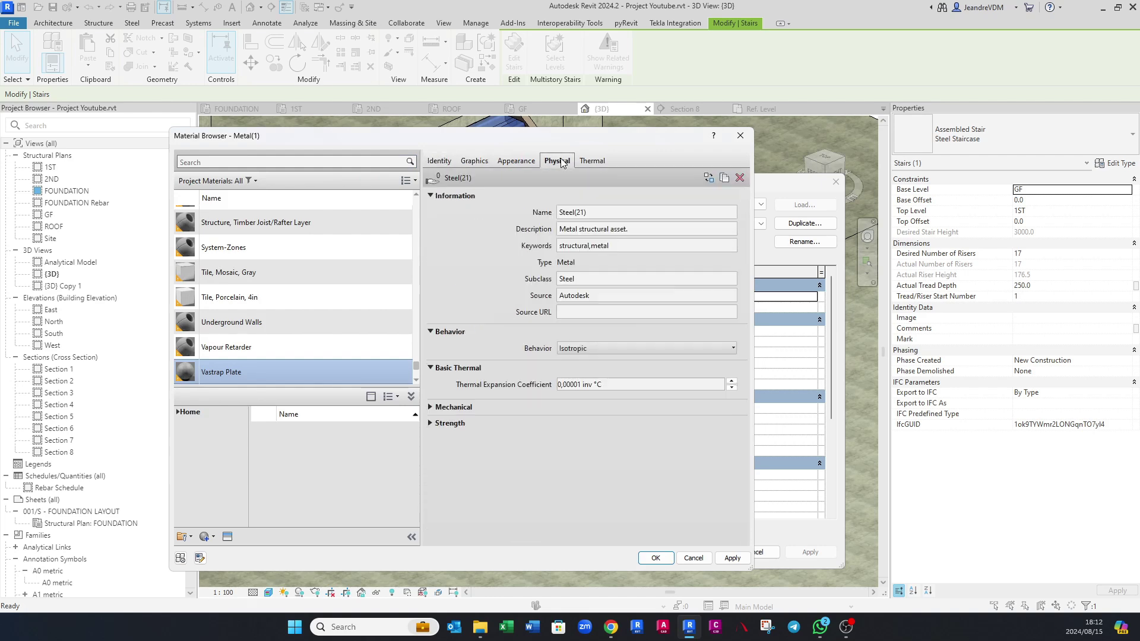
{"action": "left_click", "coordinate": [590, 163]}
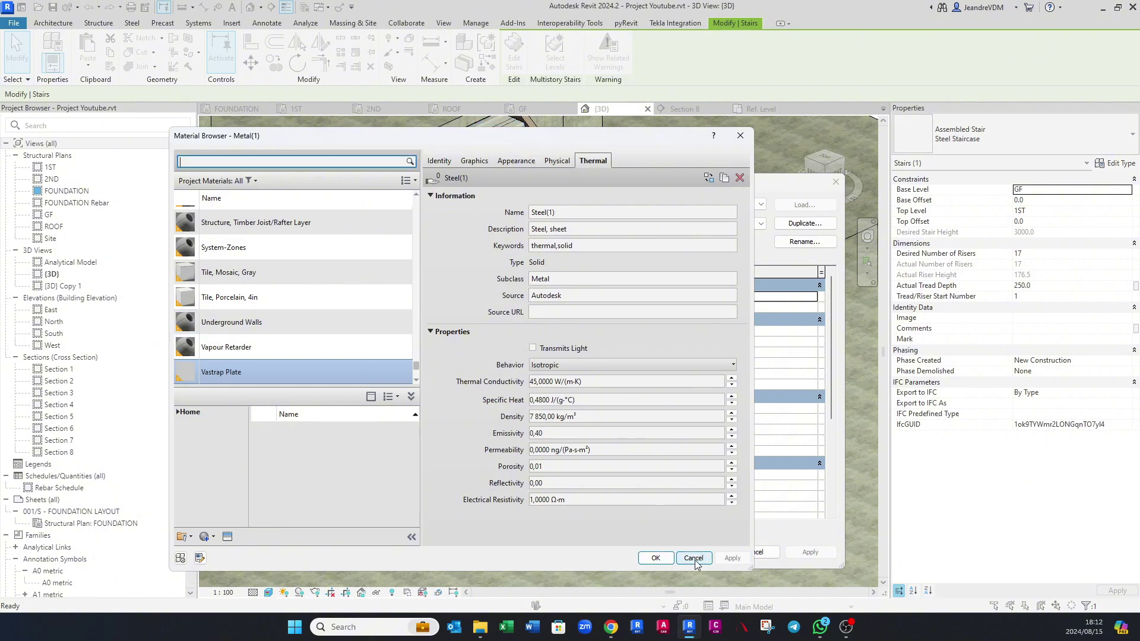
{"action": "left_click", "coordinate": [658, 559]}
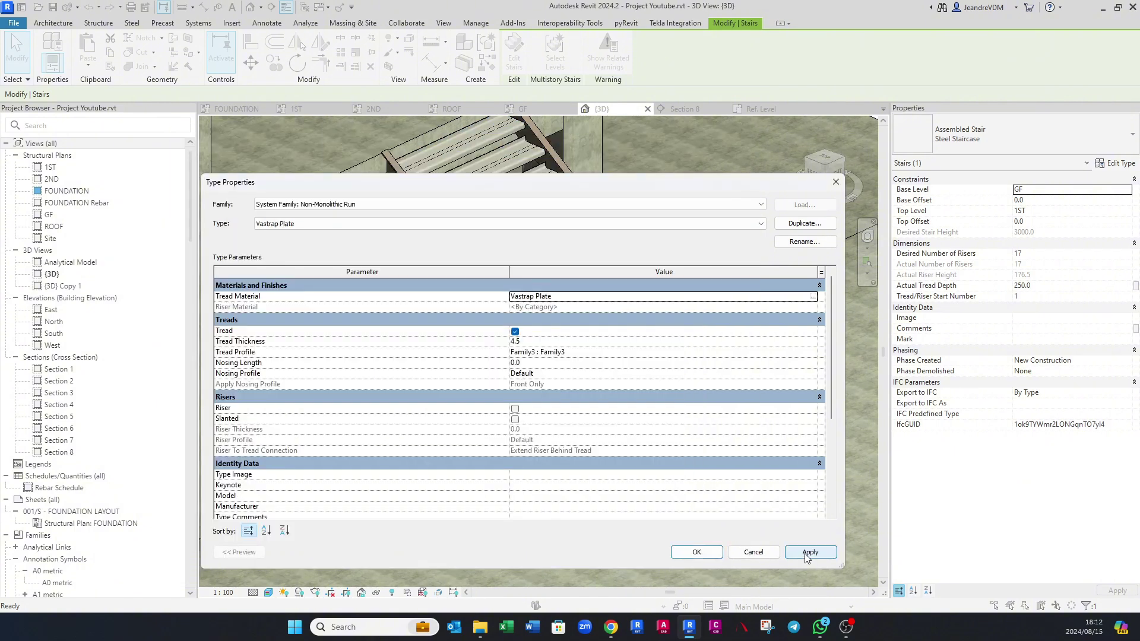
{"action": "left_click", "coordinate": [807, 557]}
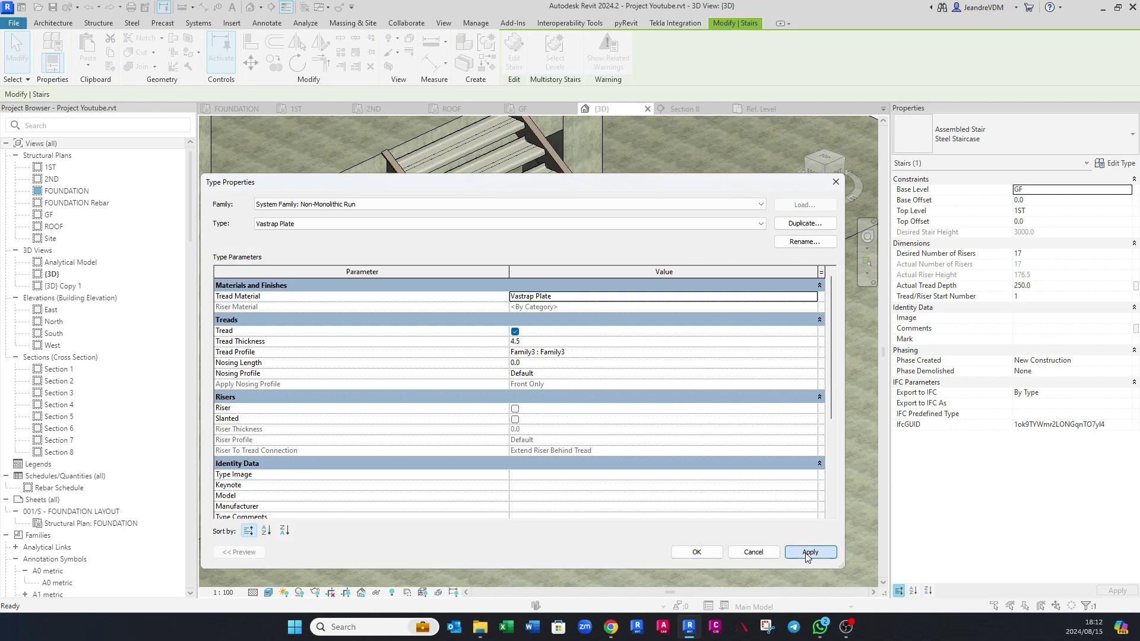
{"action": "left_click", "coordinate": [714, 554]}
{"action": "left_click", "coordinate": [697, 552]}
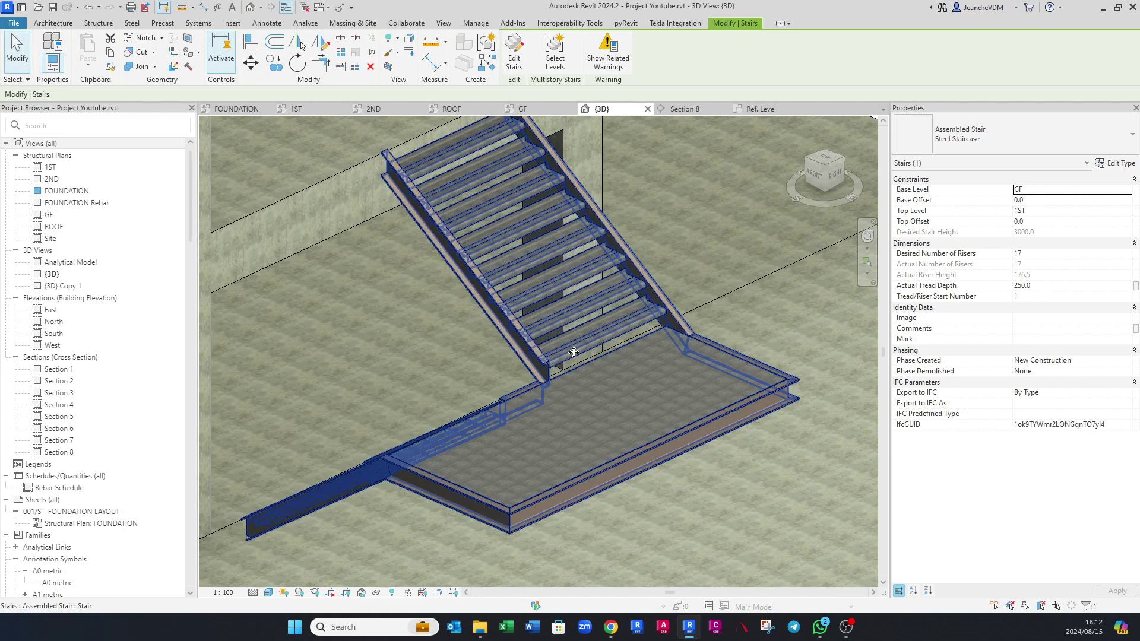
Step: Examine the plate texture on the landing and treads up close and from several angles in the 3D view
{"action": "scroll", "coordinate": [576, 345], "scroll_direction": "up", "scroll_amount": 5}
{"action": "scroll", "coordinate": [579, 299], "scroll_direction": "up", "scroll_amount": 3}
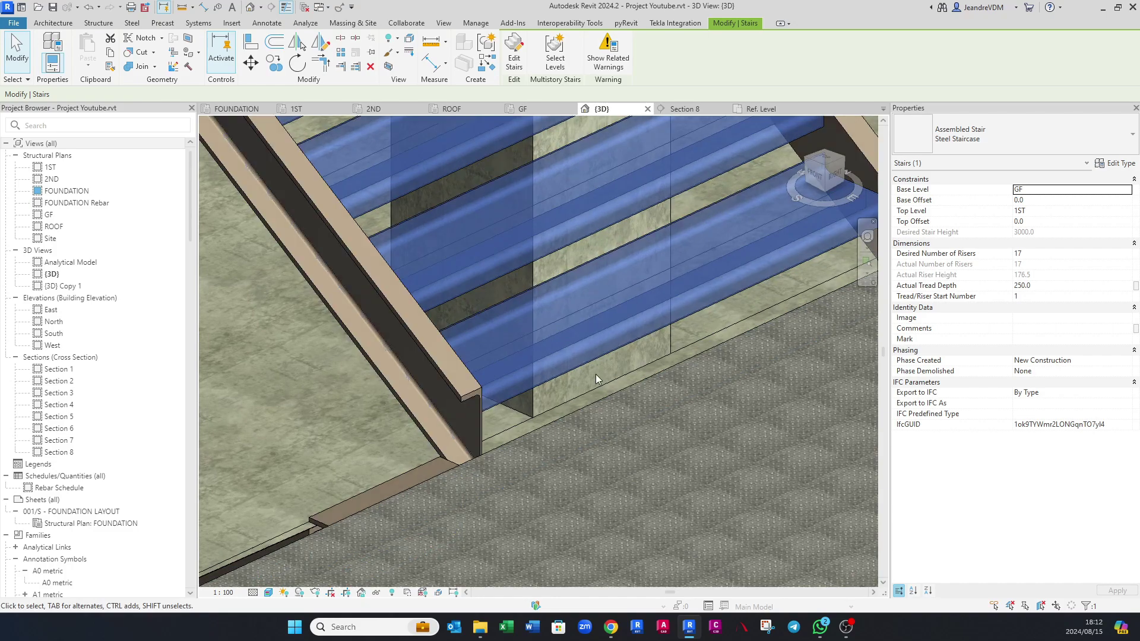
{"action": "scroll", "coordinate": [595, 372], "scroll_direction": "down", "scroll_amount": 2}
{"action": "middle_click_drag", "start_coordinate": [596, 372], "coordinate": [599, 473], "text": "shift"}
{"action": "left_click", "coordinate": [598, 473]}
{"action": "scroll", "coordinate": [580, 466], "scroll_direction": "up", "scroll_amount": 10}
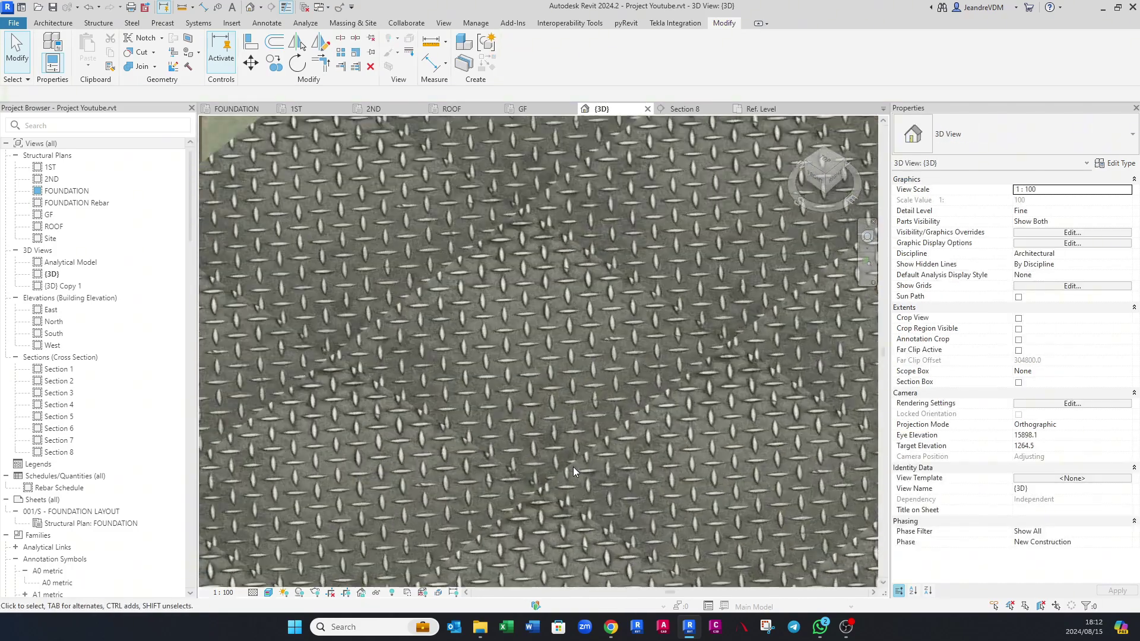
{"action": "scroll", "coordinate": [567, 406], "scroll_direction": "down", "scroll_amount": 8}
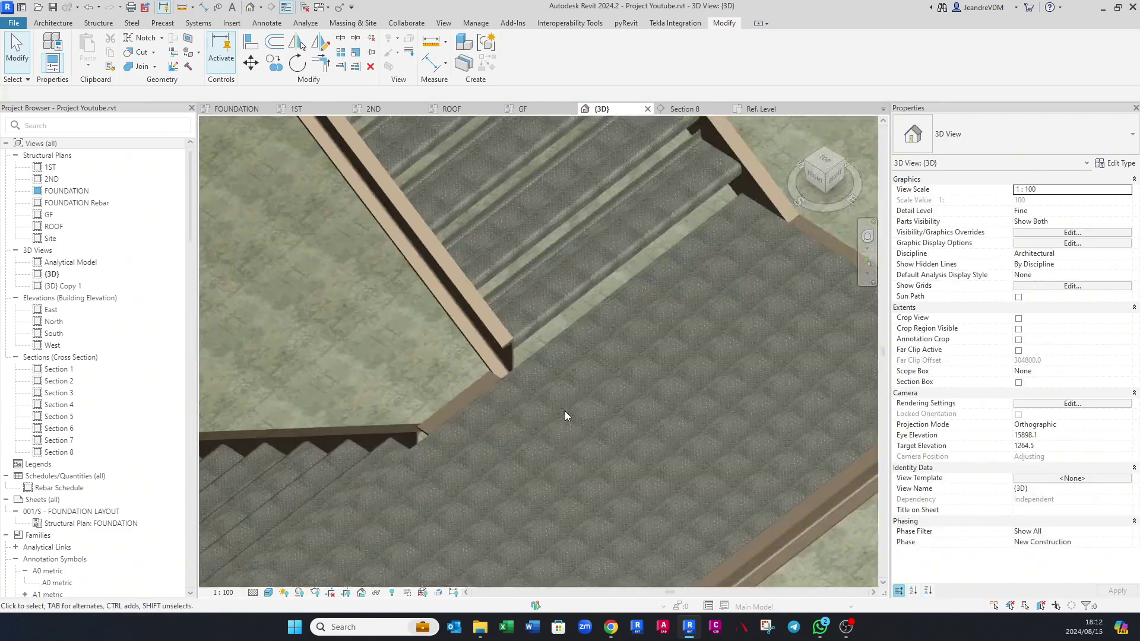
{"action": "middle_click_drag", "start_coordinate": [571, 444], "coordinate": [532, 404], "text": "shift"}
{"action": "scroll", "coordinate": [589, 425], "scroll_direction": "down", "scroll_amount": 5}
{"action": "scroll", "coordinate": [590, 422], "scroll_direction": "up", "scroll_amount": 6}
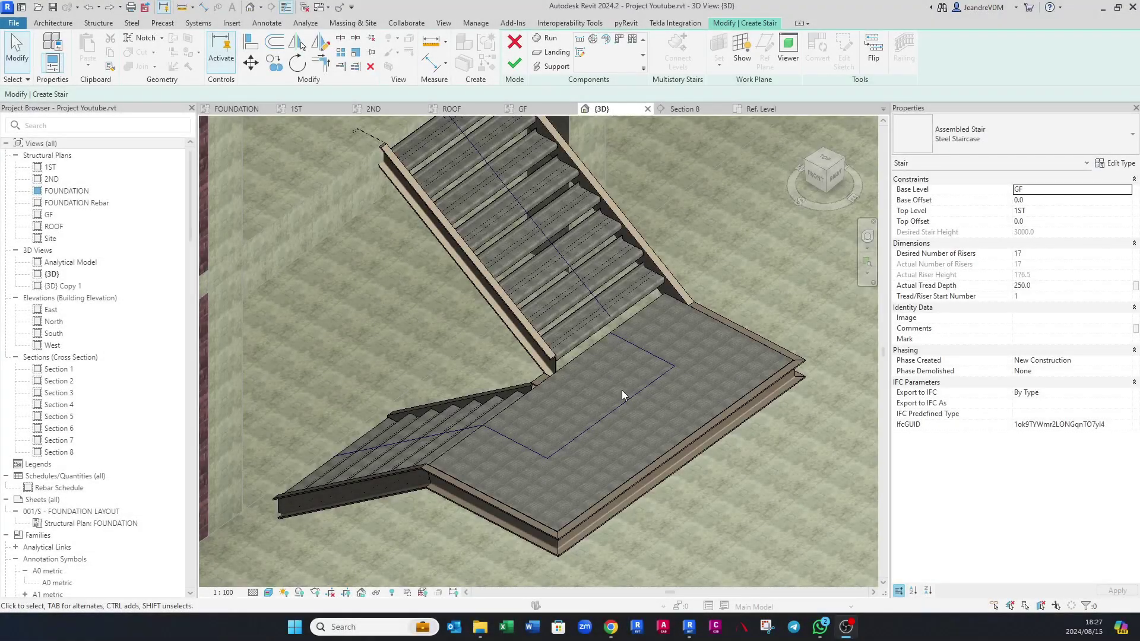
Step: Convert the staircase's automatic landing to a custom sketch-based component
{"action": "middle_click_drag", "start_coordinate": [621, 395], "coordinate": [573, 350]}
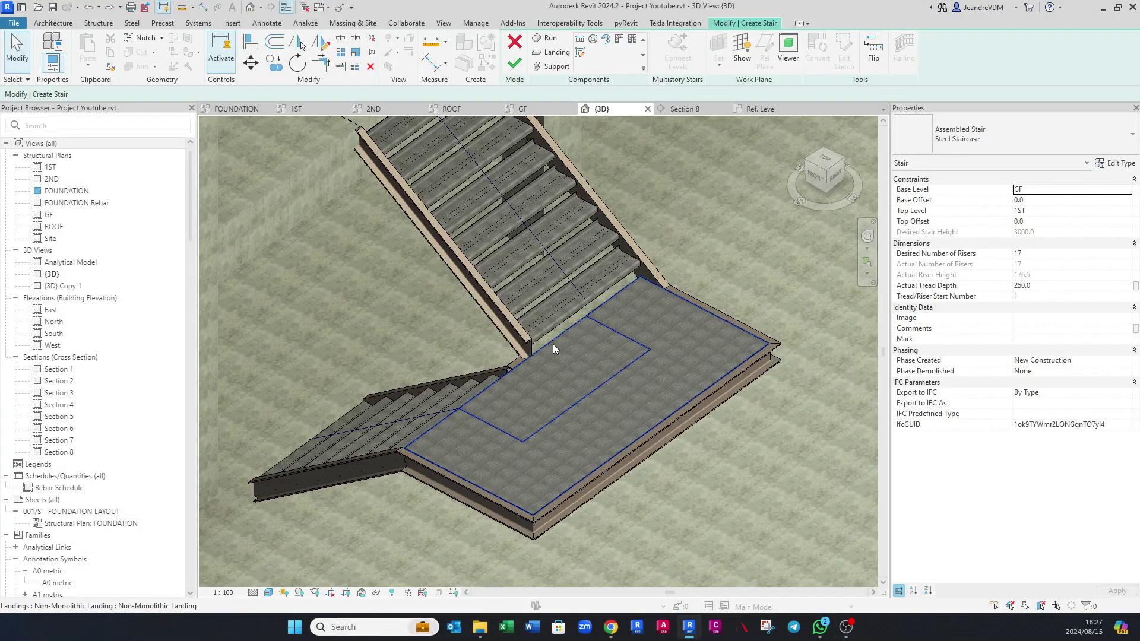
{"action": "left_click", "coordinate": [624, 454]}
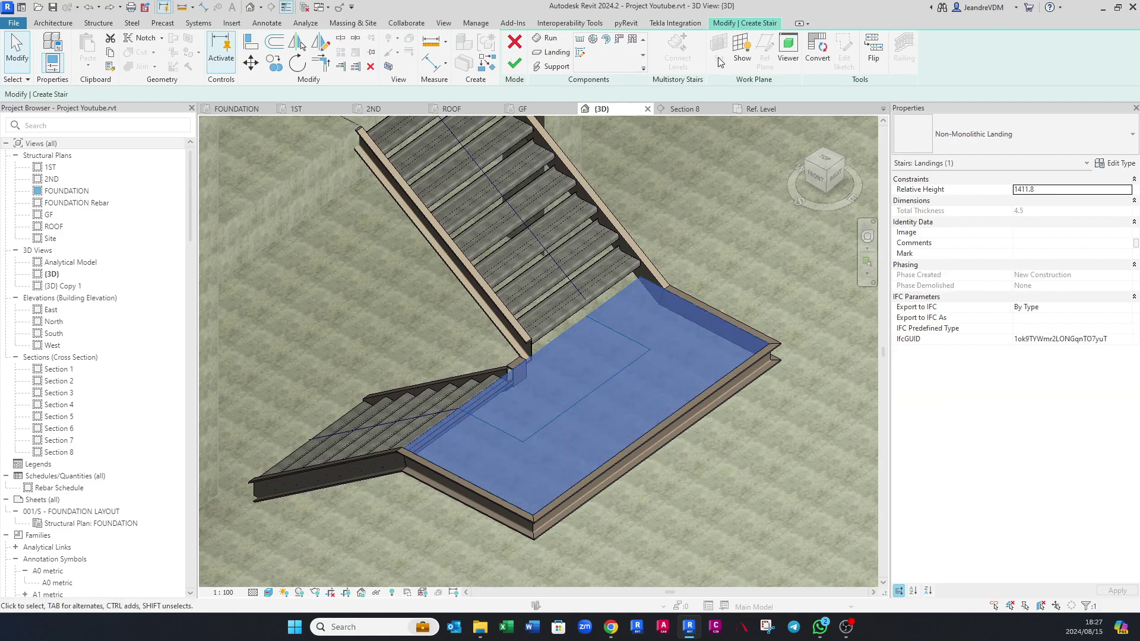
{"action": "left_click", "coordinate": [809, 52]}
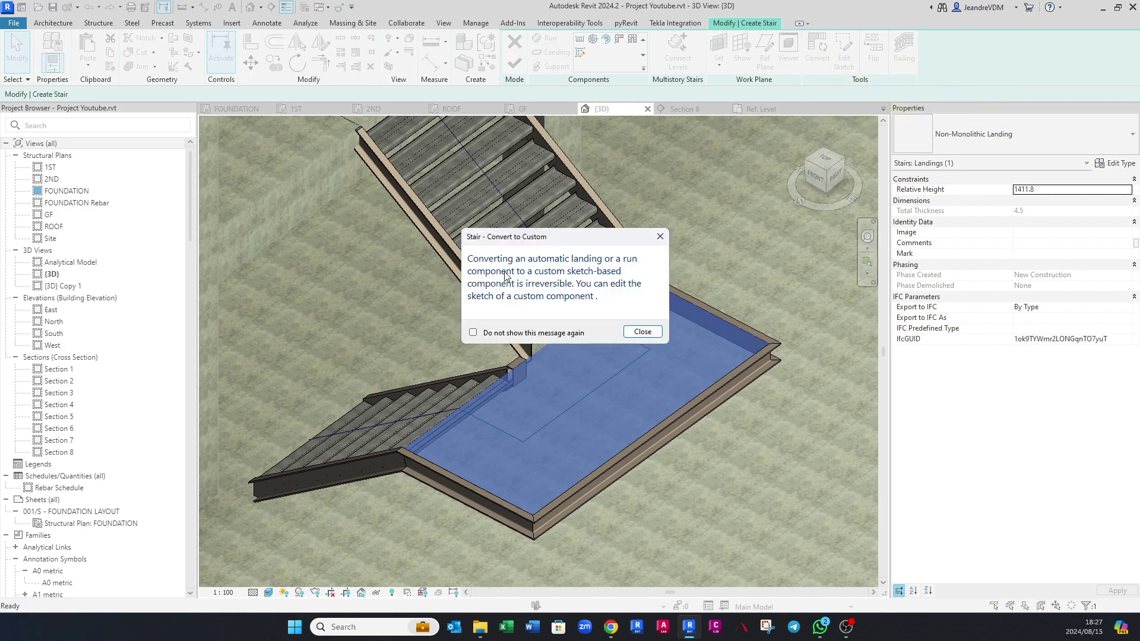
{"action": "left_click", "coordinate": [638, 333]}
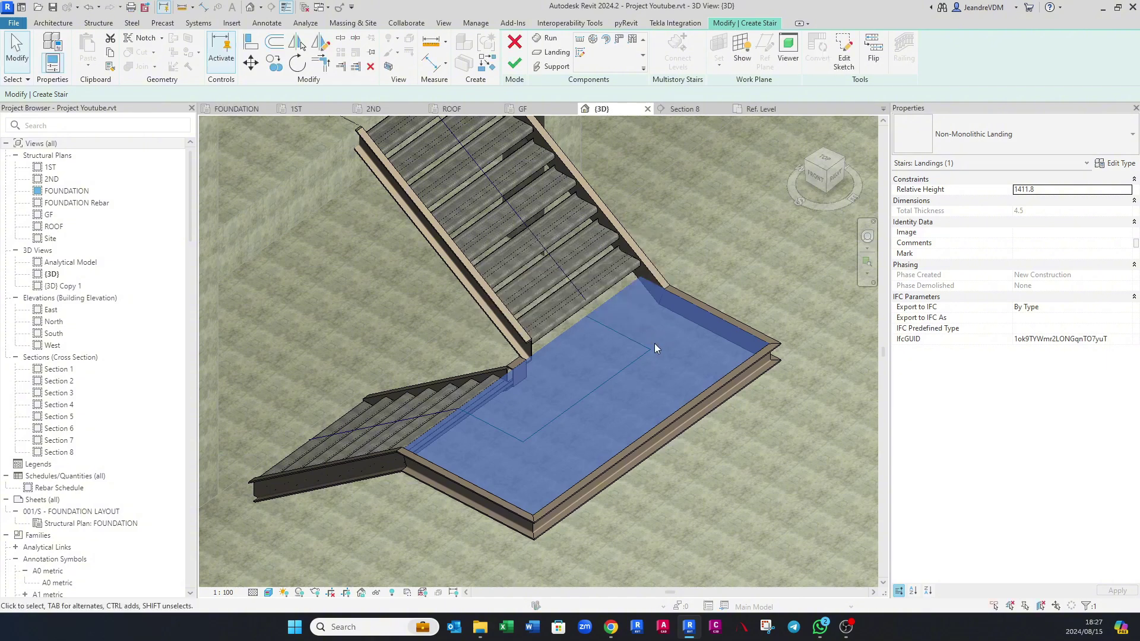
Step: In the GF plan, edit the landing's sketch and align its lower boundary with the upper run's inner edge
{"action": "left_click", "coordinate": [542, 111]}
{"action": "middle_click_drag", "start_coordinate": [628, 299], "coordinate": [622, 315]}
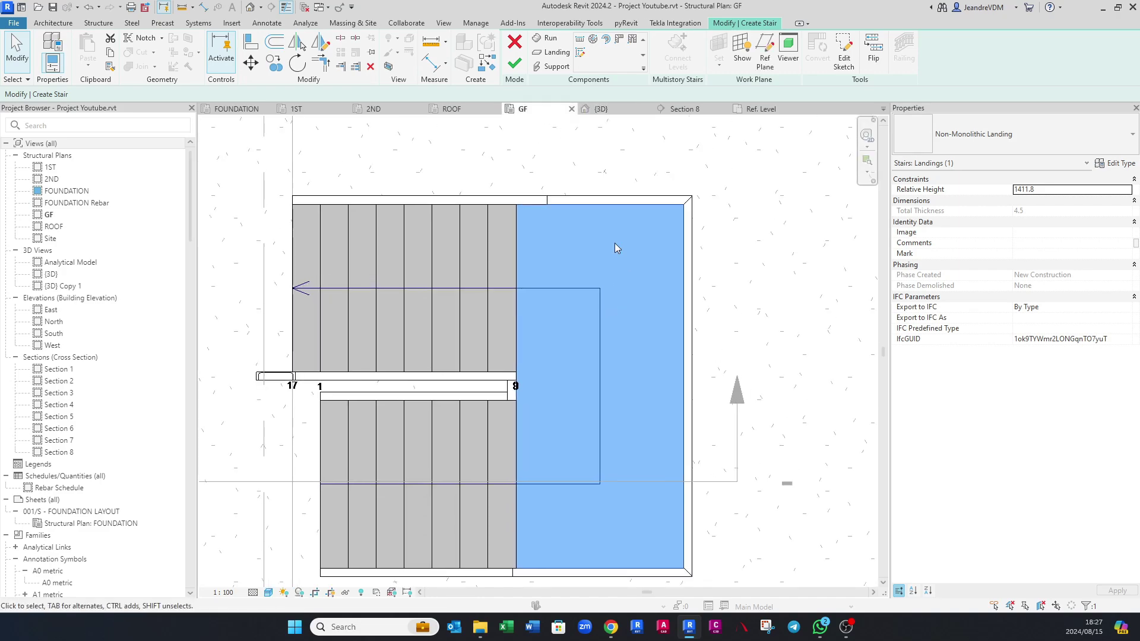
{"action": "middle_click_drag", "start_coordinate": [583, 156], "coordinate": [567, 138]}
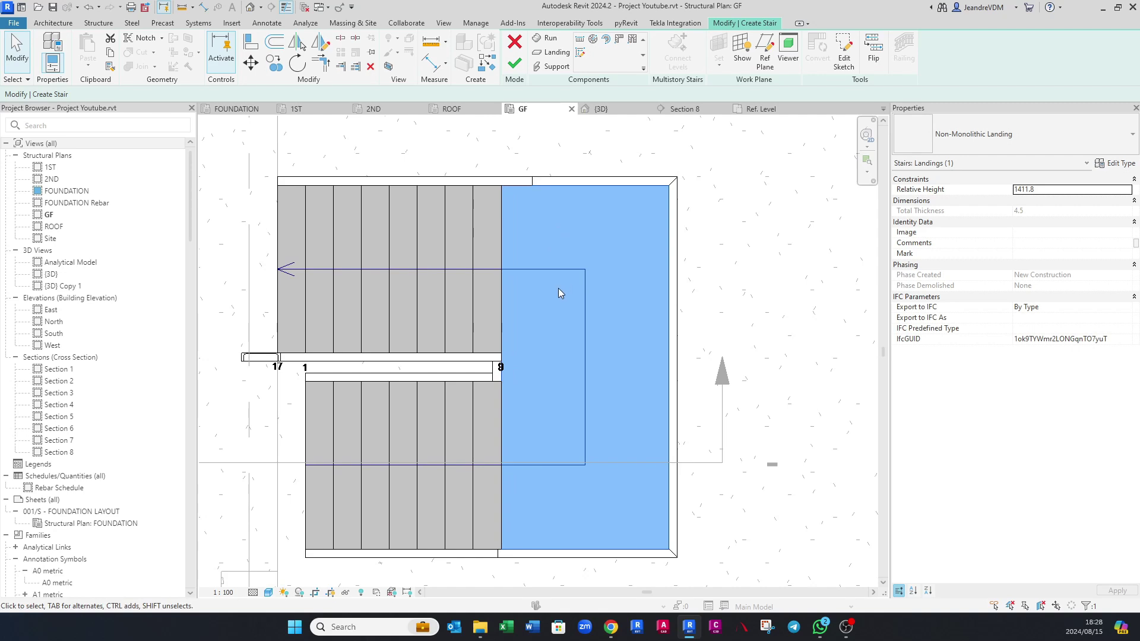
{"action": "left_click", "coordinate": [849, 59]}
{"action": "key", "text": "a"}
{"action": "key", "text": "l"}
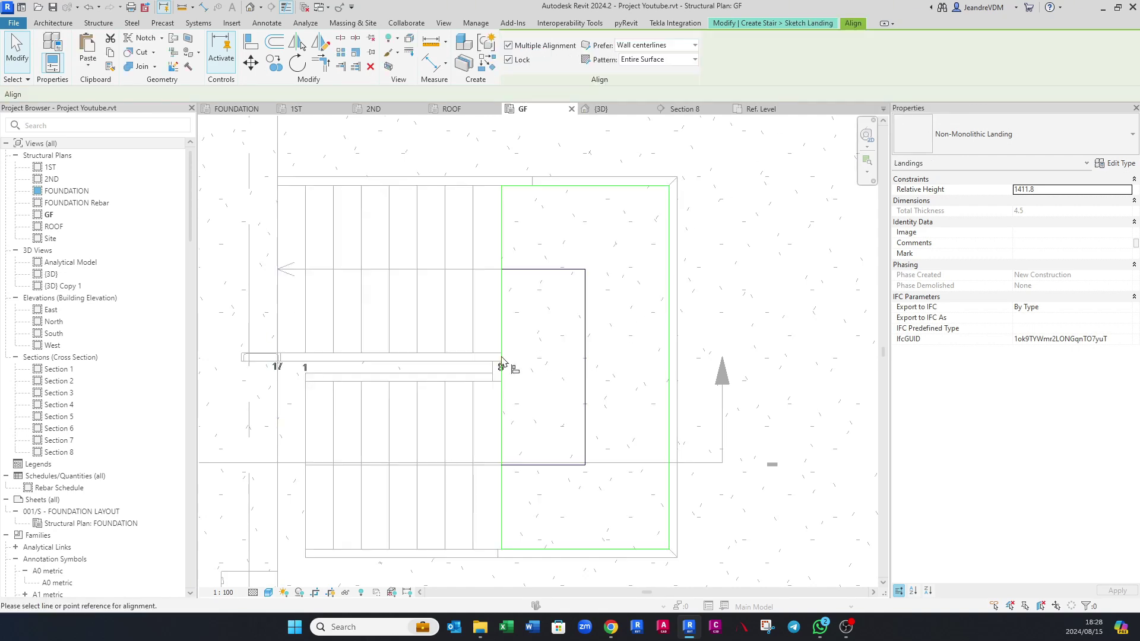
{"action": "left_click", "coordinate": [484, 356]}
{"action": "left_click", "coordinate": [540, 549]}
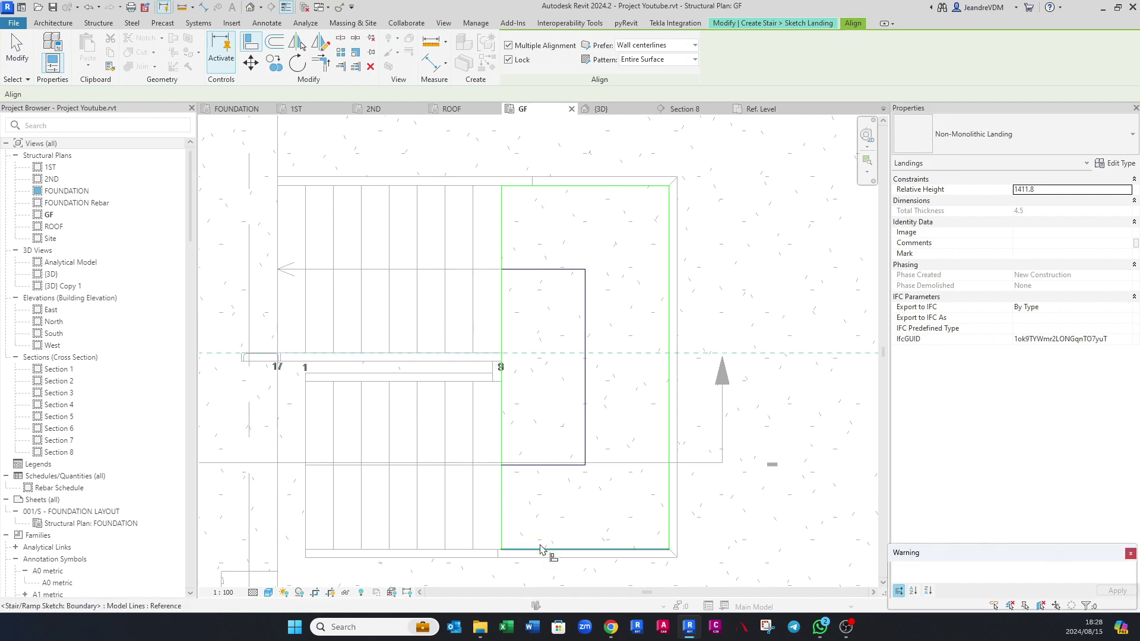
{"action": "key", "text": "Escape"}
Step: Remove the leftover overlapping boundary segment and finish the landing sketch, unjoining the lower run from the landing
{"action": "scroll", "coordinate": [504, 374], "scroll_direction": "up", "scroll_amount": 3}
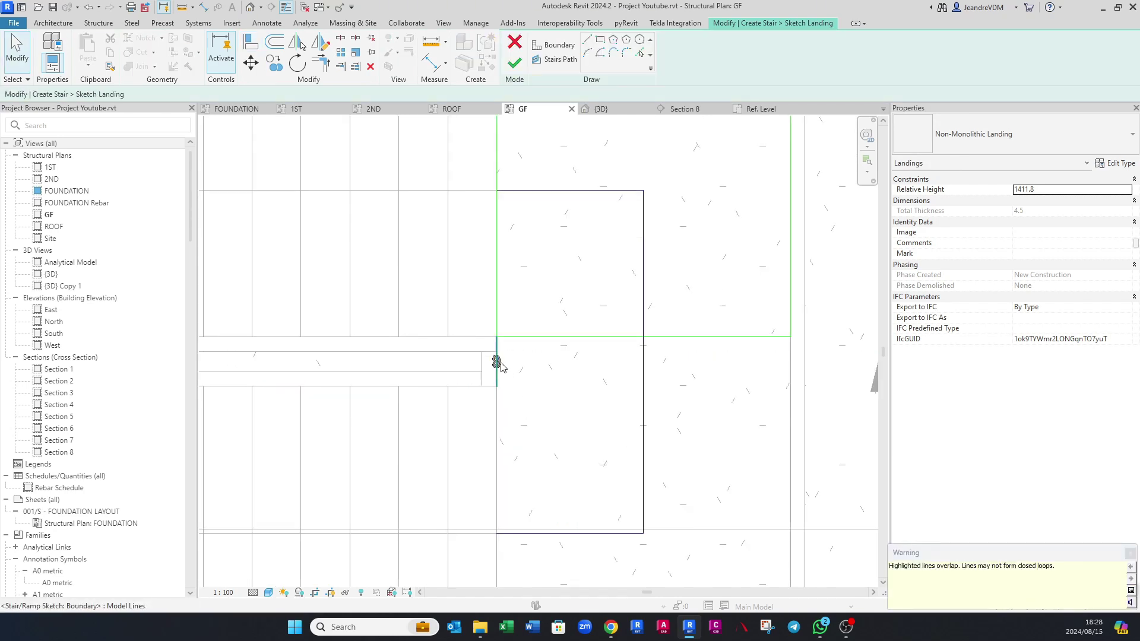
{"action": "left_click", "coordinate": [500, 366]}
{"action": "key", "text": "Escape"}
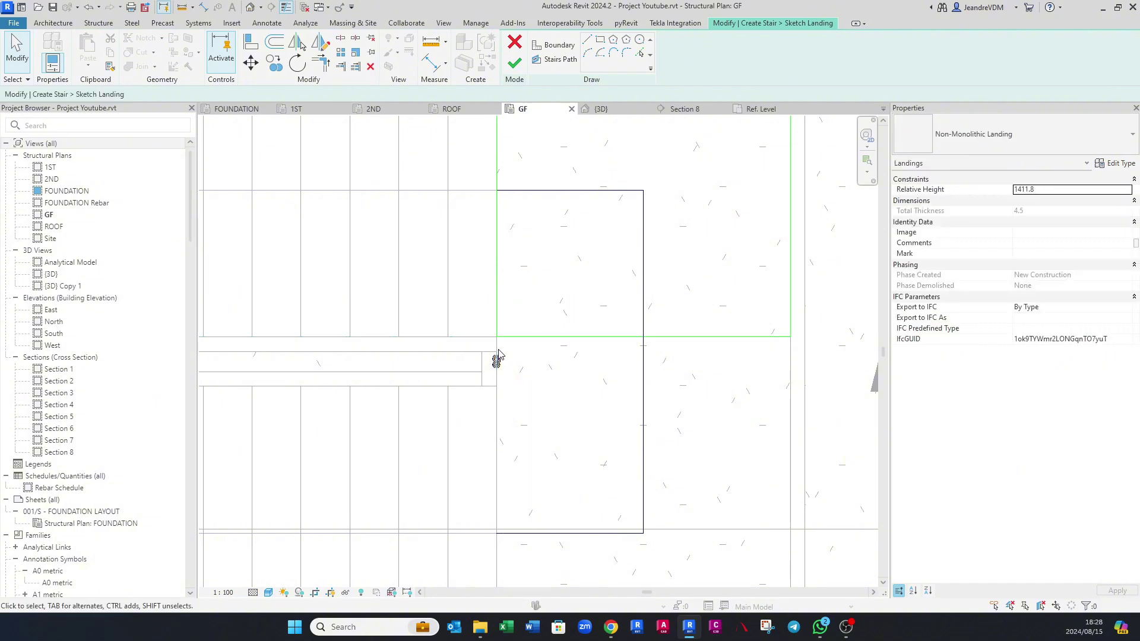
{"action": "scroll", "coordinate": [419, 357], "scroll_direction": "down", "scroll_amount": 2}
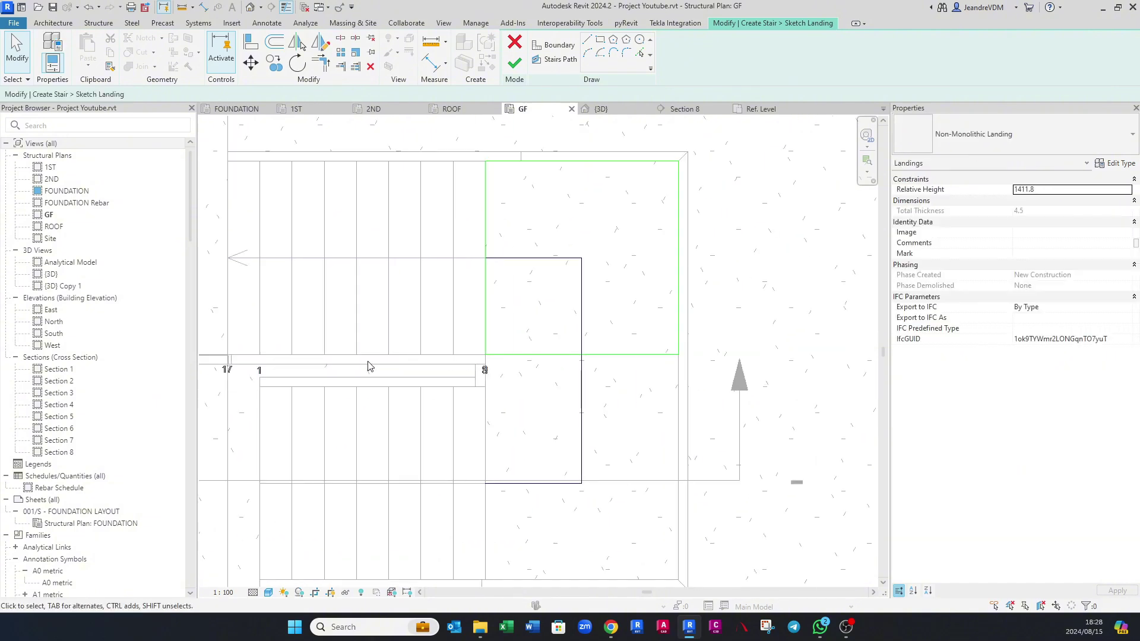
{"action": "left_click", "coordinate": [515, 63]}
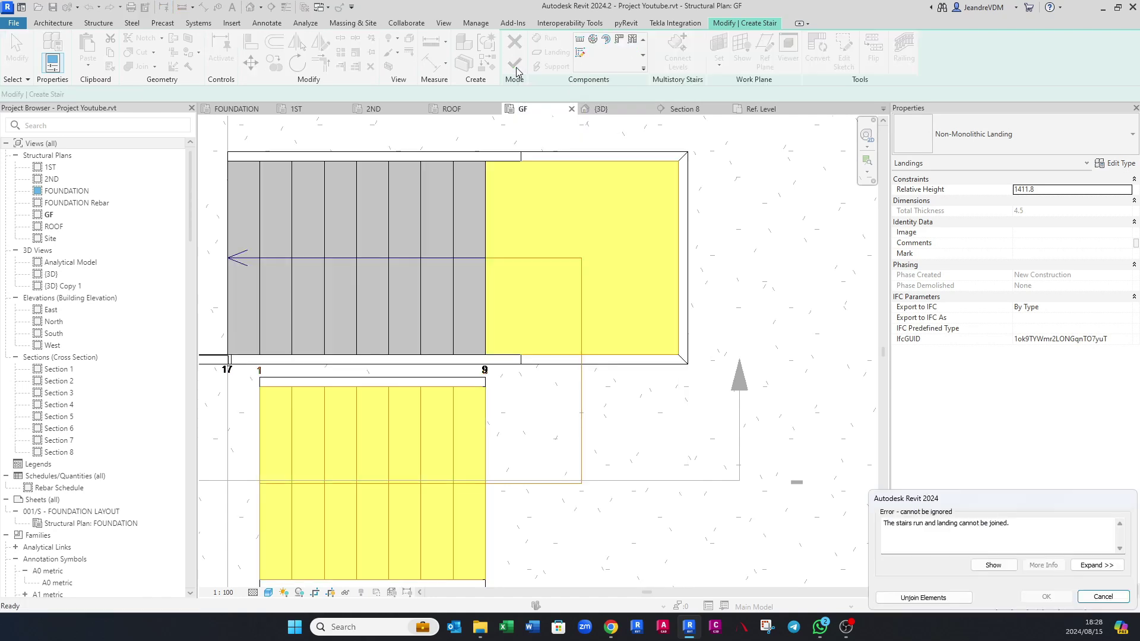
{"action": "left_click", "coordinate": [938, 600]}
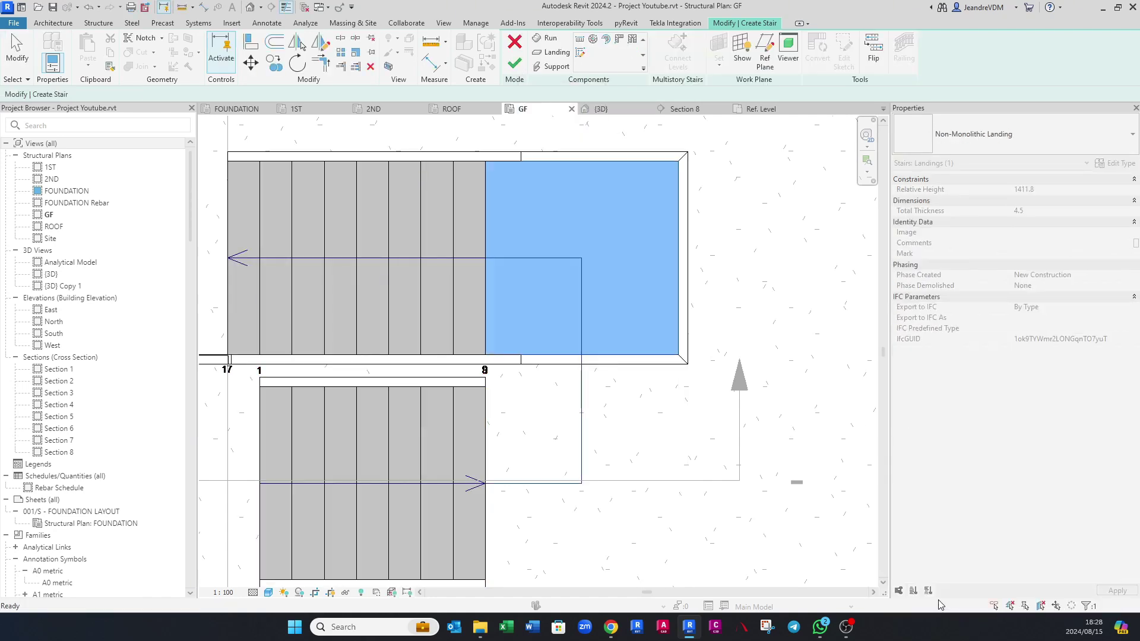
{"action": "left_click", "coordinate": [596, 381]}
{"action": "left_click", "coordinate": [605, 109]}
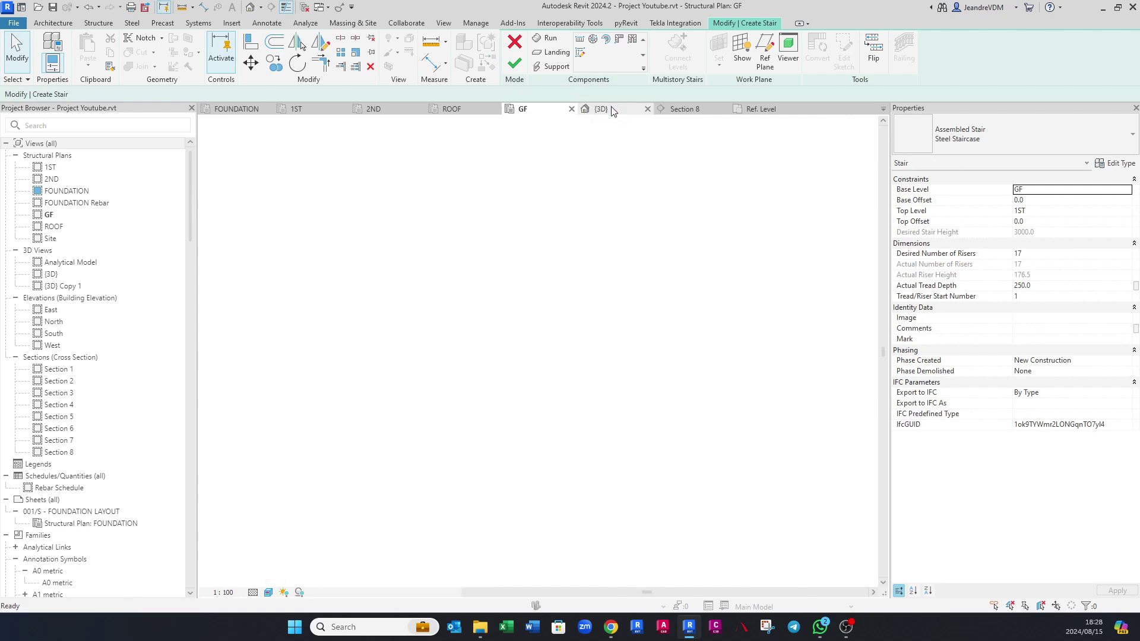
{"action": "middle_click_drag", "start_coordinate": [616, 374], "coordinate": [564, 323], "text": "shift"}
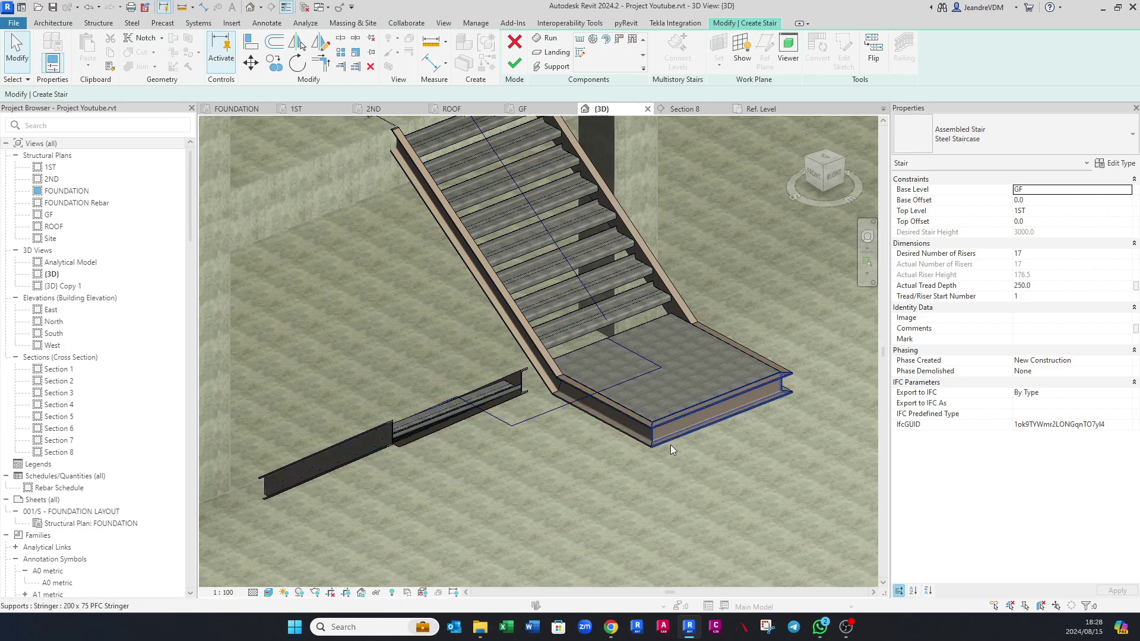
Step: Start a sketched landing in the GF plan and draw its rectangular boundary from the inner corner at the lower run's end
{"action": "left_click", "coordinate": [521, 110]}
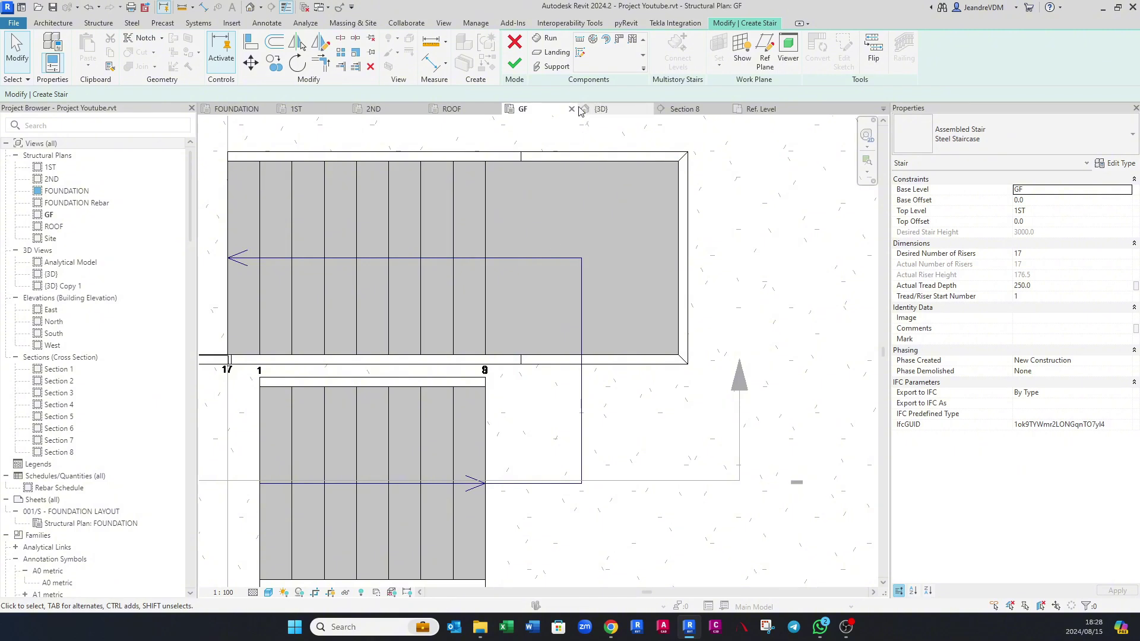
{"action": "left_click", "coordinate": [551, 53]}
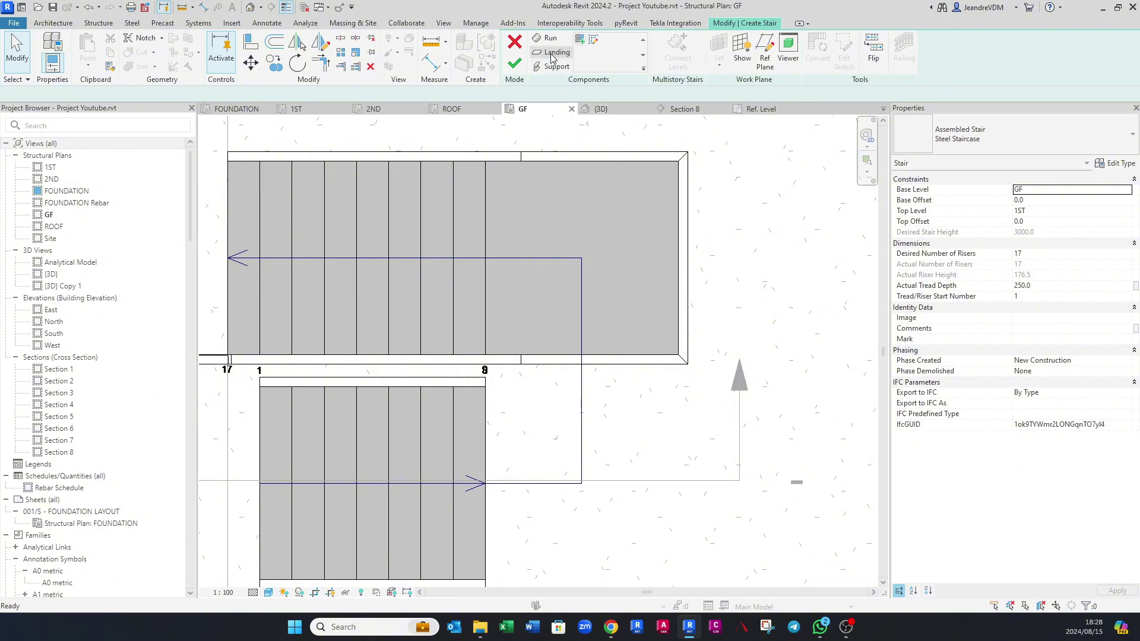
{"action": "left_click", "coordinate": [592, 40]}
{"action": "middle_click_drag", "start_coordinate": [621, 300], "coordinate": [602, 232]}
{"action": "left_click", "coordinate": [600, 40]}
{"action": "left_click", "coordinate": [467, 320]}
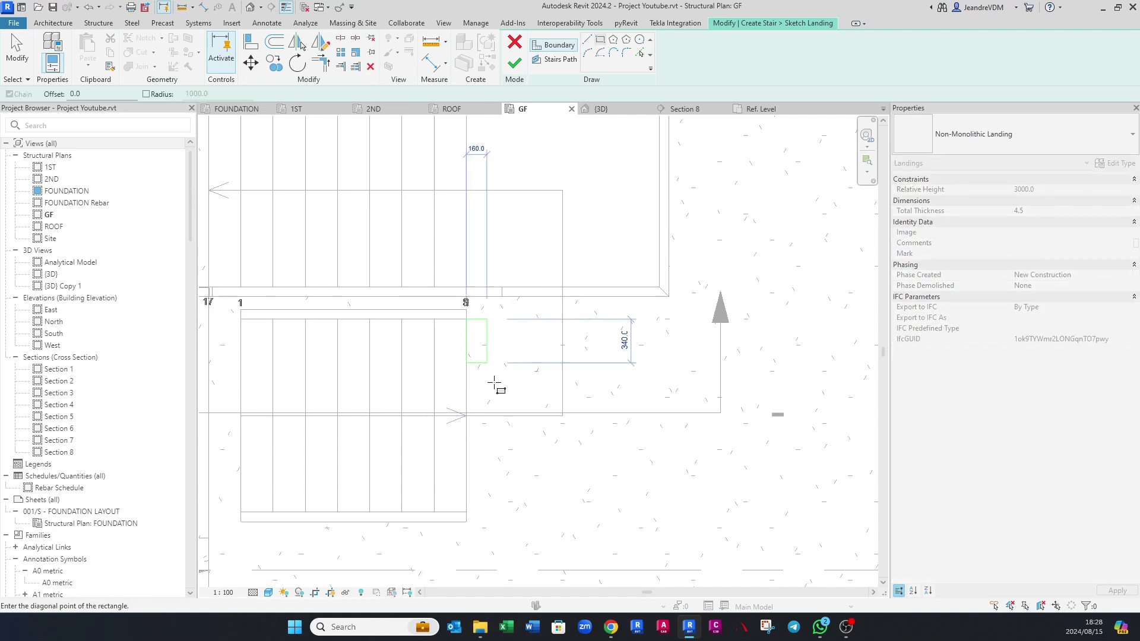
{"action": "left_click", "coordinate": [653, 508]}
{"action": "key", "text": "Escape"}
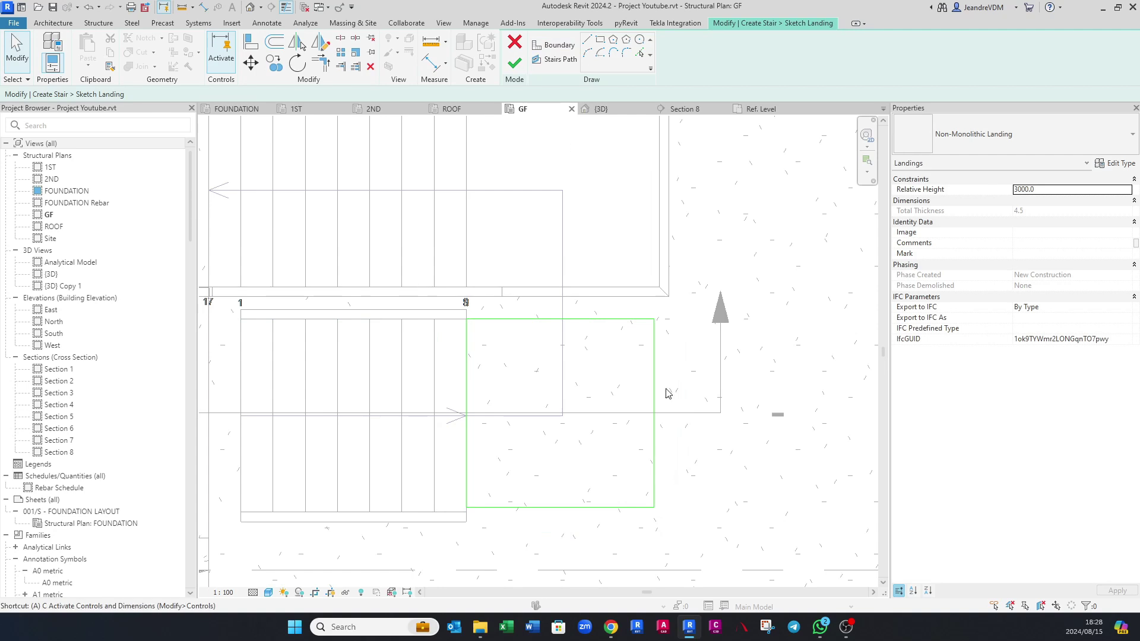
Step: Align the new landing's outer boundaries with the upper landing's end and the lower run's outer edge, then finish the sketch and resolve its constraints
{"action": "key", "text": "a"}
{"action": "key", "text": "l"}
{"action": "left_click", "coordinate": [660, 267]}
{"action": "left_click", "coordinate": [654, 362]}
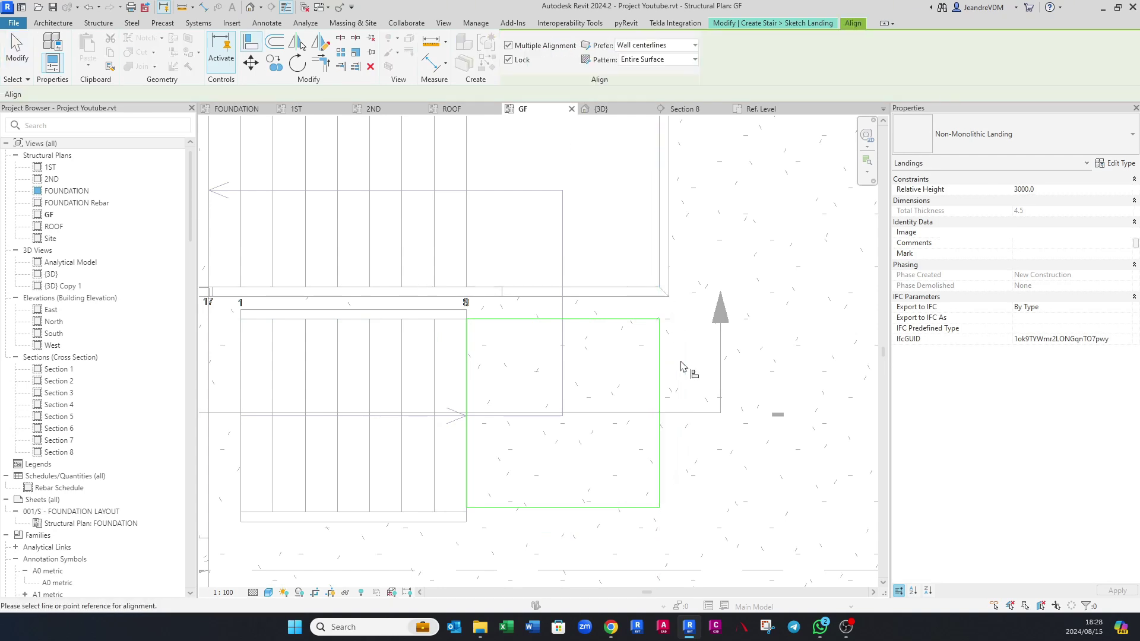
{"action": "left_click", "coordinate": [460, 524]}
{"action": "left_click", "coordinate": [509, 507]}
{"action": "key", "text": "Escape"}
{"action": "scroll", "coordinate": [510, 504], "scroll_direction": "down", "scroll_amount": 1}
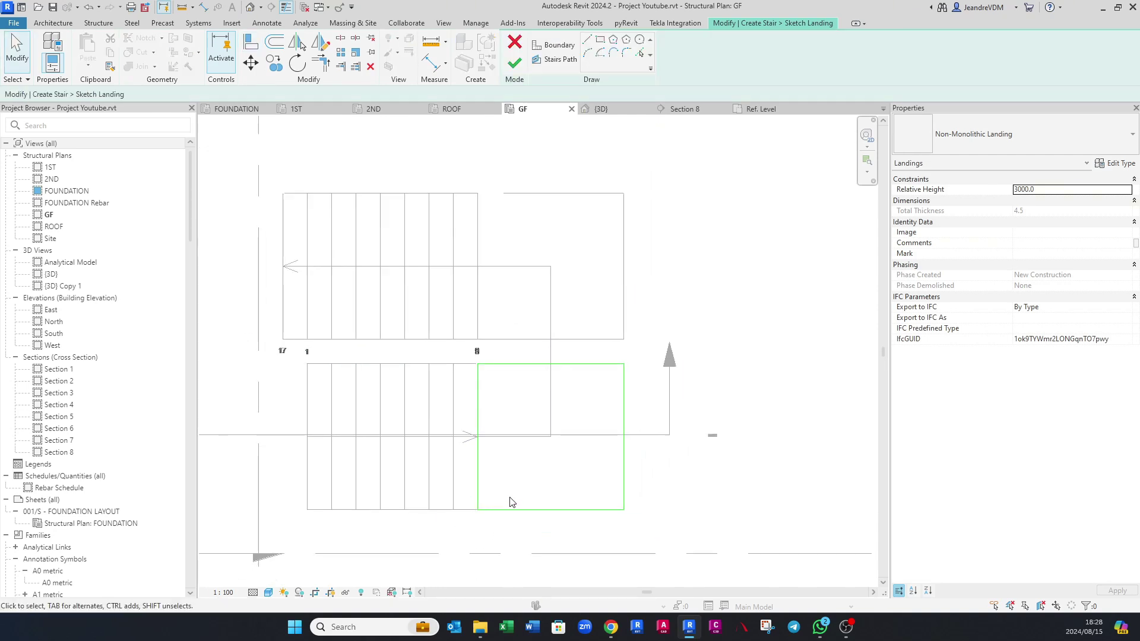
{"action": "left_click", "coordinate": [514, 62]}
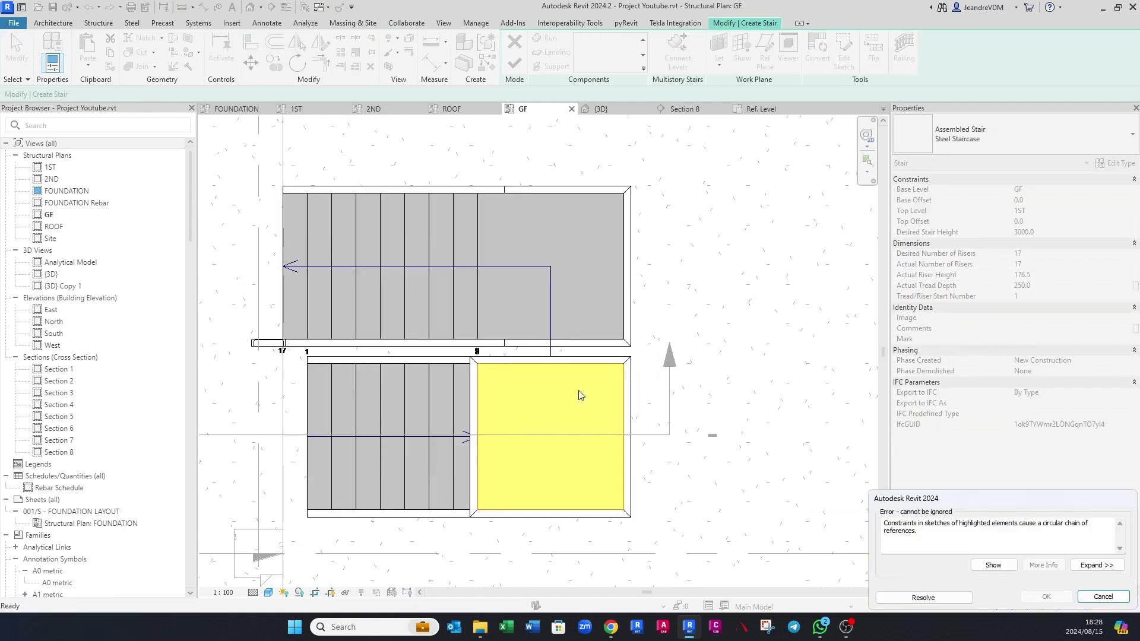
{"action": "left_click", "coordinate": [923, 598]}
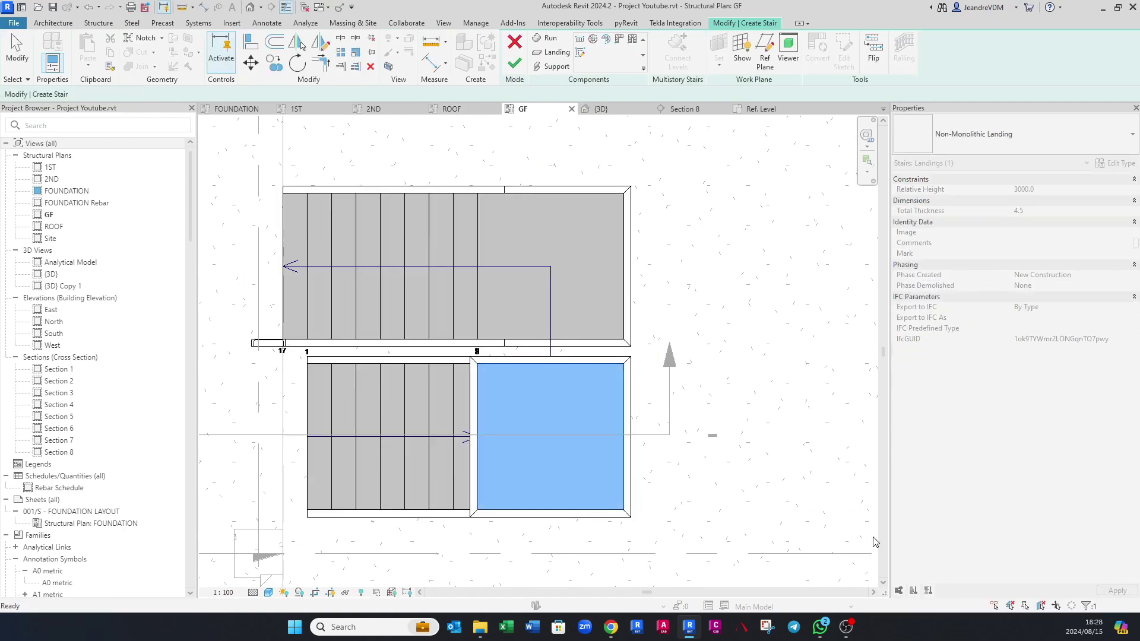
Step: Delete the 200 x 75 PFC stringer crossing between the lower run and the new landing
{"action": "scroll", "coordinate": [466, 417], "scroll_direction": "up", "scroll_amount": 2}
{"action": "key", "text": "Escape"}
{"action": "left_click", "coordinate": [475, 393]}
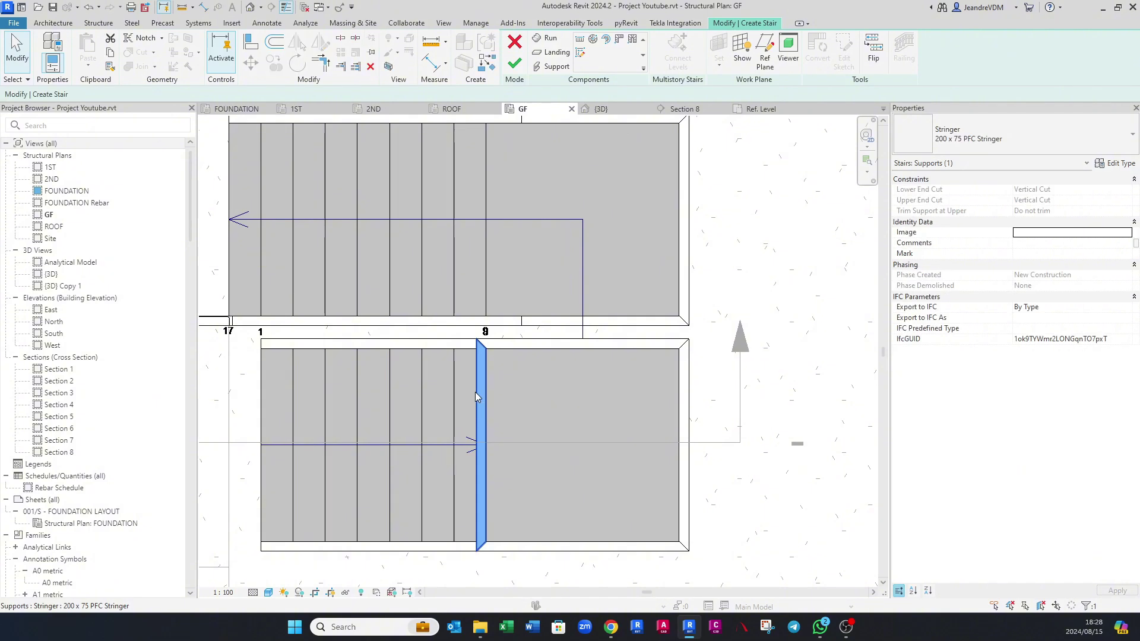
{"action": "key", "text": "Delete"}
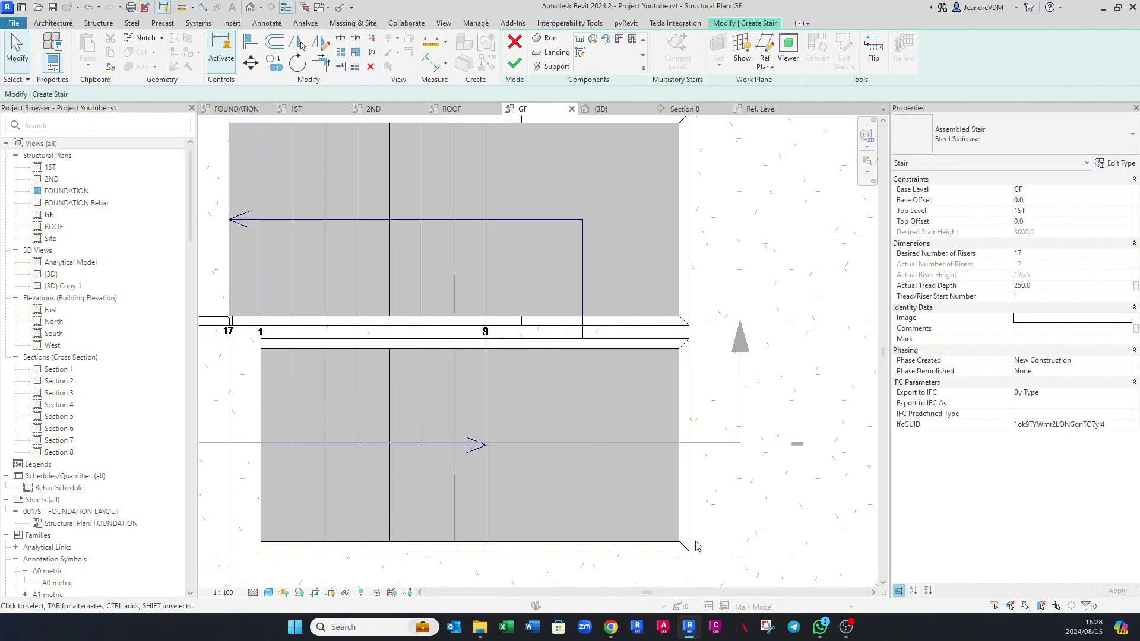
Step: Set the new landing's relative height to 1411.8 to match the existing landing, and check both landings in the 3D view
{"action": "left_click", "coordinate": [600, 109]}
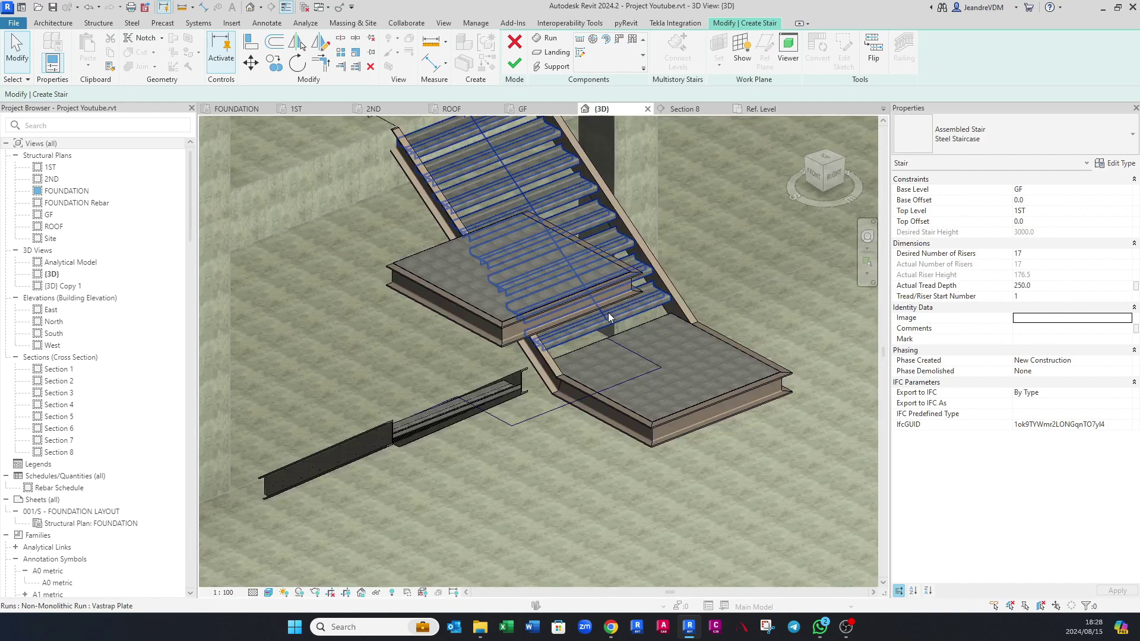
{"action": "left_click", "coordinate": [511, 317]}
{"action": "left_click", "coordinate": [644, 412]}
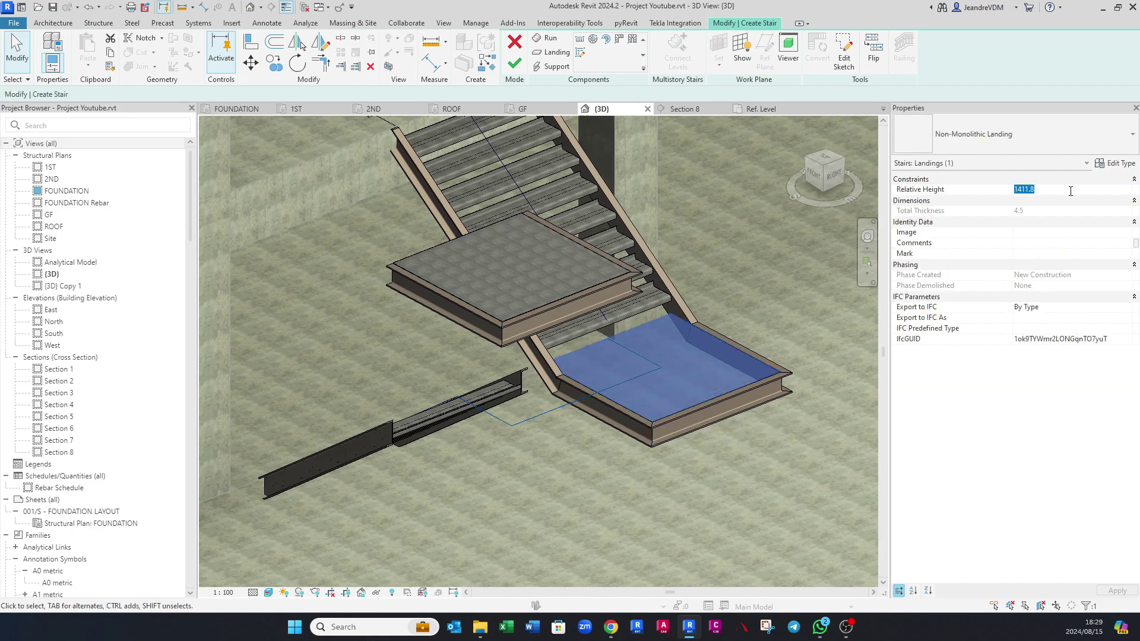
{"action": "left_click", "coordinate": [562, 300]}
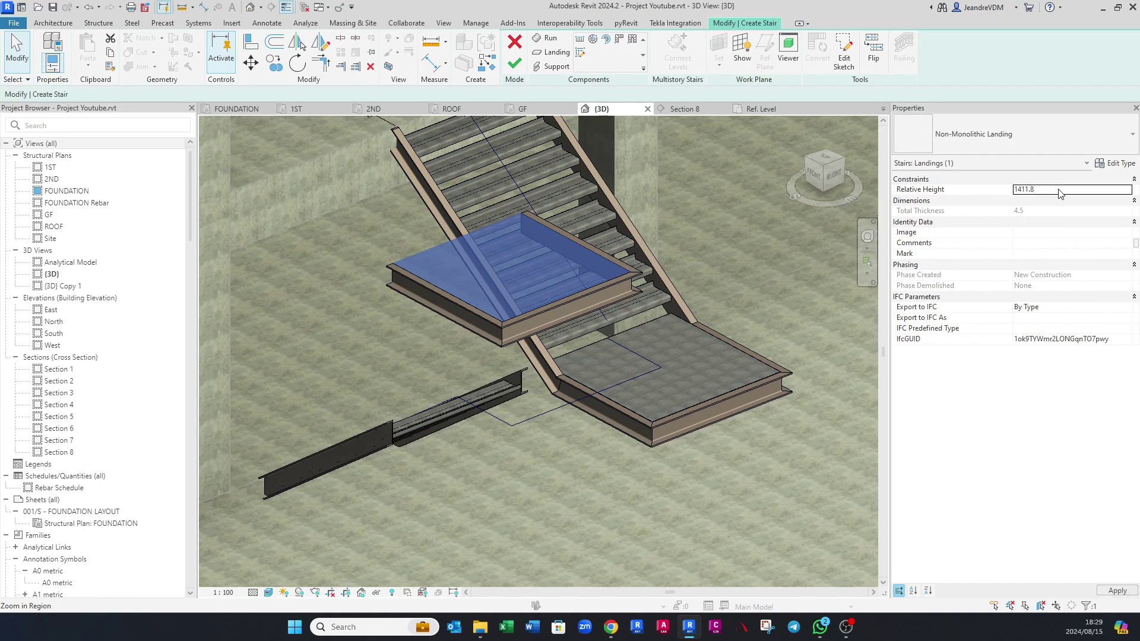
{"action": "key", "text": "Escape"}
{"action": "middle_click_drag", "start_coordinate": [489, 423], "coordinate": [465, 432], "text": "shift"}
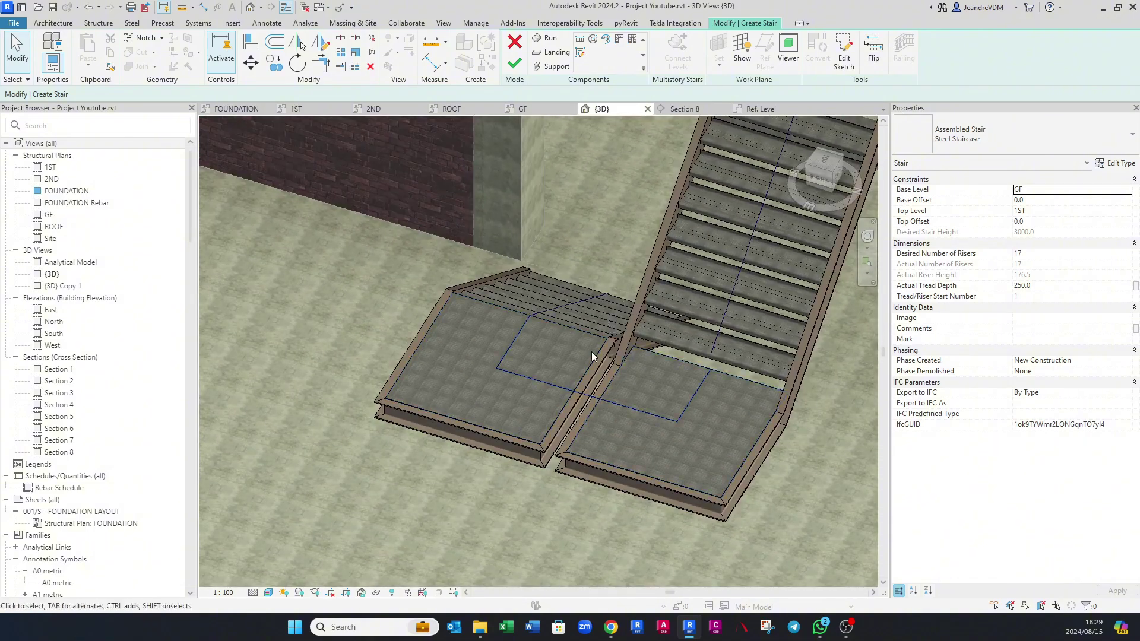
{"action": "middle_click_drag", "start_coordinate": [538, 418], "coordinate": [601, 407], "text": "shift"}
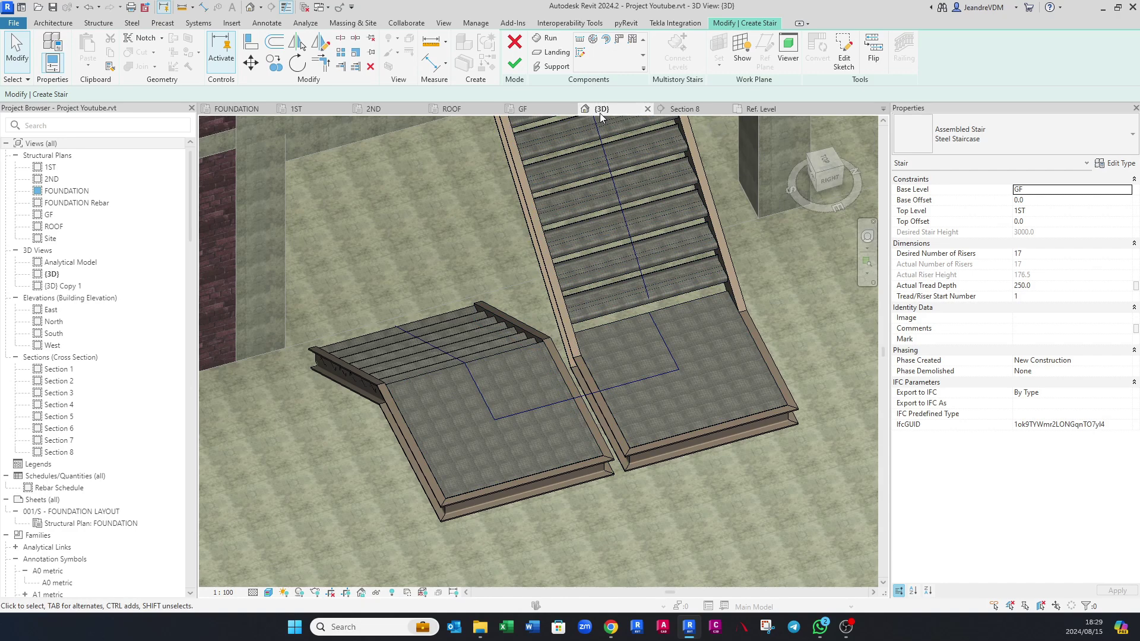
Step: In the GF plan, sketch a rectangular landing filling the gap between the two landings, with a relative height of 1411.8, and finish it
{"action": "left_click", "coordinate": [547, 109]}
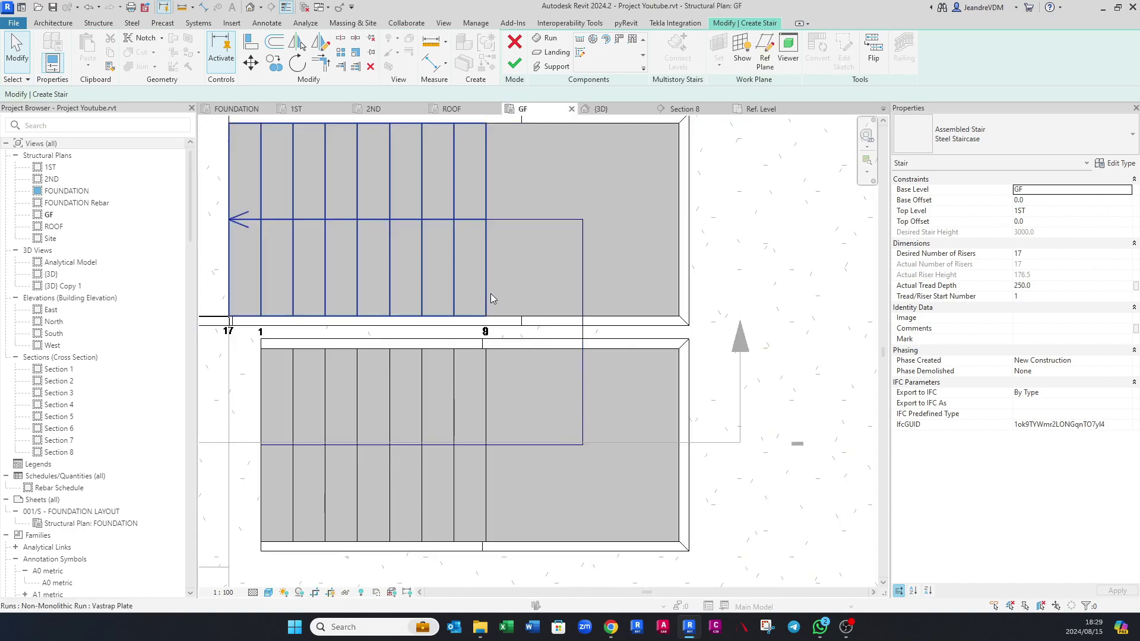
{"action": "key", "text": "Tab"}
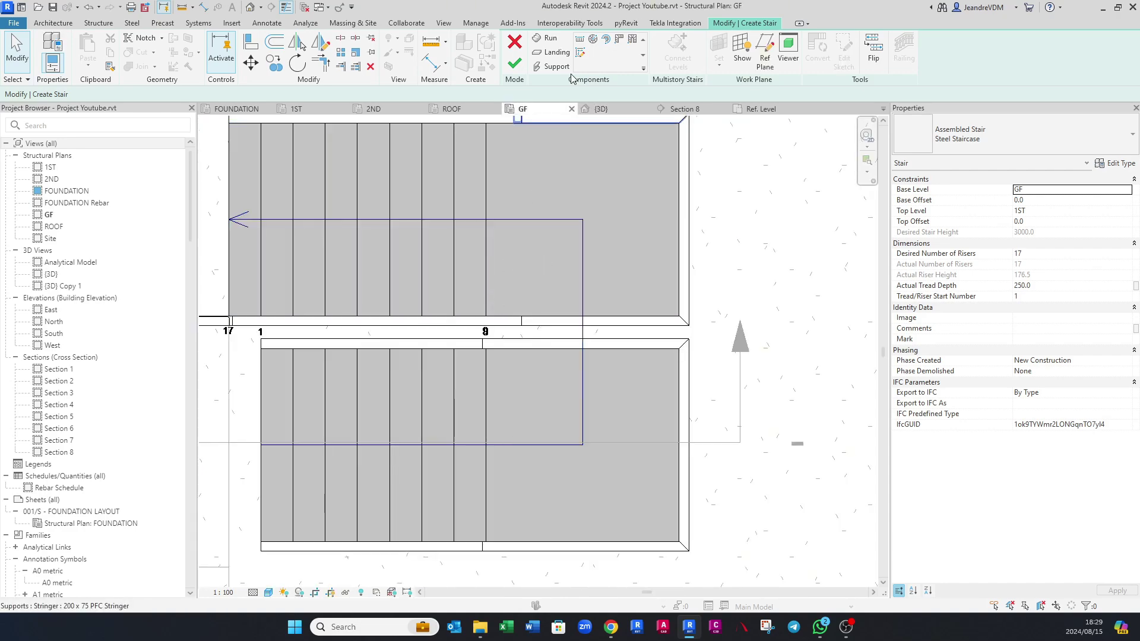
{"action": "left_click", "coordinate": [581, 54]}
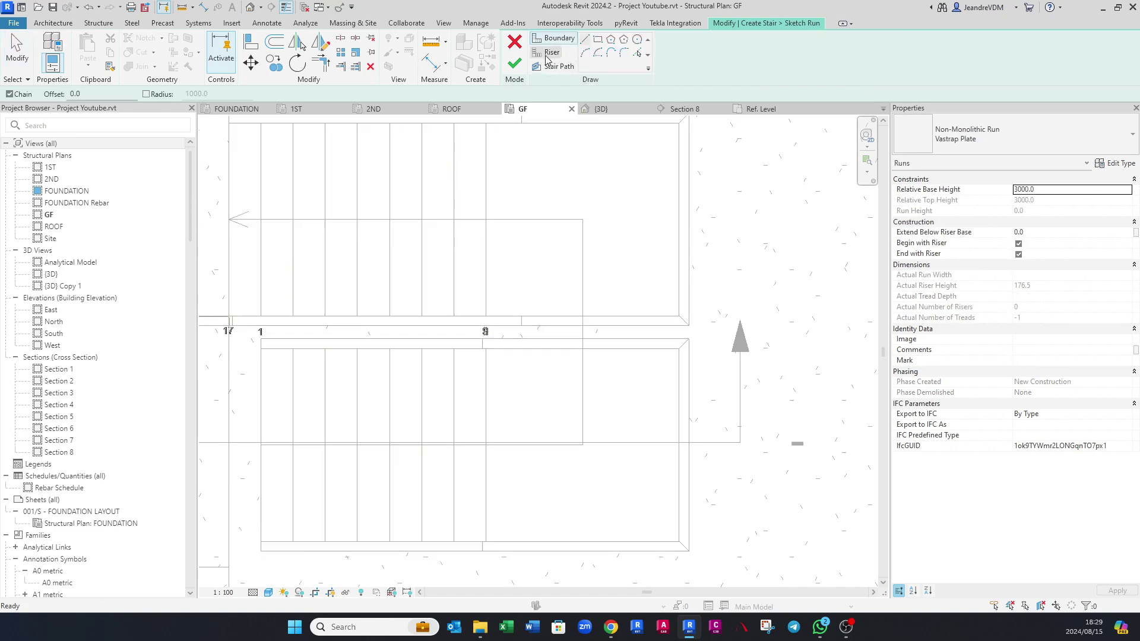
{"action": "left_click", "coordinate": [514, 63]}
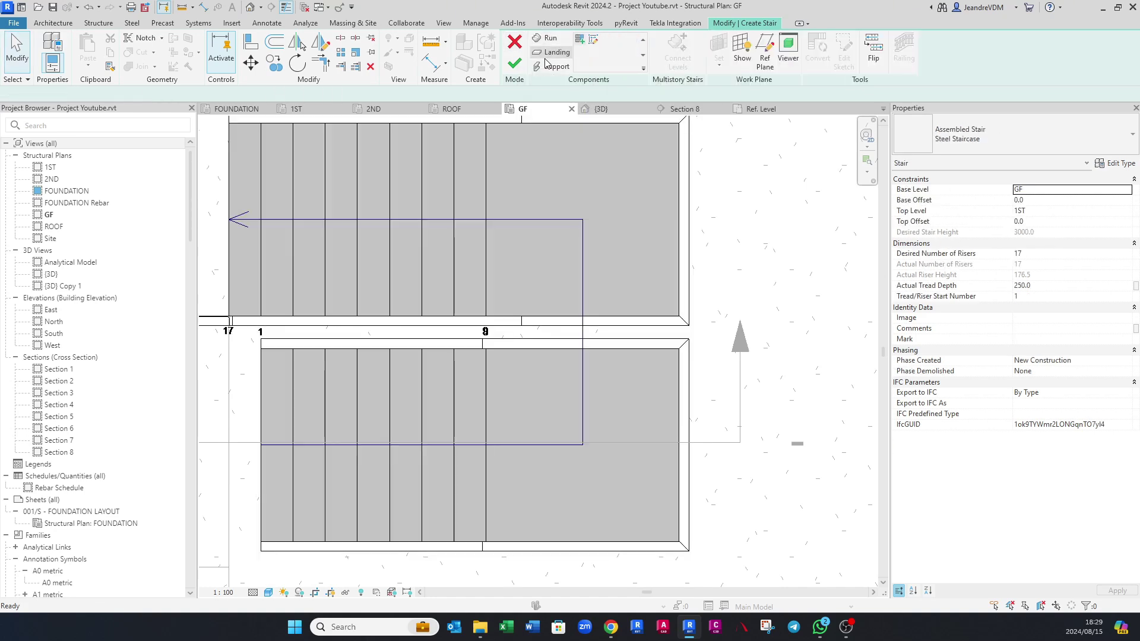
{"action": "left_click", "coordinate": [594, 43]}
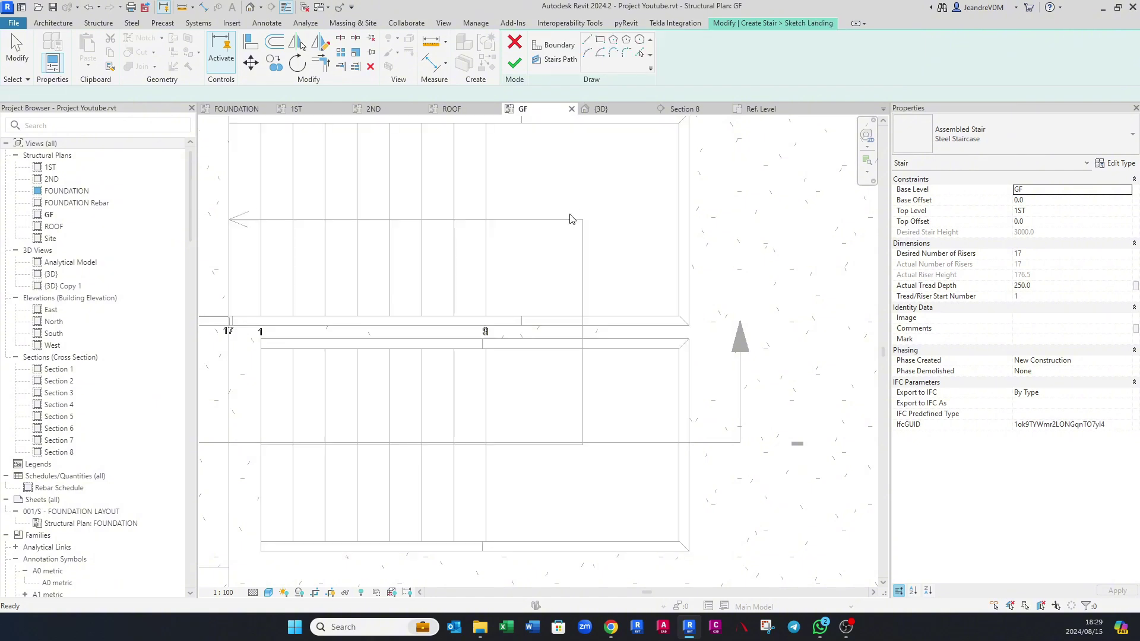
{"action": "scroll", "coordinate": [510, 314], "scroll_direction": "up", "scroll_amount": 2}
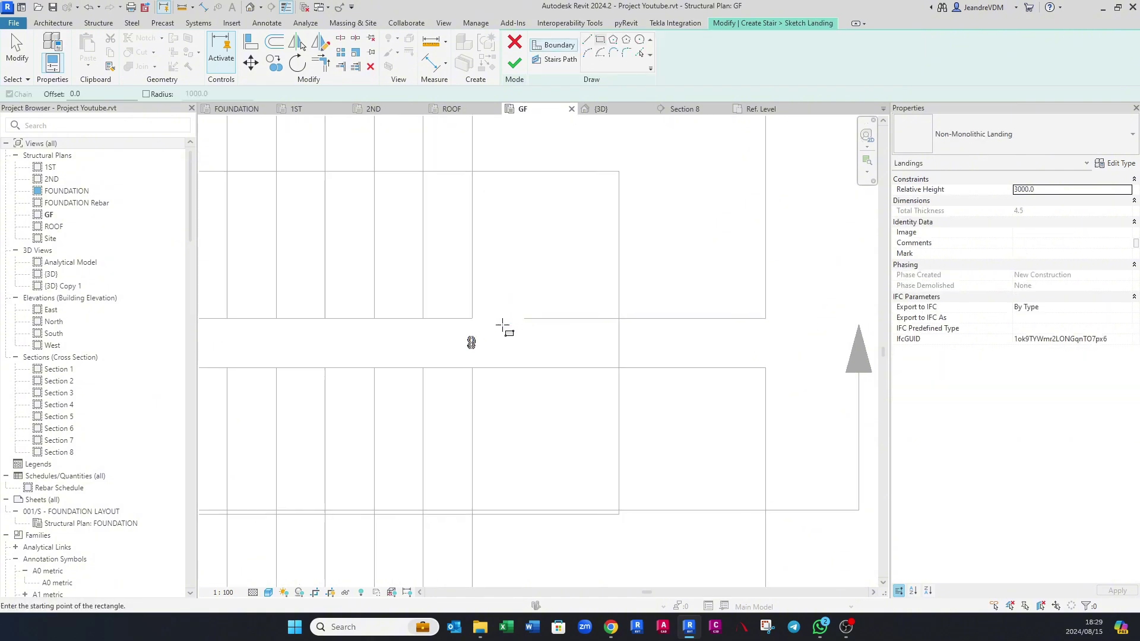
{"action": "left_click", "coordinate": [471, 320]}
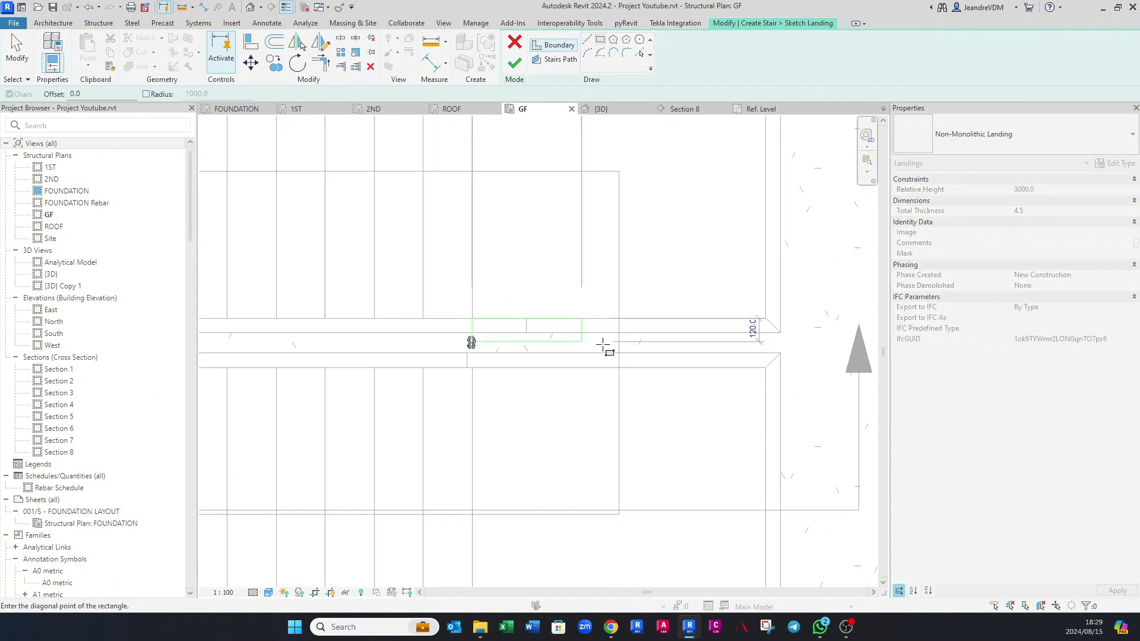
{"action": "left_click", "coordinate": [766, 367]}
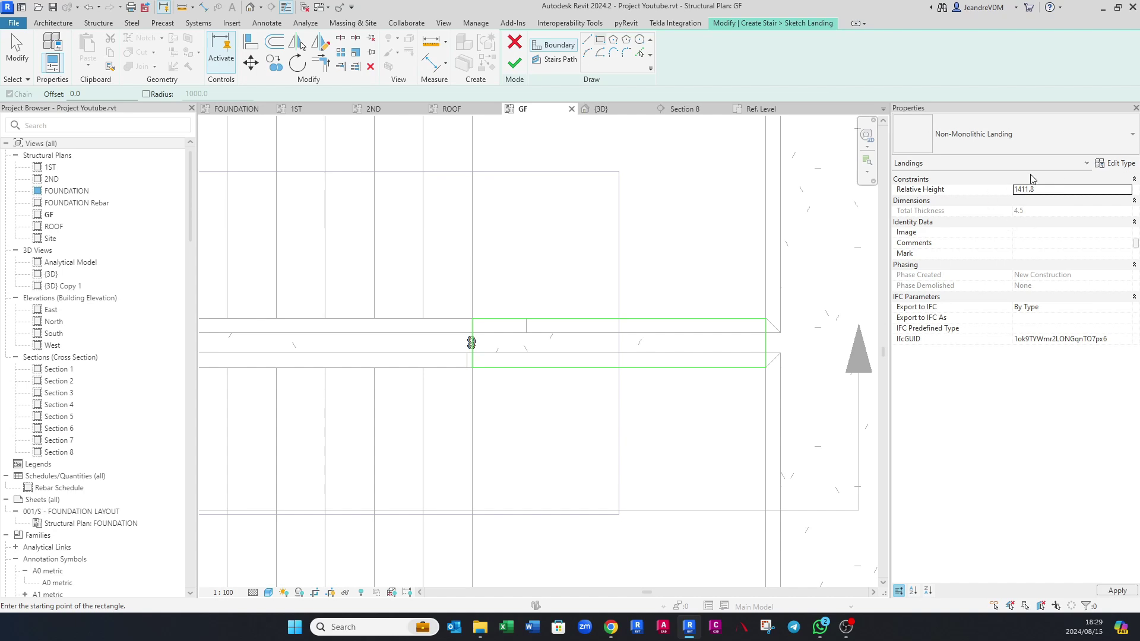
{"action": "scroll", "coordinate": [427, 362], "scroll_direction": "down", "scroll_amount": 2}
{"action": "left_click", "coordinate": [519, 68]}
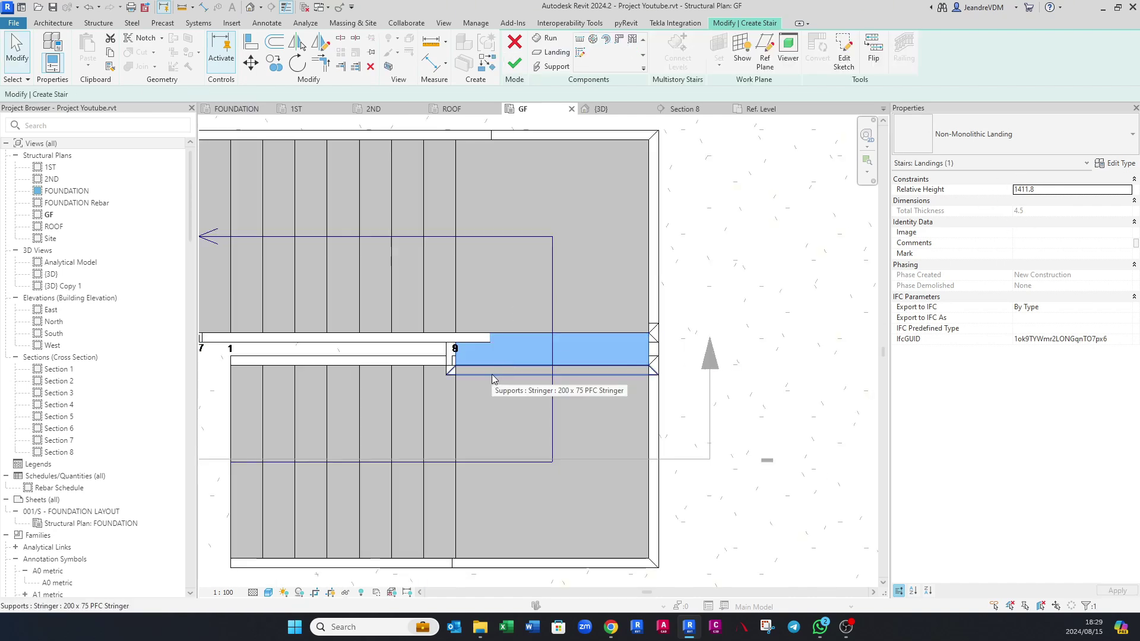
Step: In the 3D view, delete the redundant 200 x 75 PFC stringers around the infill landing, beside the lower run and at its stair-side end
{"action": "key", "text": "Escape"}
{"action": "left_click", "coordinate": [579, 109]}
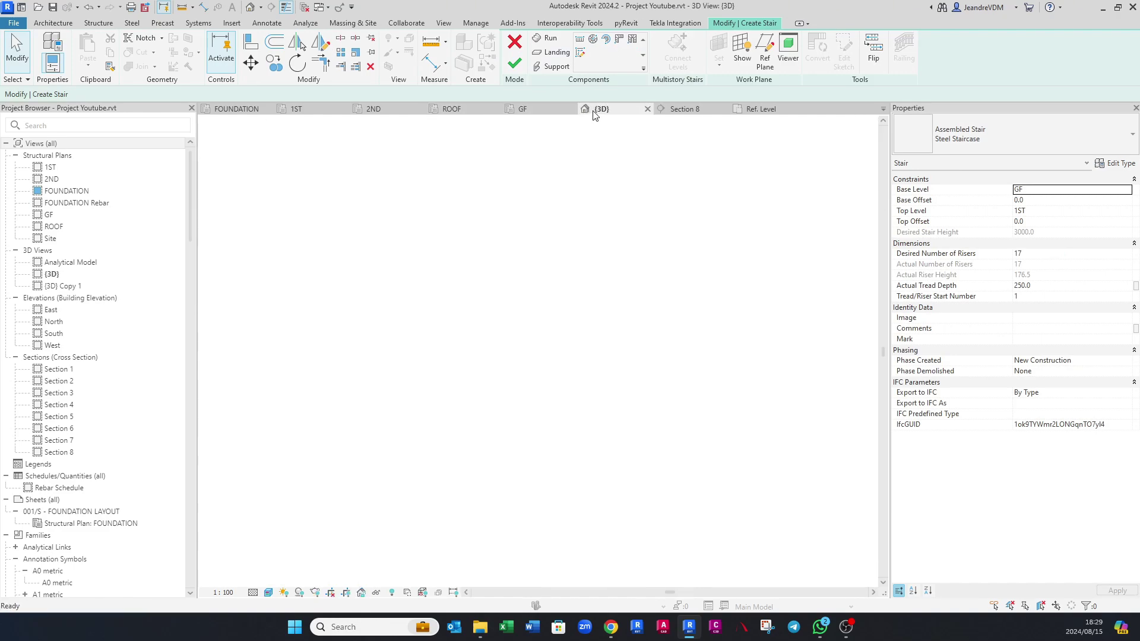
{"action": "mouse_move", "coordinate": [568, 417]}
{"action": "middle_mouse_down", "text": "shift"}
{"action": "mouse_move", "coordinate": [588, 379]}
{"action": "mouse_move", "coordinate": [567, 283]}
{"action": "middle_mouse_up", "text": "shift"}
{"action": "scroll", "coordinate": [575, 411], "scroll_direction": "up", "scroll_amount": 3}
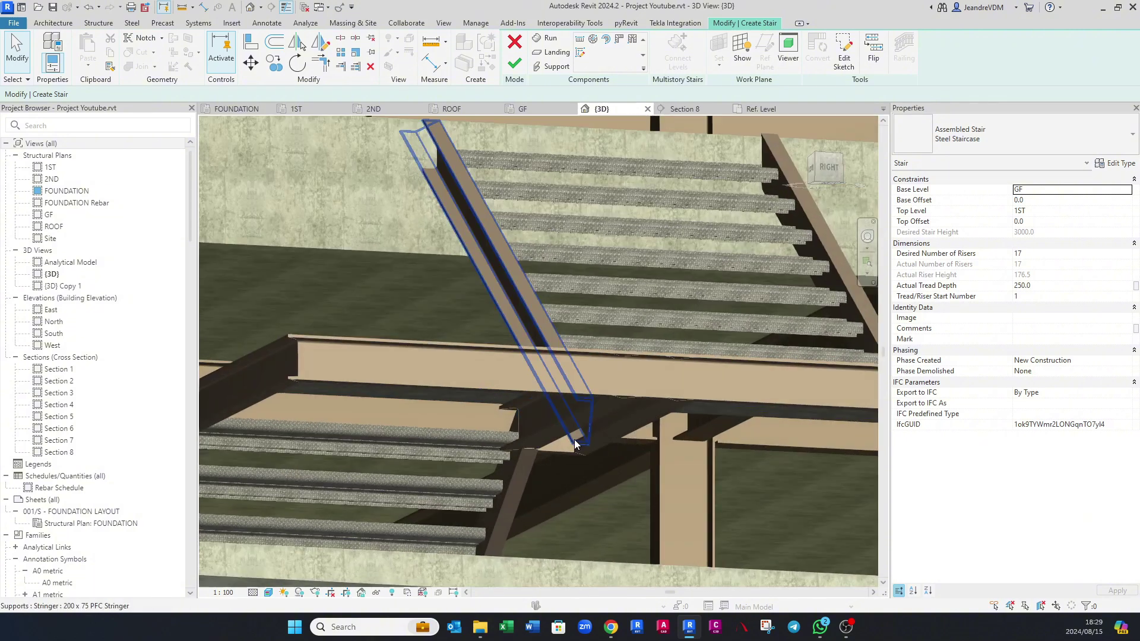
{"action": "mouse_move", "coordinate": [565, 436]}
{"action": "middle_mouse_down", "text": "shift"}
{"action": "mouse_move", "coordinate": [546, 420]}
{"action": "mouse_move", "coordinate": [551, 432]}
{"action": "middle_mouse_up", "text": "shift"}
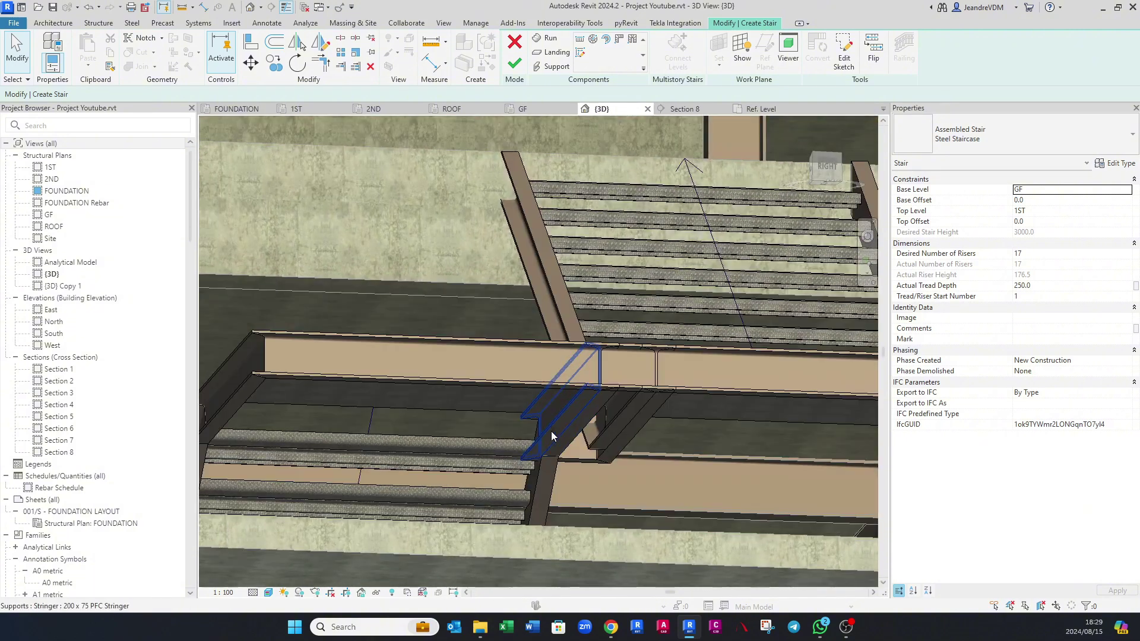
{"action": "left_click", "coordinate": [550, 431]}
{"action": "key", "text": "Delete"}
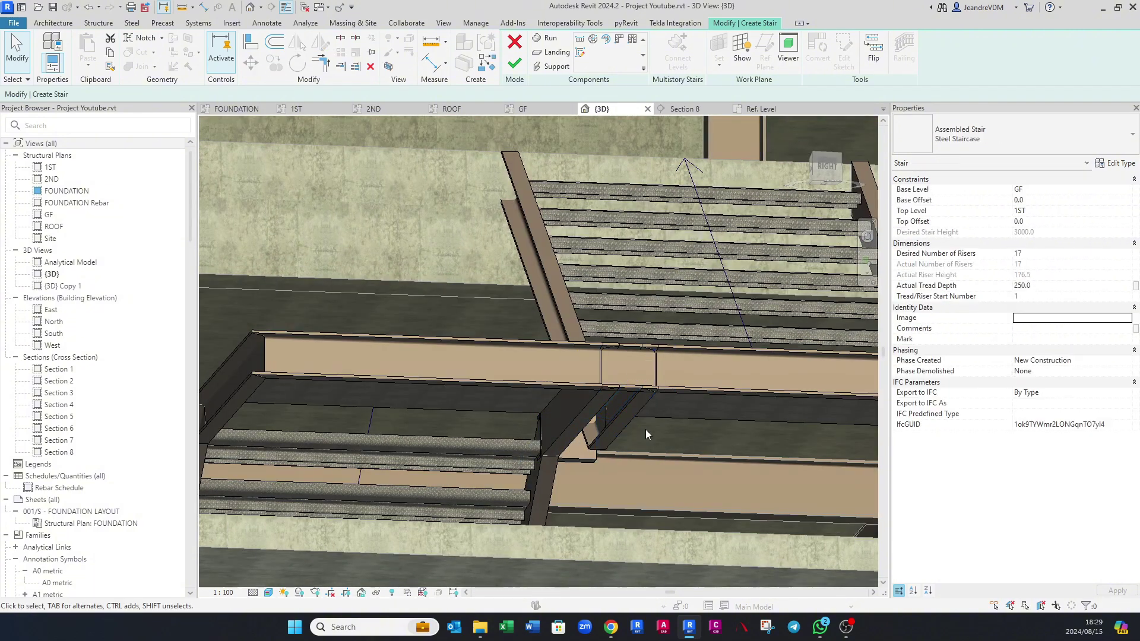
{"action": "middle_click_drag", "start_coordinate": [644, 431], "coordinate": [483, 312], "text": "shift"}
{"action": "left_click", "coordinate": [496, 299]}
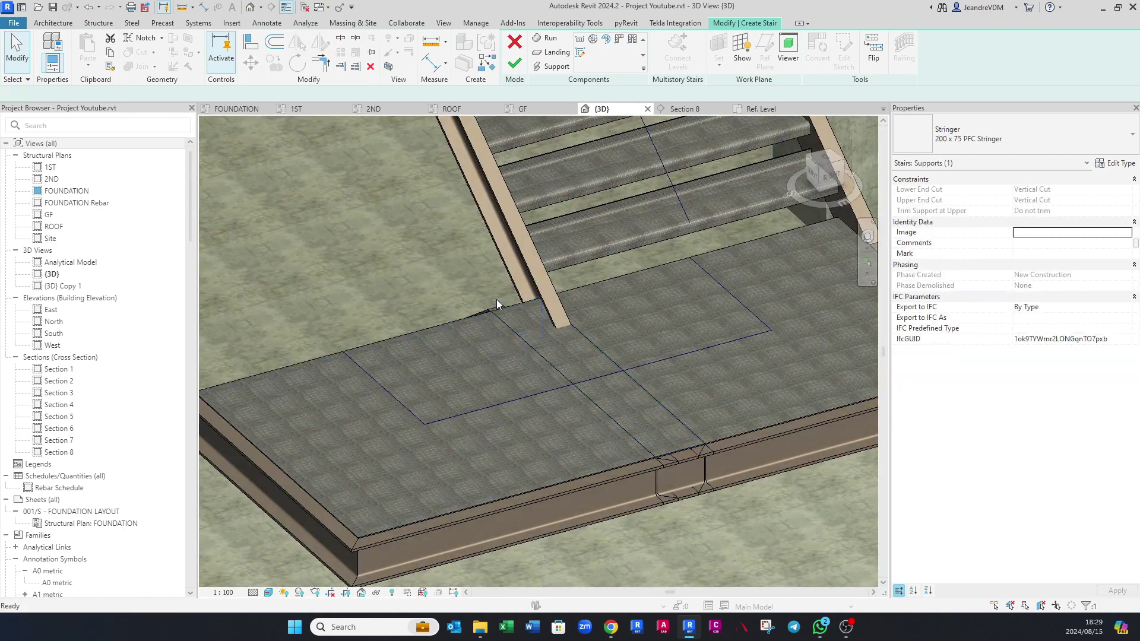
{"action": "key", "text": "Delete"}
Step: Inspect the three joined landing pieces and their outer stringers from several angles, and finish the stair edit
{"action": "middle_click_drag", "start_coordinate": [683, 461], "coordinate": [707, 509], "text": "shift"}
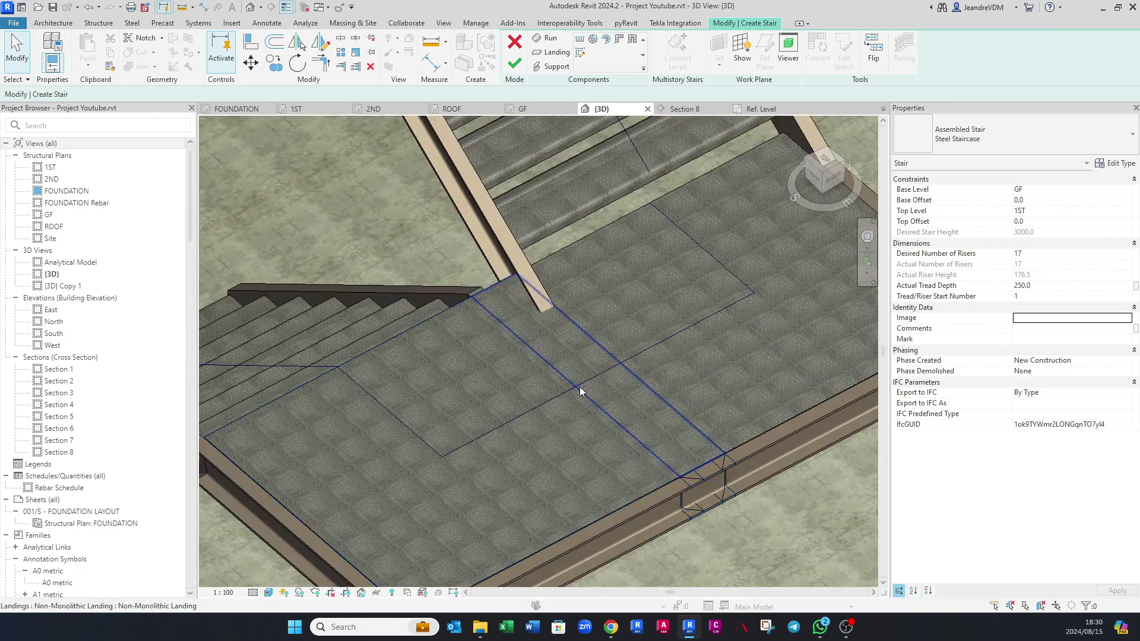
{"action": "scroll", "coordinate": [579, 386], "scroll_direction": "down", "scroll_amount": 2}
{"action": "middle_click_drag", "start_coordinate": [667, 476], "coordinate": [673, 491], "text": "shift"}
{"action": "middle_click_drag", "start_coordinate": [579, 526], "coordinate": [546, 488], "text": "shift"}
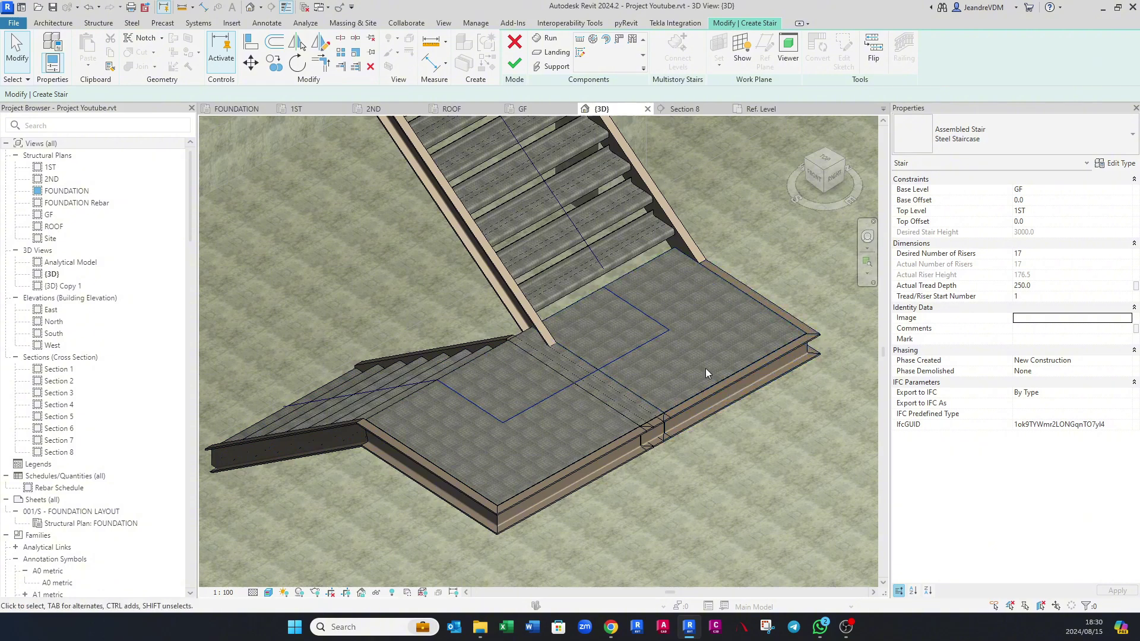
{"action": "scroll", "coordinate": [705, 372], "scroll_direction": "up", "scroll_amount": 4}
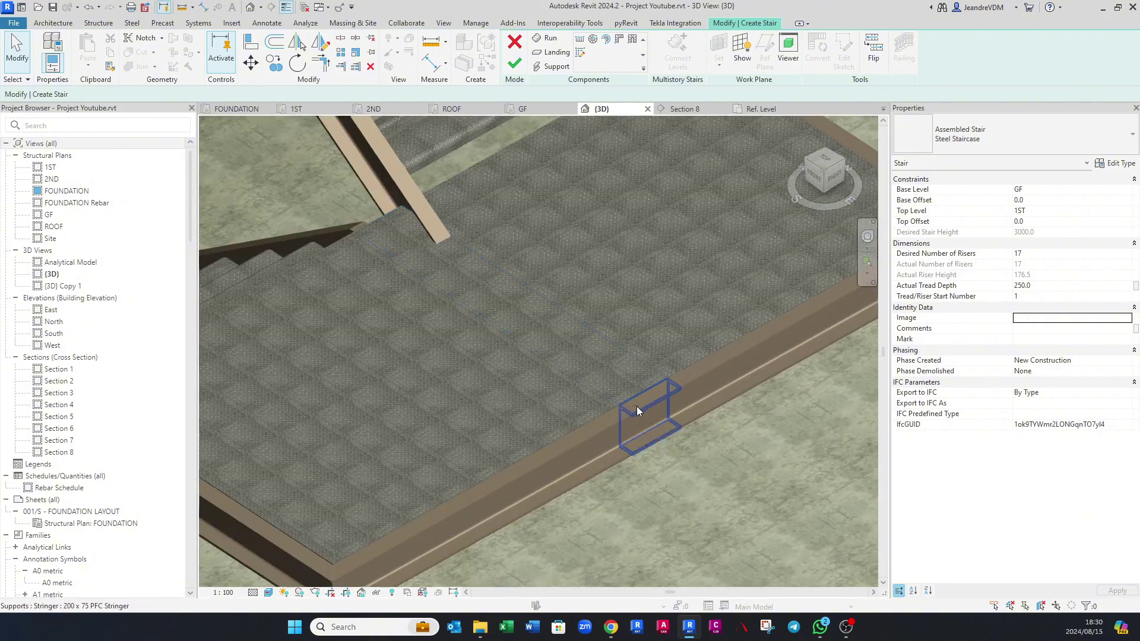
{"action": "scroll", "coordinate": [634, 412], "scroll_direction": "down", "scroll_amount": 5}
{"action": "middle_click_drag", "start_coordinate": [489, 398], "coordinate": [544, 494], "text": "shift"}
{"action": "middle_click_drag", "start_coordinate": [446, 491], "coordinate": [488, 332], "text": "shift"}
{"action": "left_click", "coordinate": [514, 66]}
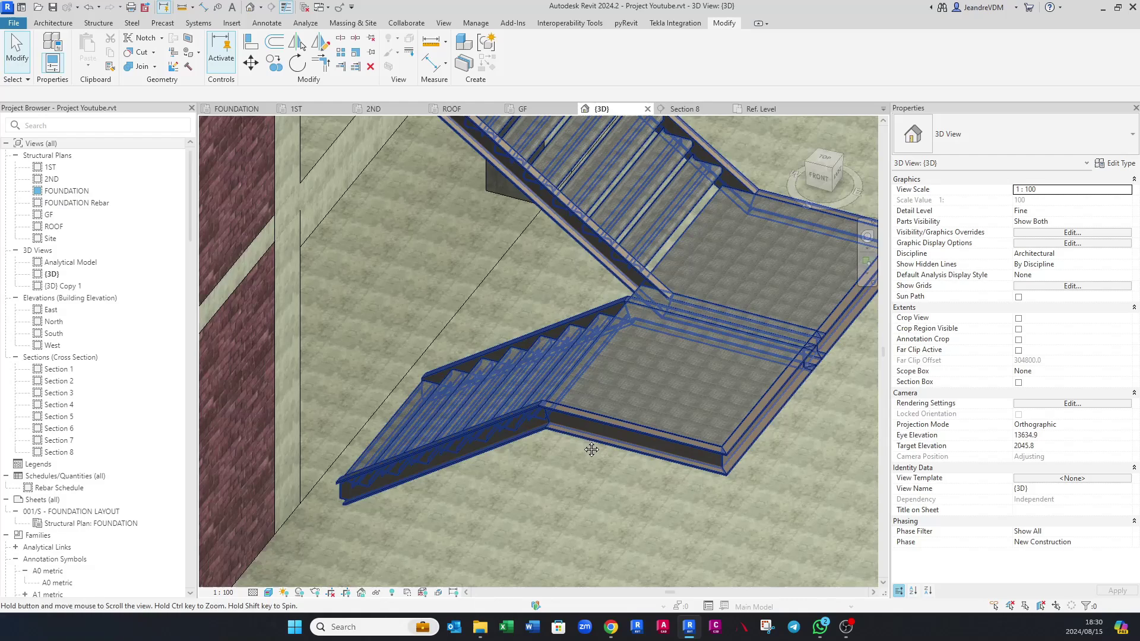
Step: In Section 8, set the Lower End Cut of the lower run's stringer to Horizontal Cut at the floor slab
{"action": "middle_click_drag", "start_coordinate": [742, 178], "coordinate": [751, 211], "text": "shift"}
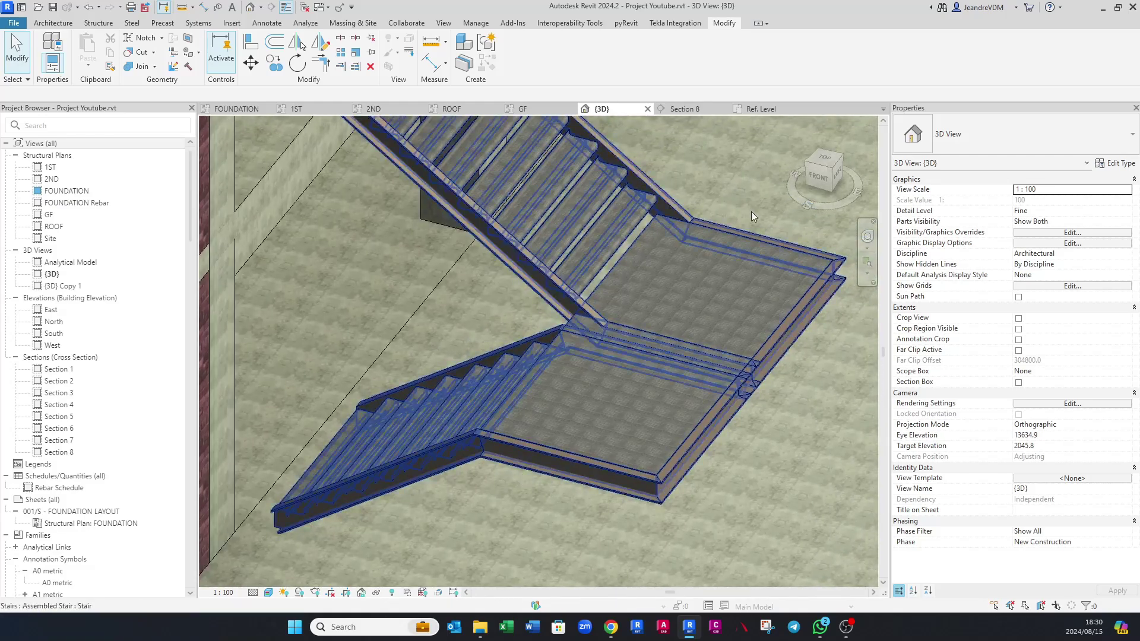
{"action": "left_click", "coordinate": [681, 110]}
{"action": "scroll", "coordinate": [499, 285], "scroll_direction": "up", "scroll_amount": 5}
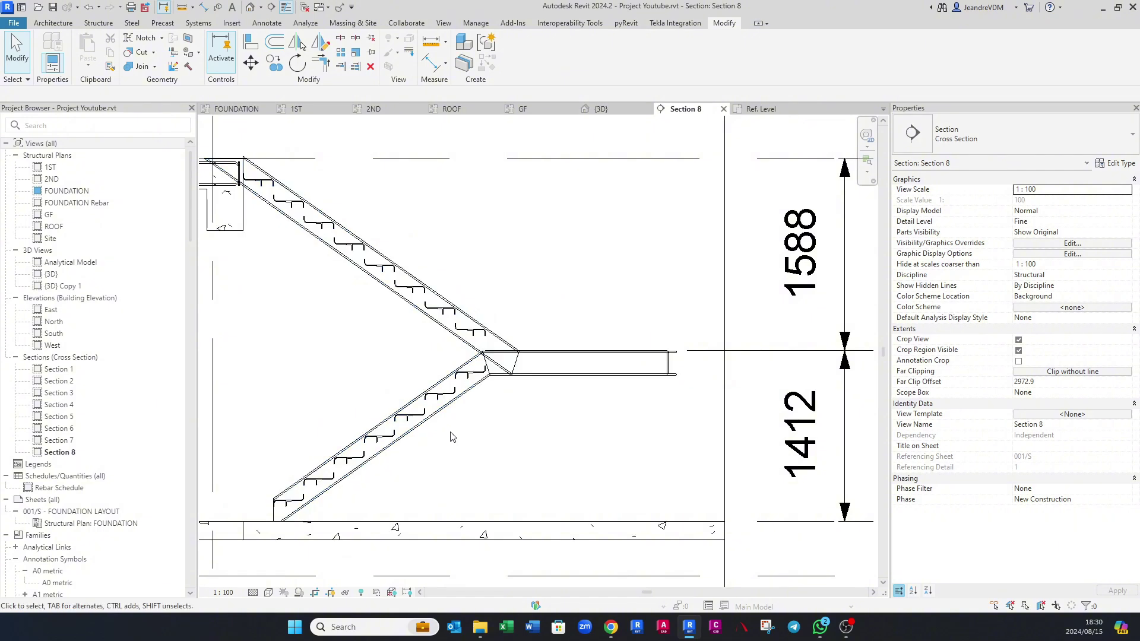
{"action": "scroll", "coordinate": [276, 518], "scroll_direction": "up", "scroll_amount": 1}
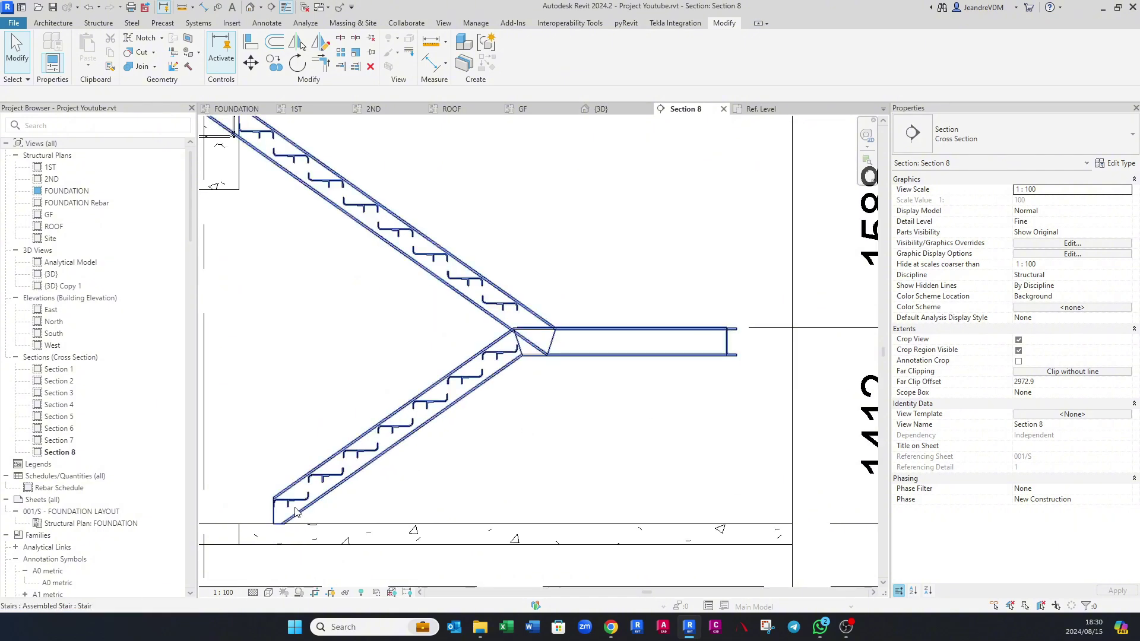
{"action": "scroll", "coordinate": [414, 481], "scroll_direction": "up", "scroll_amount": 3}
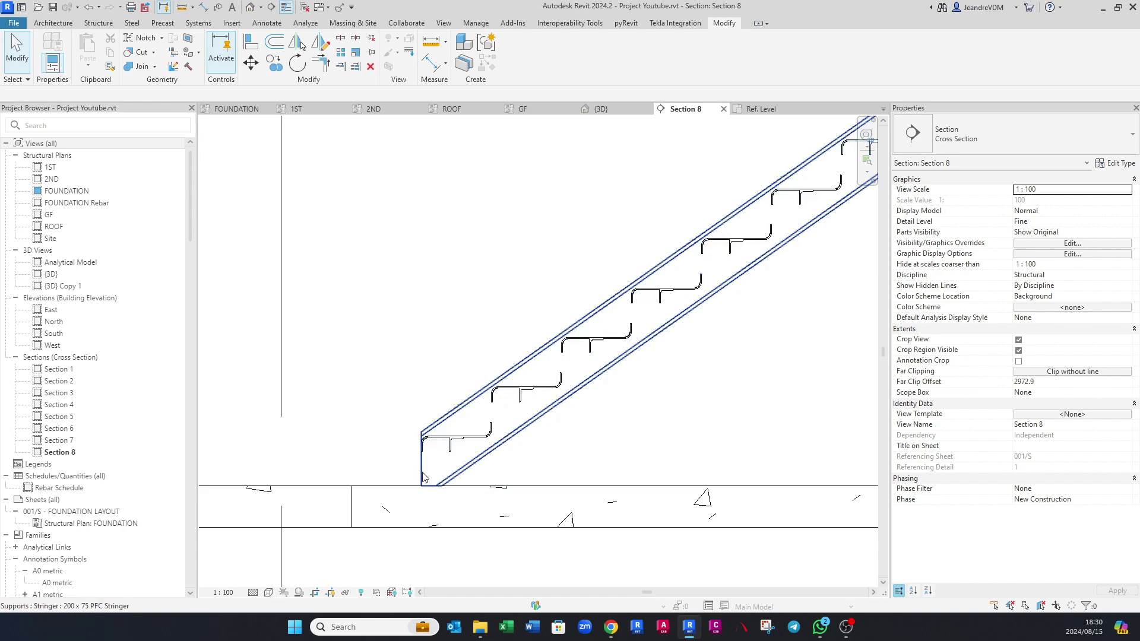
{"action": "left_click", "coordinate": [422, 472]}
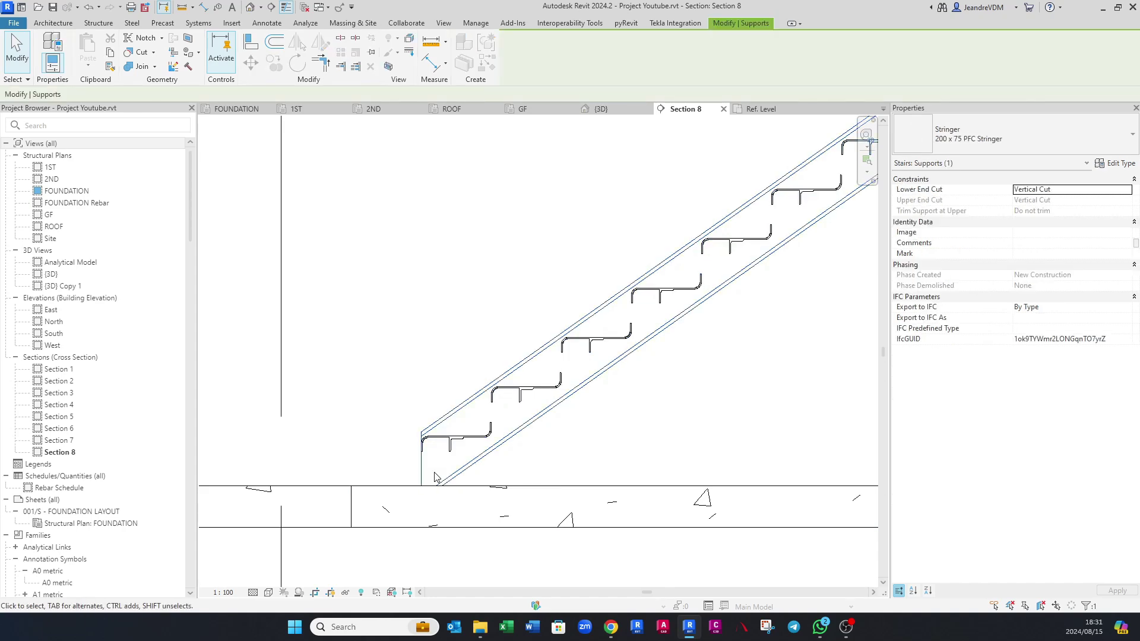
{"action": "key", "text": "Escape"}
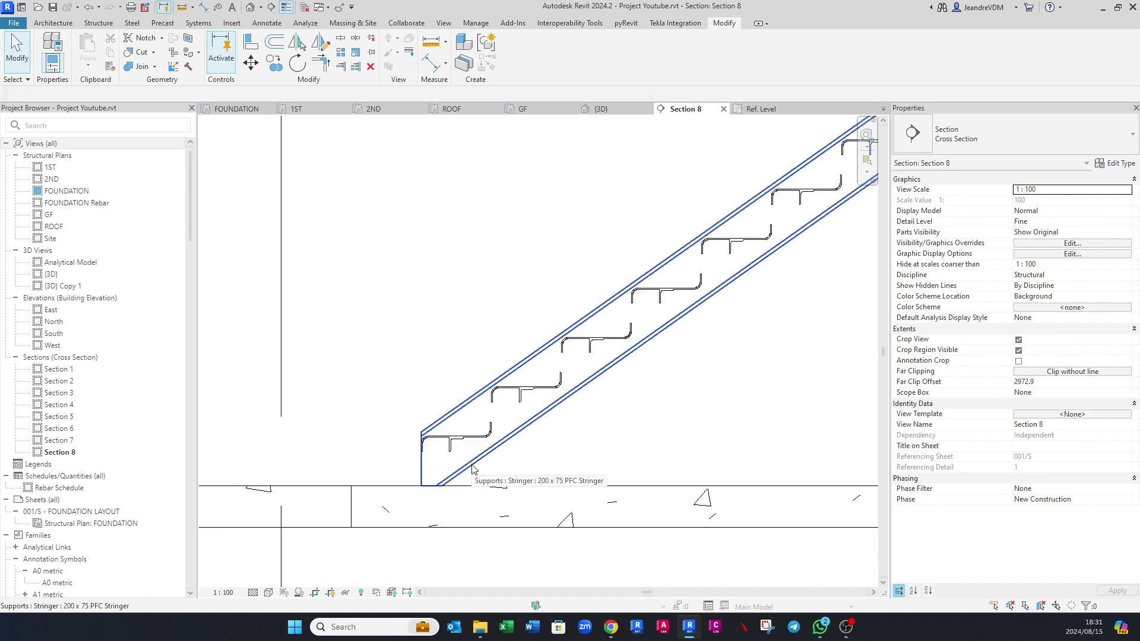
{"action": "left_click", "coordinate": [472, 469]}
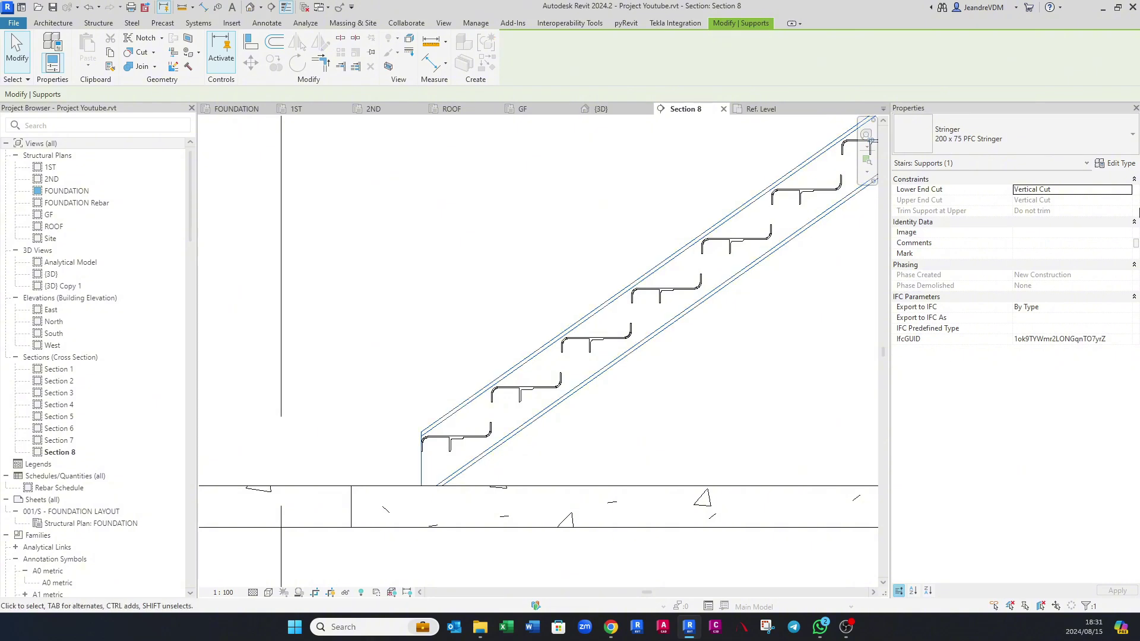
{"action": "left_click", "coordinate": [1009, 191]}
{"action": "left_click", "coordinate": [1039, 218]}
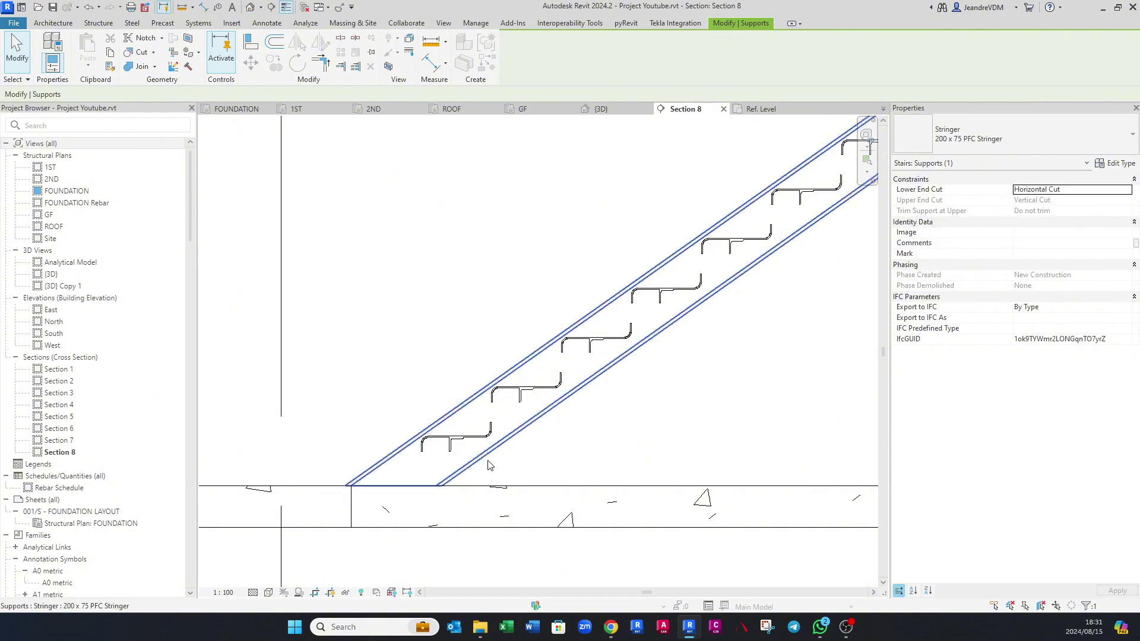
{"action": "key", "text": "Escape"}
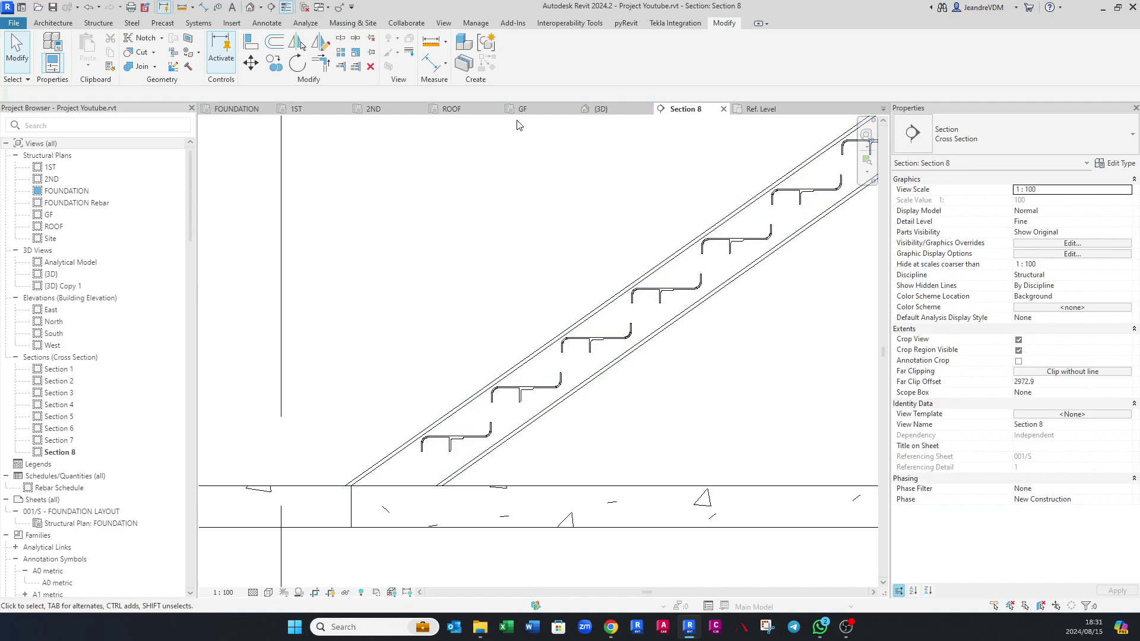
Step: In the 3D view, set the Lower End Cut of the lower run's other stringer to Horizontal Cut
{"action": "left_click", "coordinate": [610, 112]}
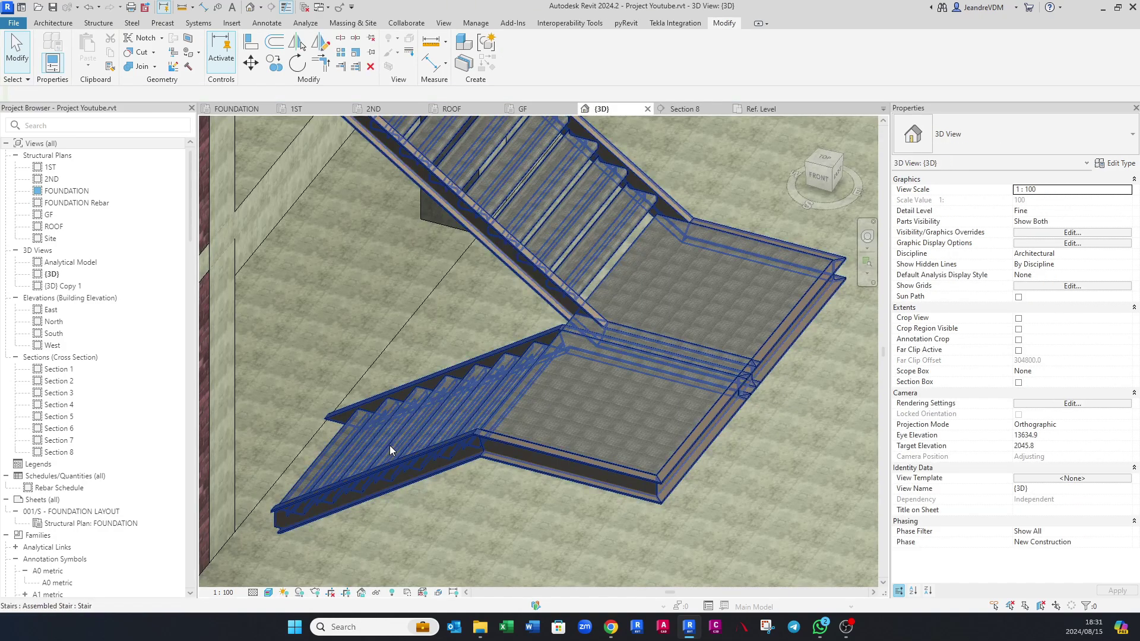
{"action": "middle_click_drag", "start_coordinate": [418, 457], "coordinate": [515, 482], "text": "shift"}
{"action": "scroll", "coordinate": [447, 471], "scroll_direction": "up", "scroll_amount": 2}
{"action": "key", "text": "Tab"}
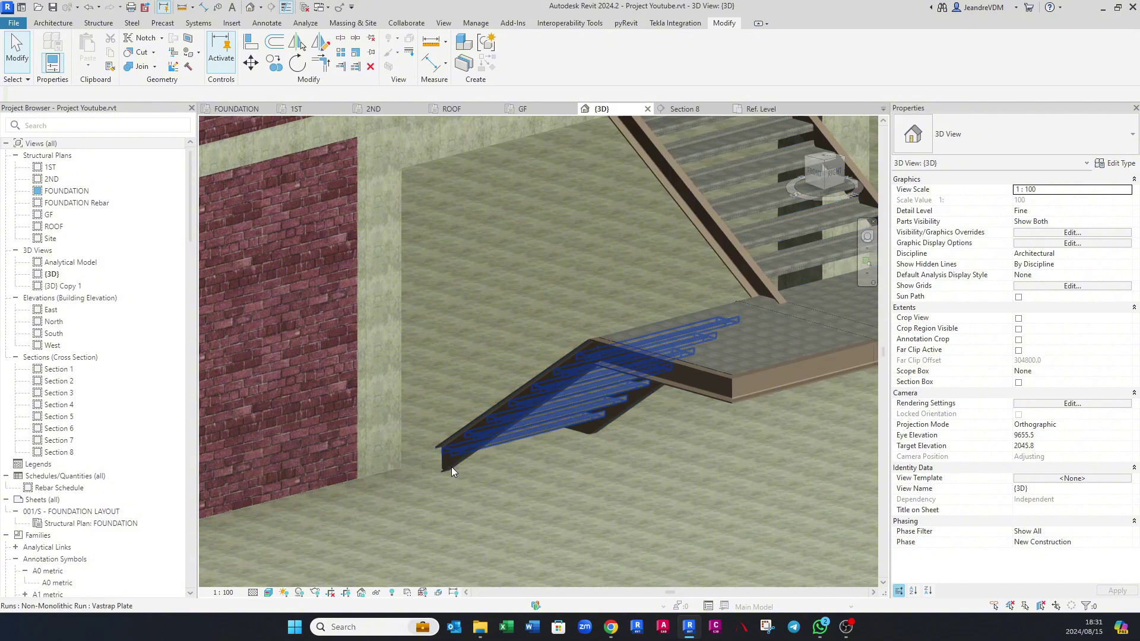
{"action": "key", "text": "Tab"}
{"action": "left_click", "coordinate": [446, 467]}
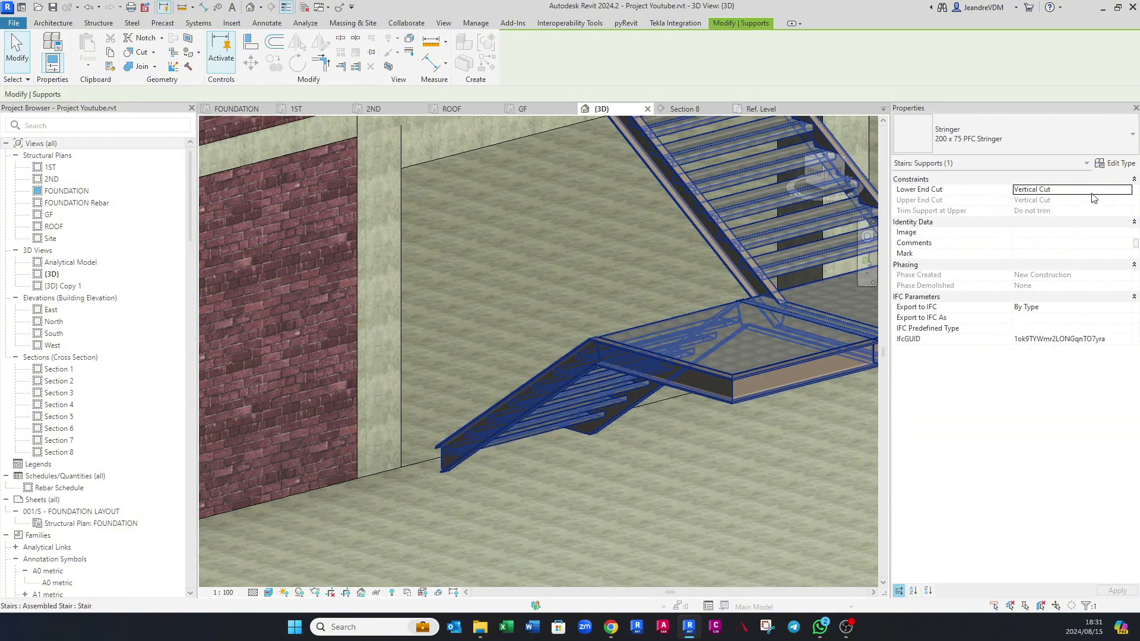
{"action": "left_click", "coordinate": [1125, 192]}
{"action": "left_click", "coordinate": [1057, 218]}
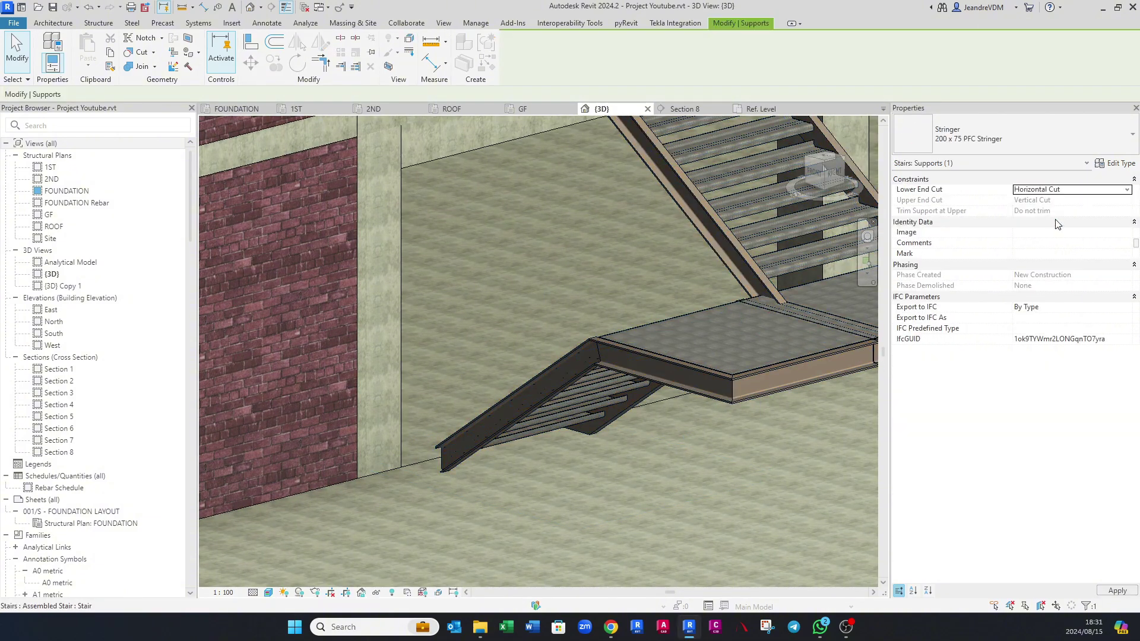
{"action": "key", "text": "Escape"}
{"action": "middle_click_drag", "start_coordinate": [444, 479], "coordinate": [637, 461], "text": "shift"}
{"action": "scroll", "coordinate": [658, 446], "scroll_direction": "down", "scroll_amount": 1}
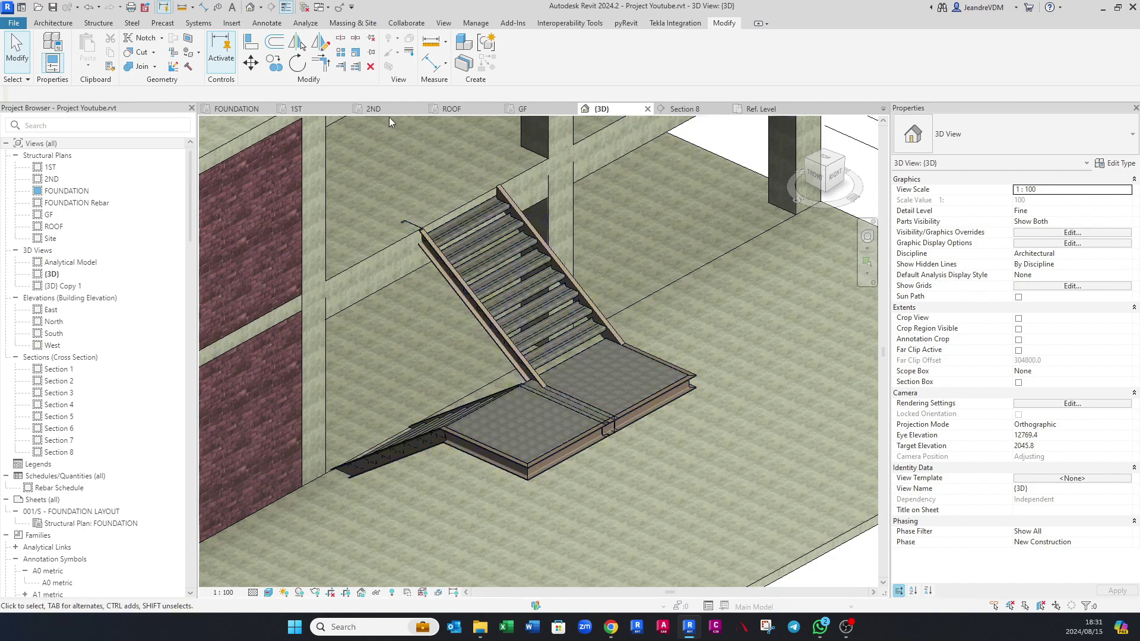
Step: In the GF plan, set up a Circular Hollow Sections structural column of type CHS168.3x10 with its height up to level 1ST
{"action": "left_click", "coordinate": [525, 111]}
{"action": "scroll", "coordinate": [587, 303], "scroll_direction": "down", "scroll_amount": 3}
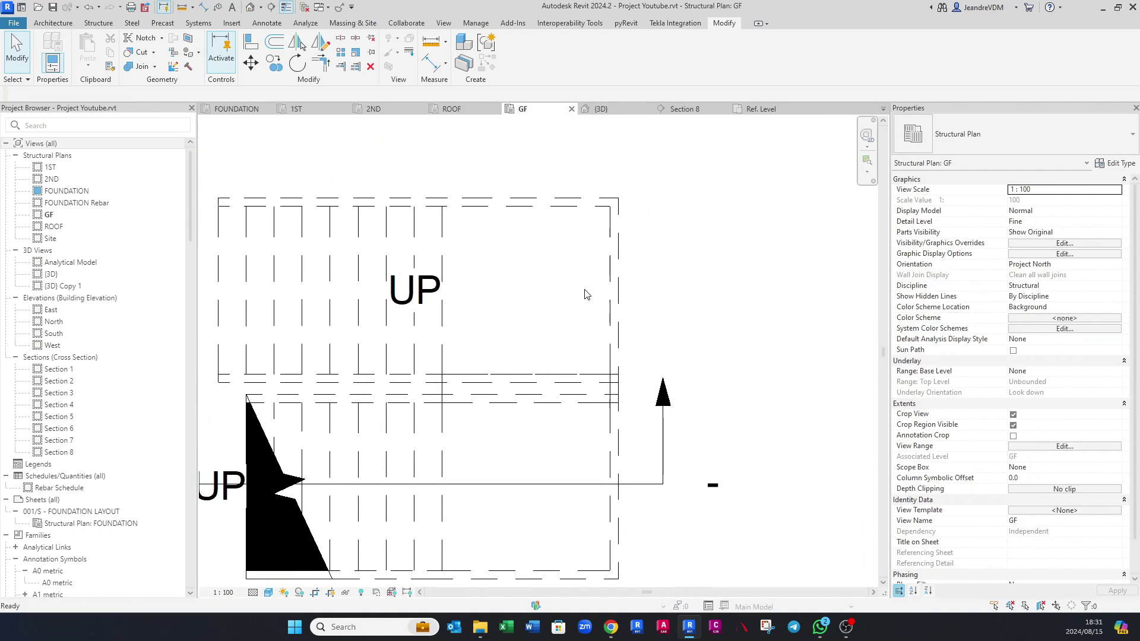
{"action": "left_click", "coordinate": [114, 25]}
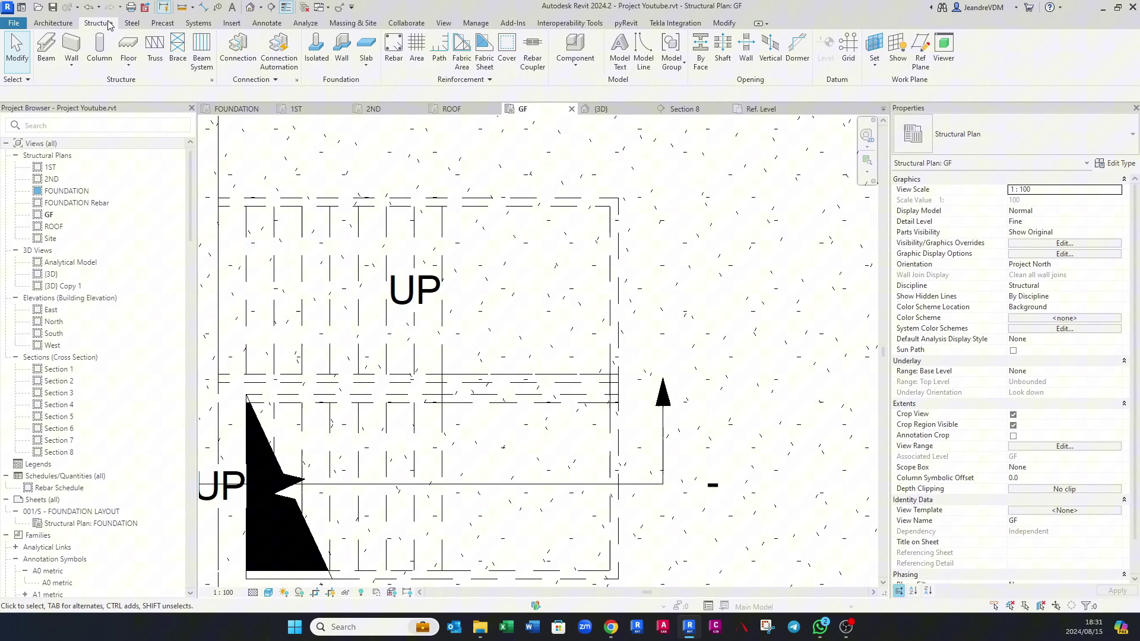
{"action": "left_click", "coordinate": [101, 50]}
{"action": "left_click", "coordinate": [1003, 134]}
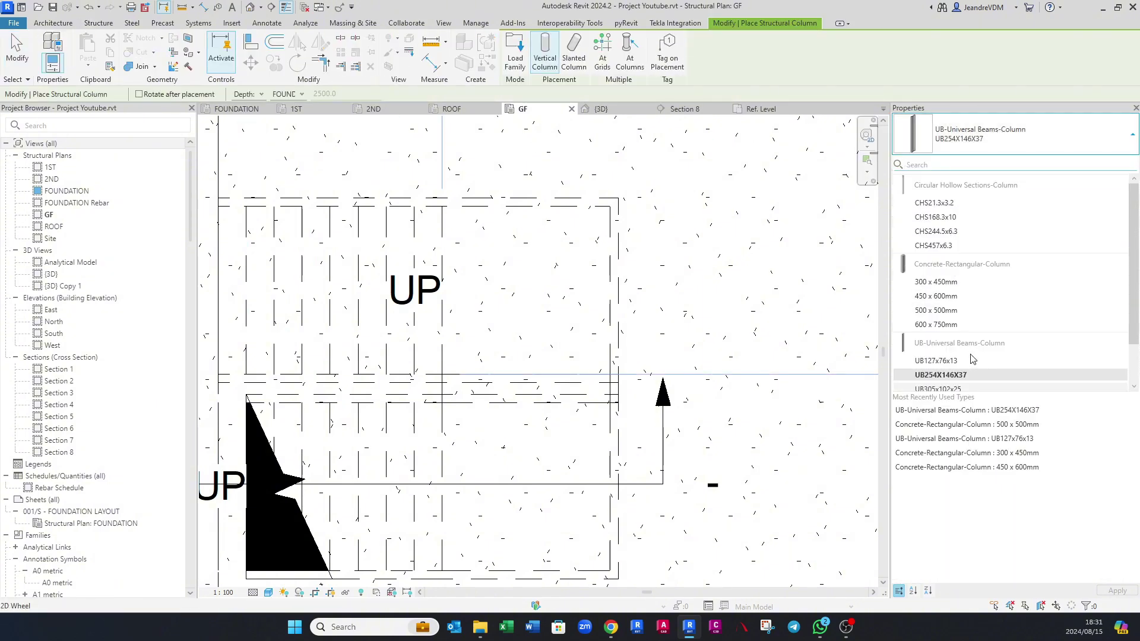
{"action": "left_click", "coordinate": [972, 217]}
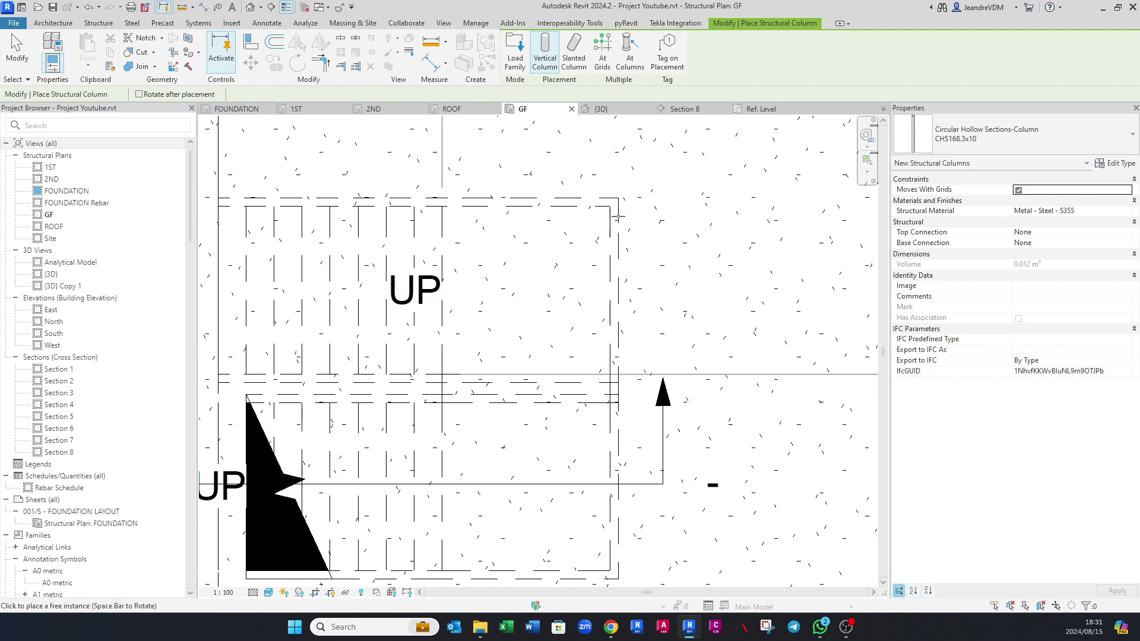
{"action": "scroll", "coordinate": [614, 214], "scroll_direction": "up", "scroll_amount": 3}
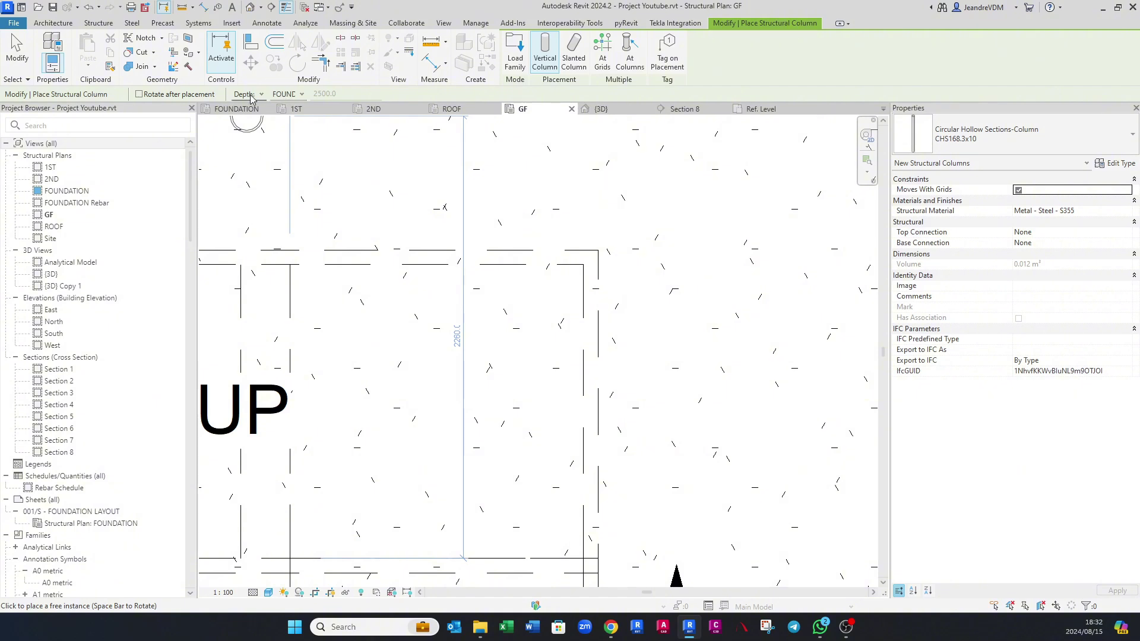
{"action": "left_click", "coordinate": [244, 115]}
{"action": "left_click", "coordinate": [285, 96]}
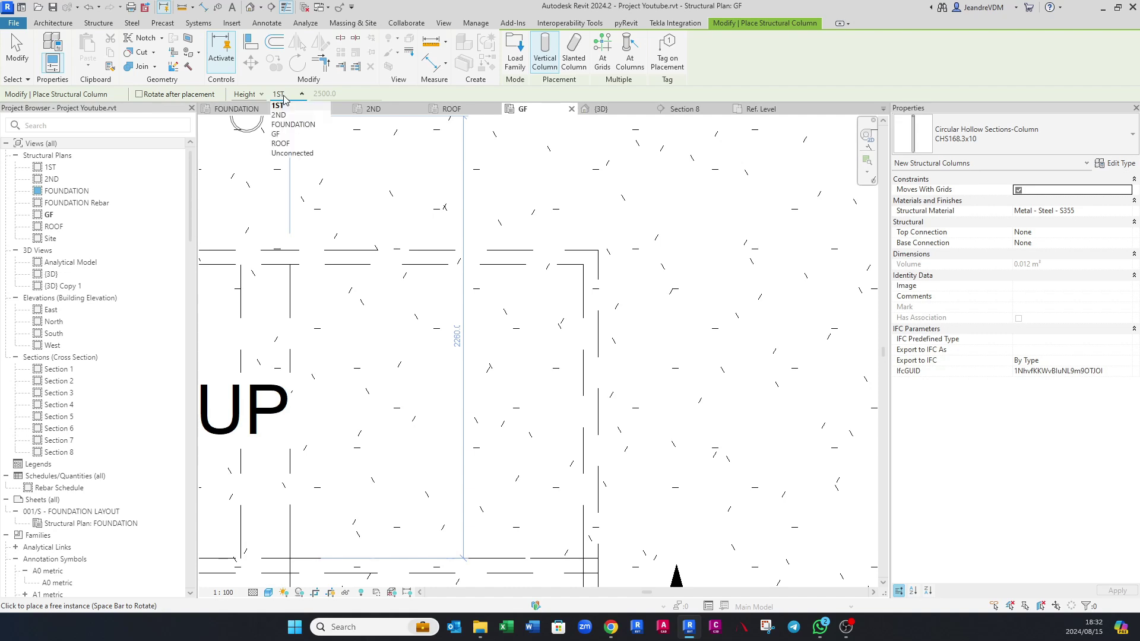
{"action": "left_click", "coordinate": [284, 96]}
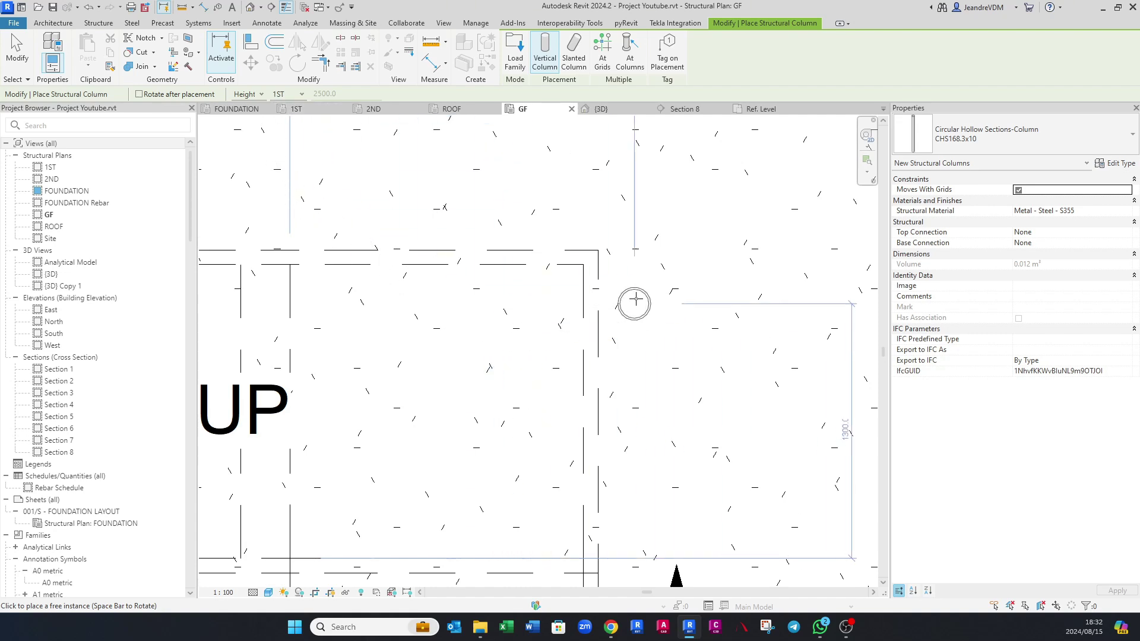
Step: Place the CHS168.3x10 column at the landing's outer corner on the upper-run side, and check it in the 3D view
{"action": "scroll", "coordinate": [582, 268], "scroll_direction": "up", "scroll_amount": 1}
{"action": "left_click", "coordinate": [582, 268]}
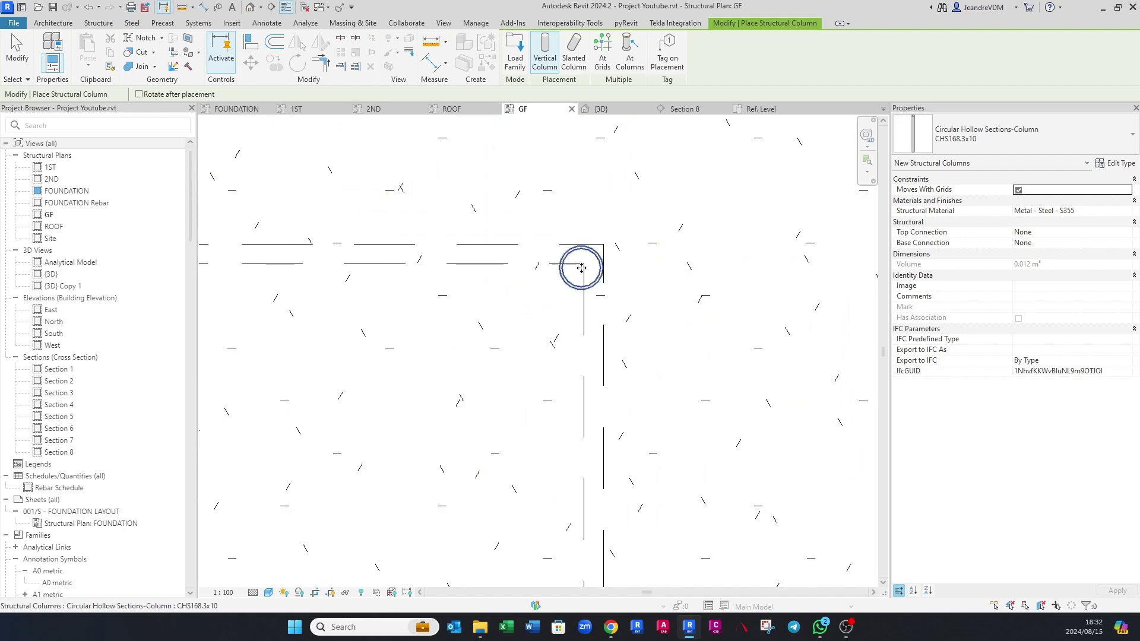
{"action": "key", "text": "Escape"}
{"action": "key", "text": "Escape"}
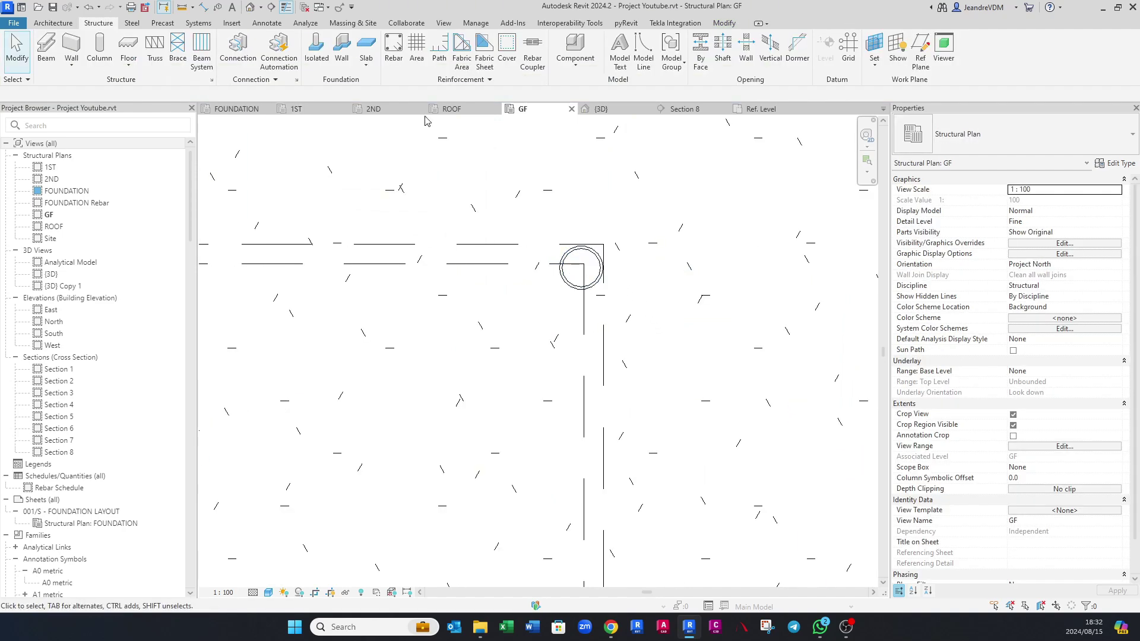
{"action": "left_click", "coordinate": [652, 113]}
{"action": "scroll", "coordinate": [597, 378], "scroll_direction": "up", "scroll_amount": 5}
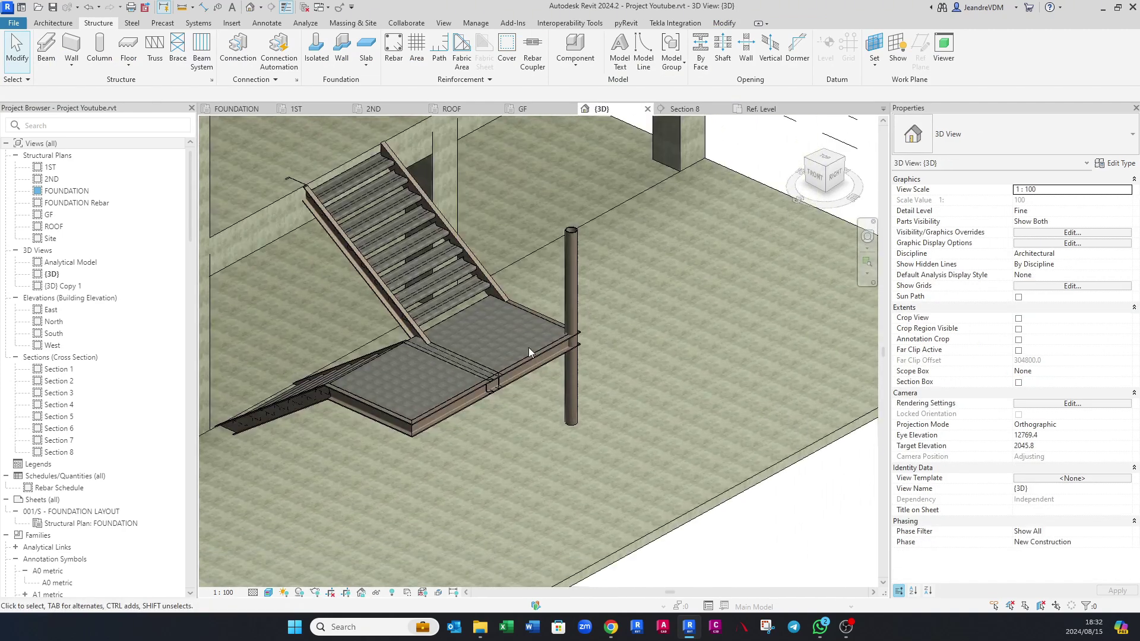
{"action": "left_click", "coordinate": [572, 243]}
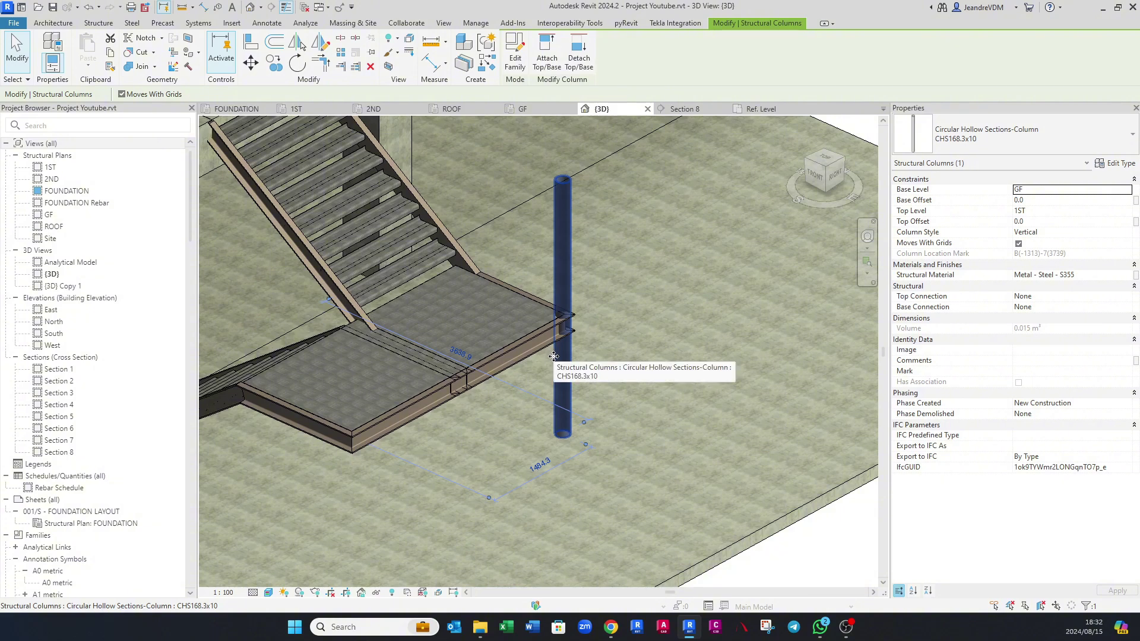
{"action": "key", "text": "Escape"}
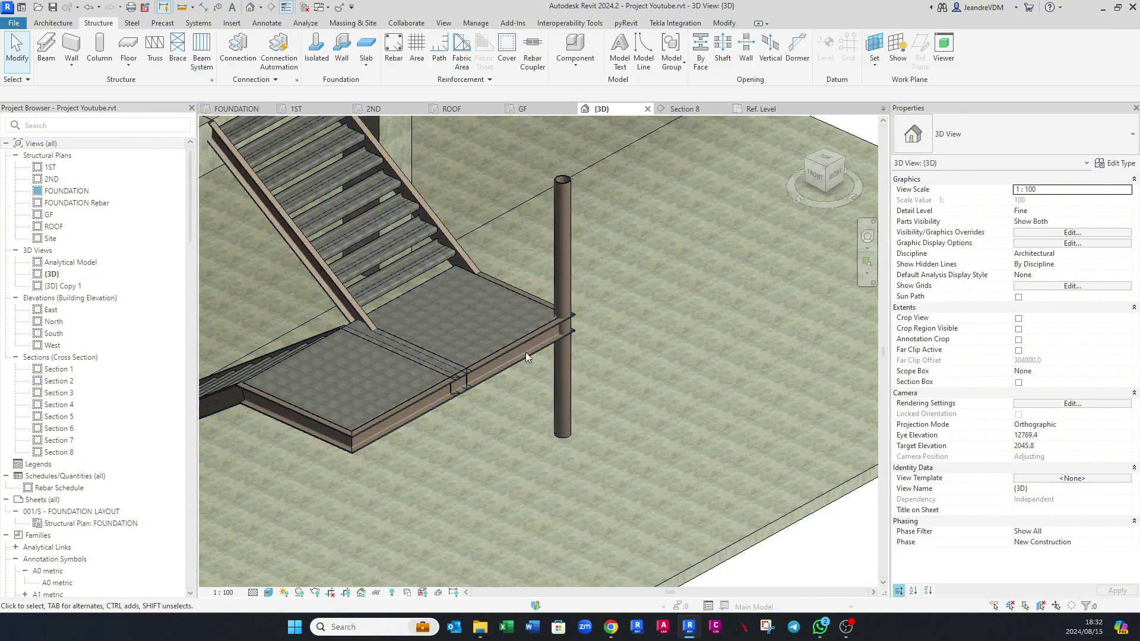
Step: In Section 8, create a new level by picking the top edge of the stair landing
{"action": "scroll", "coordinate": [525, 356], "scroll_direction": "down", "scroll_amount": 3}
{"action": "left_click", "coordinate": [674, 109]}
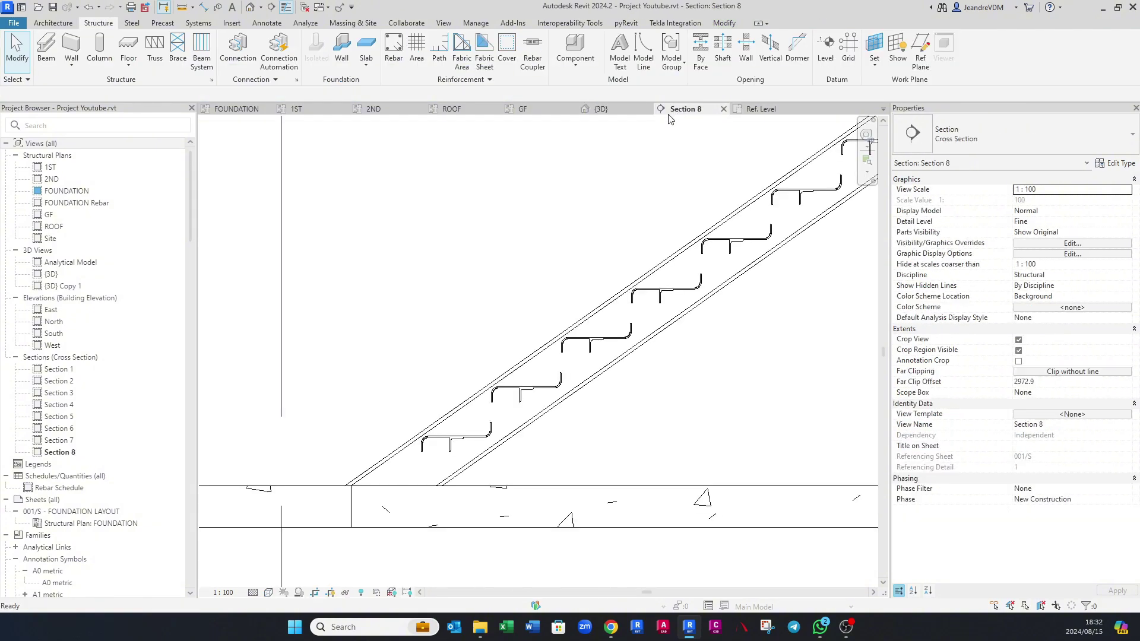
{"action": "scroll", "coordinate": [594, 386], "scroll_direction": "down", "scroll_amount": 8}
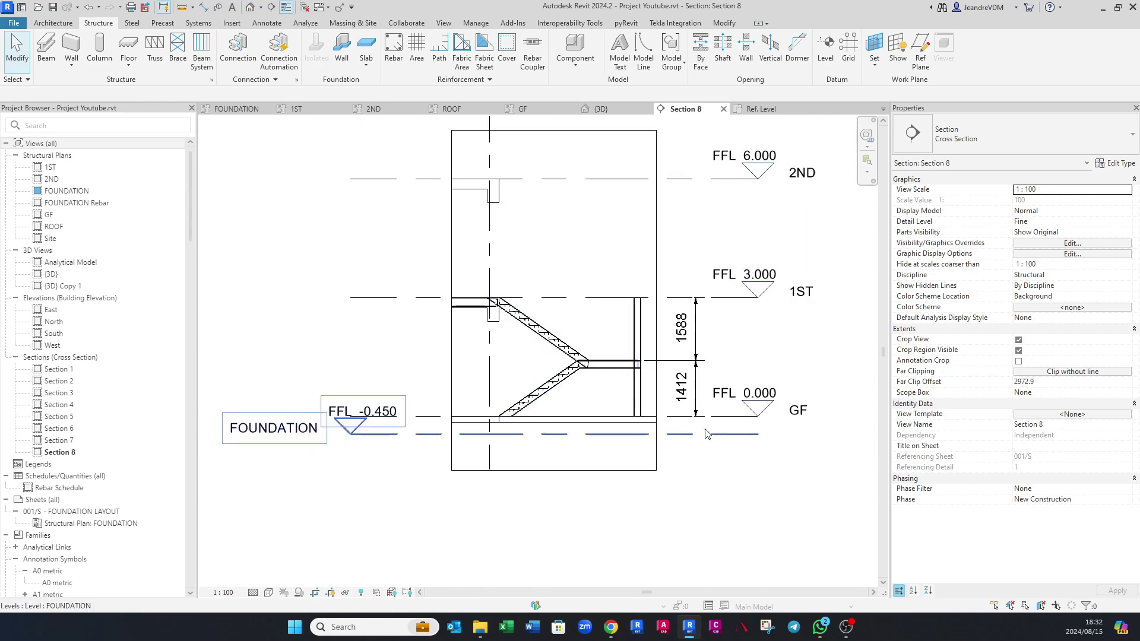
{"action": "scroll", "coordinate": [733, 421], "scroll_direction": "up", "scroll_amount": 2}
{"action": "left_click", "coordinate": [733, 417]}
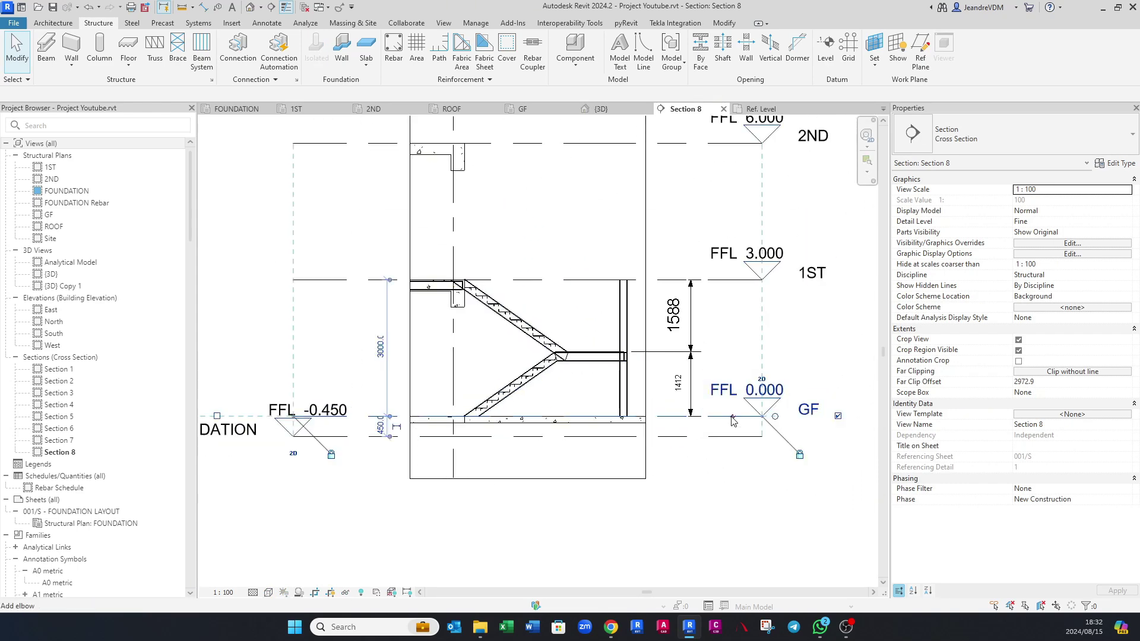
{"action": "middle_click_drag", "start_coordinate": [733, 422], "coordinate": [728, 434]}
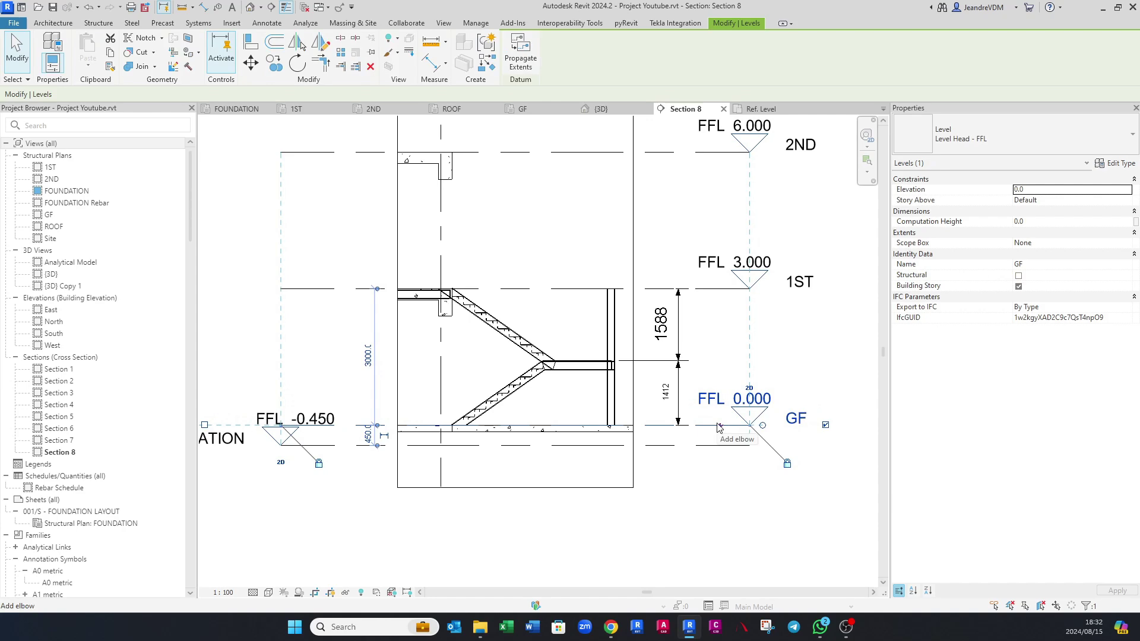
{"action": "key", "text": "l"}
{"action": "key", "text": "l"}
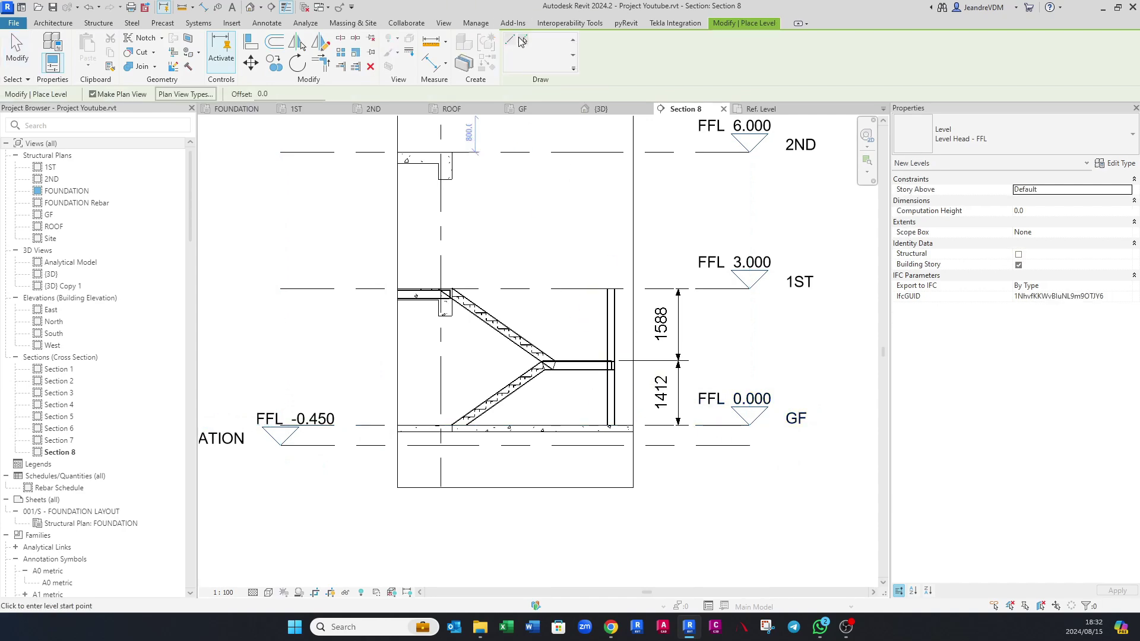
{"action": "scroll", "coordinate": [547, 203], "scroll_direction": "up", "scroll_amount": 10}
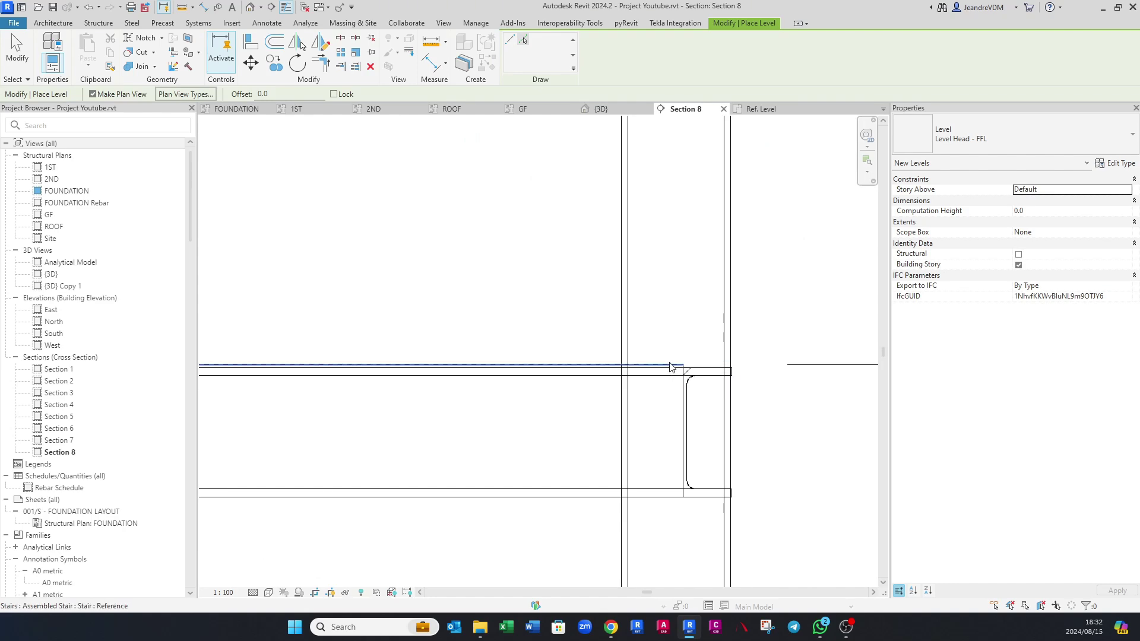
{"action": "left_click", "coordinate": [669, 362]}
{"action": "scroll", "coordinate": [519, 369], "scroll_direction": "down", "scroll_amount": 5}
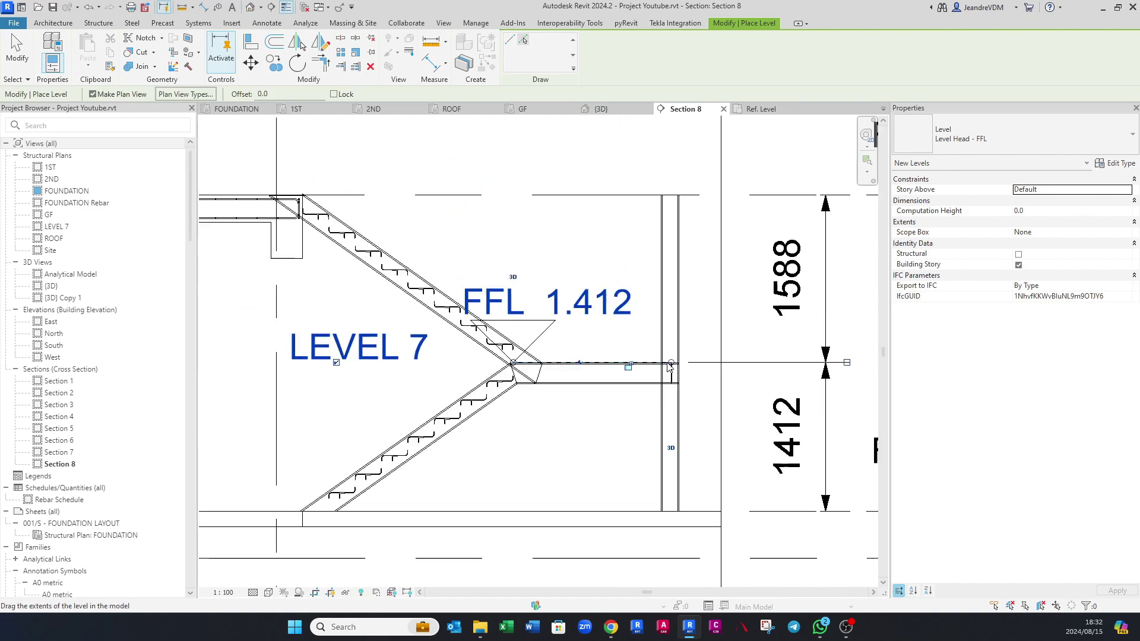
{"action": "key", "text": "Escape"}
{"action": "key", "text": "Escape"}
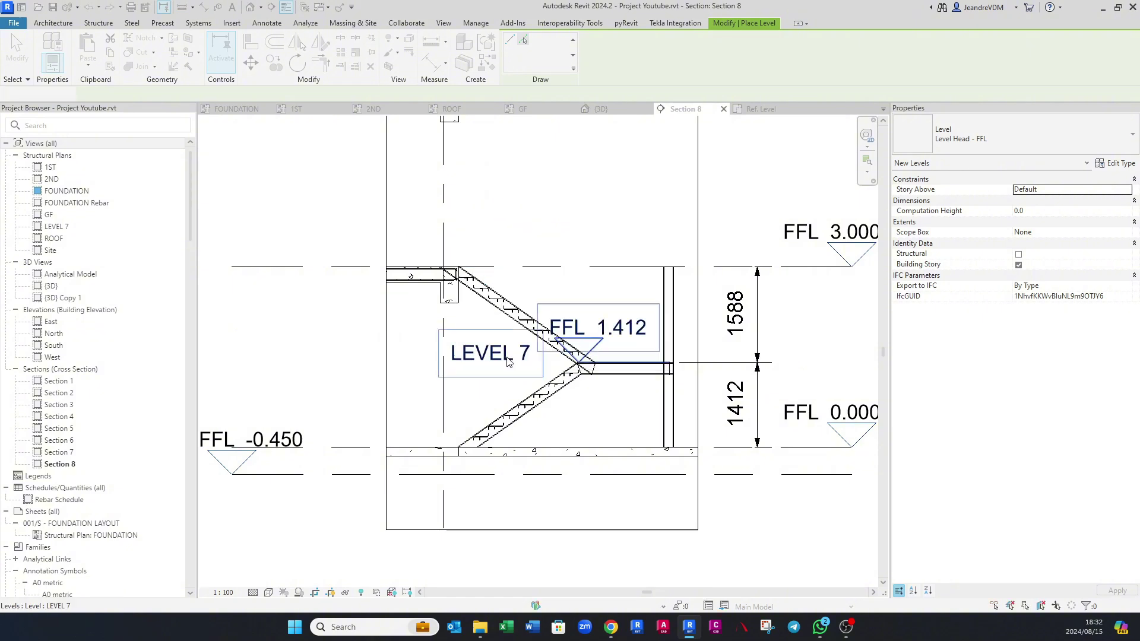
Step: Extend the new landing level past the floor edge to line up with the other level lines, and set the section's view scale to 1:25
{"action": "left_click", "coordinate": [511, 361]}
{"action": "left_click_drag", "start_coordinate": [579, 362], "coordinate": [258, 363]}
{"action": "scroll", "coordinate": [273, 374], "scroll_direction": "down", "scroll_amount": 2}
{"action": "left_click", "coordinate": [223, 592]}
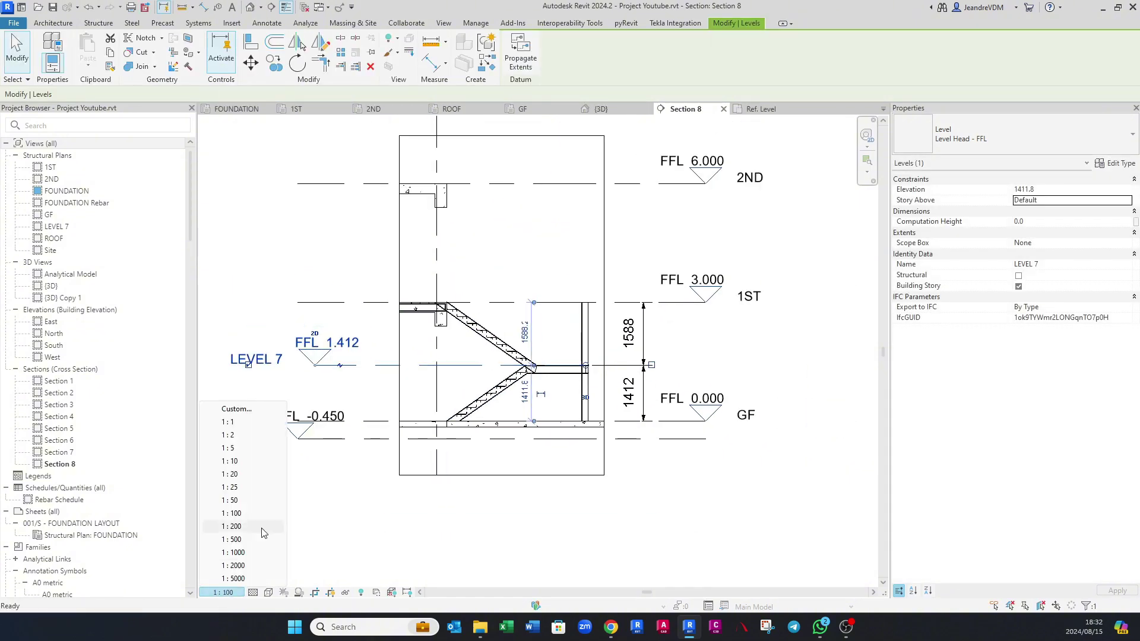
{"action": "left_click", "coordinate": [234, 489]}
{"action": "left_click", "coordinate": [473, 372]}
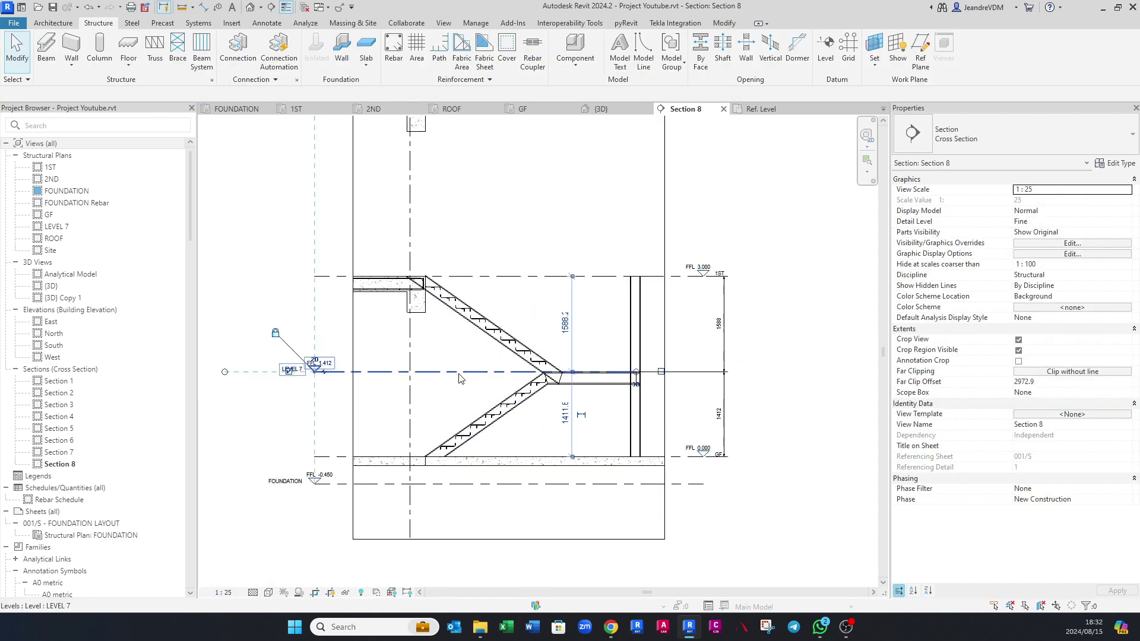
{"action": "scroll", "coordinate": [617, 376], "scroll_direction": "up", "scroll_amount": 2}
{"action": "key", "text": "Escape"}
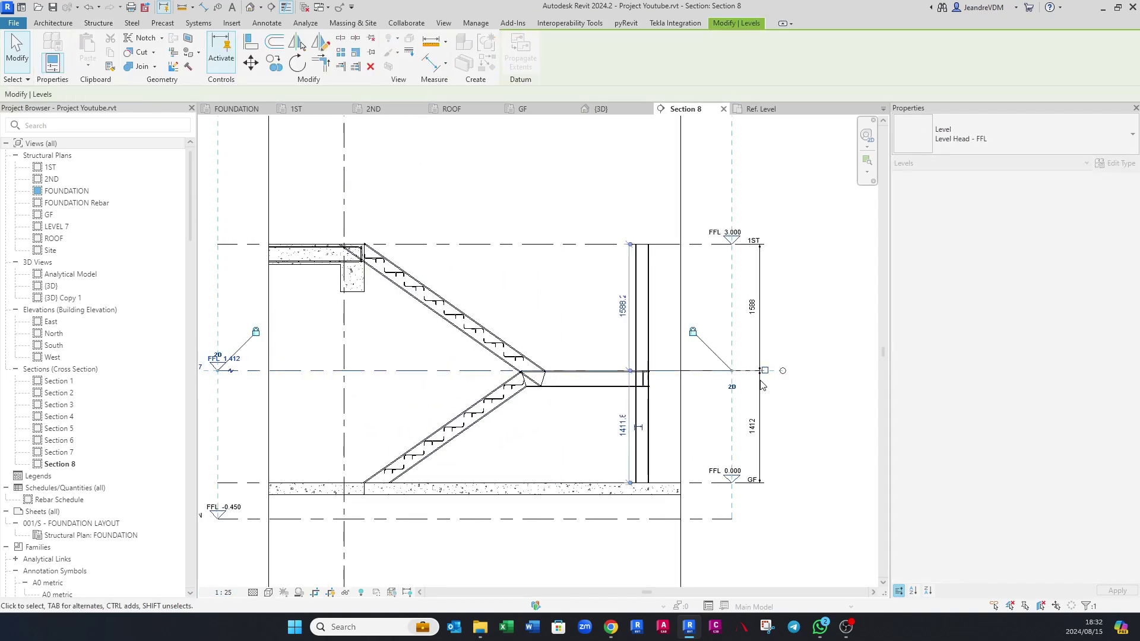
Step: Set the CHS168.3x10 column's Top Level to LEVEL 7, the new level at the landing
{"action": "left_click", "coordinate": [647, 432]}
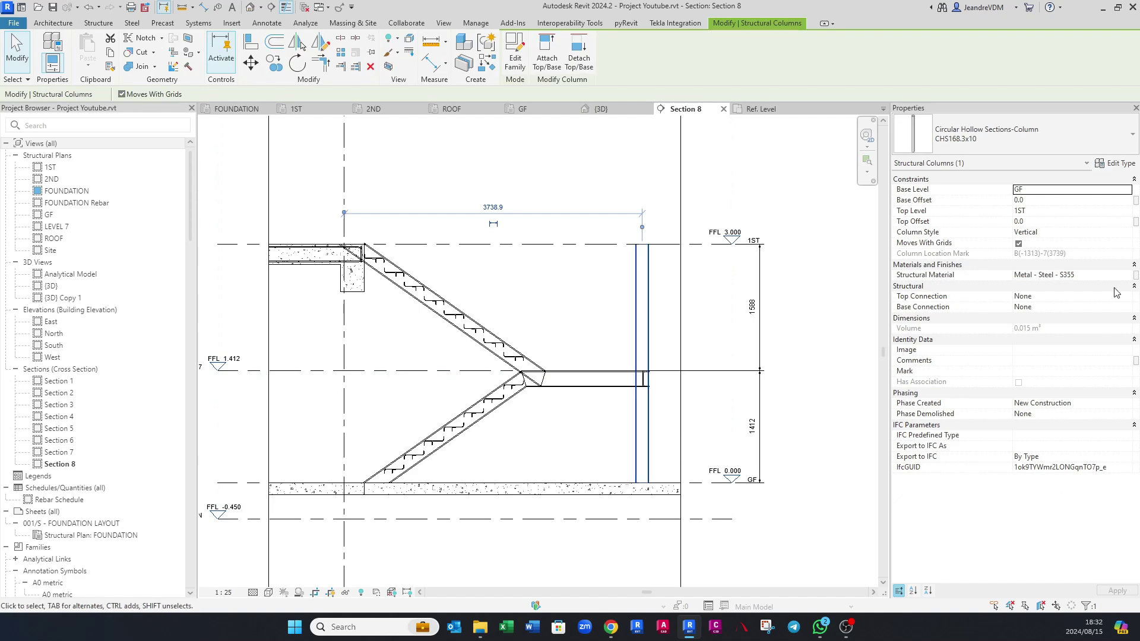
{"action": "left_click", "coordinate": [1125, 211]}
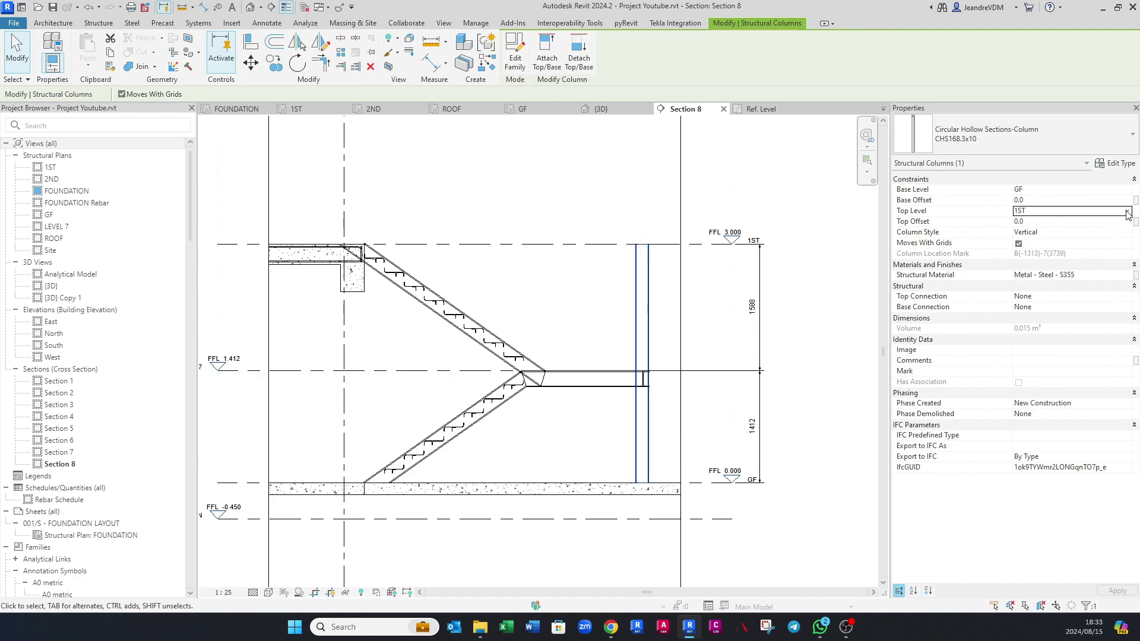
{"action": "left_click", "coordinate": [1047, 239]}
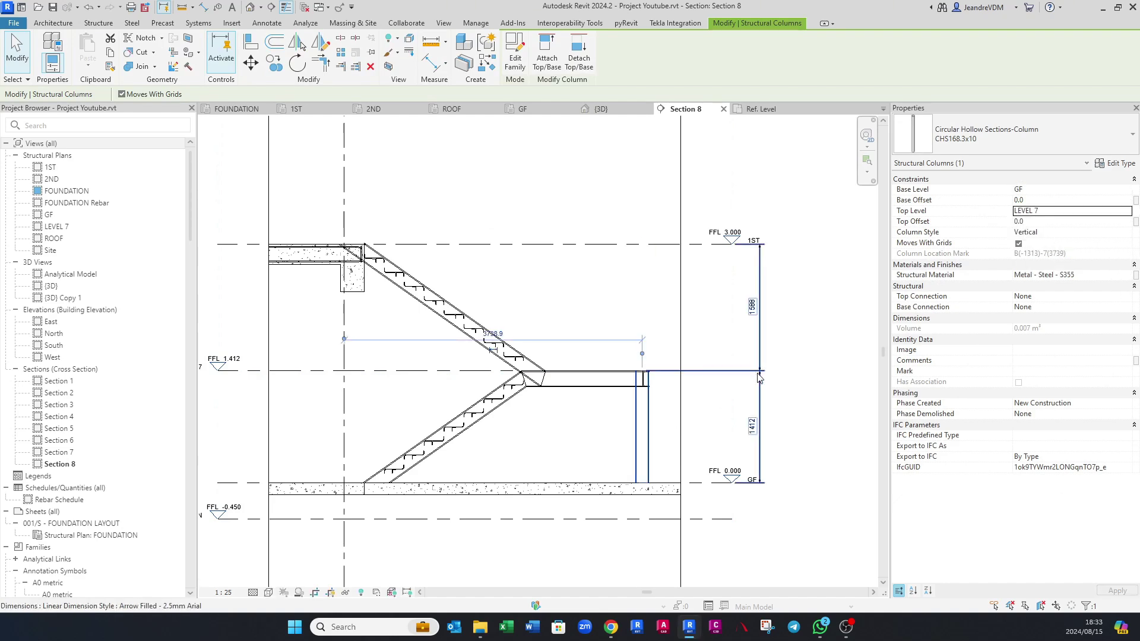
{"action": "key", "text": "Escape"}
Step: Rename the new landing level as Steel Landing
{"action": "middle_click_drag", "start_coordinate": [222, 375], "coordinate": [349, 371]}
{"action": "left_click", "coordinate": [308, 365]}
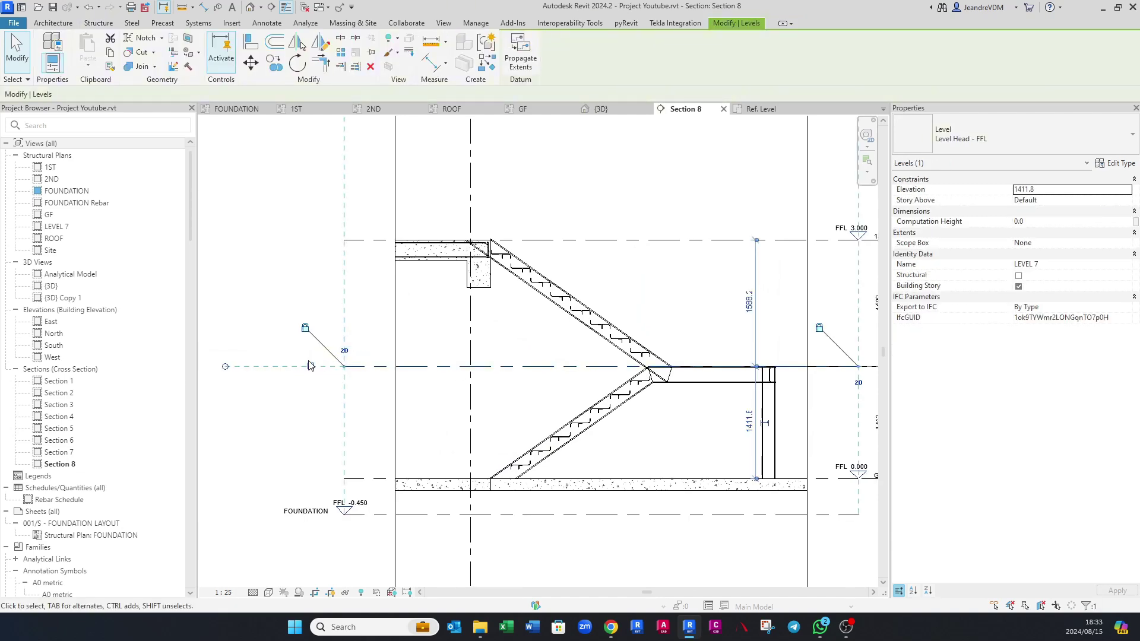
{"action": "scroll", "coordinate": [314, 372], "scroll_direction": "up", "scroll_amount": 2}
{"action": "left_click", "coordinate": [309, 361]}
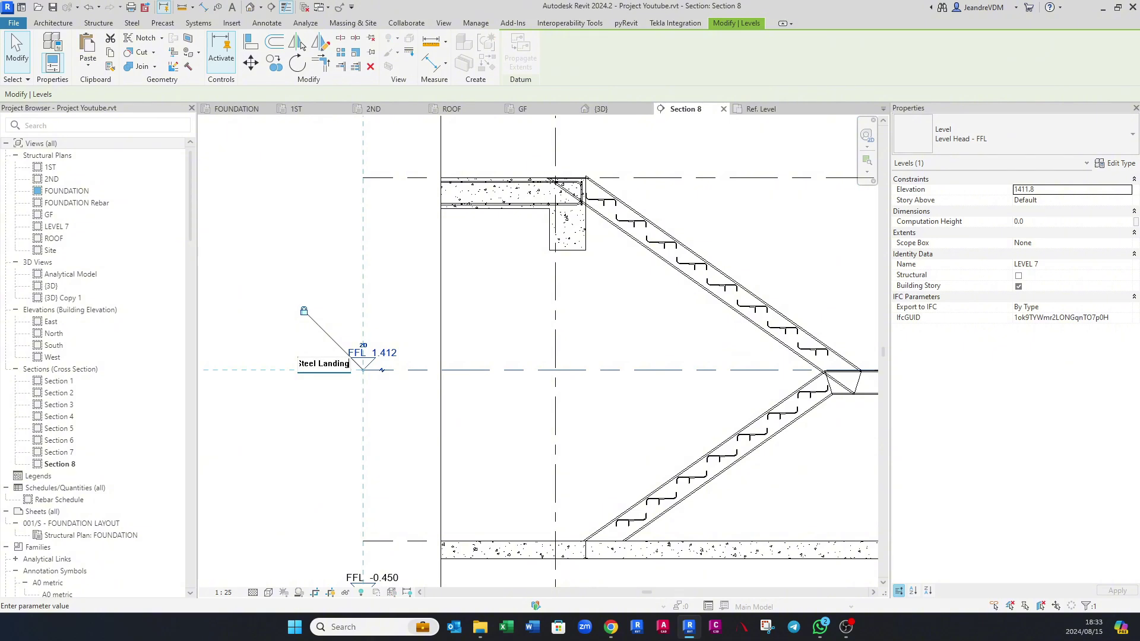
{"action": "key", "text": "Return"}
{"action": "key", "text": "Escape"}
Step: Measure the depth of the landing's steel frame from its top edge to its underside beside the column
{"action": "middle_click_drag", "start_coordinate": [617, 408], "coordinate": [276, 408]}
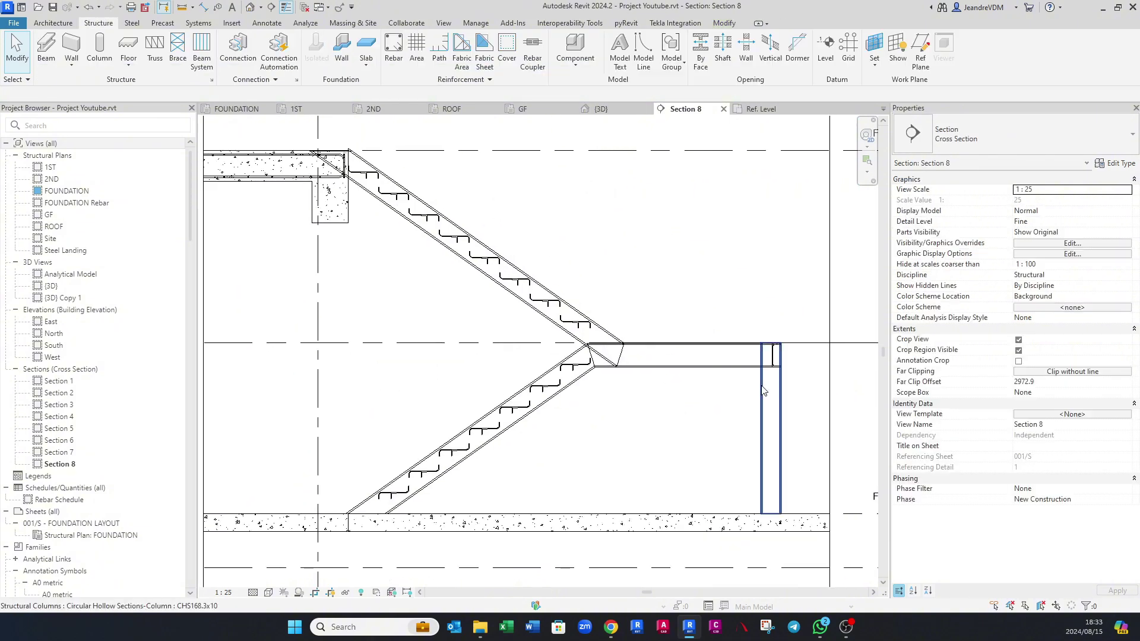
{"action": "scroll", "coordinate": [608, 392], "scroll_direction": "up", "scroll_amount": 5}
{"action": "left_click", "coordinate": [608, 392]}
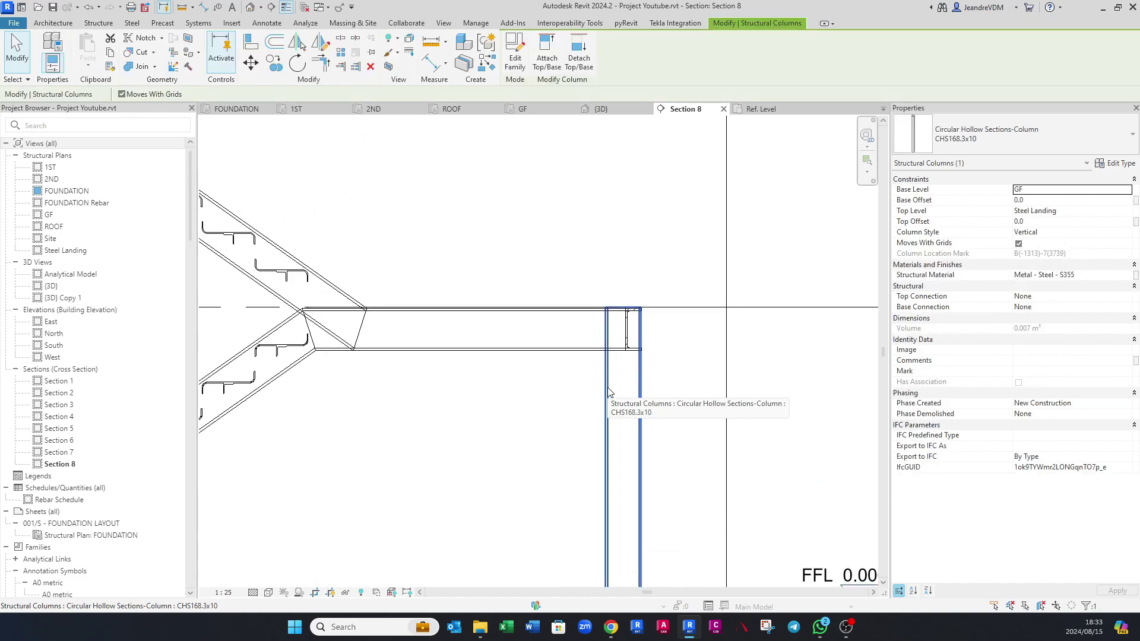
{"action": "key", "text": "Escape"}
{"action": "scroll", "coordinate": [606, 321], "scroll_direction": "up", "scroll_amount": 2}
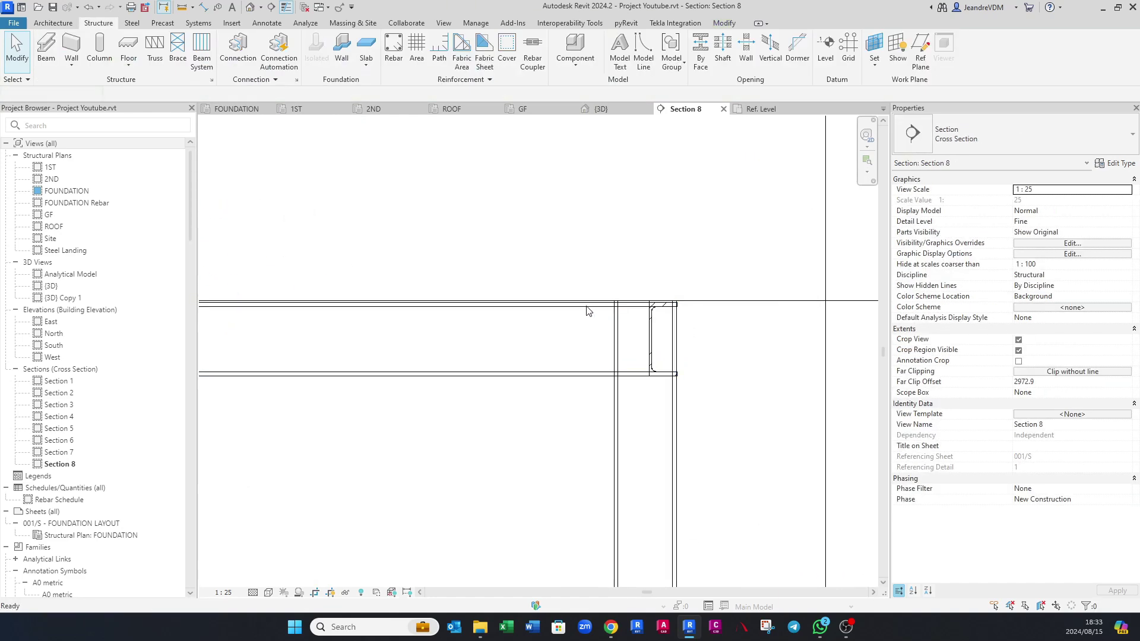
{"action": "key", "text": "d"}
{"action": "key", "text": "i"}
{"action": "scroll", "coordinate": [586, 298], "scroll_direction": "up", "scroll_amount": 1}
{"action": "left_click", "coordinate": [585, 300]}
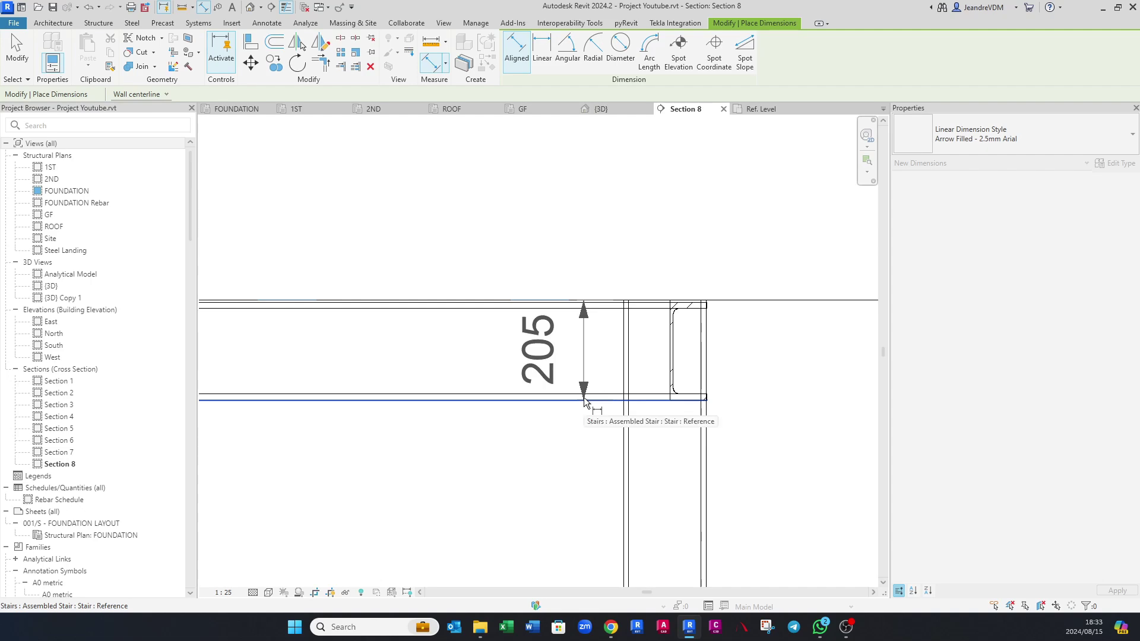
{"action": "key", "text": "Escape"}
{"action": "key", "text": "Escape"}
Step: Set the column's Top Offset to -205 so it stops under the landing frame, and check it in the 3D view
{"action": "left_click", "coordinate": [627, 425]}
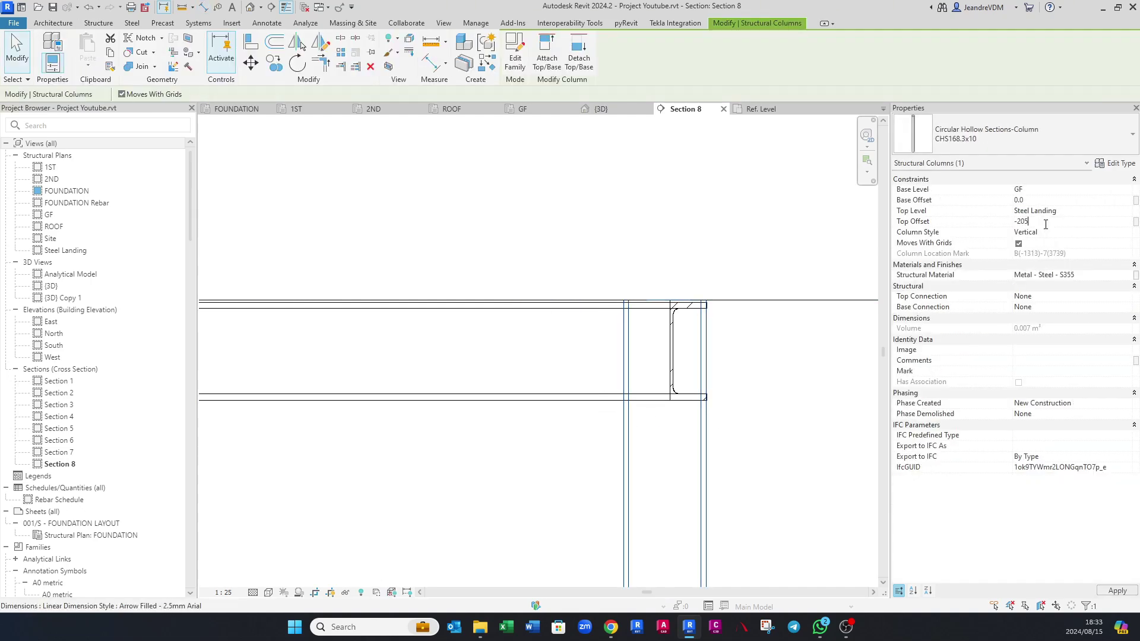
{"action": "key", "text": "Escape"}
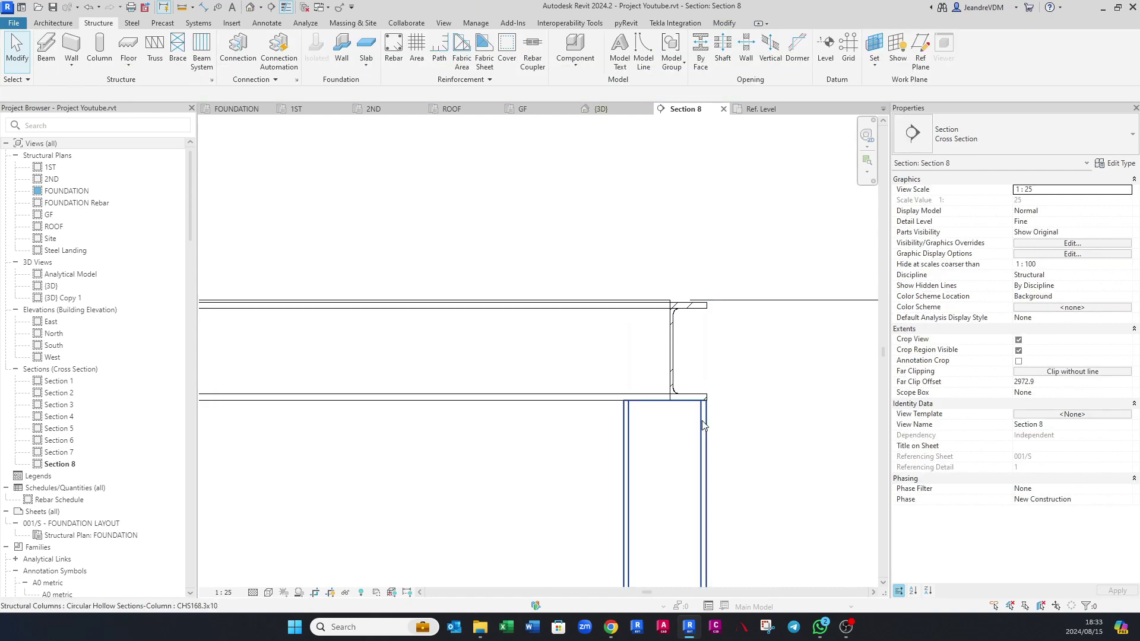
{"action": "left_click", "coordinate": [614, 112]}
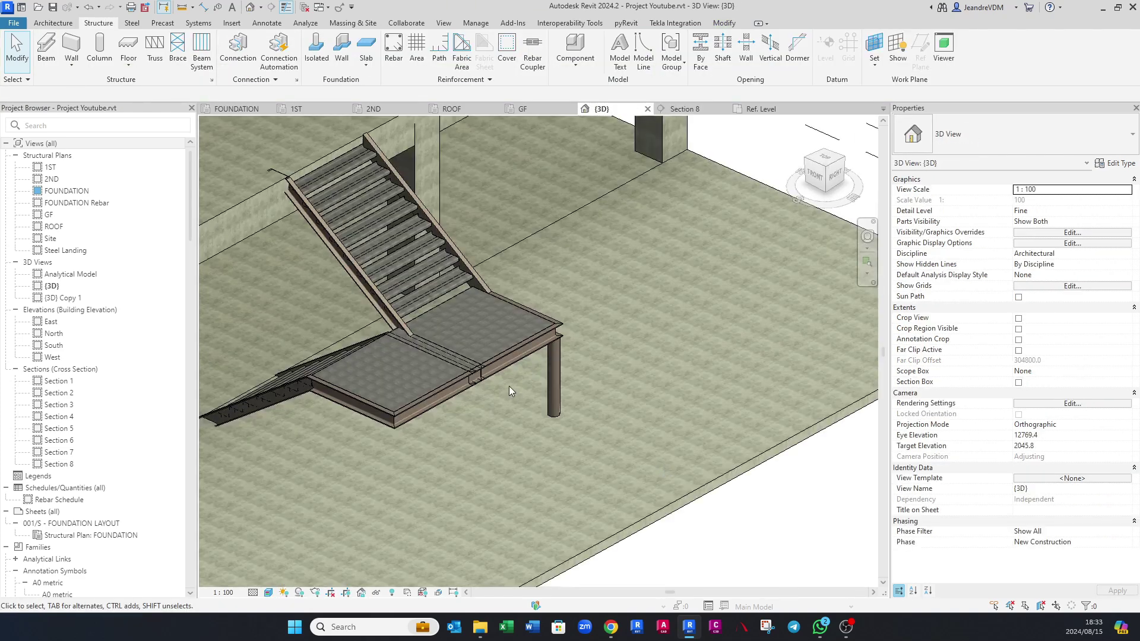
{"action": "middle_click_drag", "start_coordinate": [508, 386], "coordinate": [530, 404], "text": "shift"}
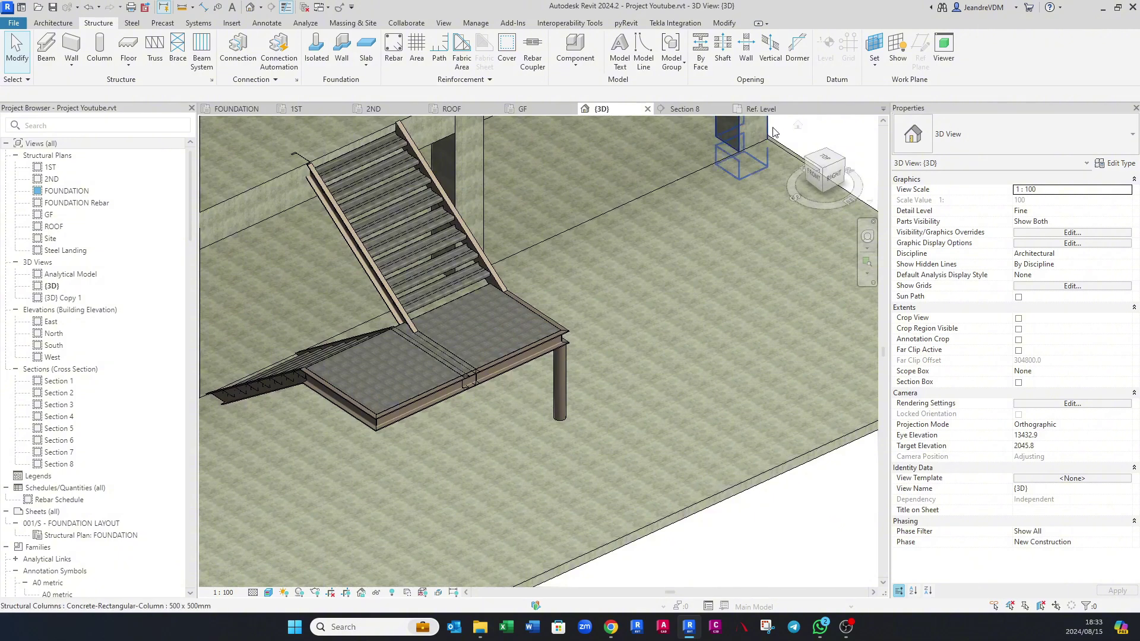
Step: In the GF plan, mirror a copy of the column about a horizontal axis drawn from the landing edge's midpoint, and check both columns in 3D
{"action": "left_click", "coordinate": [521, 110]}
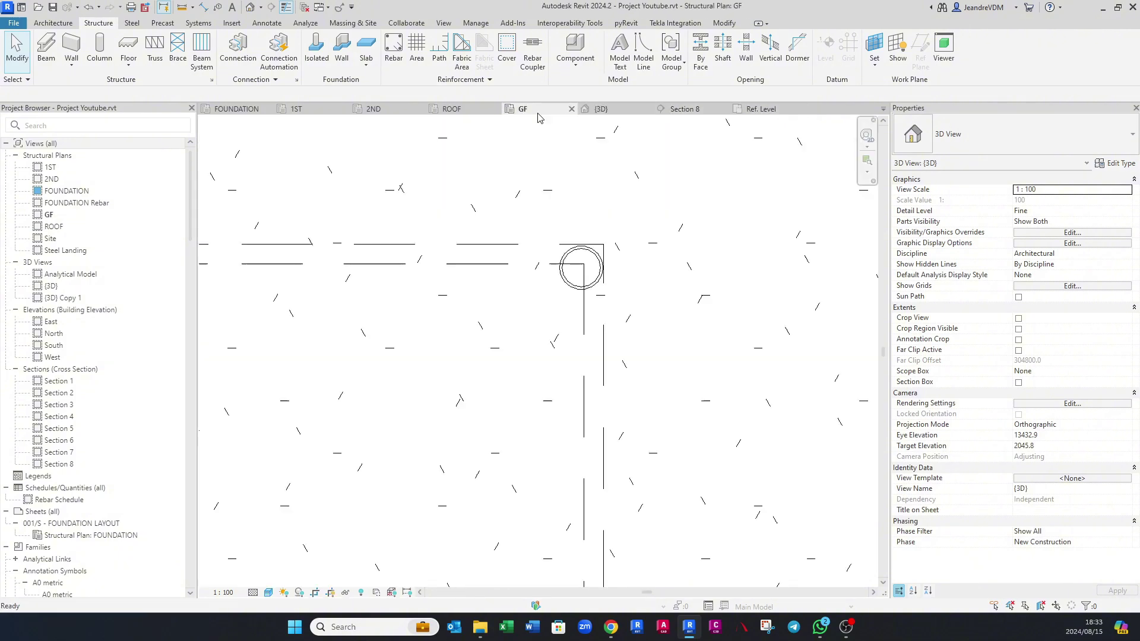
{"action": "left_click", "coordinate": [595, 290]}
{"action": "scroll", "coordinate": [595, 289], "scroll_direction": "down", "scroll_amount": 2}
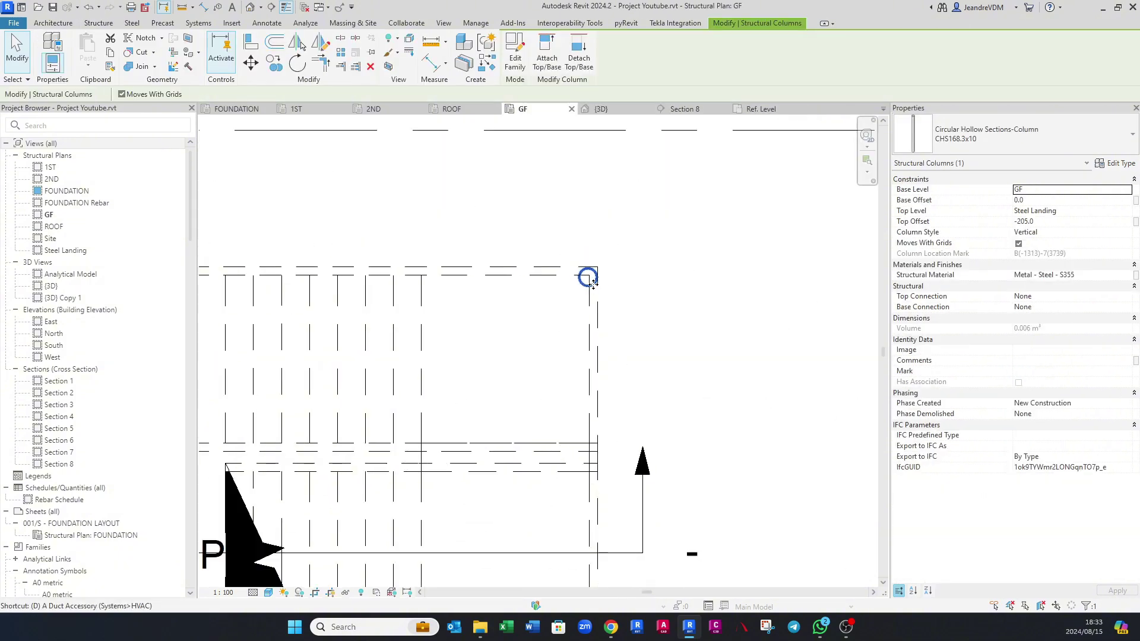
{"action": "key", "text": "d"}
{"action": "key", "text": "m"}
{"action": "left_click", "coordinate": [596, 457]}
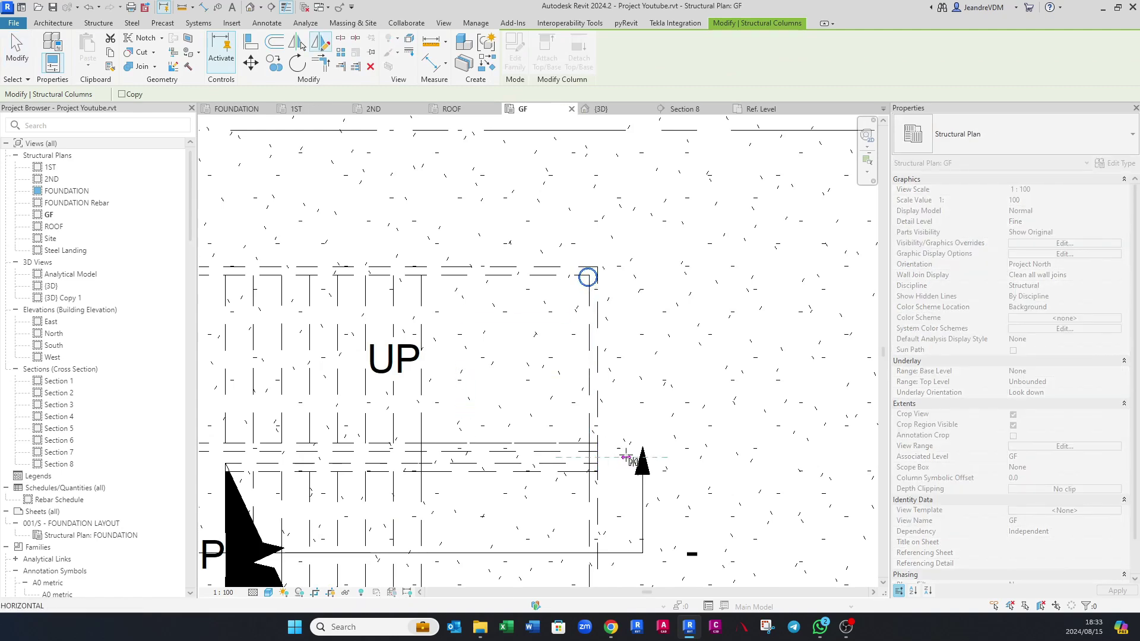
{"action": "left_click", "coordinate": [686, 458]}
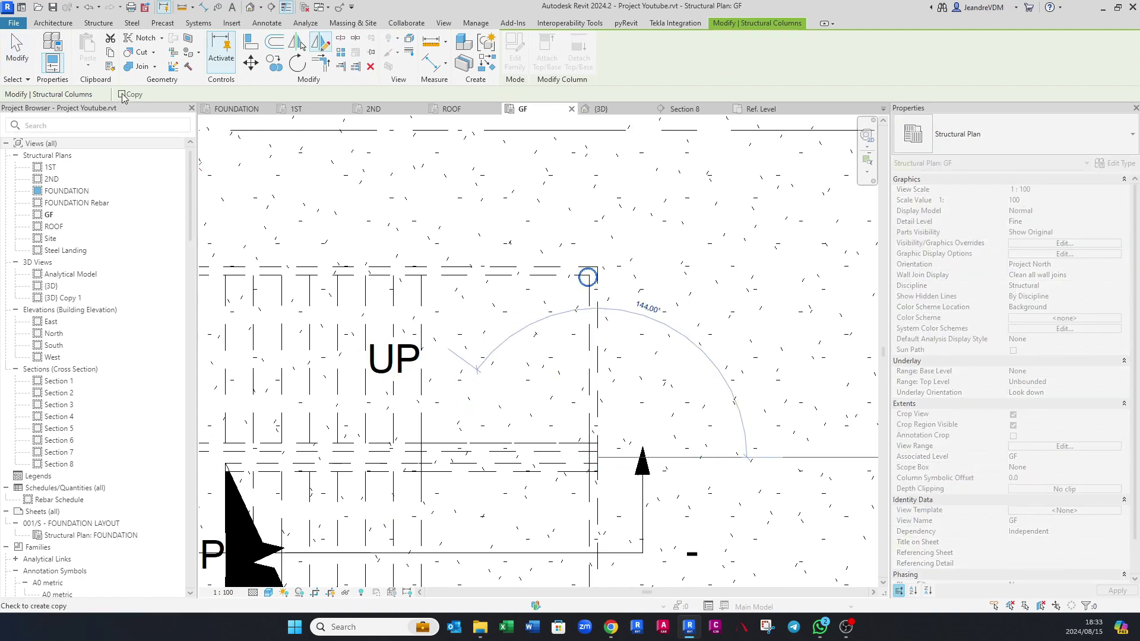
{"action": "middle_click_drag", "start_coordinate": [829, 468], "coordinate": [773, 410]}
{"action": "left_click", "coordinate": [724, 395]}
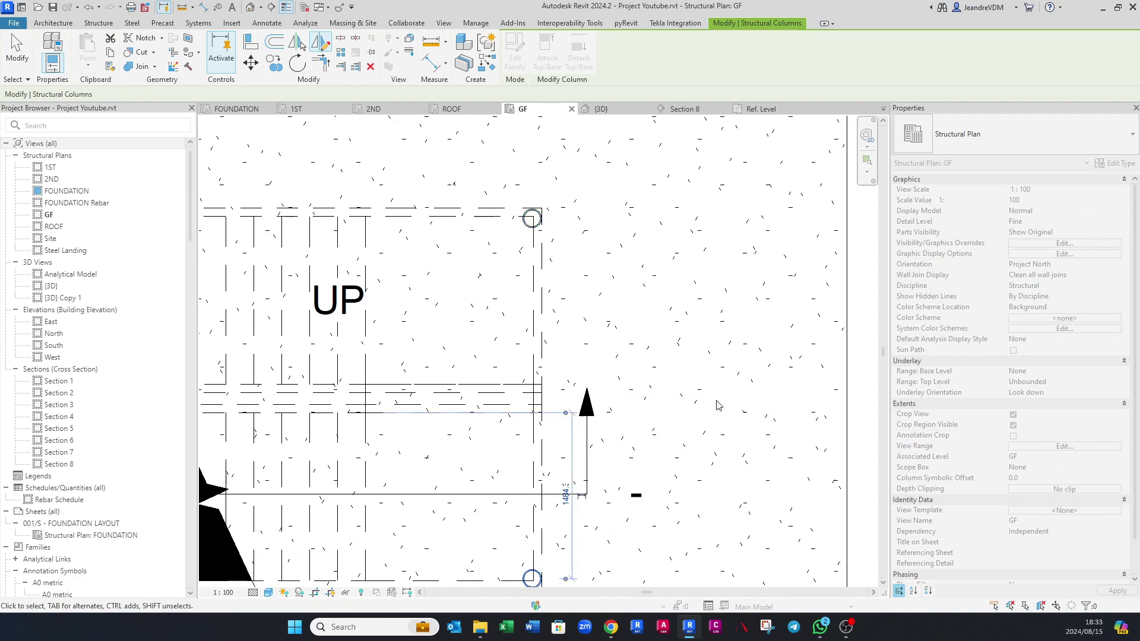
{"action": "middle_click_drag", "start_coordinate": [616, 469], "coordinate": [627, 392]}
{"action": "key", "text": "Escape"}
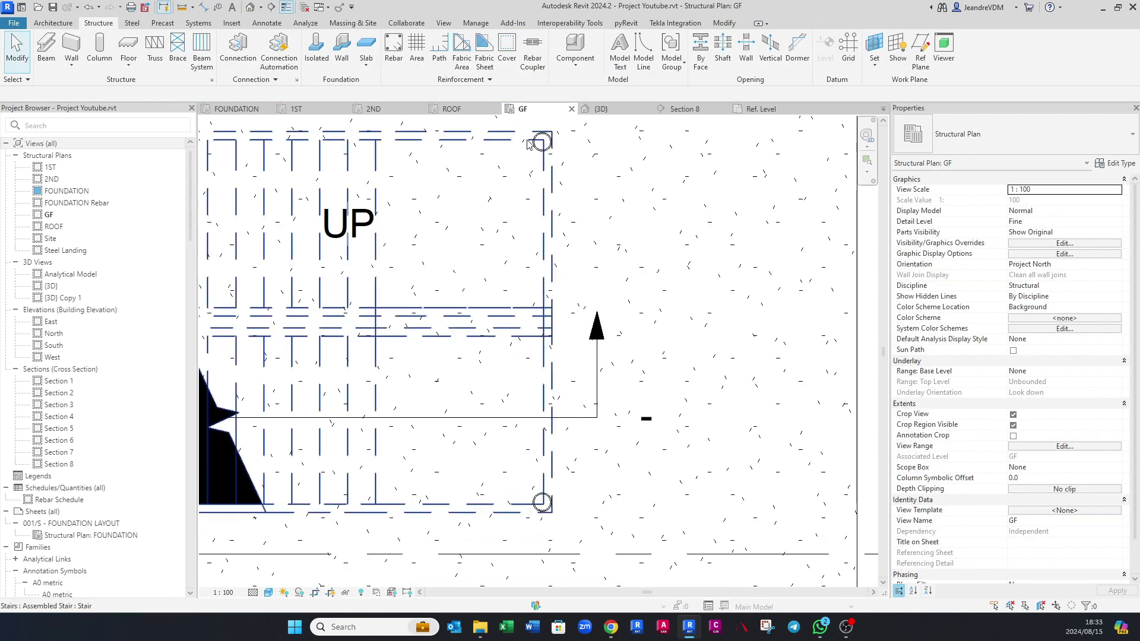
{"action": "left_click", "coordinate": [601, 109]}
{"action": "middle_click_drag", "start_coordinate": [501, 451], "coordinate": [539, 481], "text": "shift"}
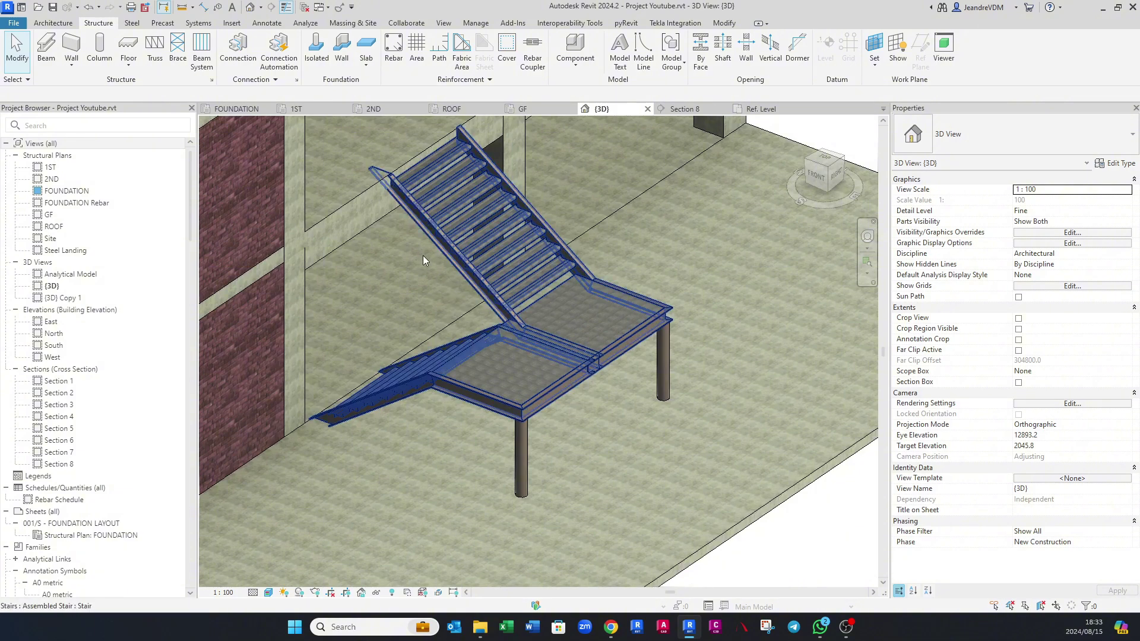
Step: Set the Upper End Cut of the upper run's inner stringer to Vertical Cut
{"action": "scroll", "coordinate": [476, 295], "scroll_direction": "up", "scroll_amount": 3}
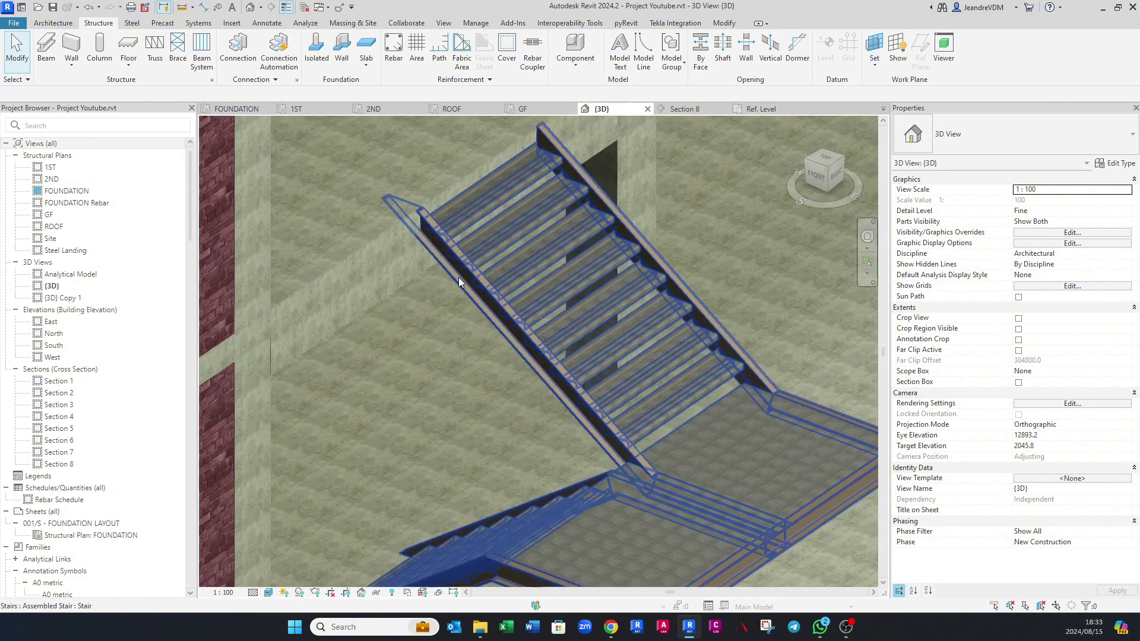
{"action": "key", "text": "Tab"}
{"action": "left_click", "coordinate": [458, 277]}
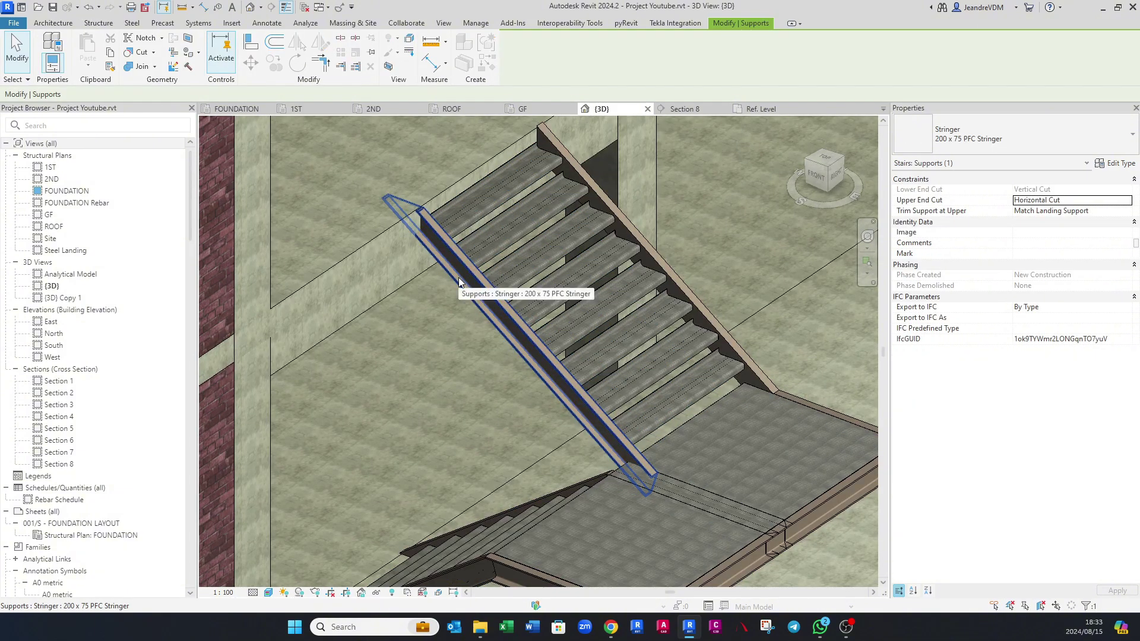
{"action": "left_click", "coordinate": [1126, 202]}
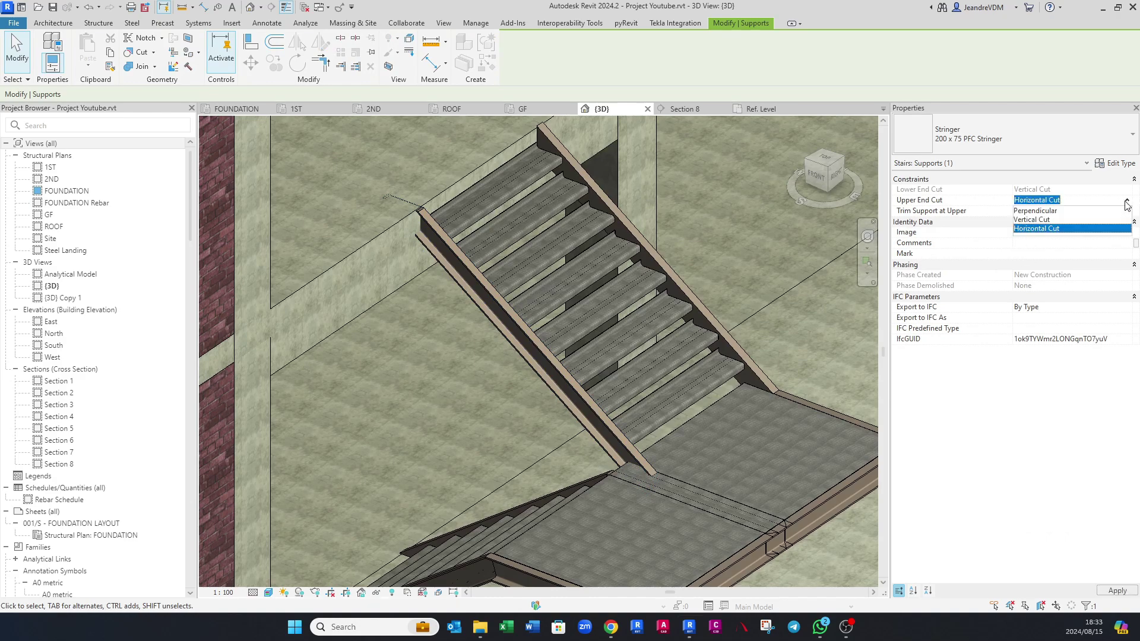
{"action": "left_click", "coordinate": [1038, 228]}
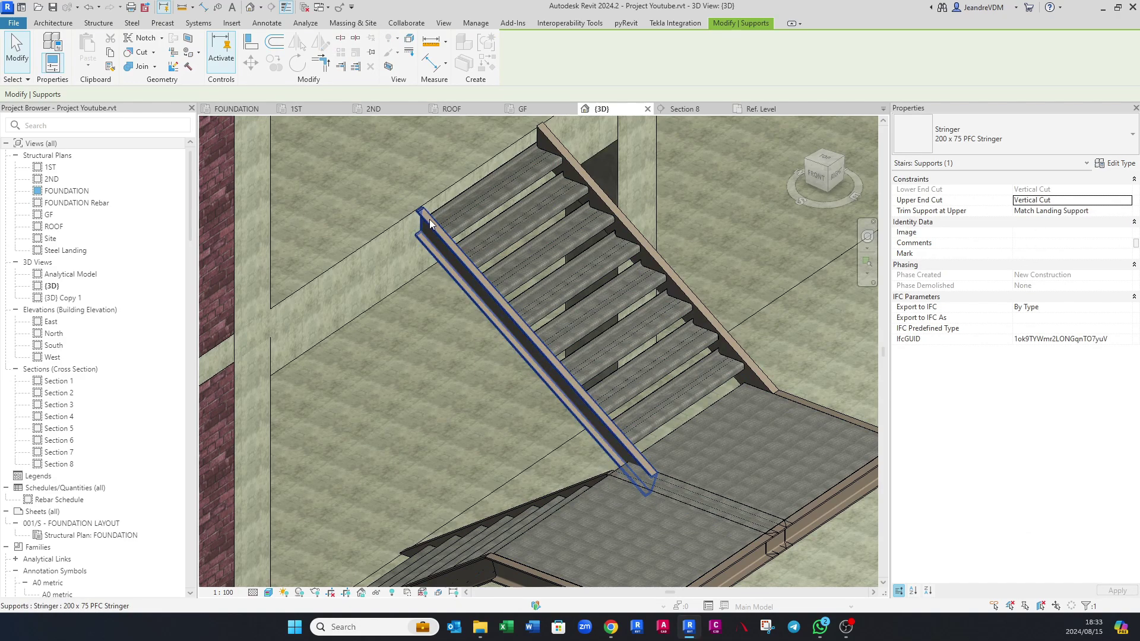
Step: Check the Upper End Cut setting of the upper run's outer stringer
{"action": "key", "text": "Escape"}
{"action": "key", "text": "Tab"}
{"action": "left_click", "coordinate": [584, 173]}
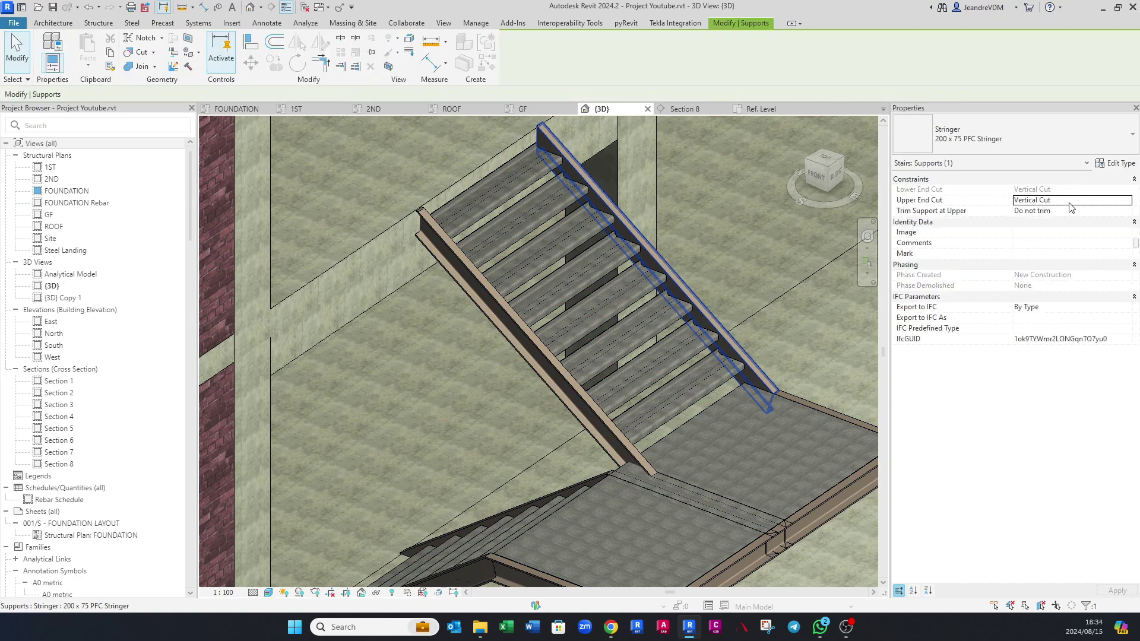
{"action": "key", "text": "Escape"}
Step: Examine the finished staircase, its landing and both support columns from several sides in the 3D view
{"action": "middle_click_drag", "start_coordinate": [663, 277], "coordinate": [543, 377], "text": "shift"}
{"action": "scroll", "coordinate": [650, 449], "scroll_direction": "up", "scroll_amount": 2}
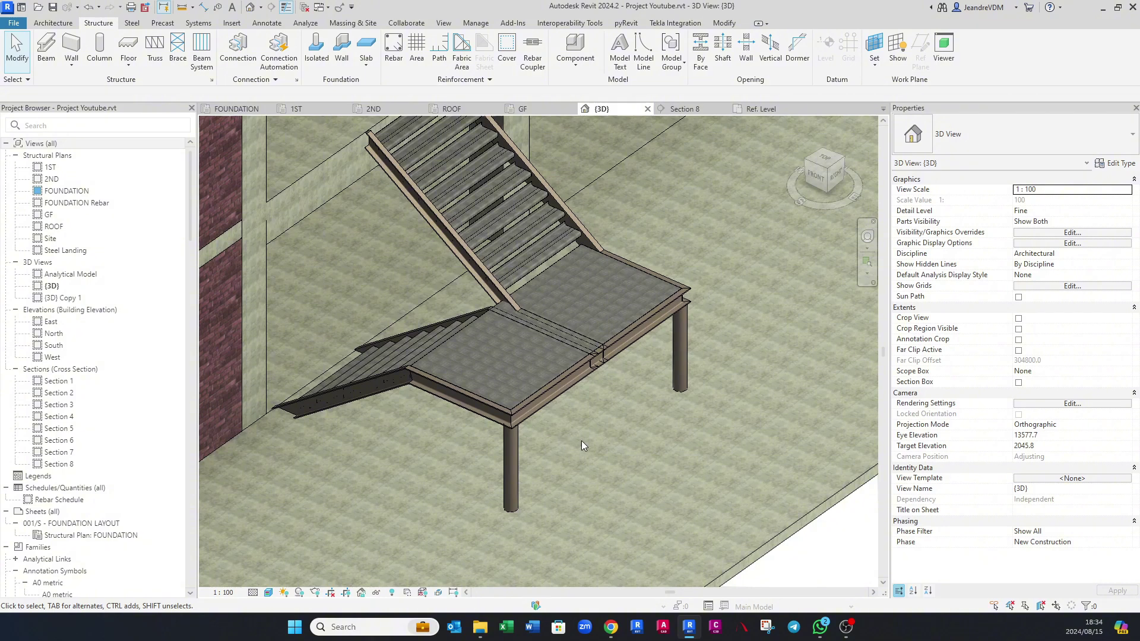
{"action": "middle_click_drag", "start_coordinate": [582, 441], "coordinate": [564, 466], "text": "shift"}
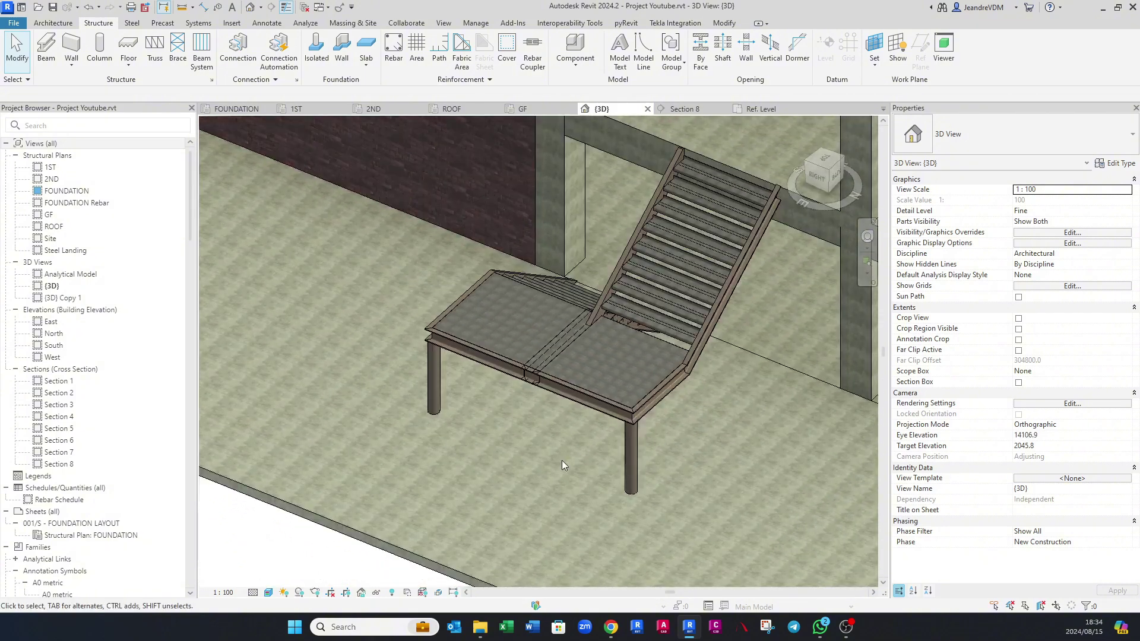
{"action": "middle_click_drag", "start_coordinate": [712, 470], "coordinate": [795, 430], "text": "shift"}
{"action": "middle_click_drag", "start_coordinate": [640, 420], "coordinate": [783, 437], "text": "shift"}
{"action": "middle_click_drag", "start_coordinate": [639, 467], "coordinate": [652, 492], "text": "shift"}
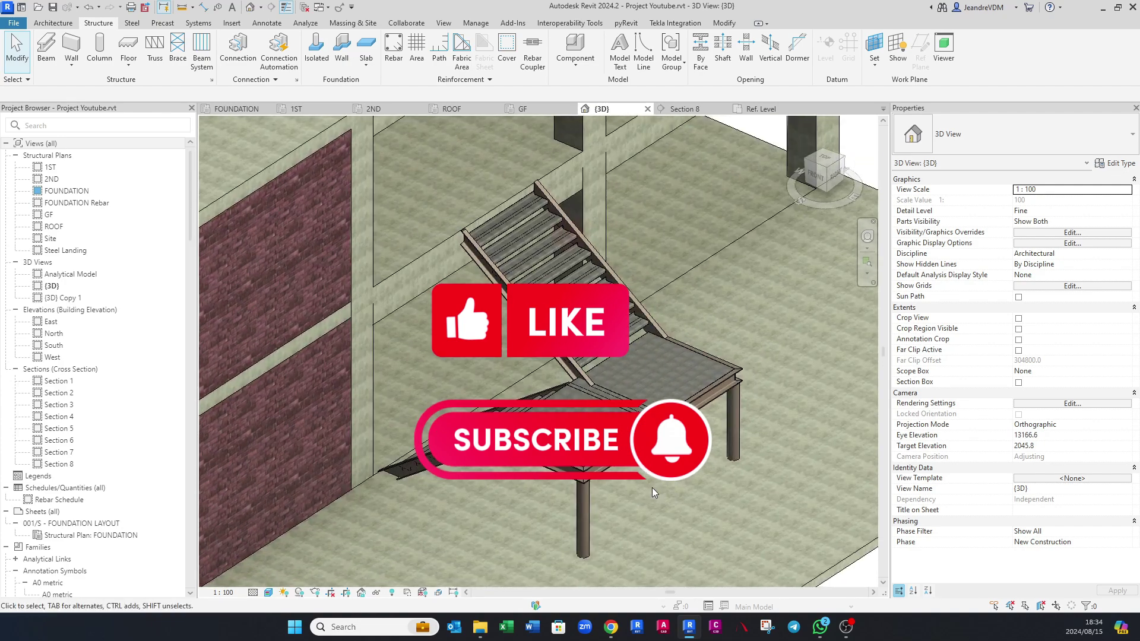